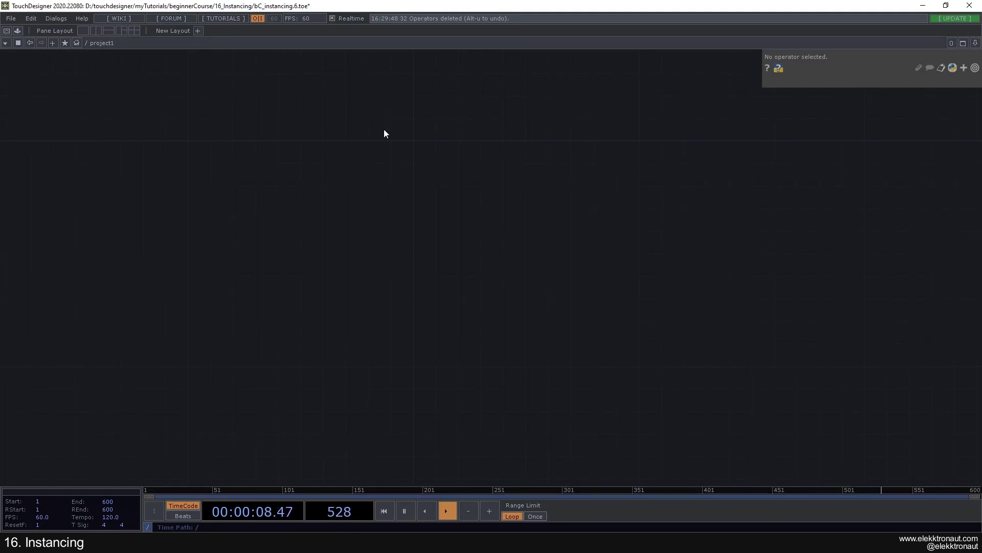
Step: Add a Box SOP to the empty project network
left_click_drag(380, 155, 319, 234)
left_click_drag(310, 231, 266, 224)
key("Tab")
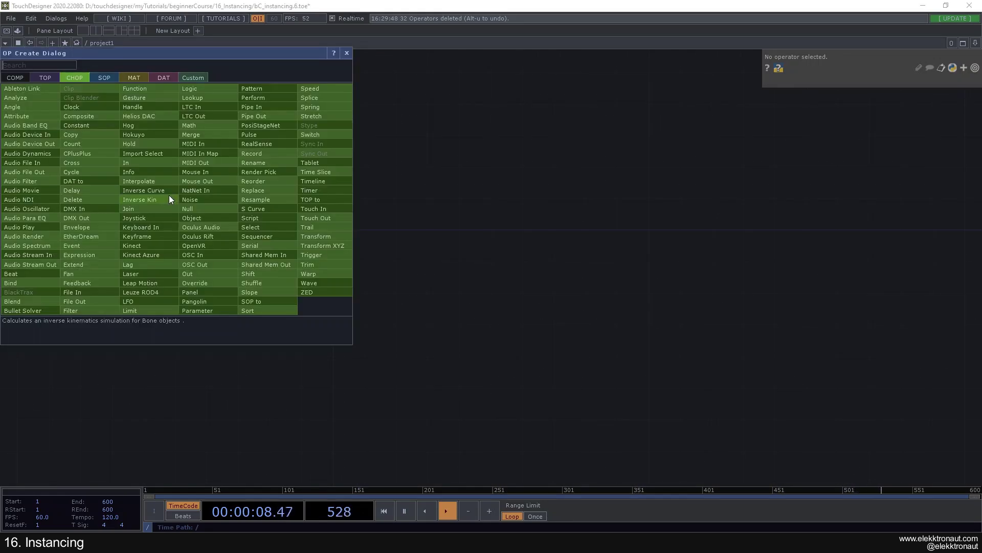
type("box")
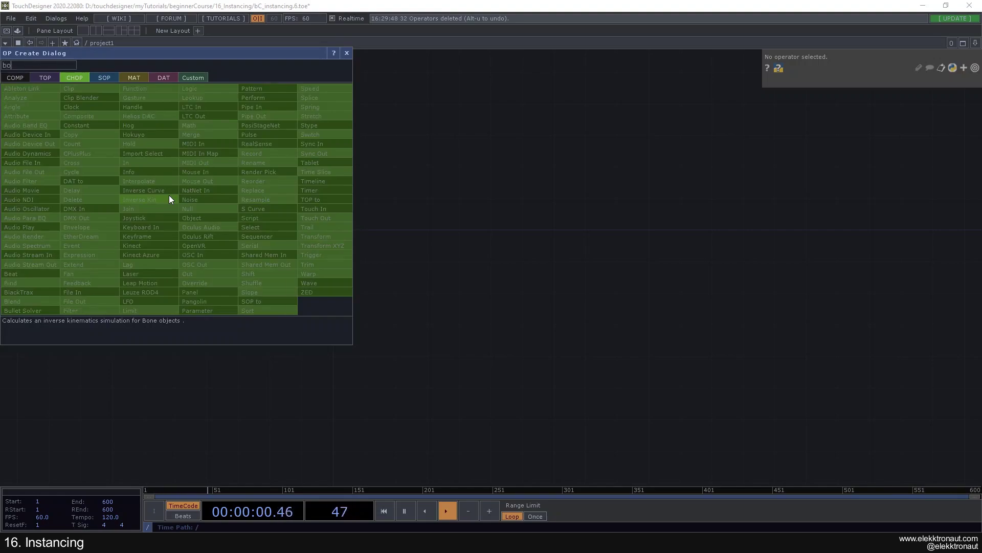
left_click(93, 78)
left_click(42, 202)
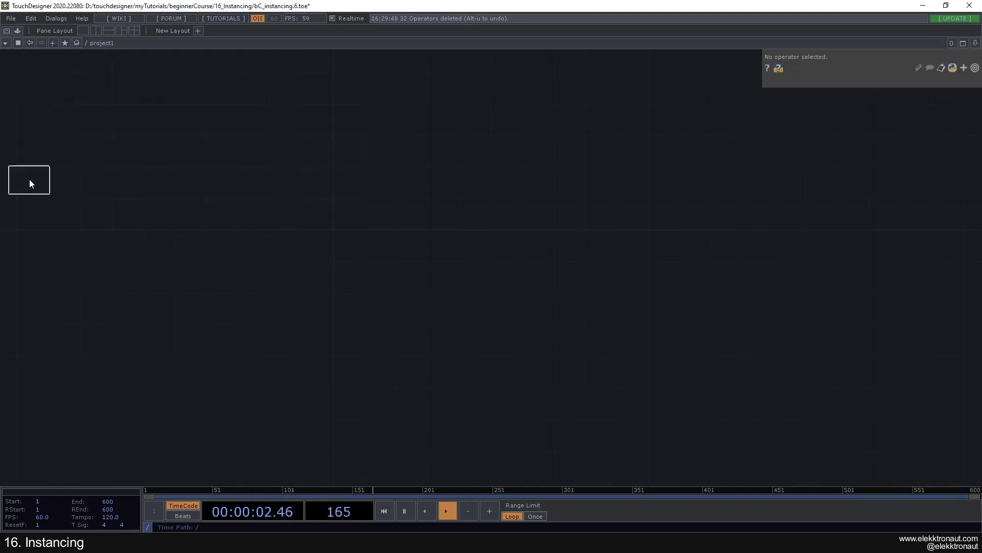
left_click(195, 221)
scroll(195, 221, "up", 3)
middle_click_drag(237, 229, 202, 210)
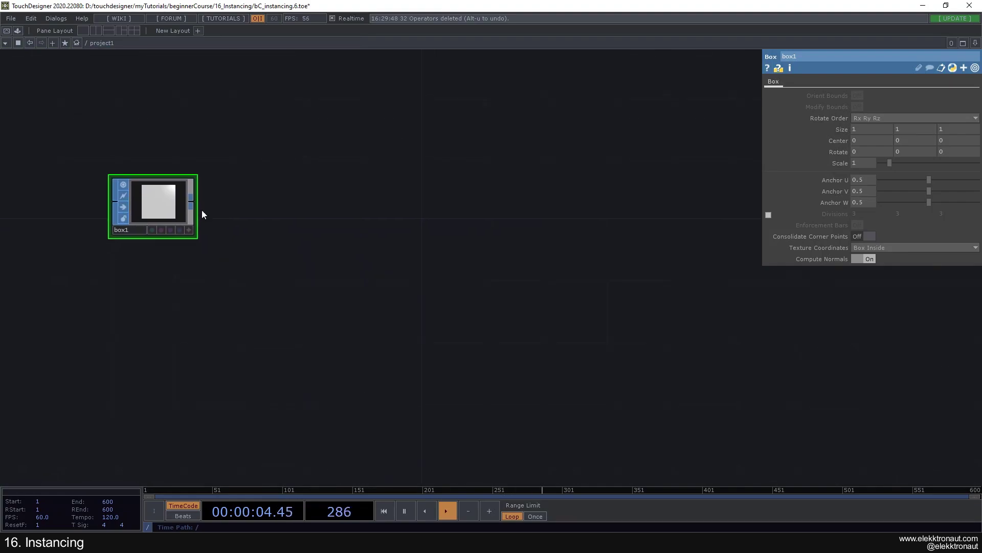
Step: Add a Geometry COMP fed by the box's output and place it beyond the box node
right_click(192, 203)
type("ge")
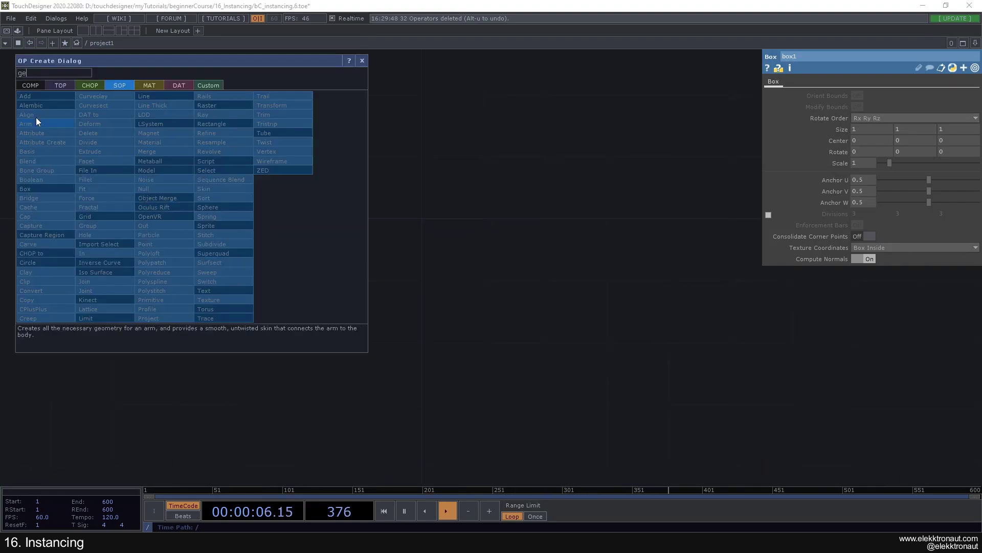
left_click(30, 85)
left_click(38, 182)
left_click(428, 280)
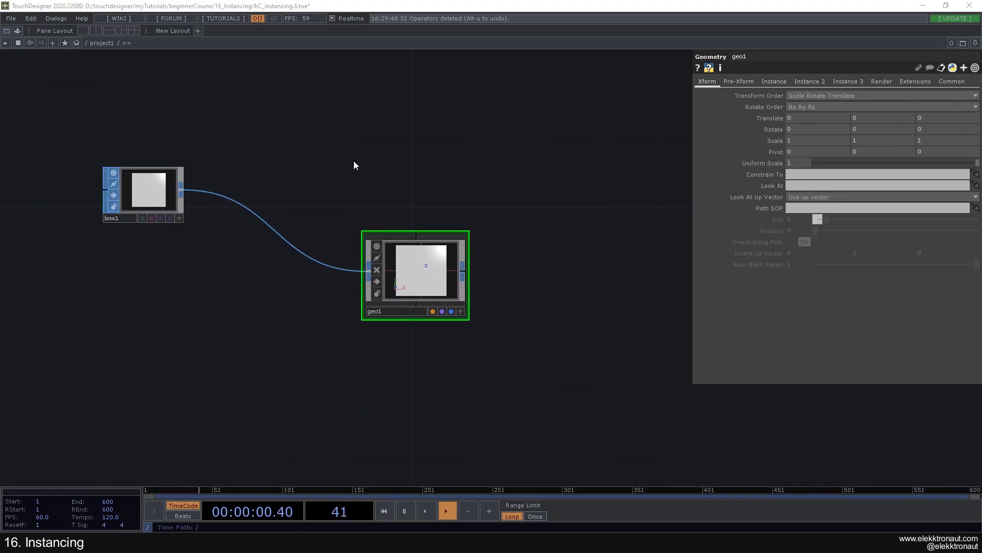
Step: Add a Camera COMP above the geometry node and a Light COMP beside the camera
key("Tab")
type("ca")
left_click(194, 90)
left_click(401, 164)
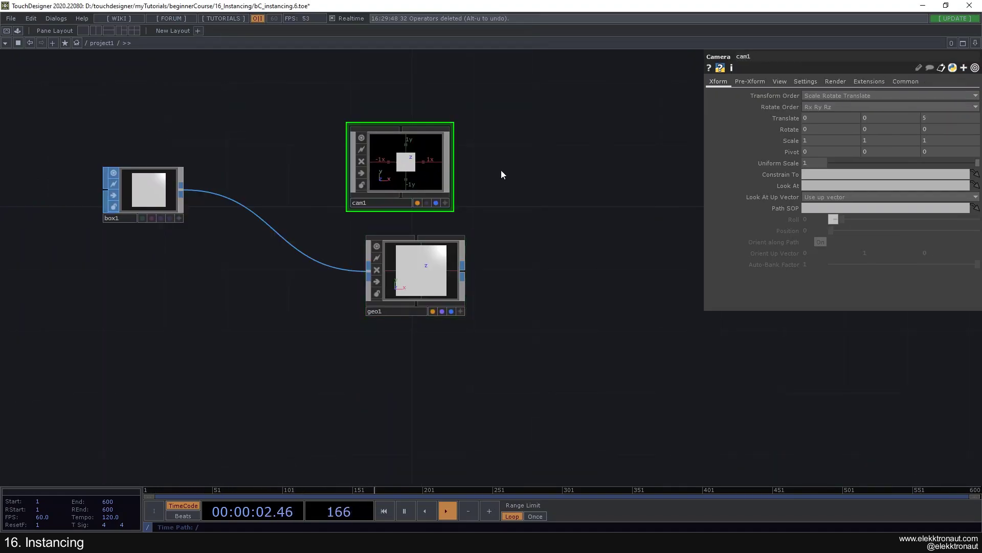
key("Tab")
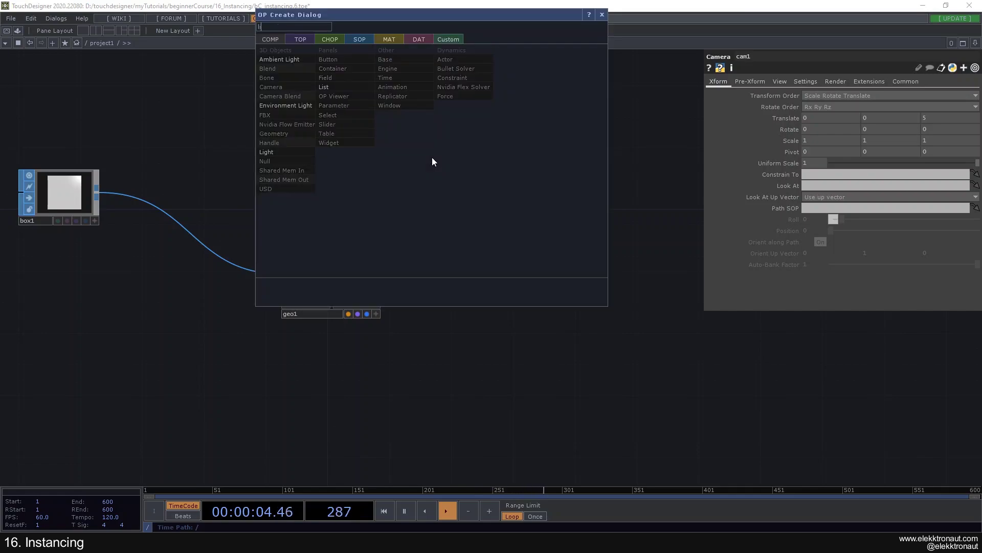
type("li")
left_click(285, 154)
left_click(477, 180)
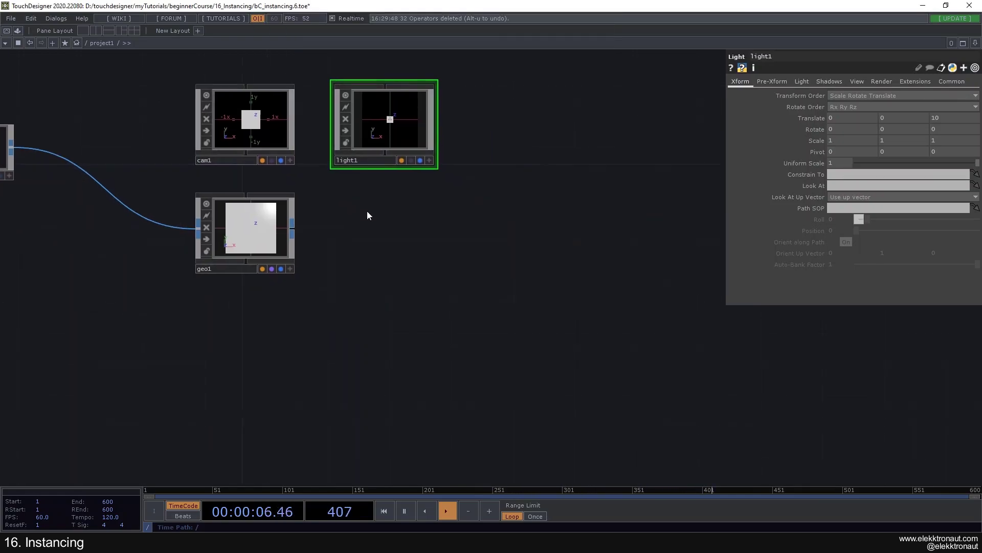
Step: Add a Render TOP below the light node to render the scene
key("Tab")
type("re")
left_click(221, 141)
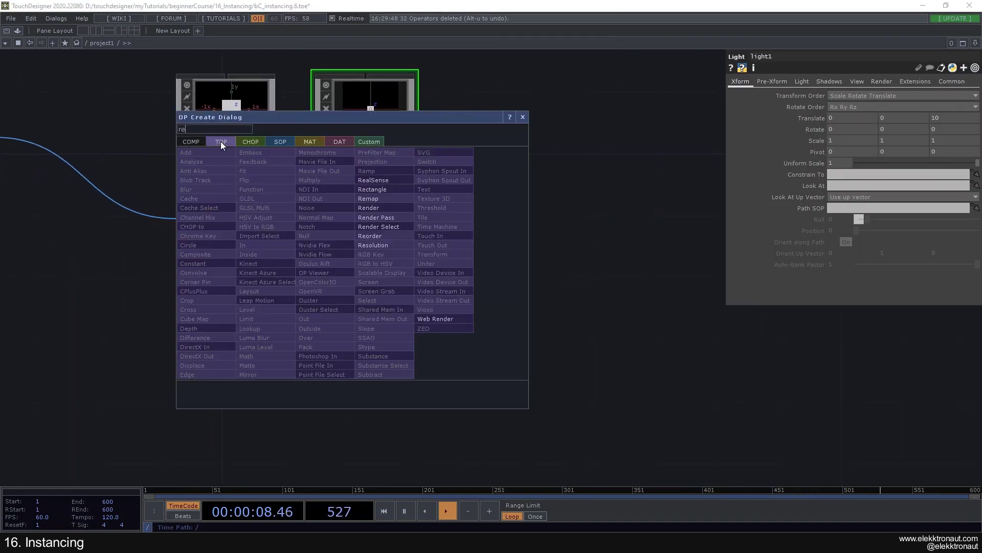
left_click(370, 206)
left_click(386, 263)
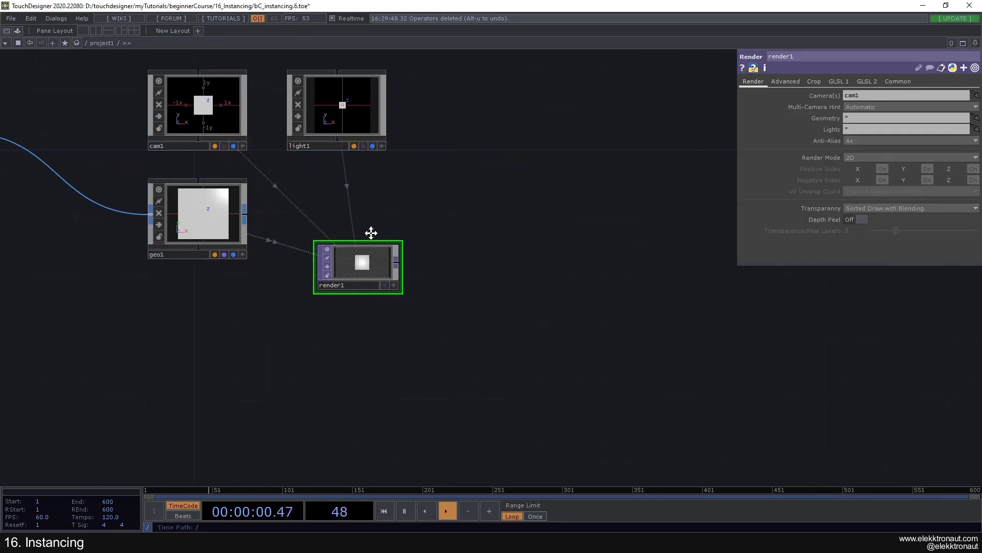
Step: Connect a Transform TOP to the output of the render node
right_click(250, 235)
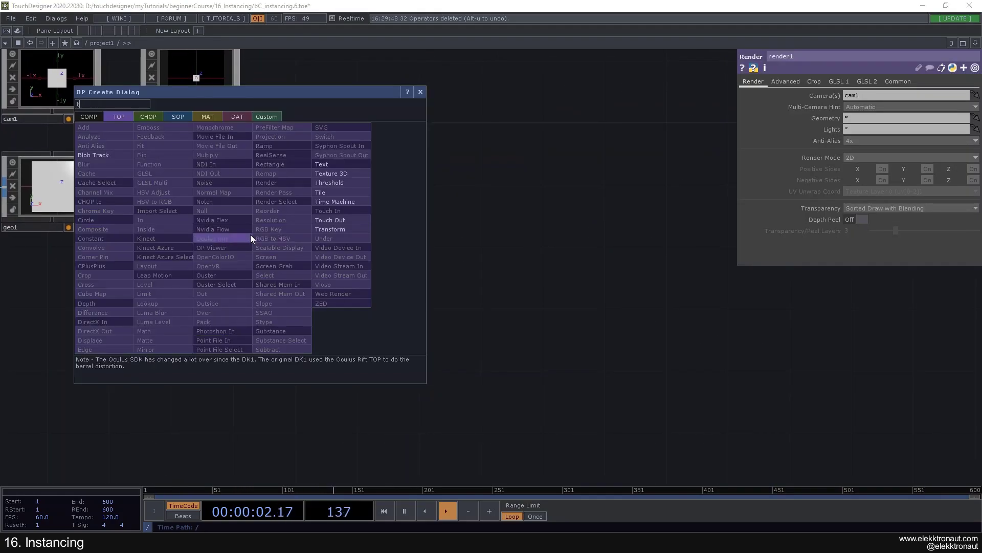
left_click(333, 224)
left_click(365, 238)
Step: Connect a Null TOP to the transform's output and display the null as the network background
right_click(408, 237)
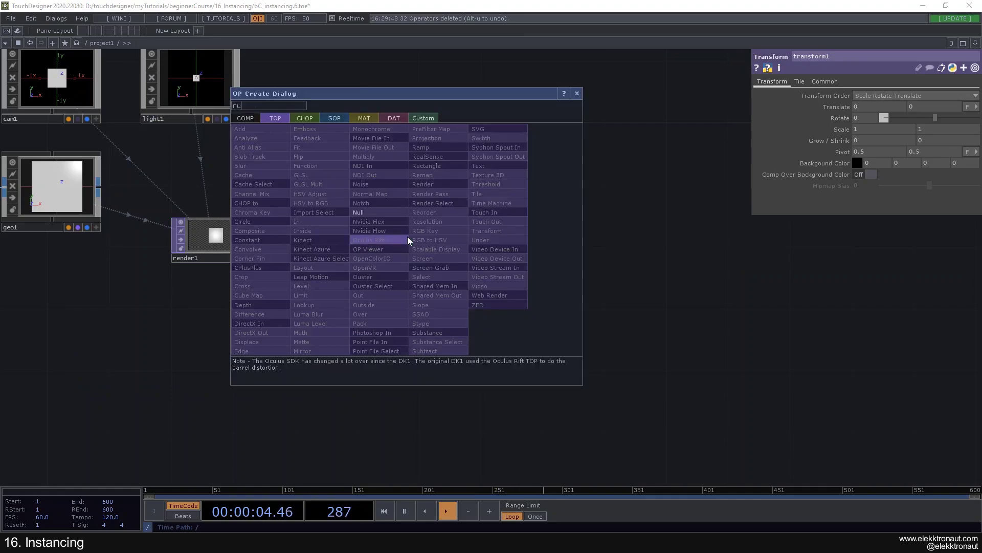
key("Escape")
left_click(550, 241)
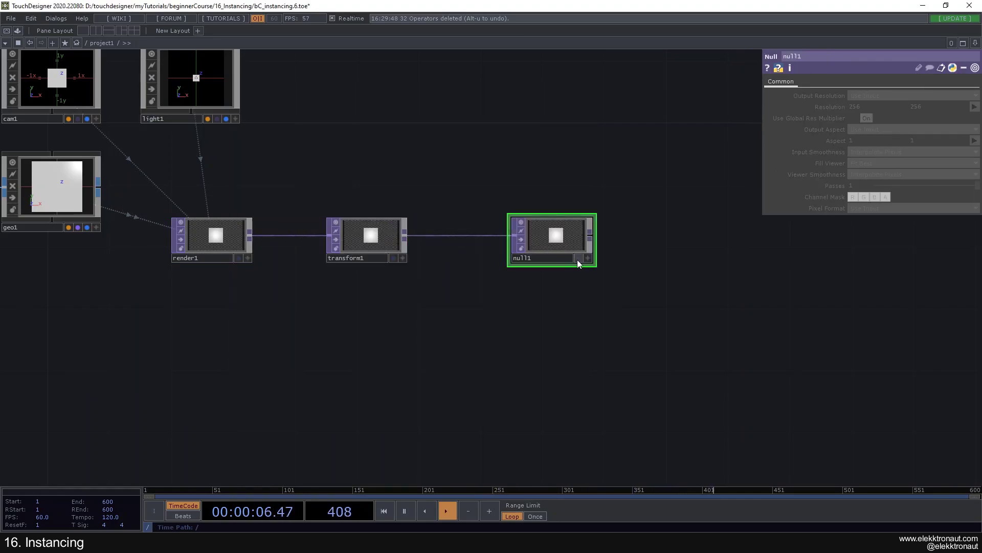
left_click(580, 258)
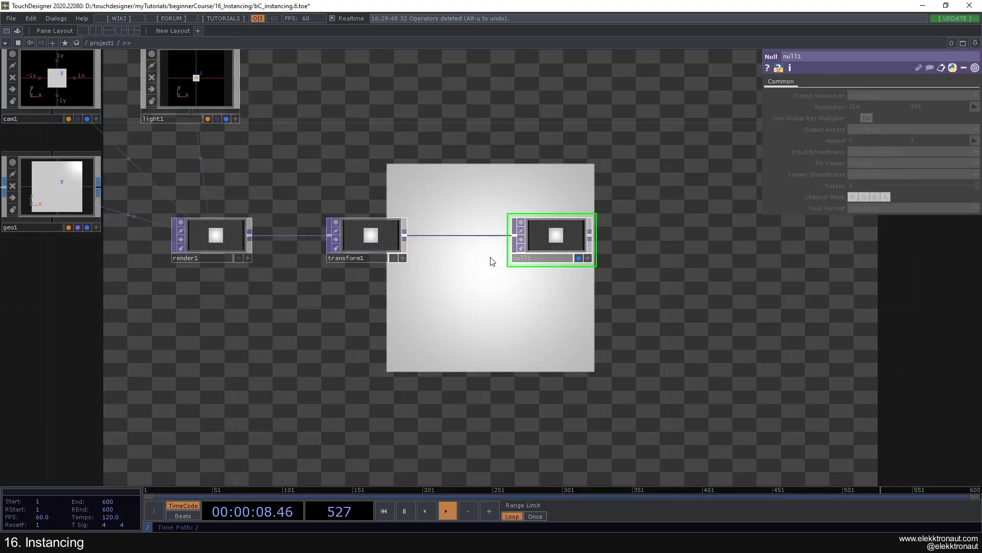
Step: Set the Transform TOP's background color alpha to 1 and enable Comp Over Background Color
left_click(394, 247)
left_click(955, 163)
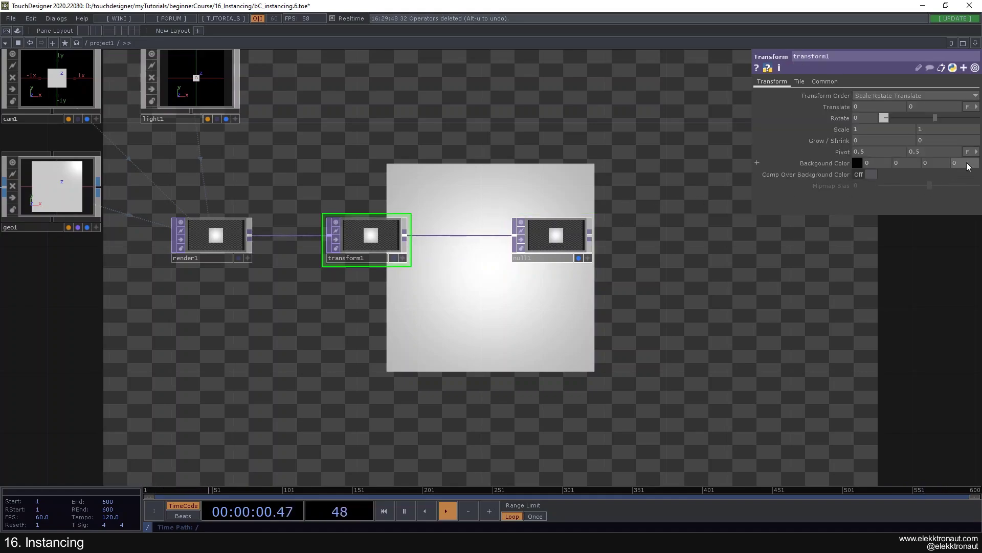
type("1")
key("Return")
left_click(861, 174)
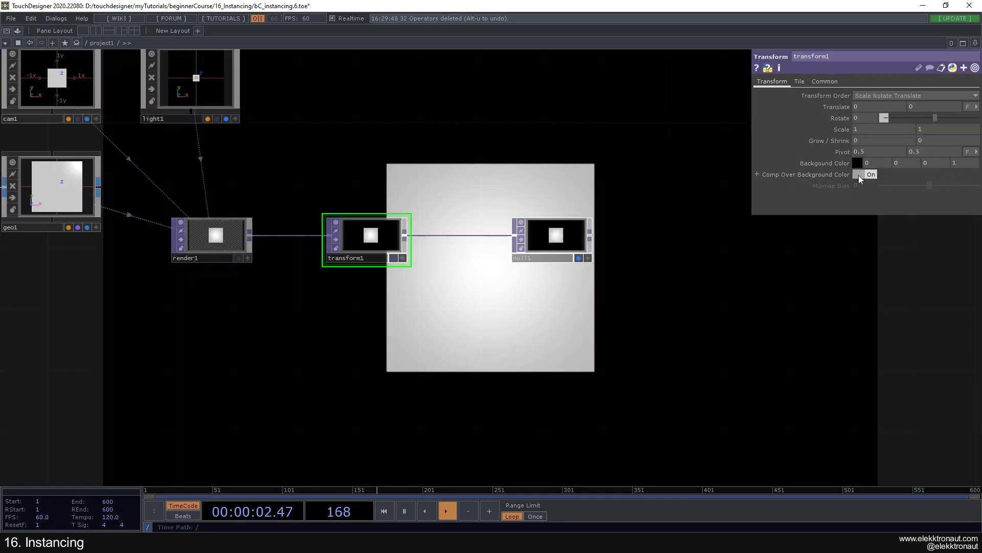
key("h")
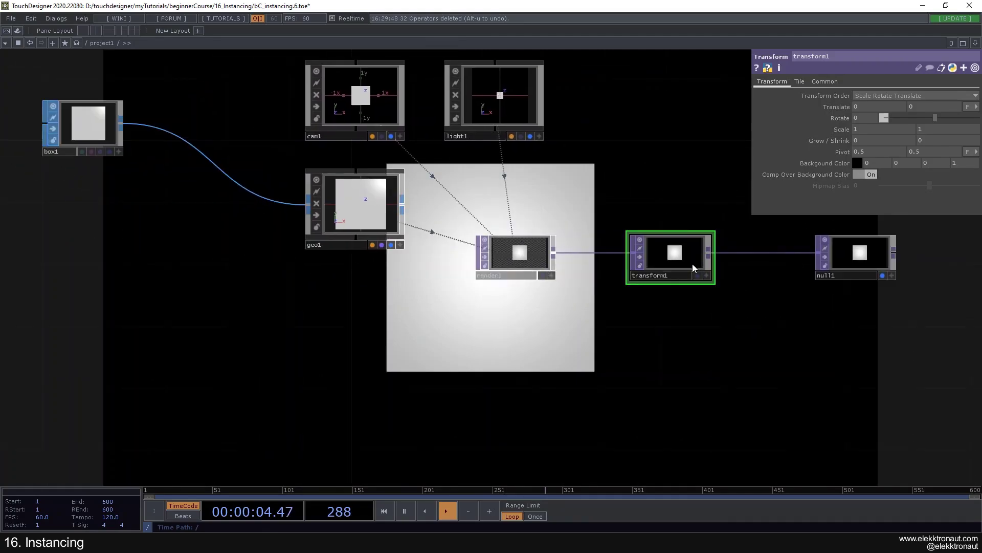
key("u")
scroll(664, 275, "up", 5)
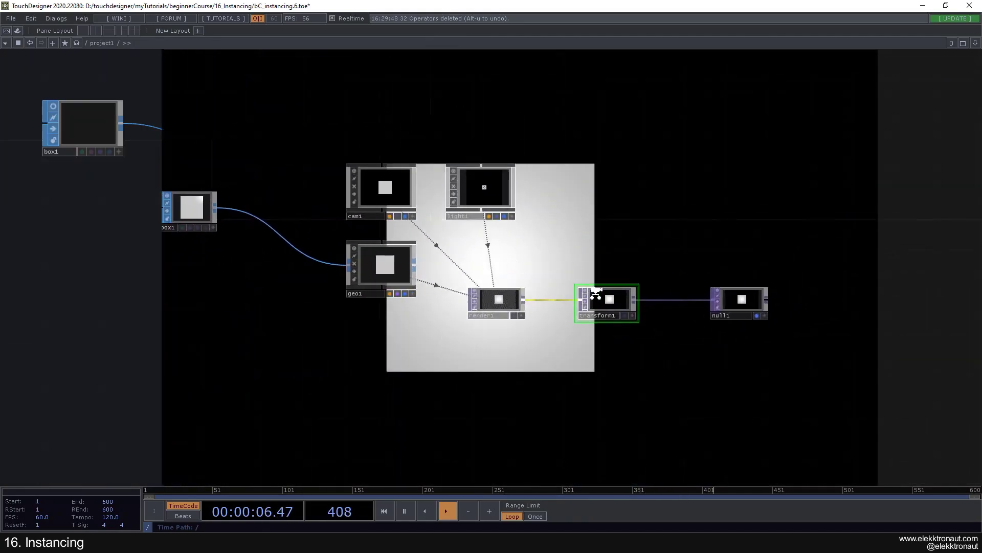
scroll(539, 235, "up", 2)
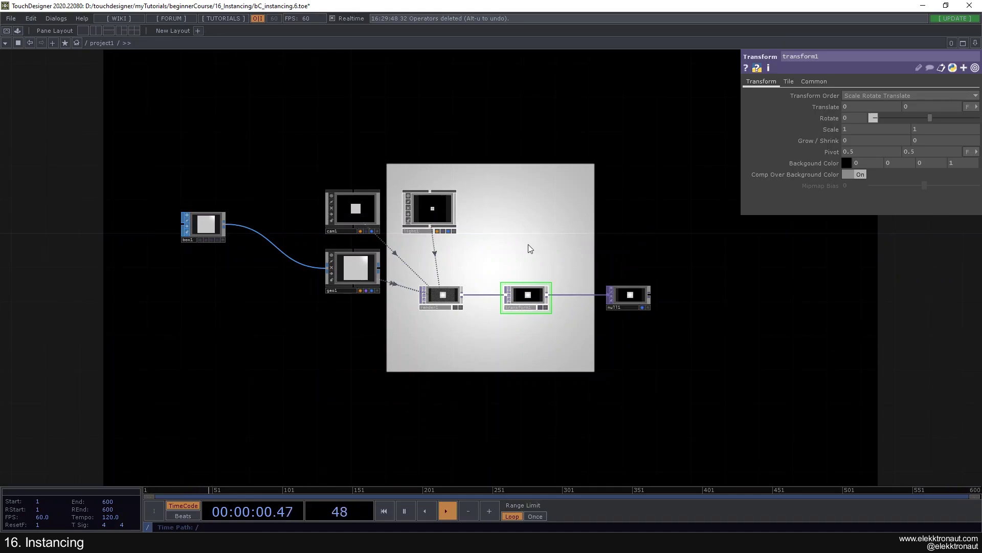
left_click_drag(520, 258, 567, 236)
left_click_drag(490, 273, 499, 273)
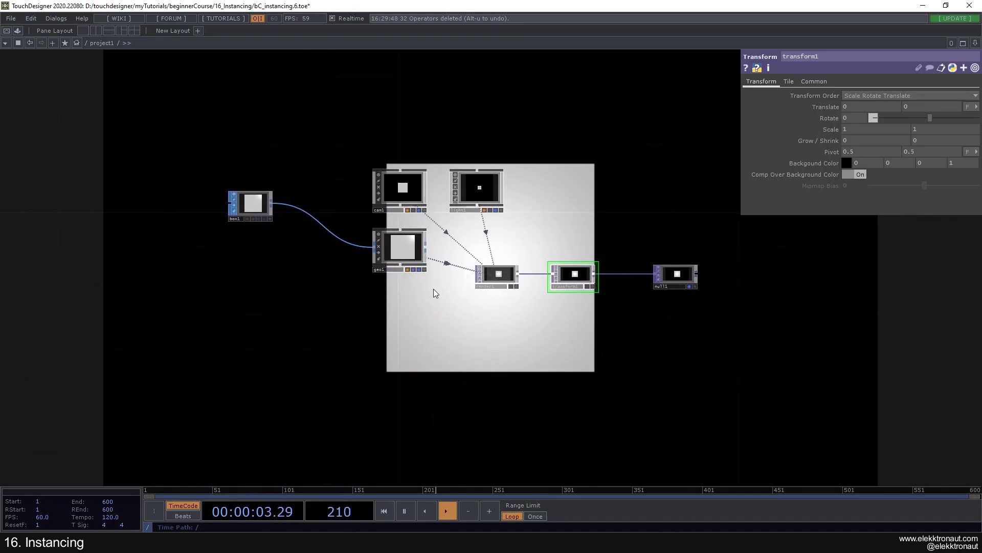
left_click_drag(434, 293, 495, 274)
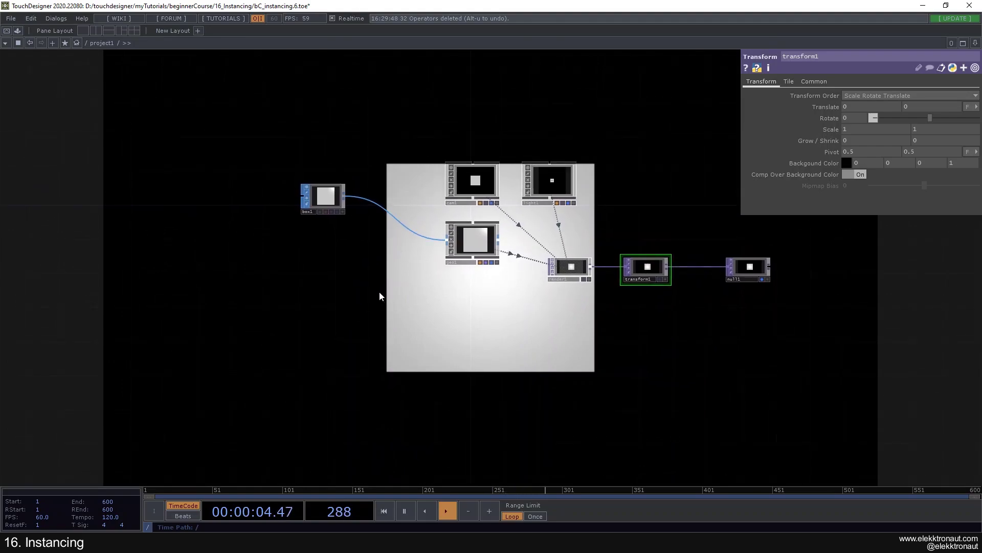
scroll(380, 292, "up", 2)
left_click_drag(379, 293, 454, 280)
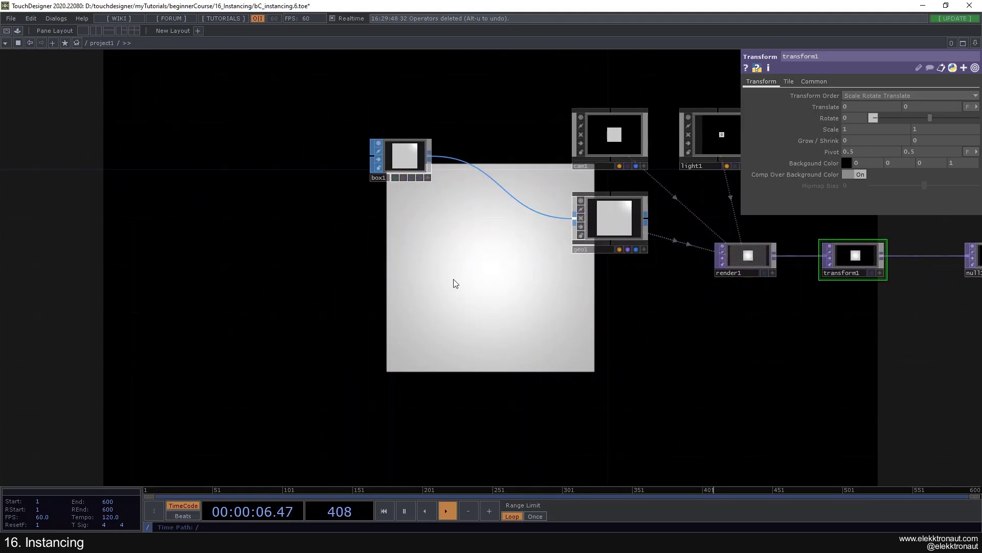
Step: Examine the box in its node viewer from an angled 3D view
left_click_drag(441, 251, 424, 221)
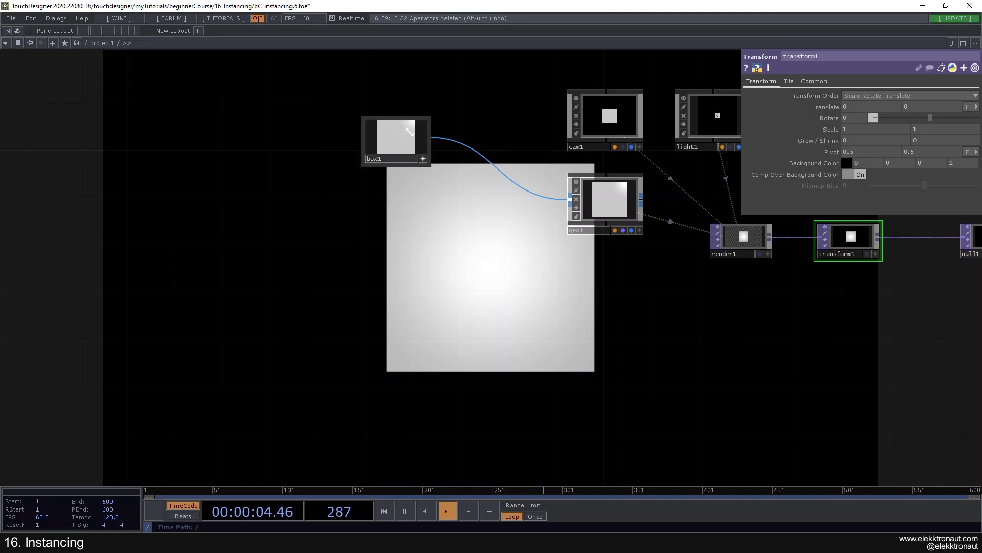
left_click_drag(409, 132, 384, 143)
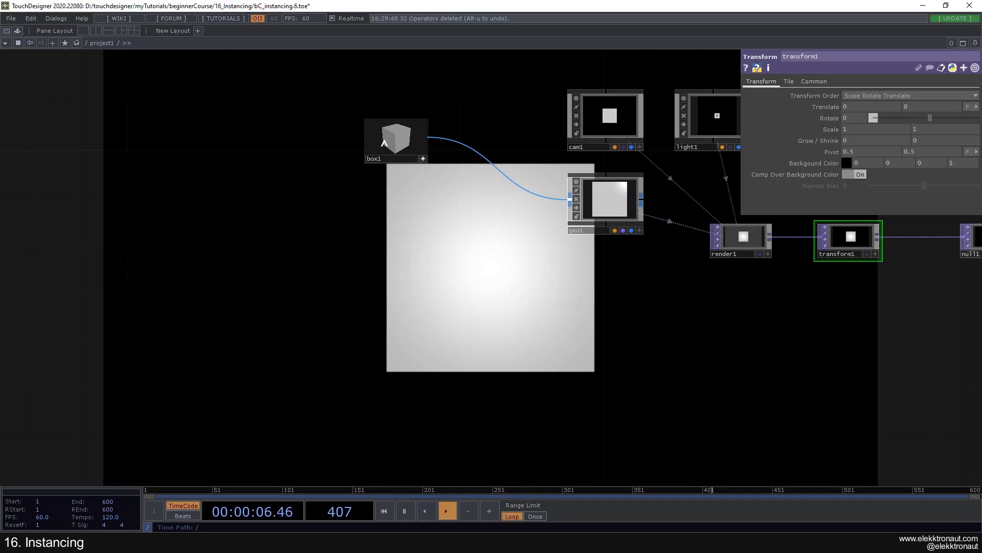
scroll(388, 143, "down", 4)
left_click(422, 160)
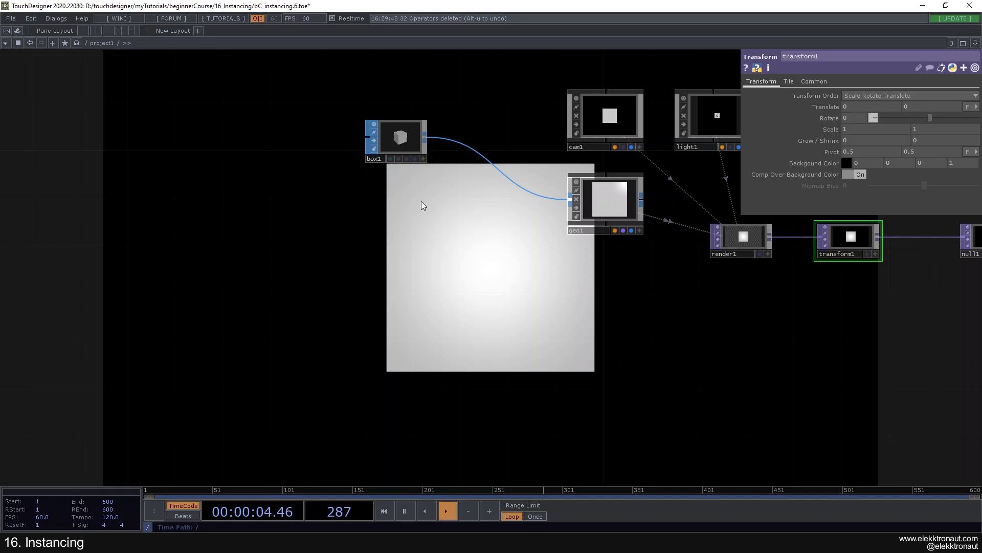
Step: Insert a Copy SOP on the wire between the box and the geometry node
left_click_drag(422, 200, 382, 207)
scroll(340, 171, "up", 3)
left_click_drag(355, 172, 320, 171)
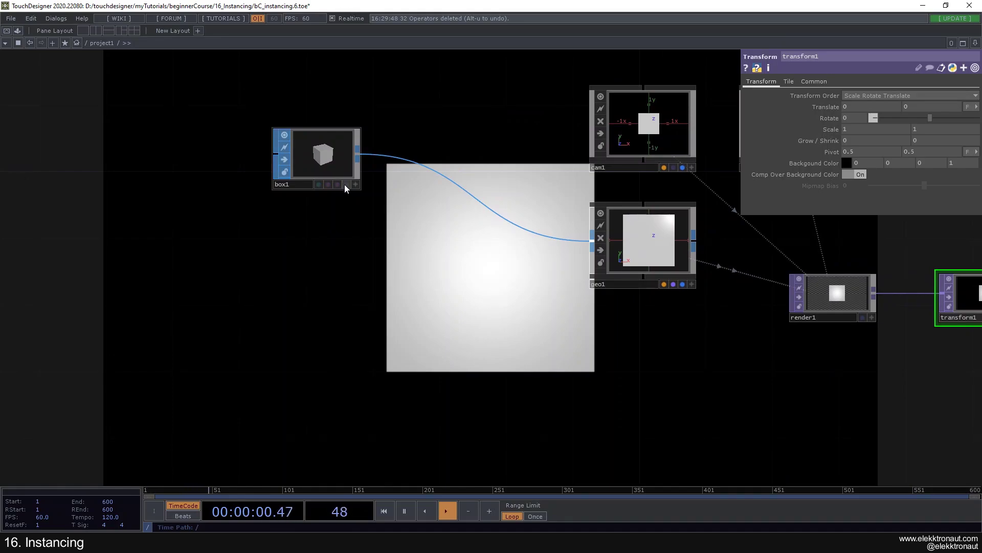
left_click_drag(377, 187, 338, 182)
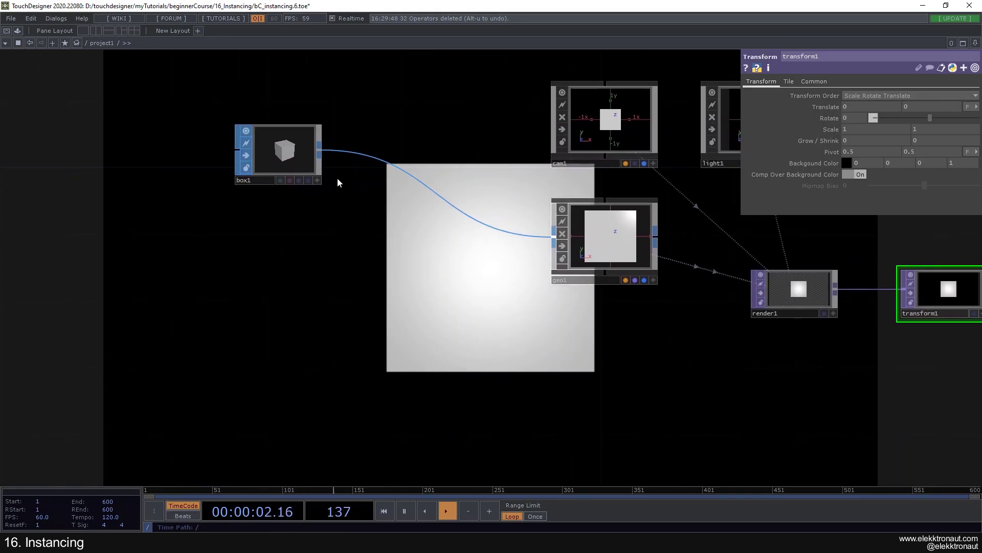
right_click(351, 150)
left_click(358, 145)
type("c")
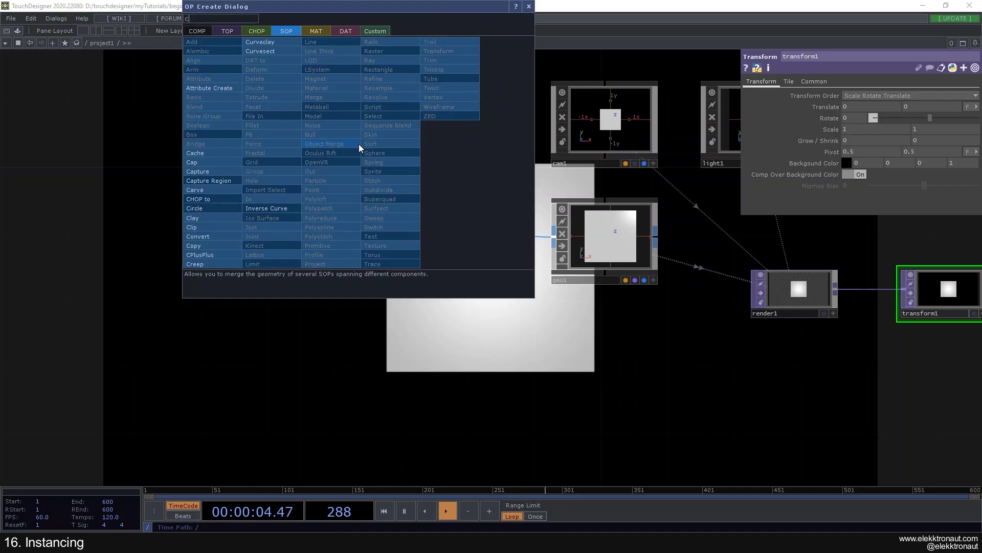
type("opy")
left_click(204, 246)
left_click(394, 154)
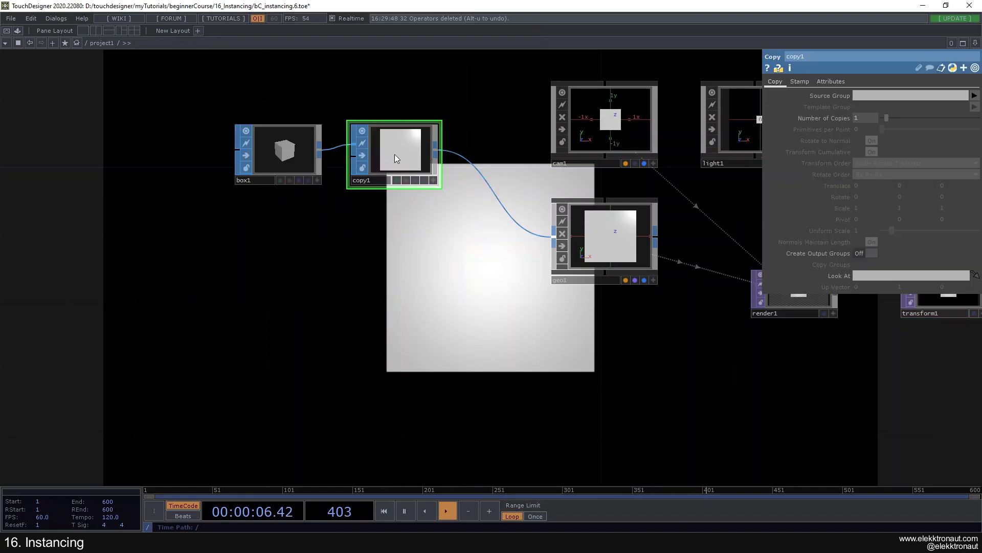
Step: Set the Copy SOP to 20 copies with an X translate of 1
left_click(861, 115)
type("3")
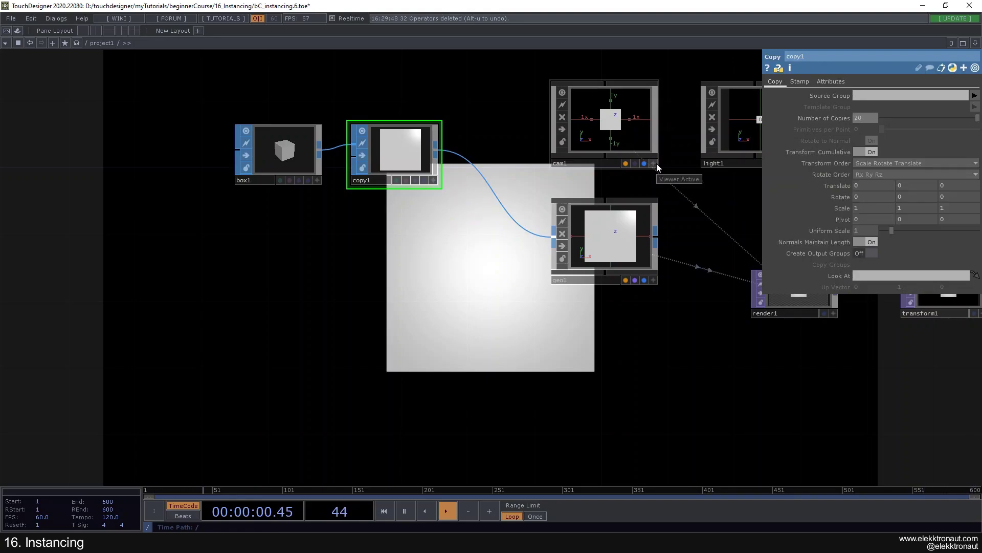
left_click(865, 186)
type("1")
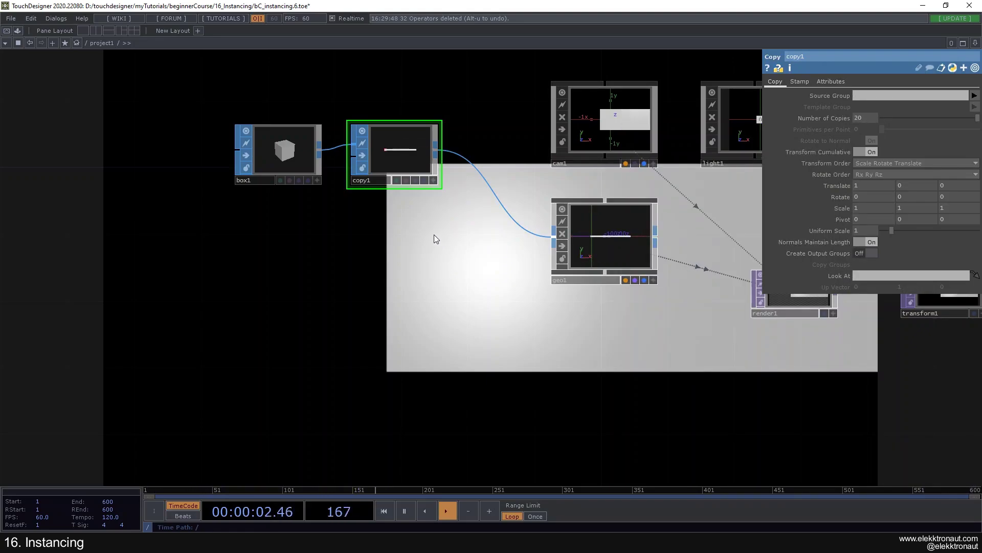
Step: Move the box node farther away from the Copy SOP and set the copy's X translate to 2
left_click_drag(312, 170, 232, 174)
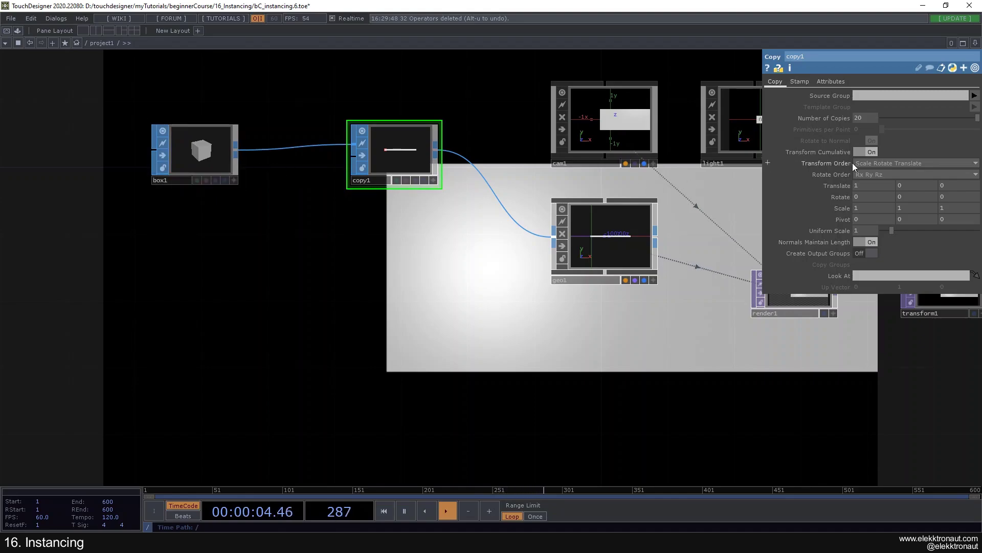
left_click(864, 186)
type("2")
key("Return")
Step: Duplicate the copy1 node and place the duplicate below the original
left_click_drag(430, 236, 357, 268)
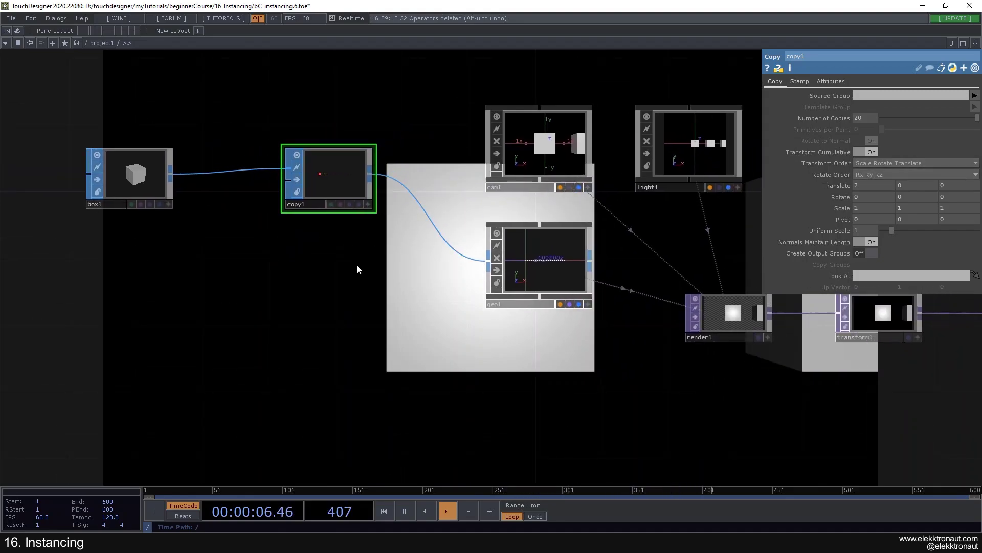
scroll(358, 190, "up", 3)
left_click_drag(344, 190, 197, 182)
key("ctrl+c")
key("ctrl+v")
left_click_drag(193, 344, 375, 345)
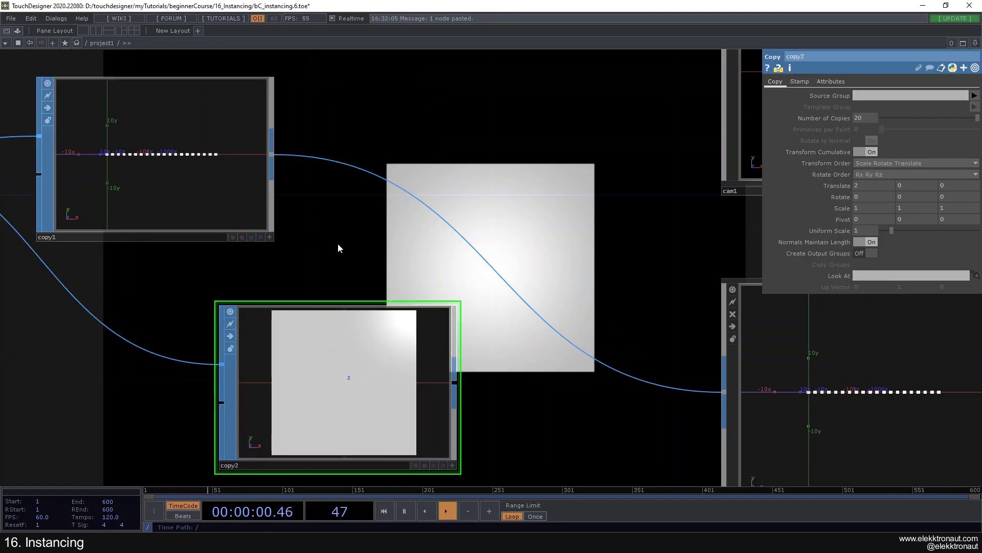
Step: Wire copy2 between copy1 and the geo1 node, and set its translate to 0 in X and 2 in Y
left_click_drag(273, 153, 219, 375)
left_click_drag(454, 382, 545, 320)
left_click(866, 187)
type("0")
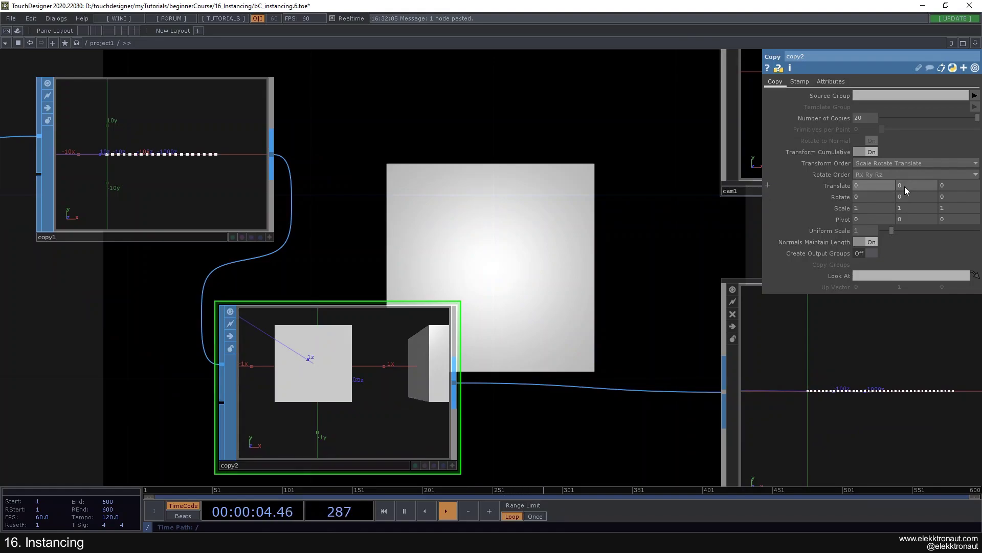
left_click(905, 186)
type("2")
key("Return")
scroll(453, 208, "down", 4)
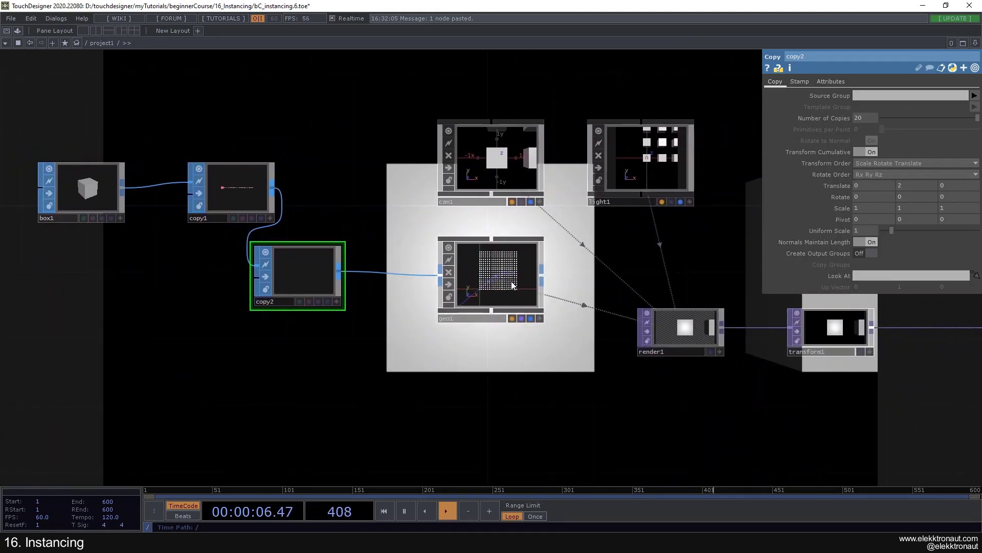
Step: Arrange copy1 and copy2 side by side in one row ahead of the geometry node
scroll(429, 262, "up", 6)
scroll(429, 262, "down", 5)
left_click_drag(312, 180, 459, 204)
left_click_drag(271, 276, 347, 230)
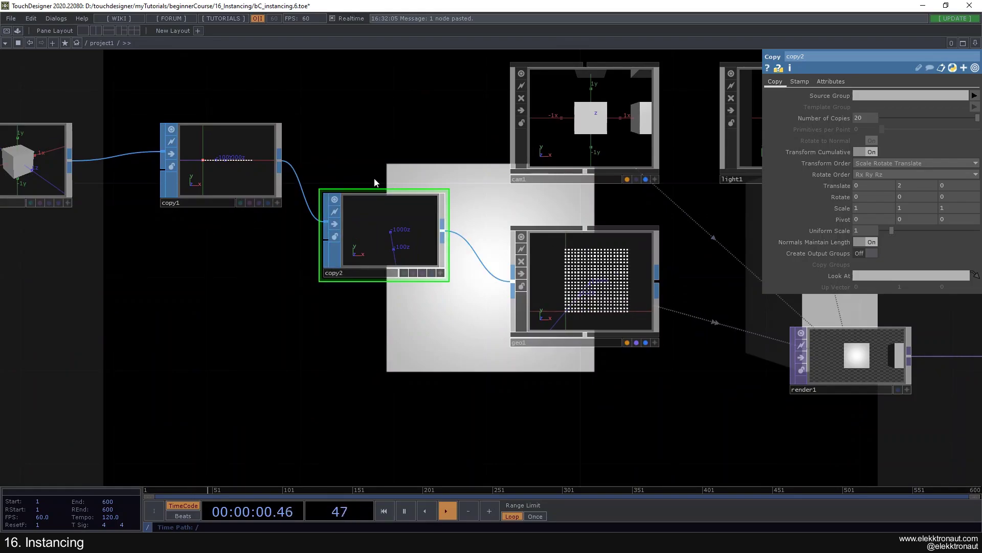
left_click(223, 176)
left_click(406, 229)
left_click_drag(238, 194, 215, 195)
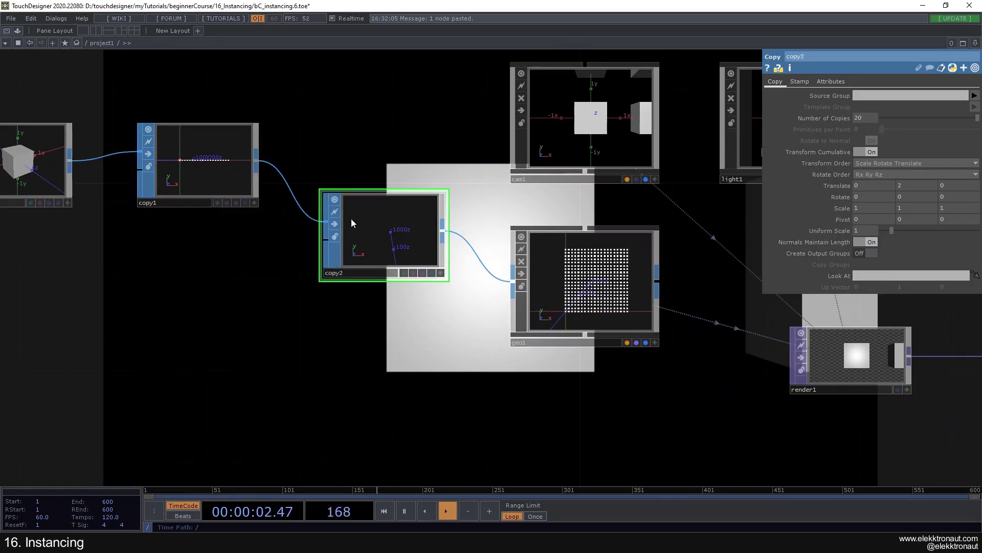
left_click_drag(351, 219, 333, 163)
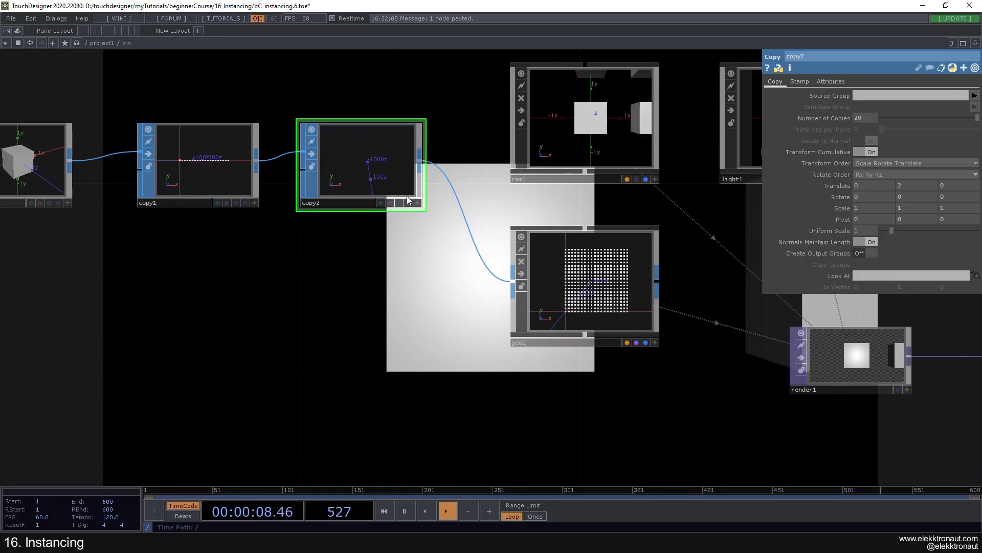
Step: Frame the whole grid of boxes in the copy2 node's viewer
scroll(266, 131, "up", 8)
scroll(341, 212, "down", 8)
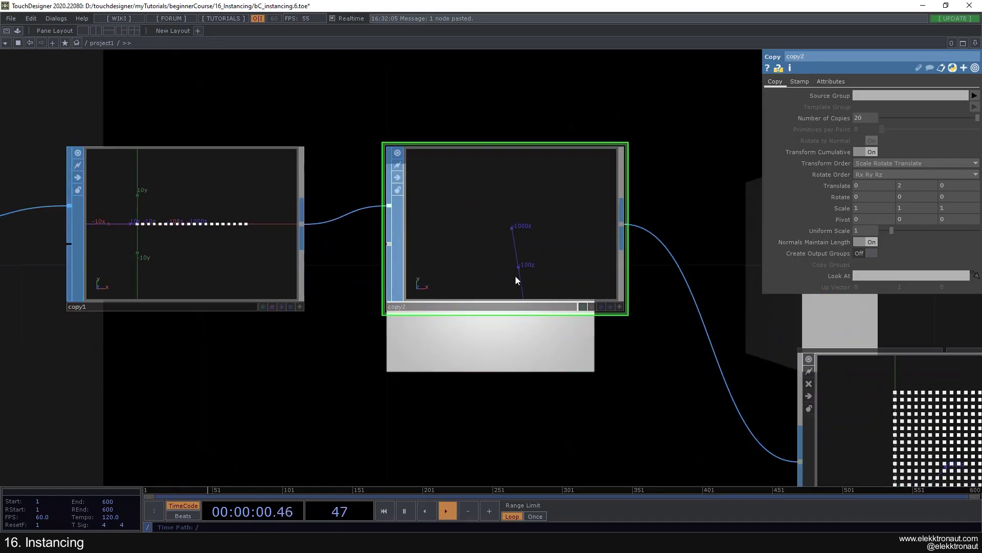
key("h")
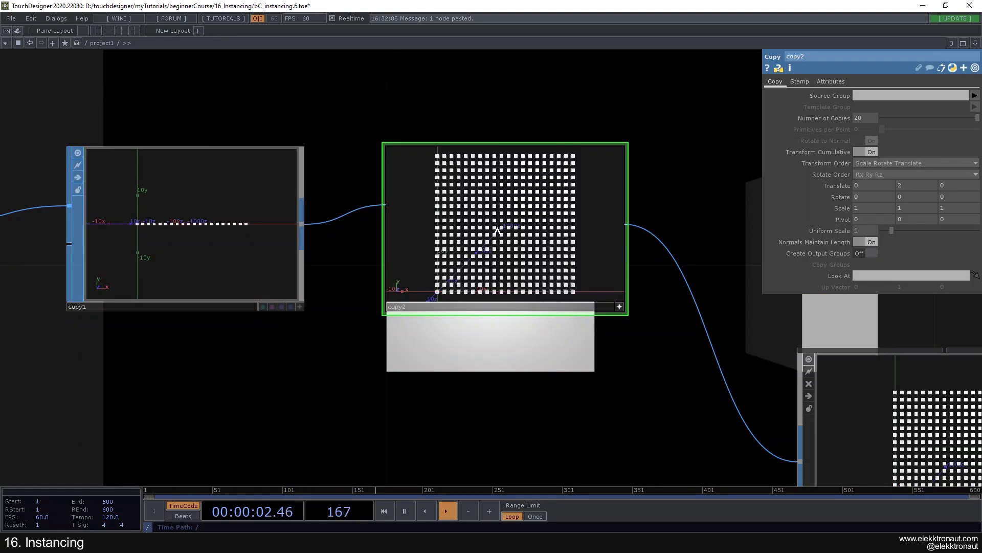
left_click(619, 307)
scroll(589, 309, "down", 2)
scroll(526, 309, "down", 3)
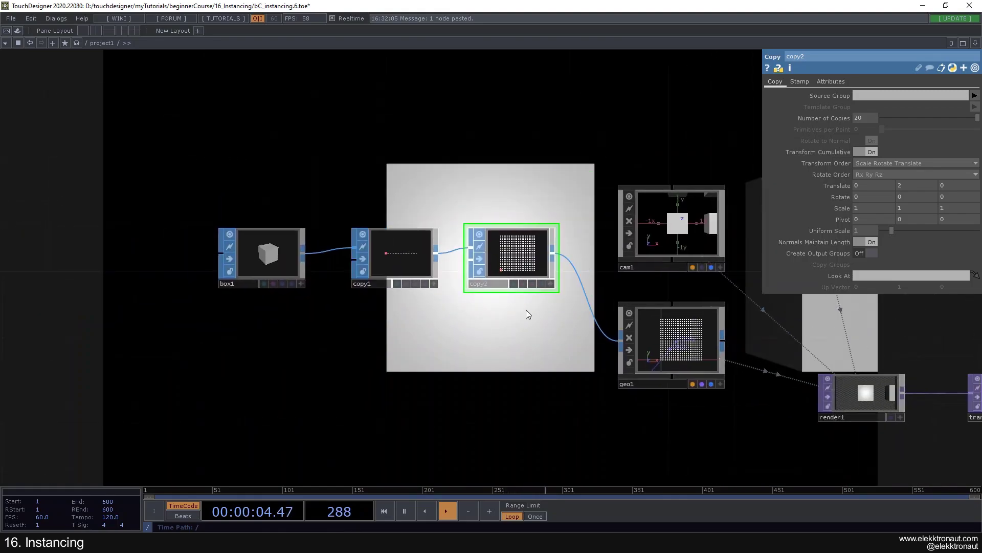
Step: Delete both Copy SOPs from the network and move the box node closer to the geometry node
left_click_drag(511, 333, 456, 292)
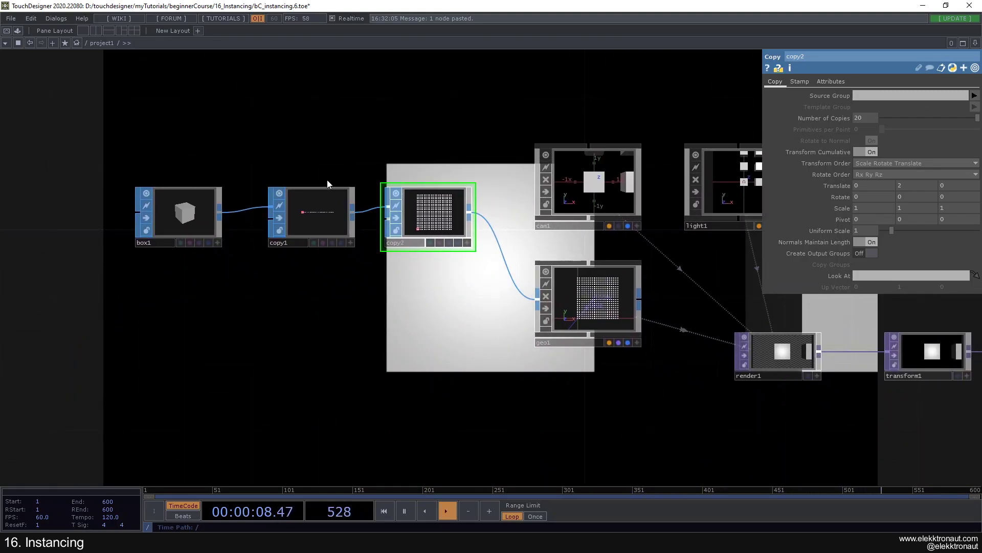
right_click_drag(318, 154, 466, 299)
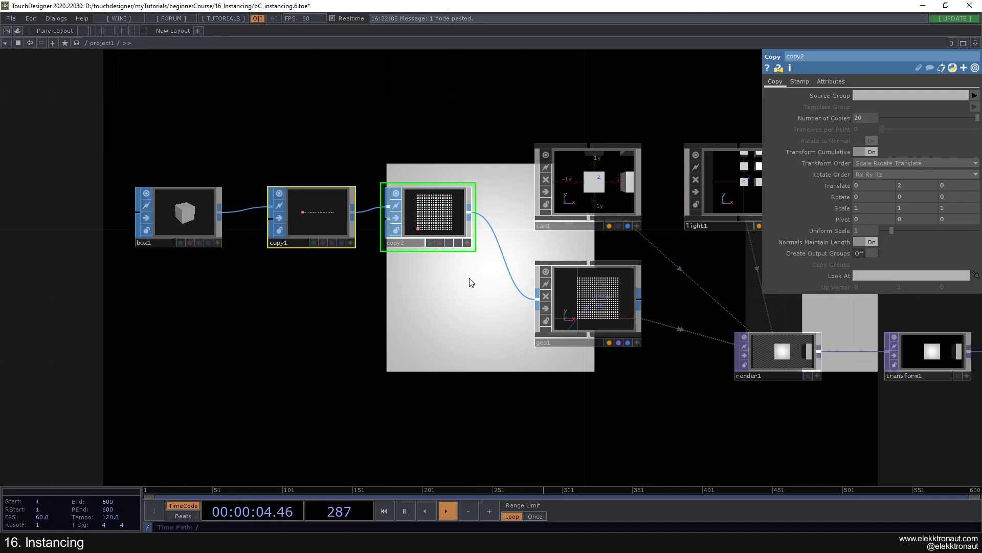
key("Delete")
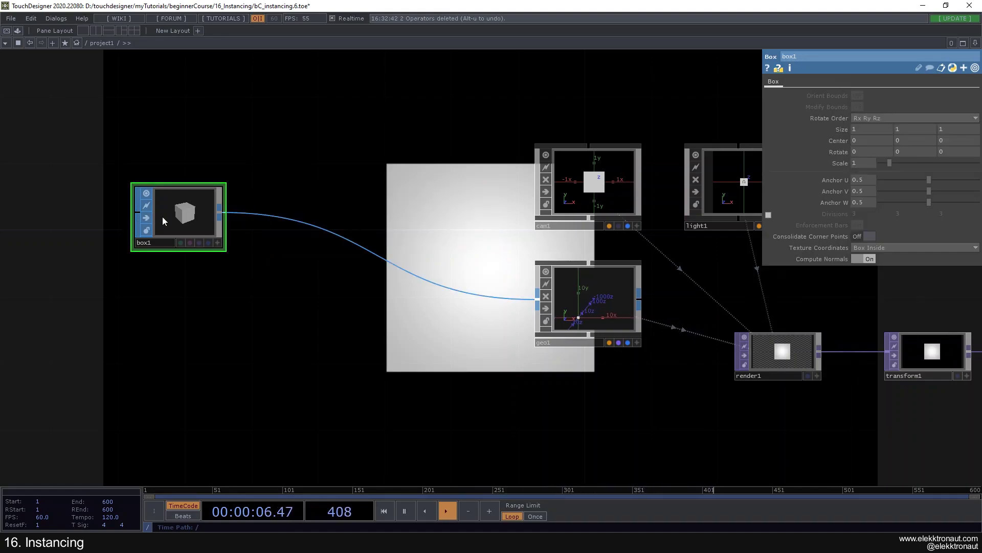
left_click_drag(143, 220, 322, 232)
left_click_drag(360, 300, 325, 233)
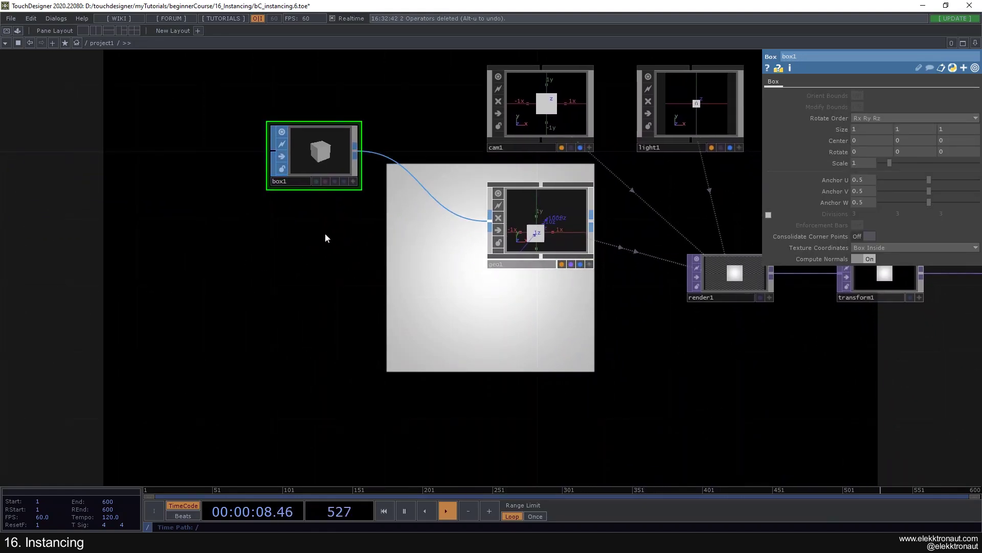
Step: Turn on instancing for the geo1 node and look over its instance parameters
left_click(547, 212)
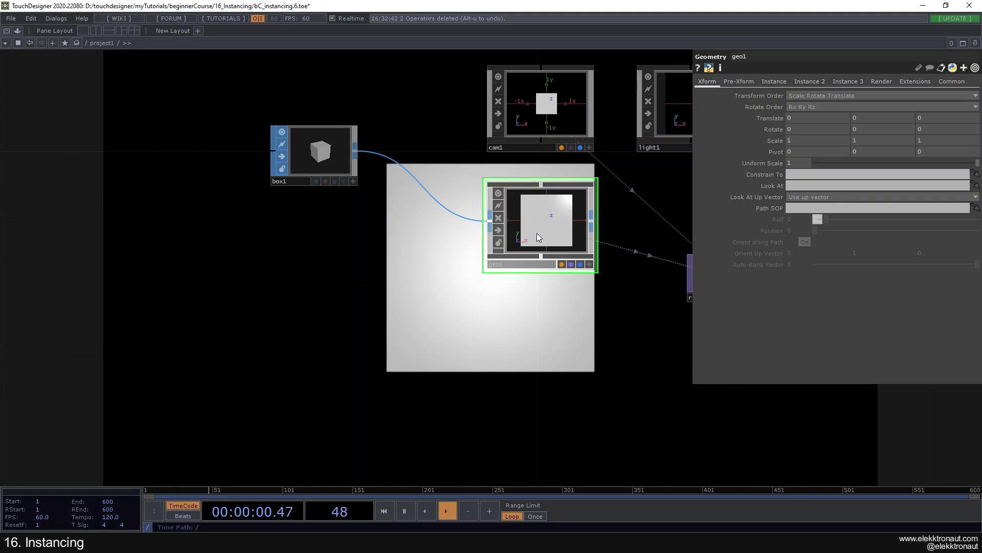
left_click(776, 81)
left_click(809, 80)
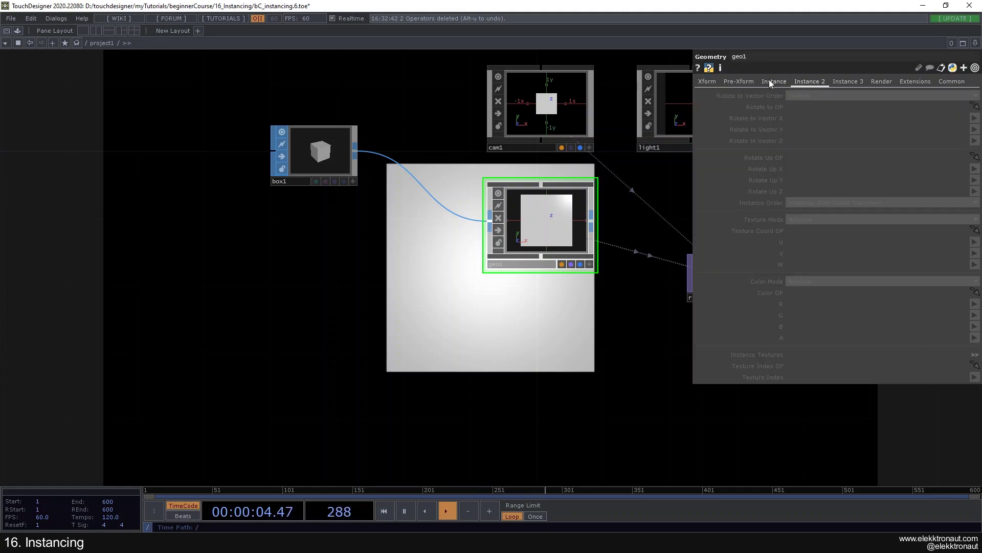
left_click(770, 80)
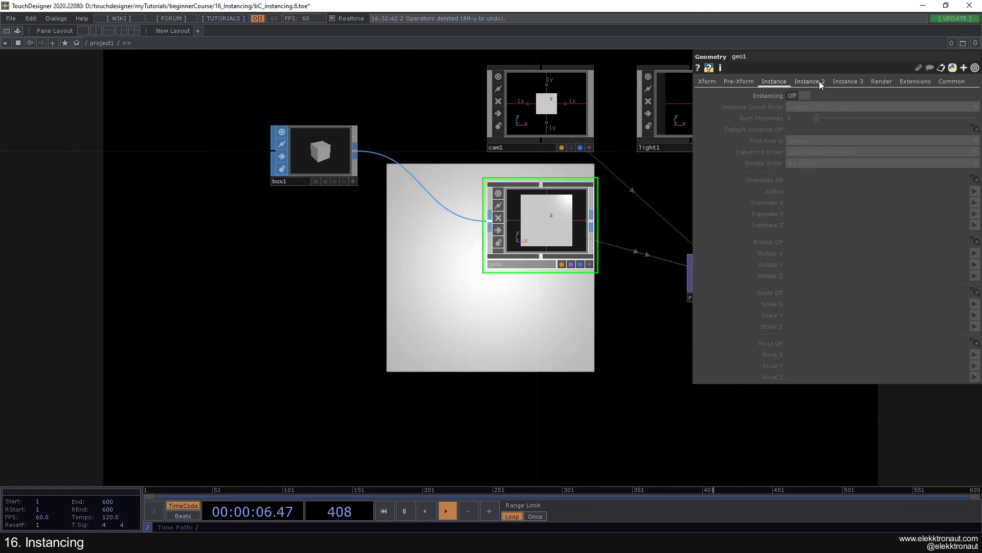
left_click(847, 83)
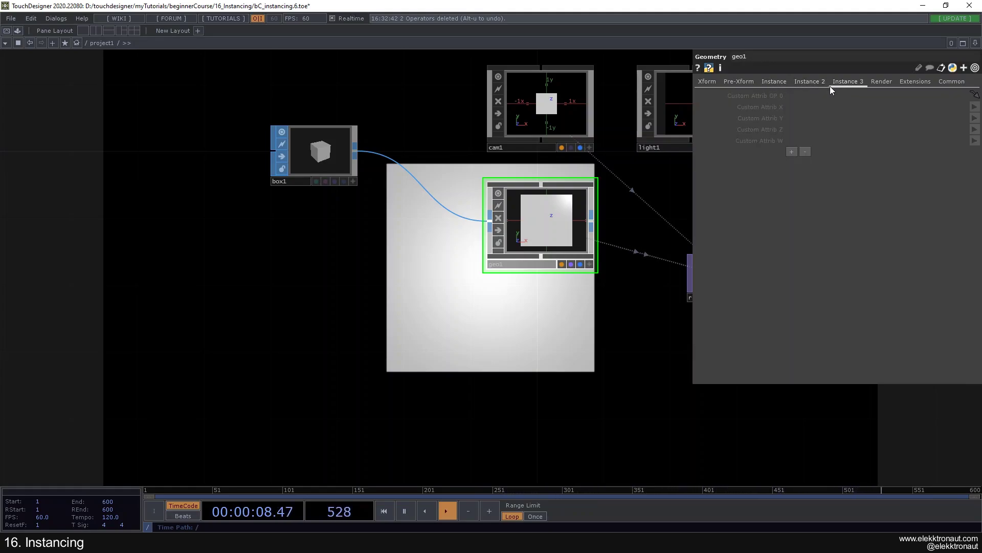
left_click(770, 81)
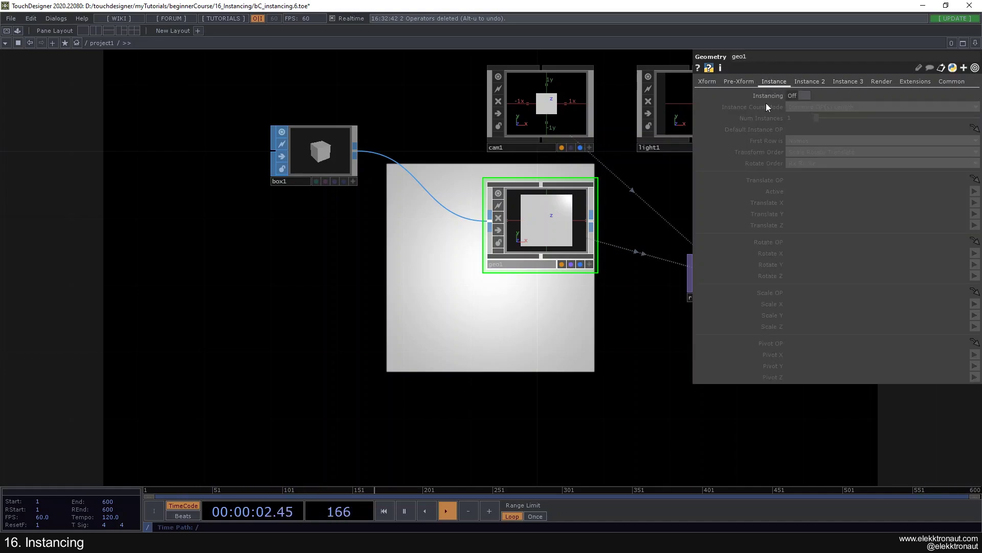
left_click(798, 95)
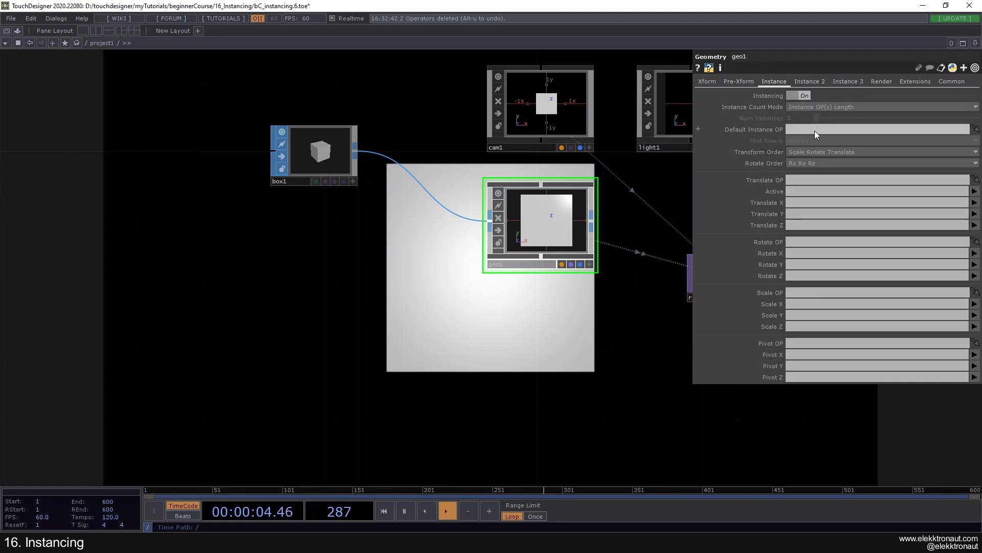
scroll(336, 376, "down", 3)
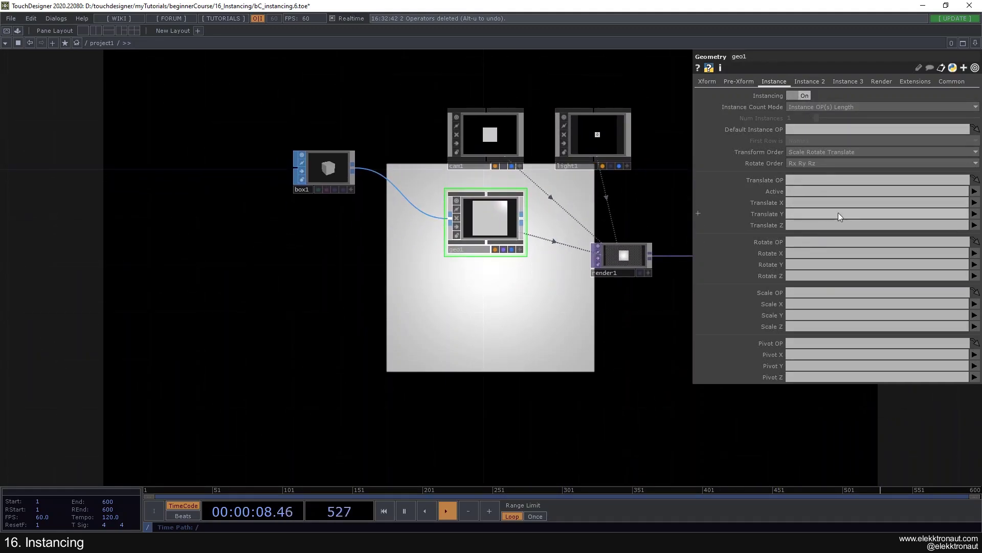
left_click(809, 82)
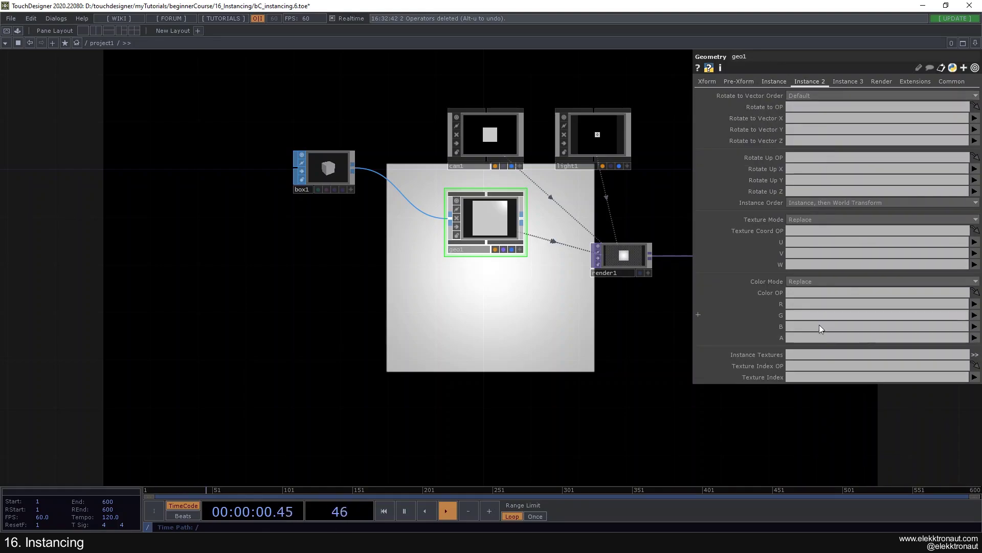
left_click(774, 82)
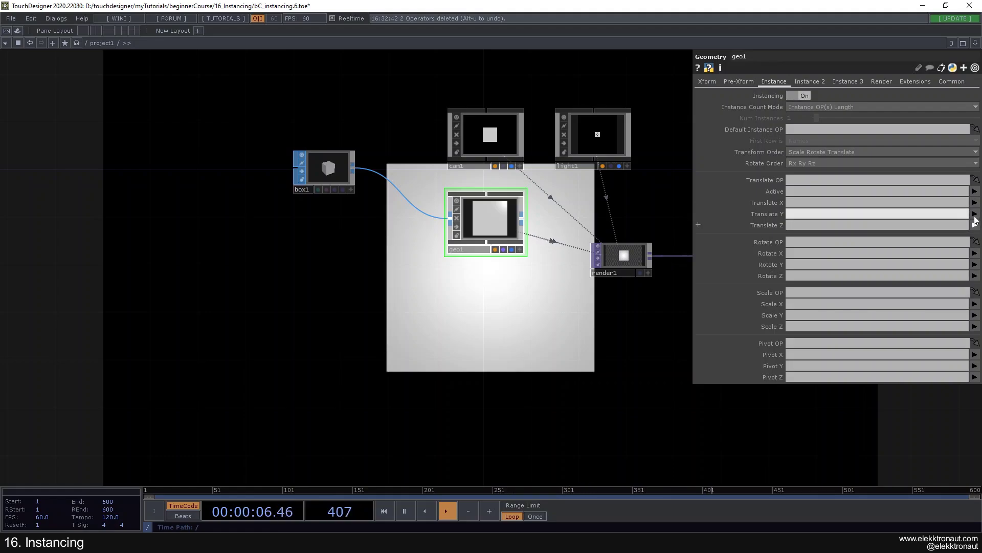
Step: Try the entry "s" for geo1's instance Translate Y and clear it again
left_click(846, 217)
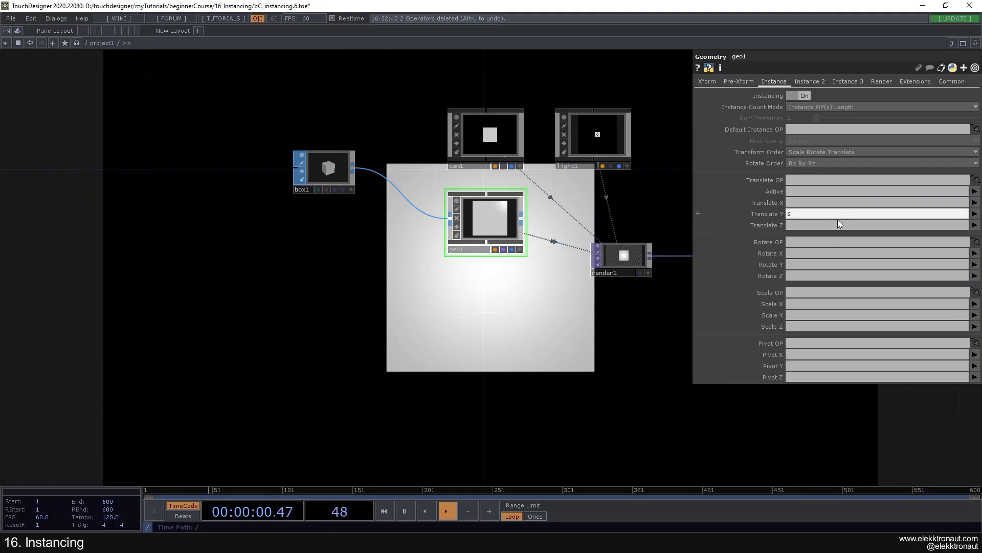
type("s")
key("Return")
left_click(814, 219)
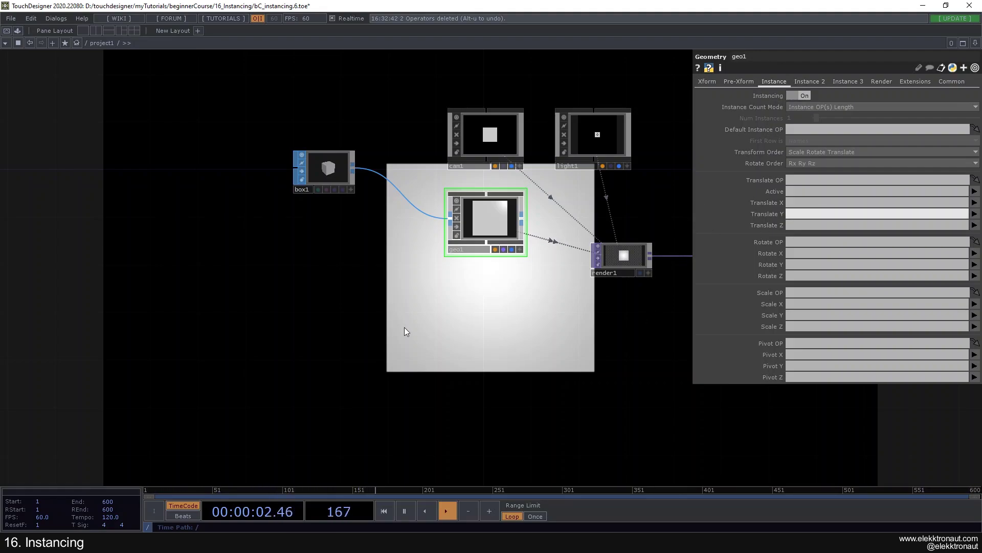
key("Return")
left_click_drag(389, 319, 416, 299)
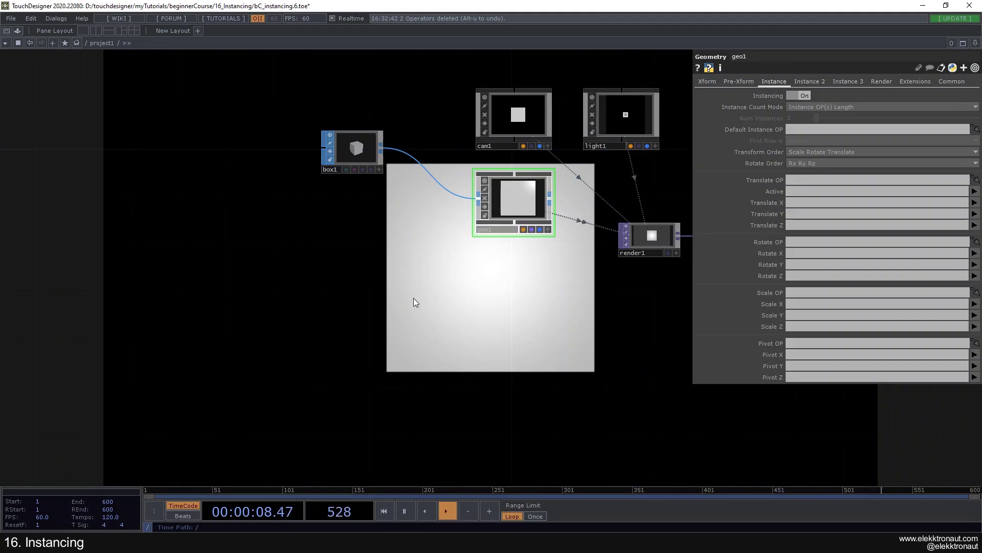
left_click_drag(303, 253, 317, 236)
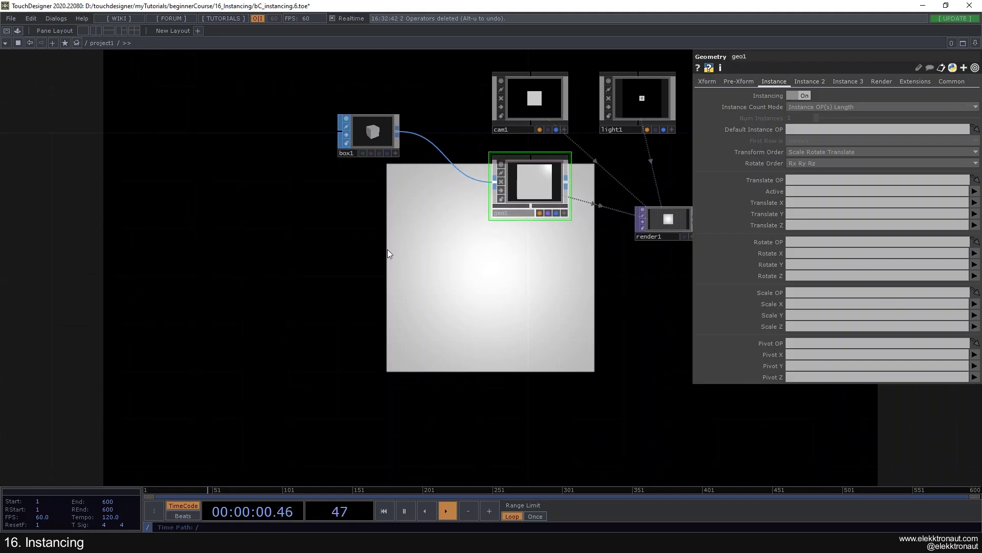
left_click_drag(380, 249, 382, 241)
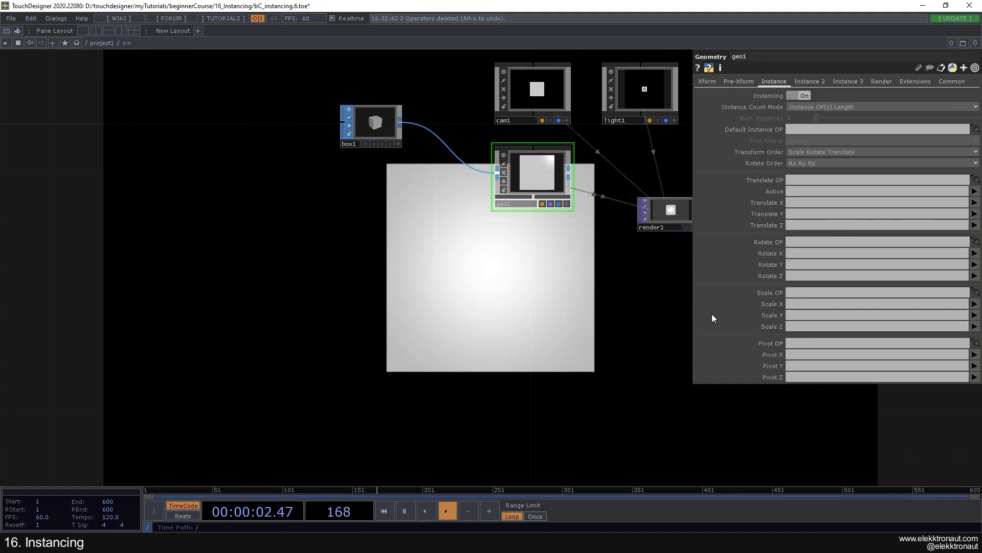
left_click(814, 81)
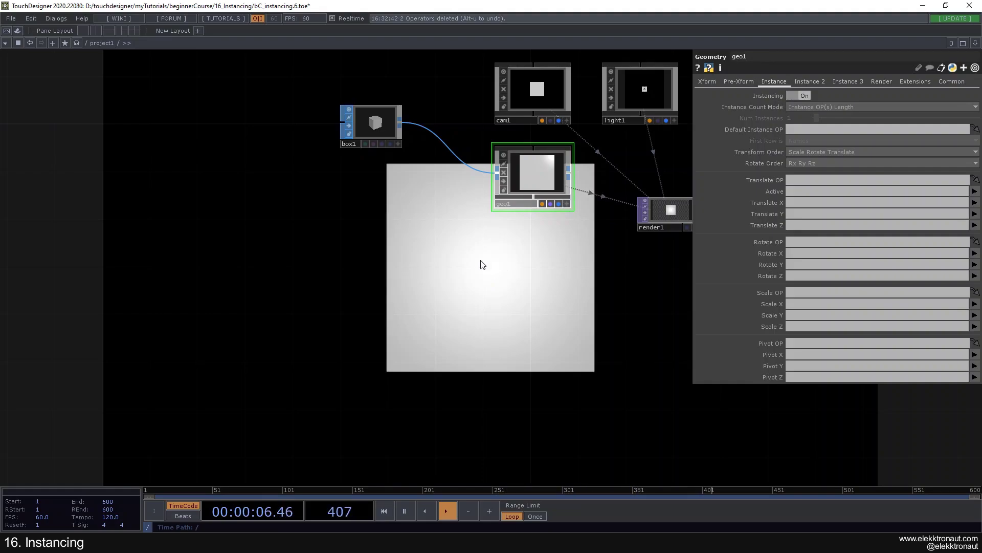
mouse_move(368, 215)
left_mouse_down()
mouse_move(387, 224)
mouse_move(381, 202)
left_mouse_up()
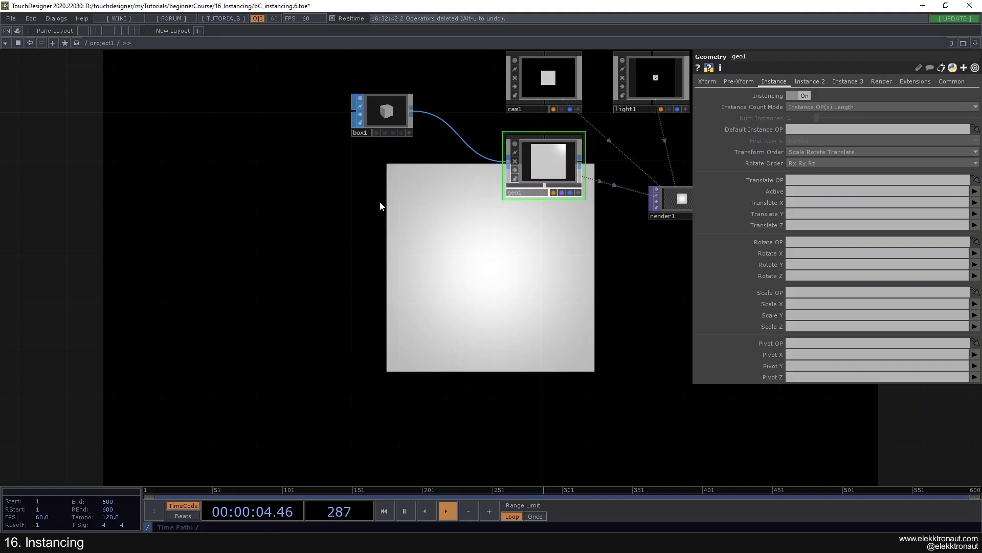
mouse_move(388, 201)
left_mouse_down()
mouse_move(414, 208)
mouse_move(386, 182)
mouse_move(382, 192)
left_mouse_up()
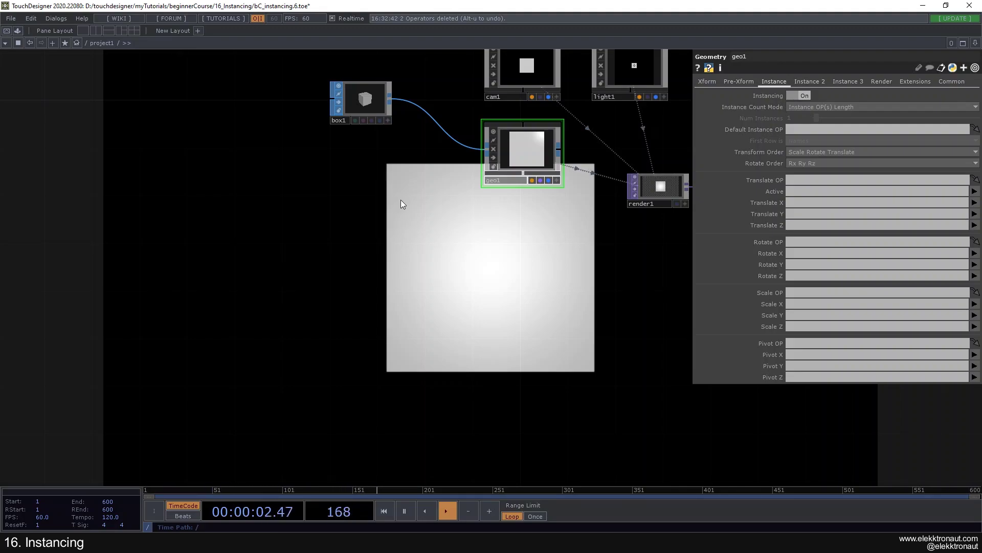
left_click_drag(390, 193, 392, 193)
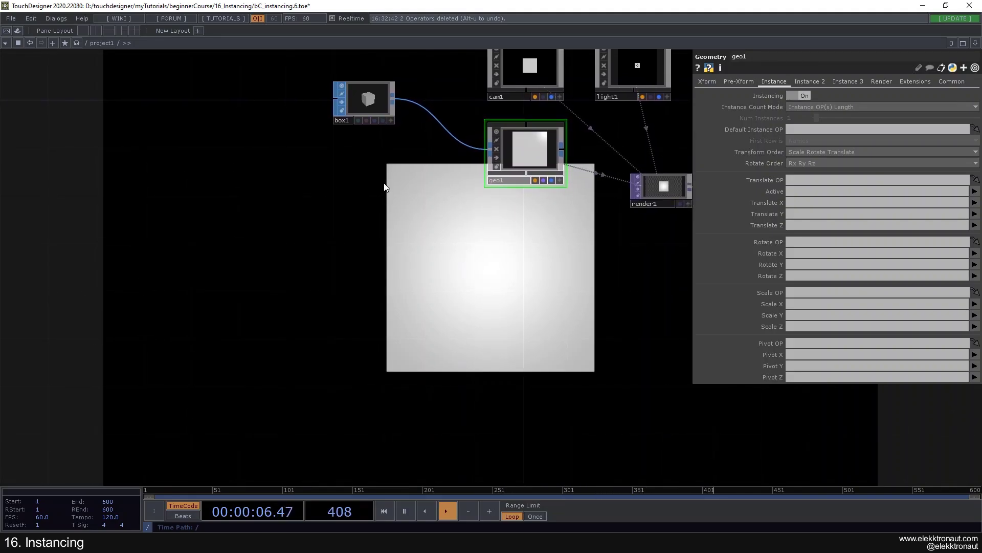
left_click(373, 105)
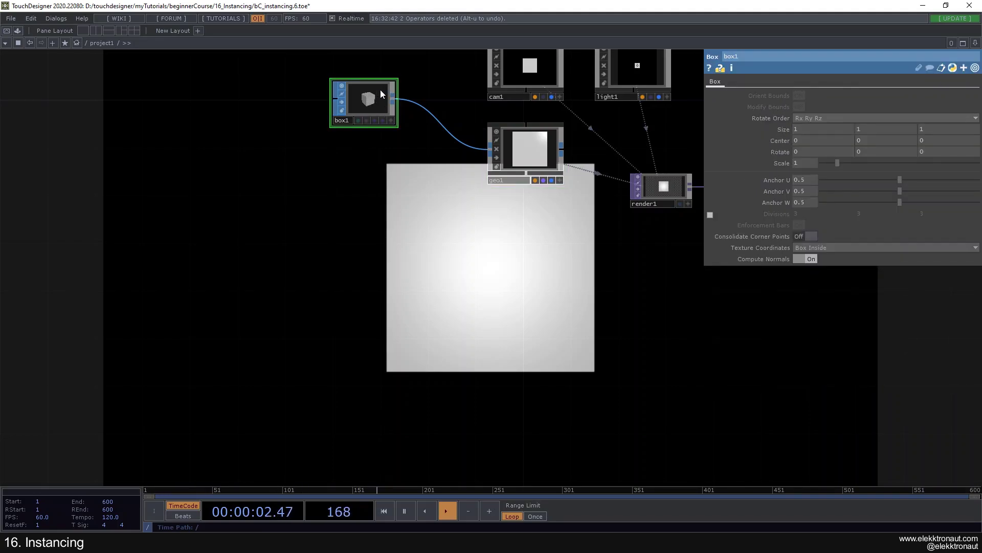
scroll(380, 91, "up", 2)
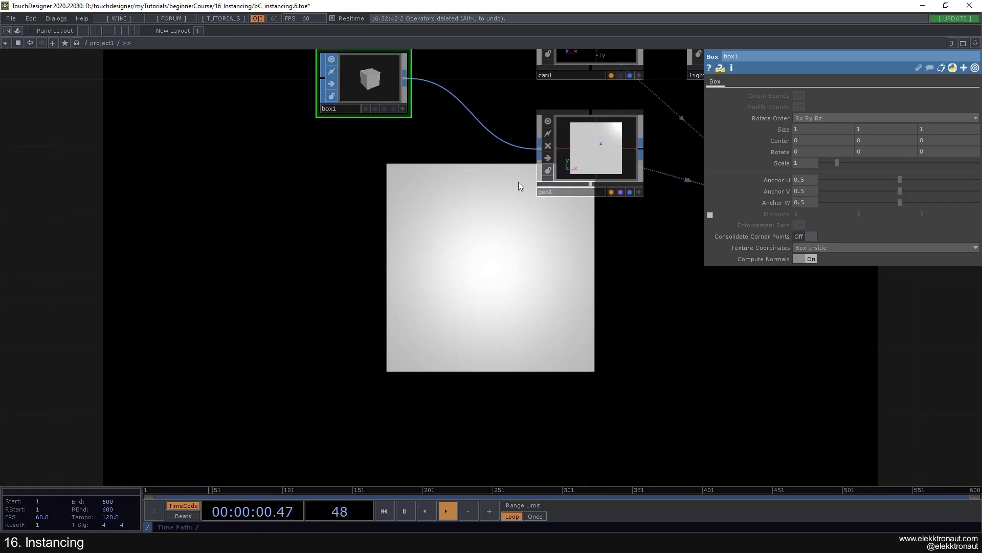
left_click(538, 182)
scroll(478, 216, "down", 2)
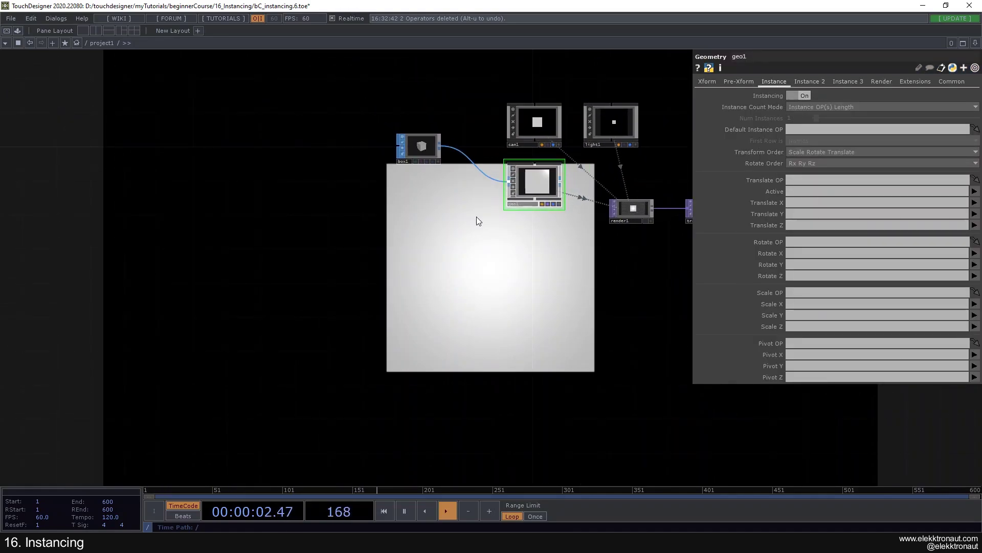
scroll(477, 217, "up", 2)
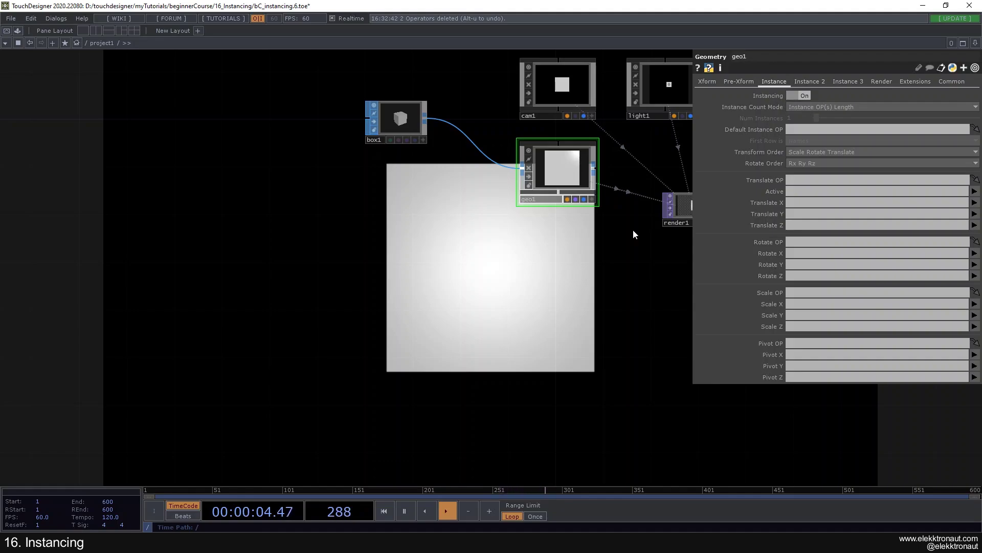
left_click_drag(487, 240, 443, 223)
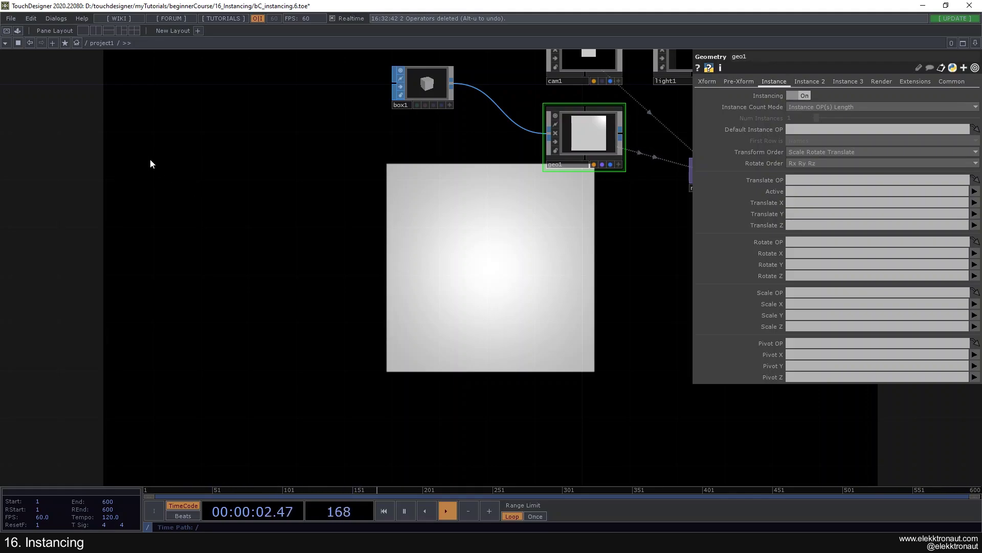
Step: Add a Grid SOP to the network in the empty space beside box1
key("Tab")
type("gr")
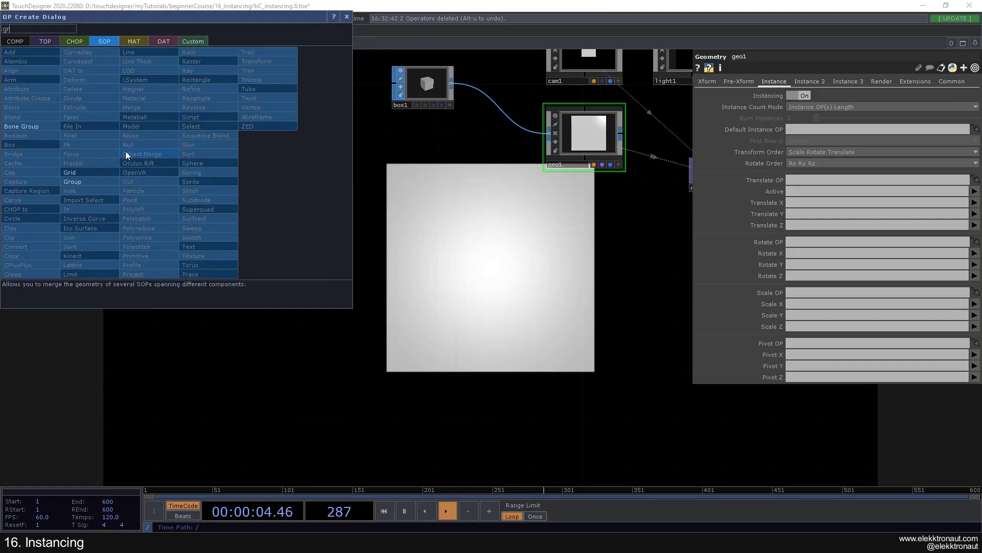
left_click(85, 173)
left_click(136, 162)
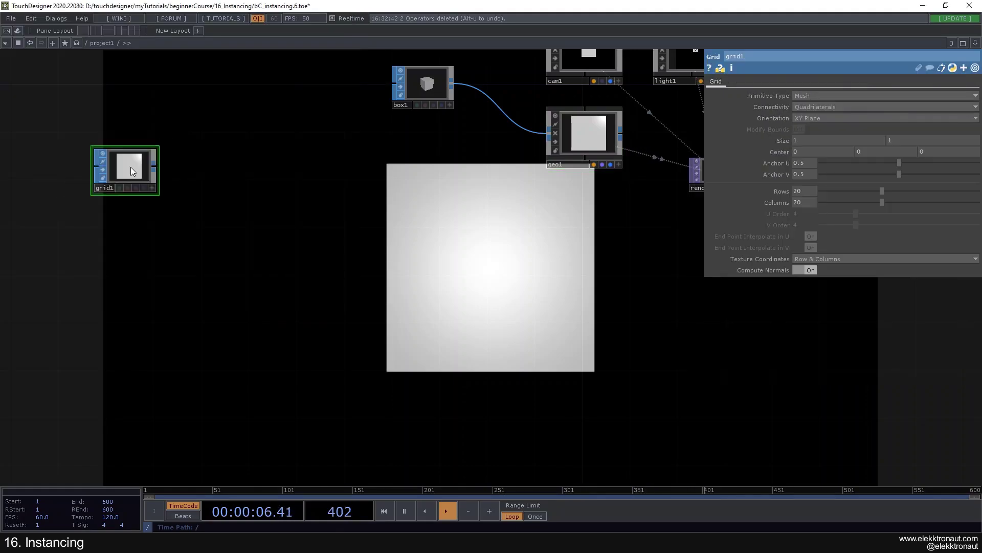
Step: Activate grid1's viewer and show the grid as a wireframe
scroll(66, 161, "up", 3)
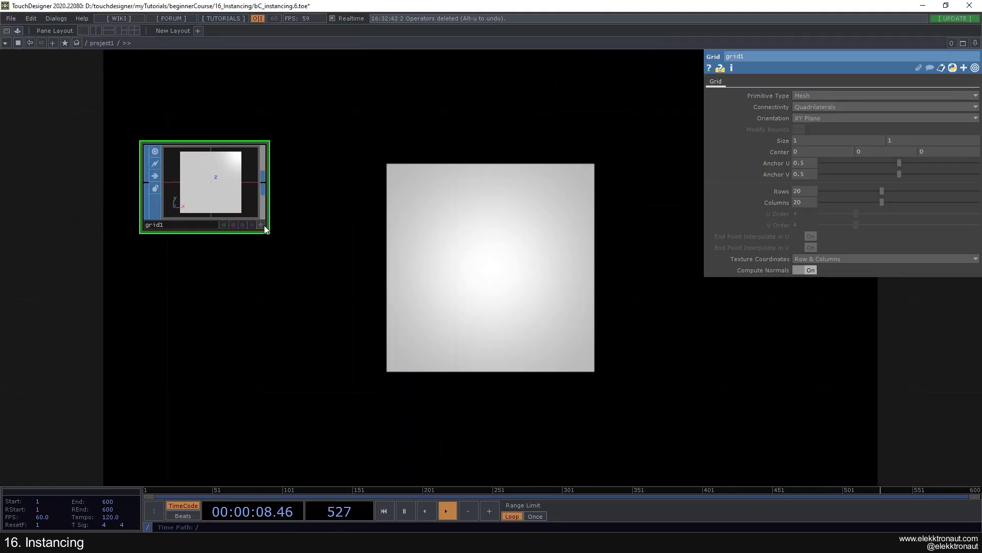
left_click(263, 225)
scroll(216, 195, "down", 4)
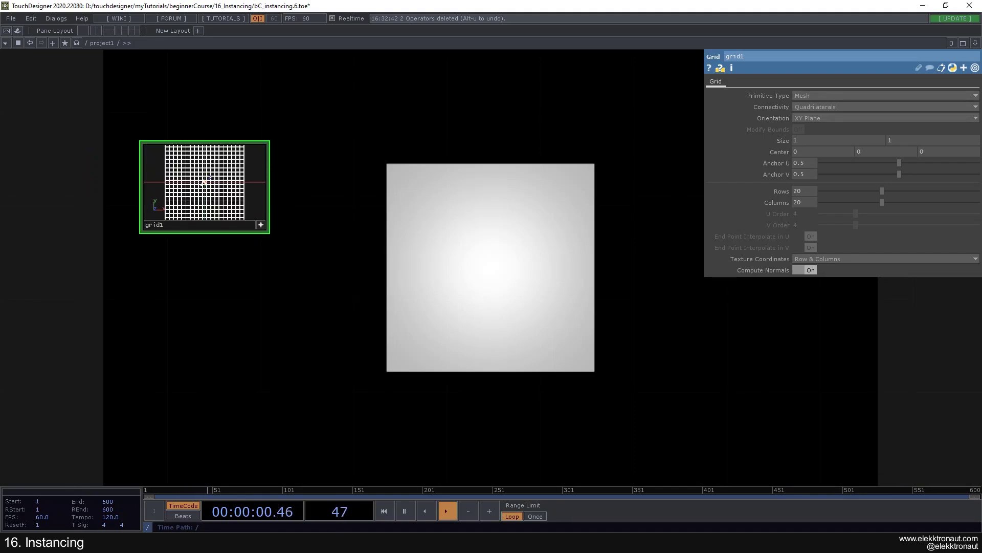
scroll(108, 196, "up", 2)
scroll(102, 185, "up", 4)
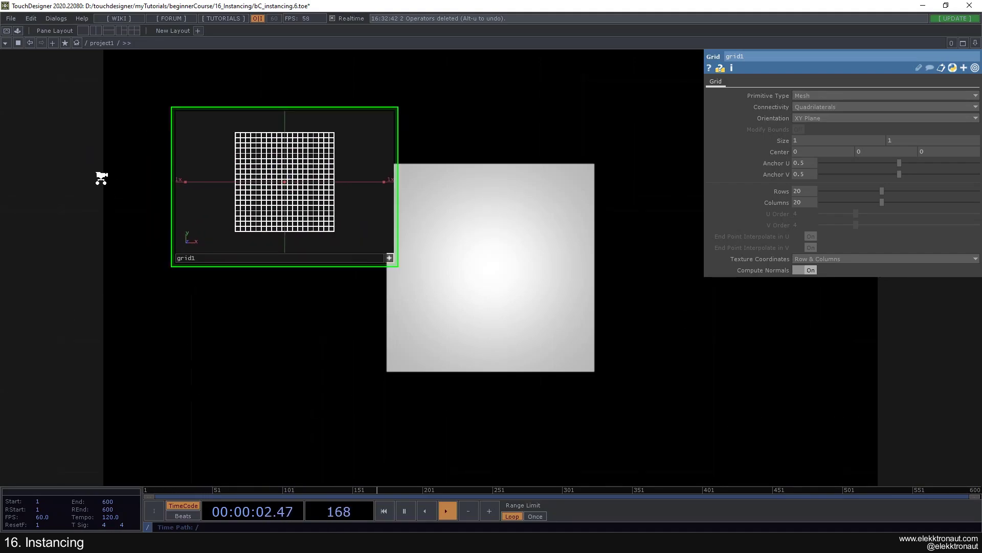
Step: Turn on the display of all points in grid1's viewer and home the view
right_click(372, 165)
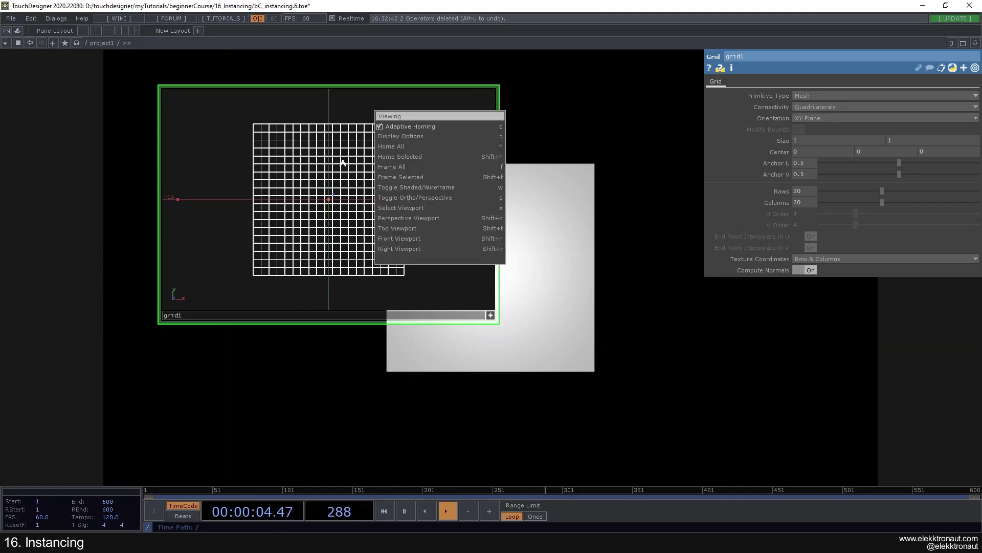
left_click(393, 139)
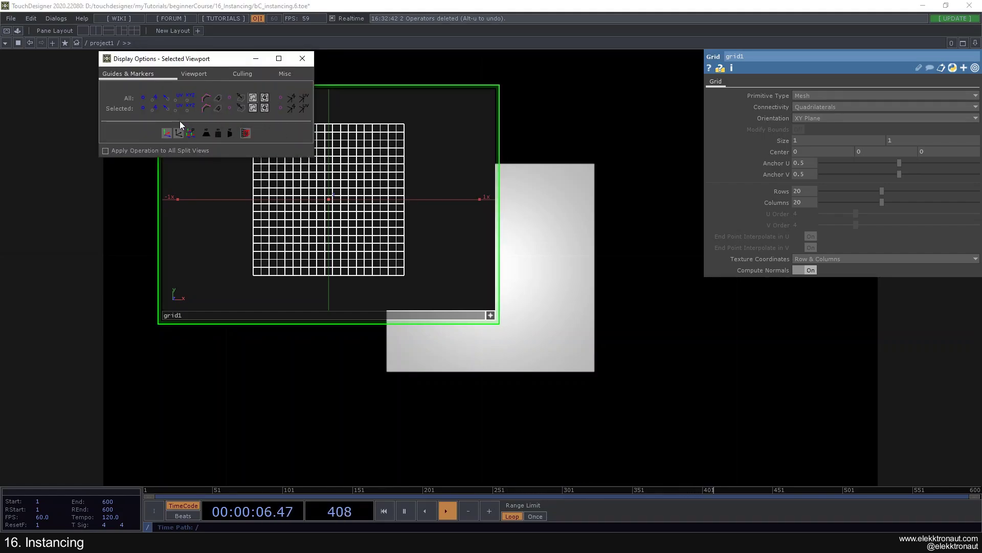
left_click(143, 98)
left_click(303, 59)
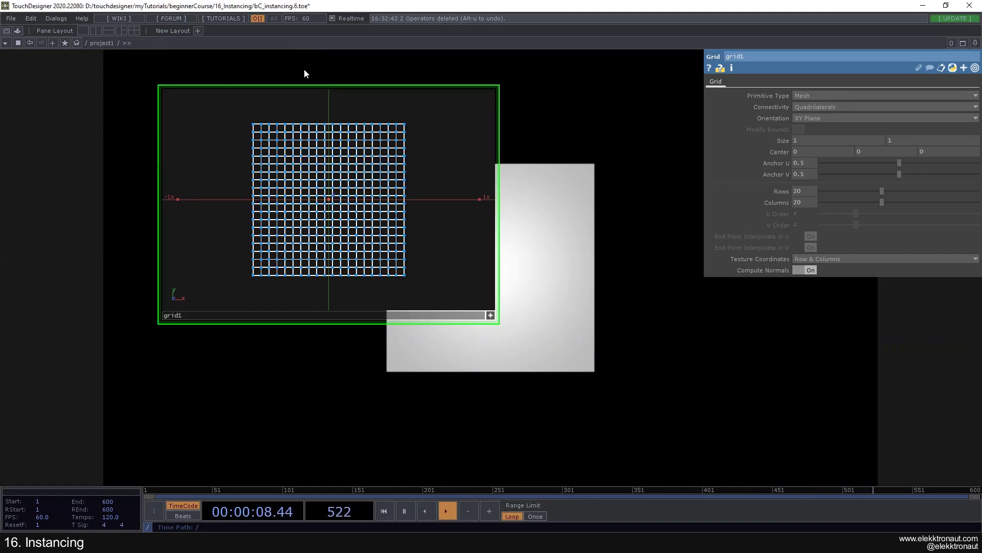
key("h")
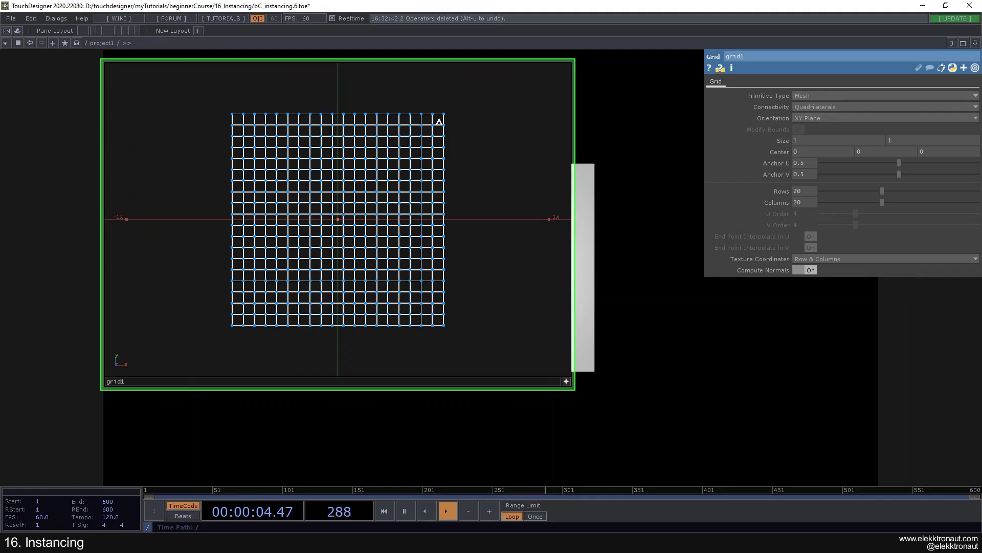
Step: Leave grid1's viewer and add a Null SOP to grid1's output, placed below box1
scroll(440, 118, "up", 2)
scroll(440, 117, "down", 4)
scroll(303, 126, "down", 3)
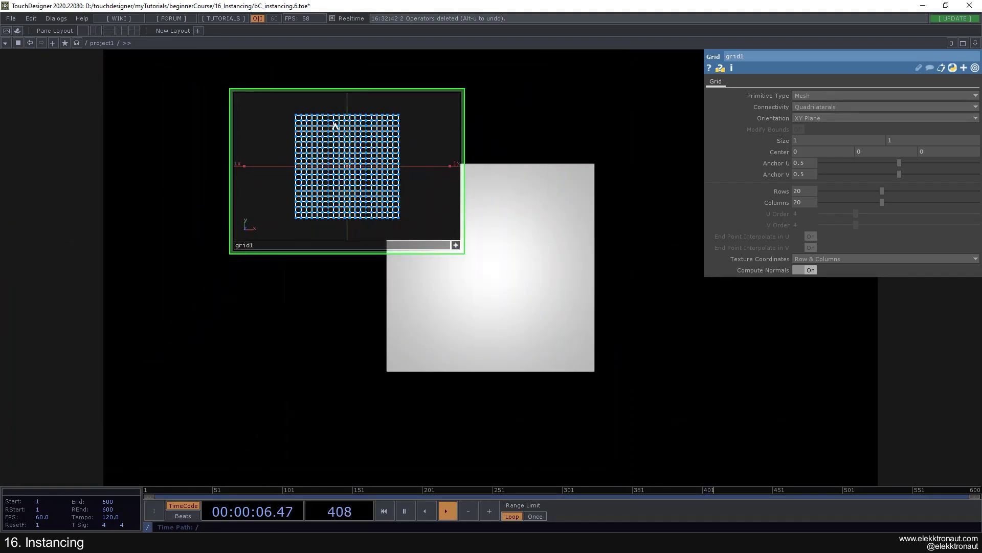
scroll(276, 149, "up", 2)
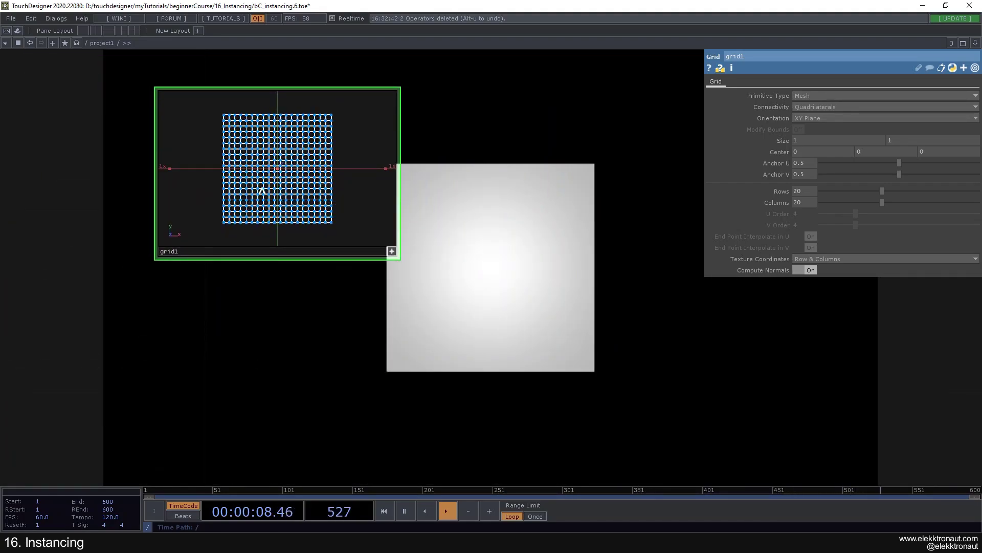
scroll(271, 171, "down", 3)
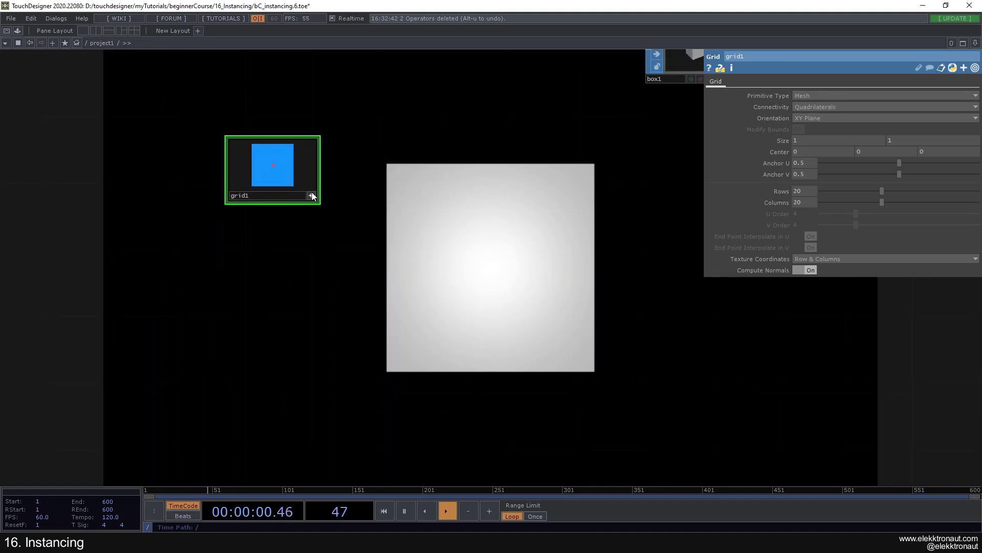
scroll(311, 194, "down", 4)
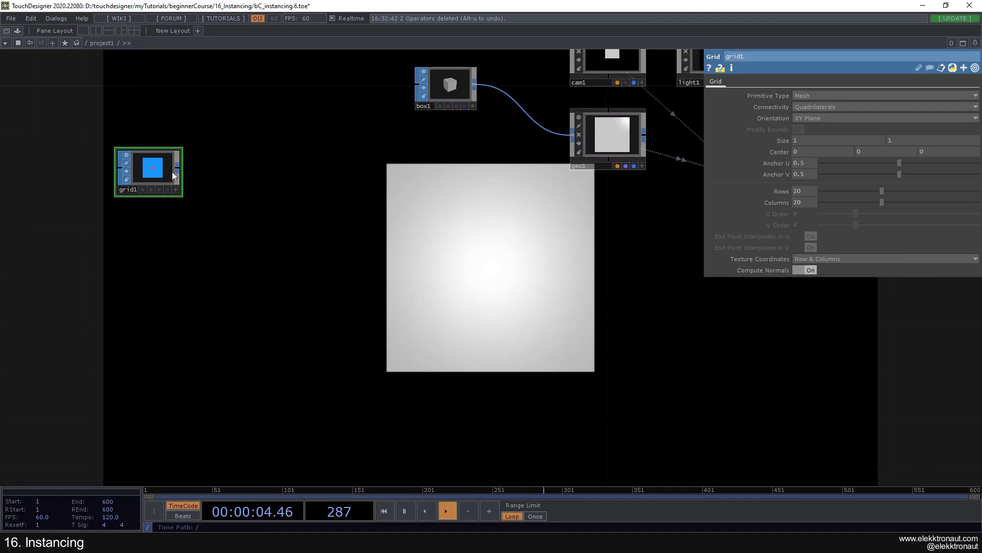
right_click(178, 172)
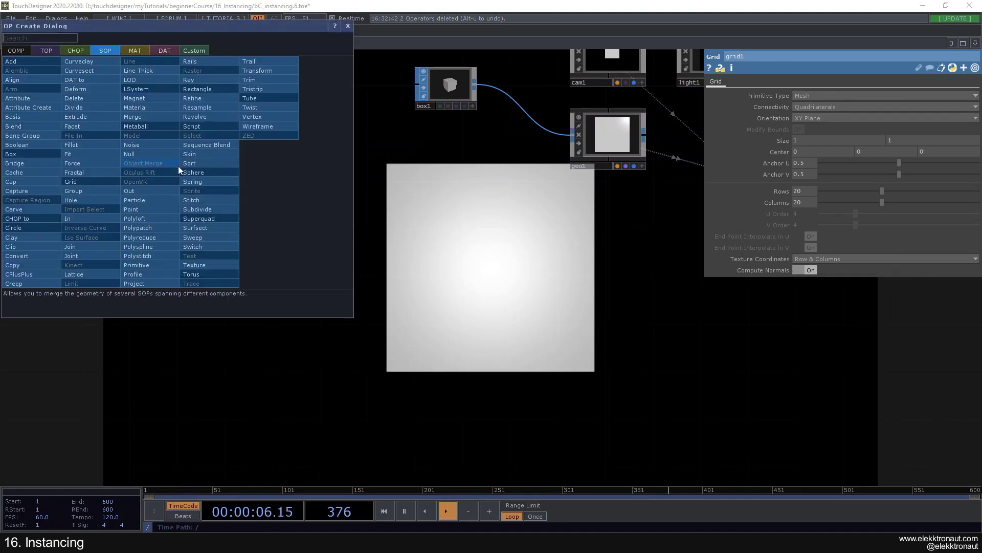
left_click(147, 149)
left_click(444, 175)
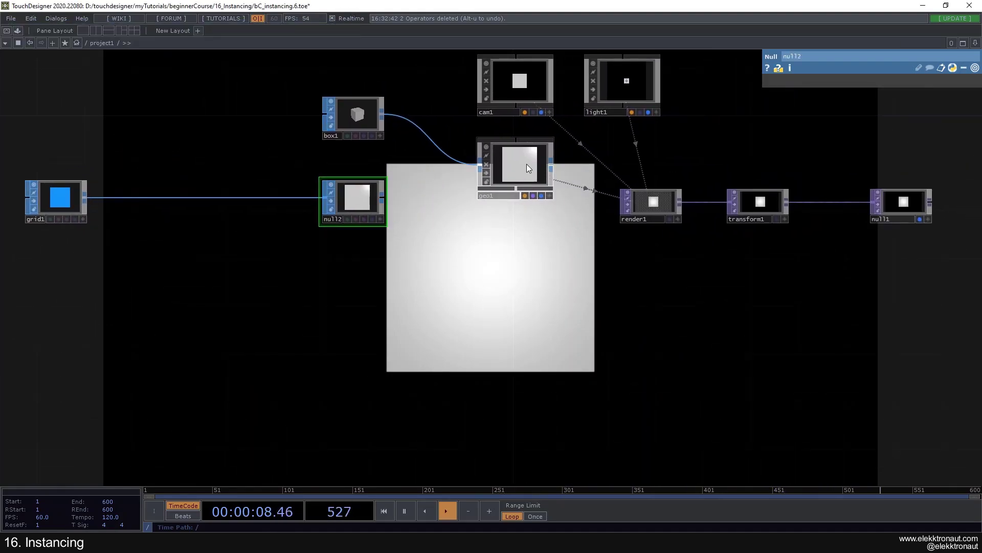
Step: Rename the Null SOP after grid1 to instancesSOP
left_click(527, 164)
left_click_drag(358, 204, 339, 217)
left_click(333, 220)
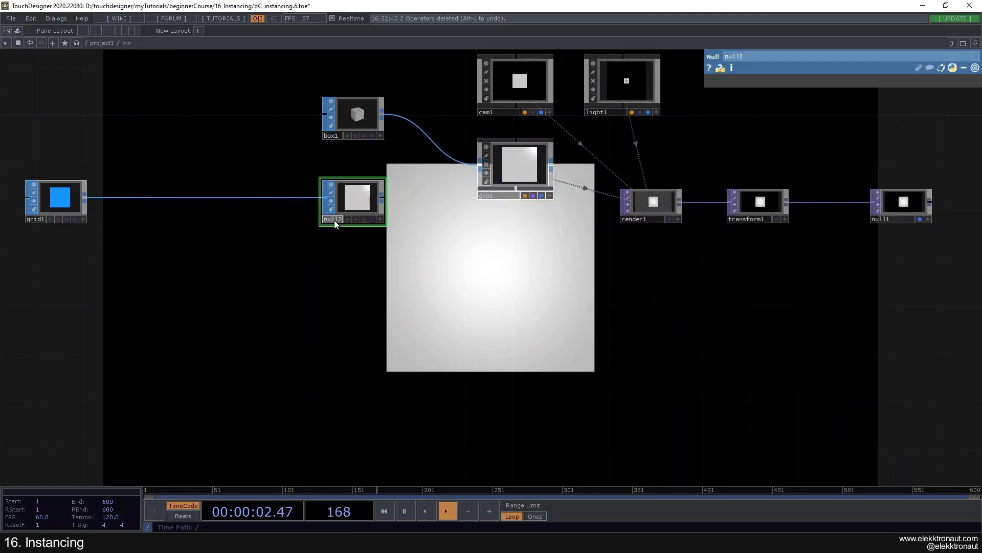
scroll(334, 221, "up", 4)
type("instance")
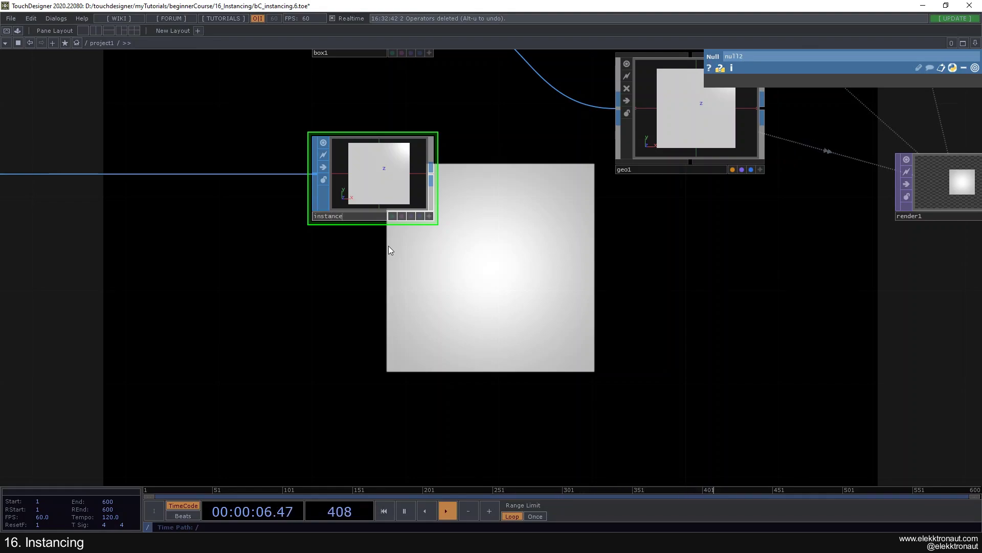
type("sSOP")
key("Return")
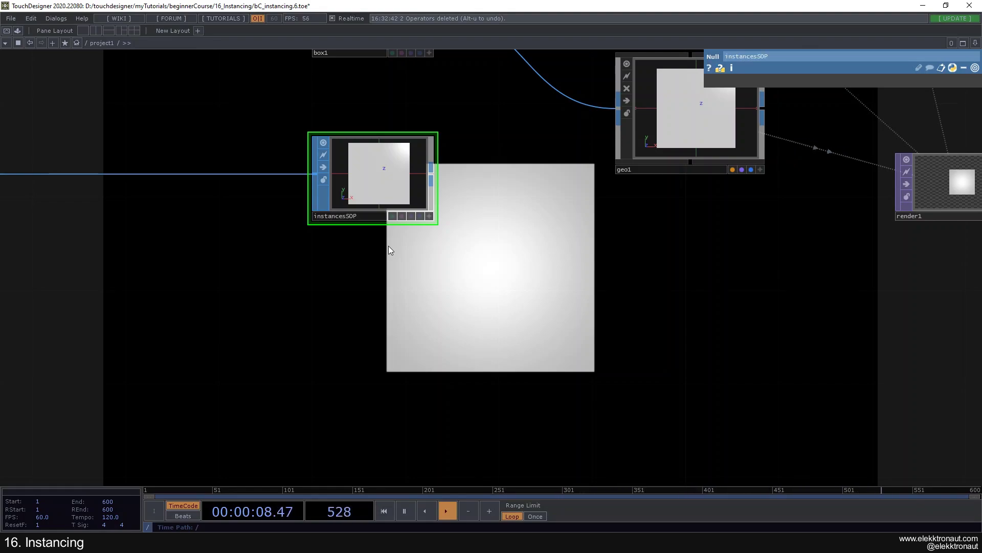
Step: Assign the instancesSOP node as geo1's Default Instance OP
scroll(622, 261, "down", 5)
left_click(634, 195)
left_click_drag(558, 263, 434, 276)
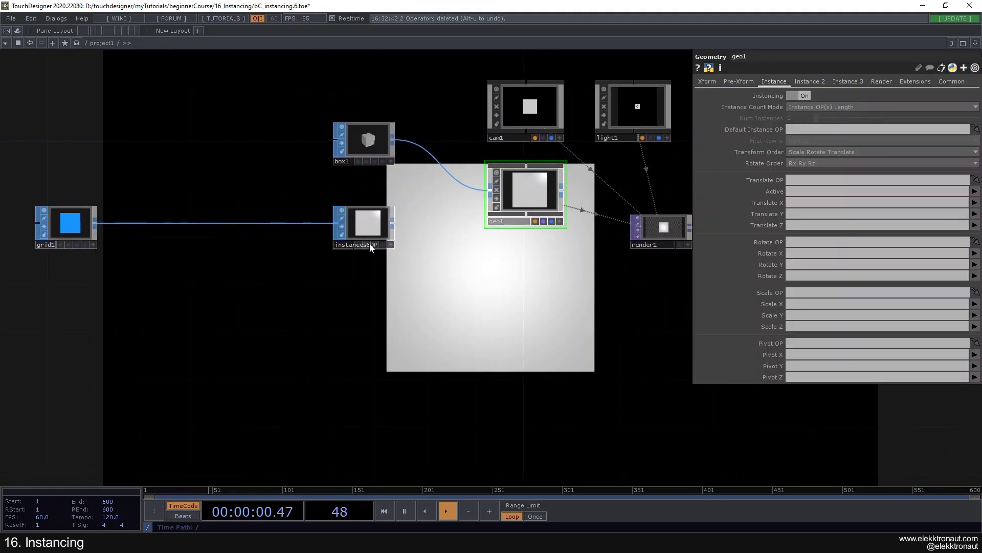
left_click_drag(368, 228, 651, 182)
left_click_drag(765, 135, 806, 127)
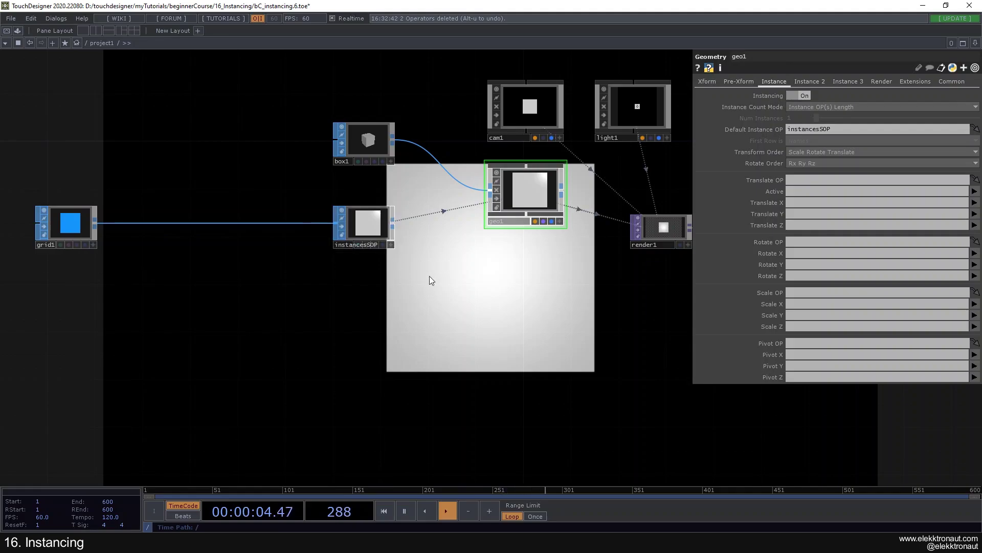
left_click_drag(429, 277, 432, 265)
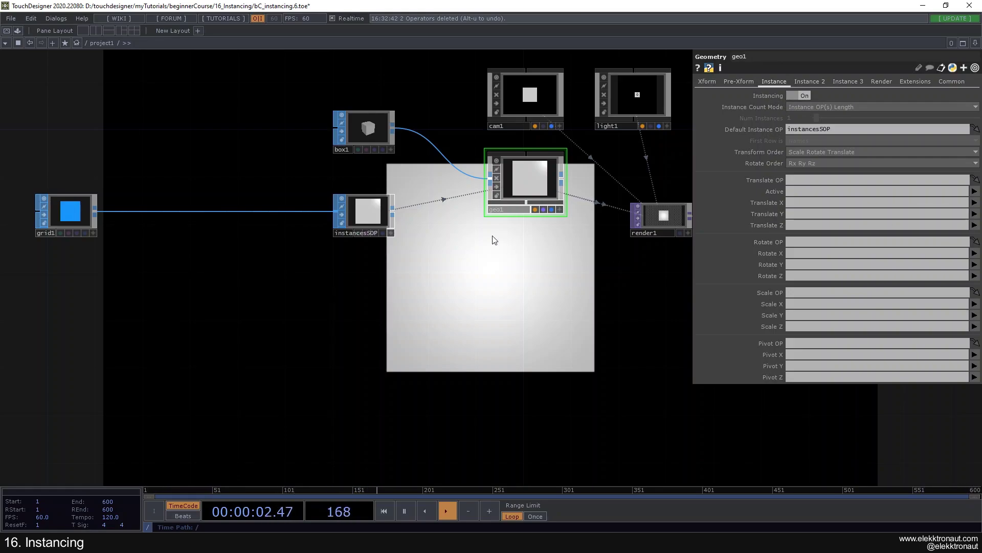
left_click(974, 203)
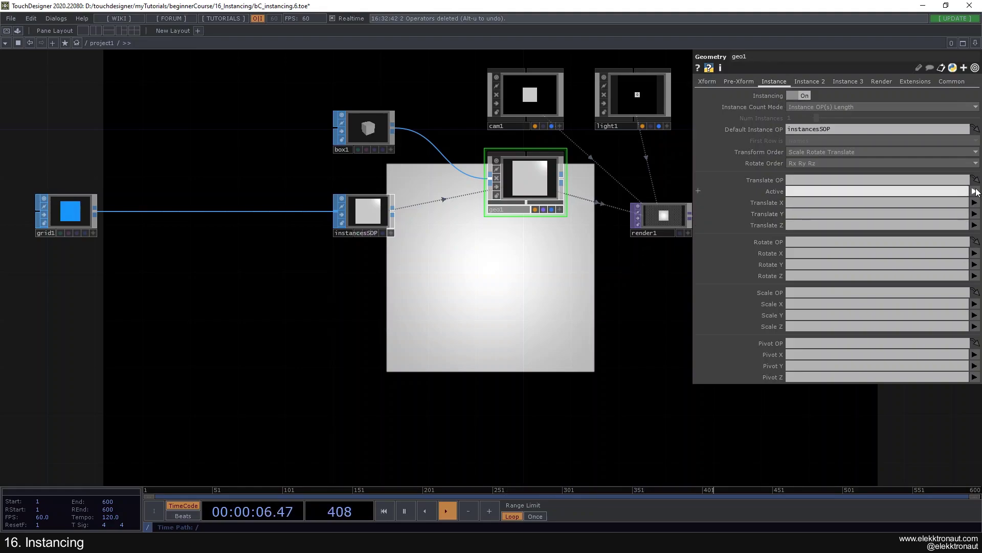
left_click(975, 253)
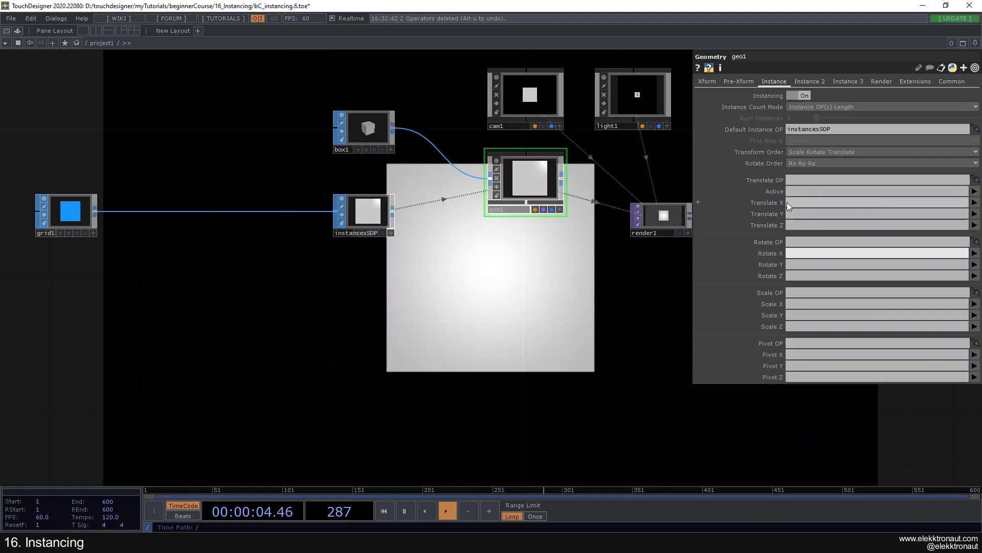
scroll(51, 202, "up", 5)
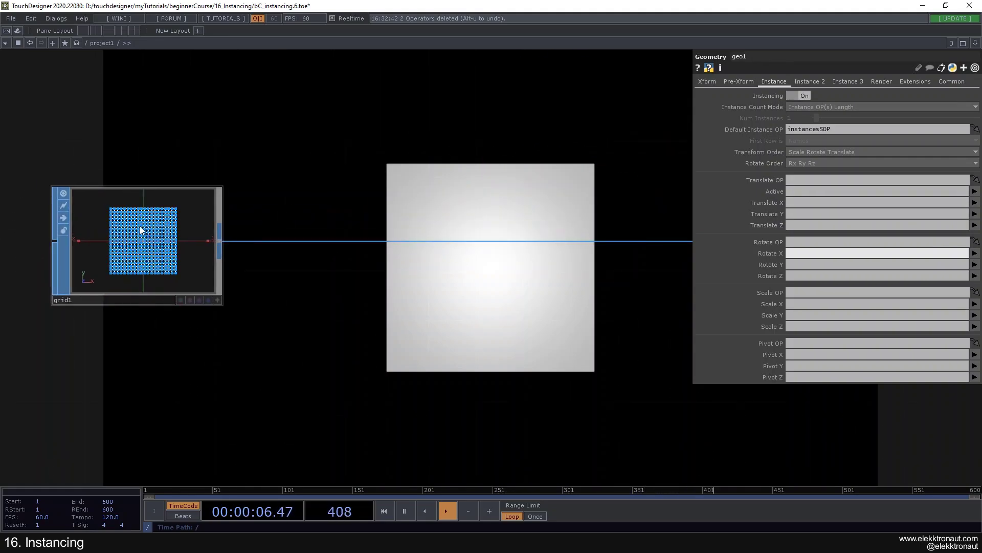
scroll(168, 249, "down", 5)
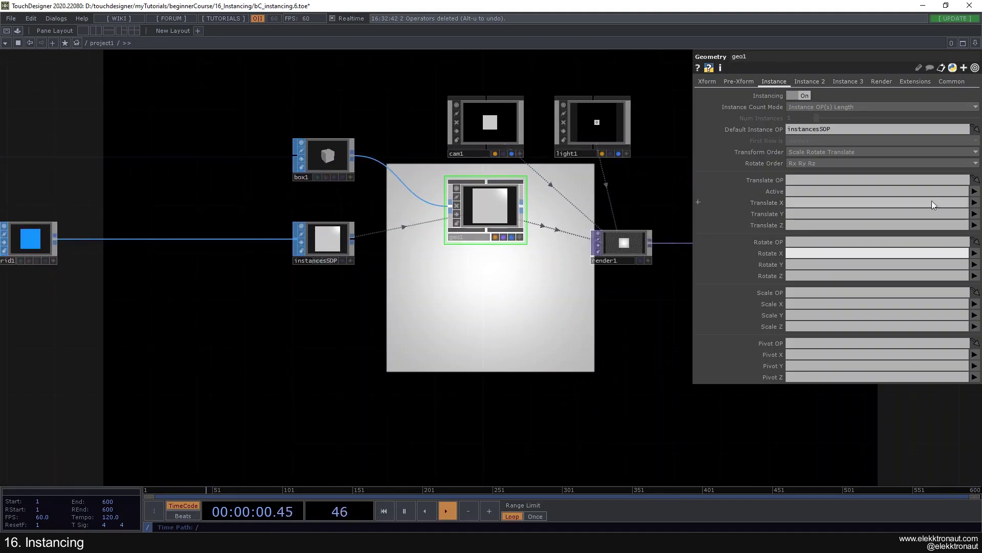
Step: Set geo1's instance Translate X to P(0) and Translate Y to P(1)
left_click(975, 203)
left_click(973, 215)
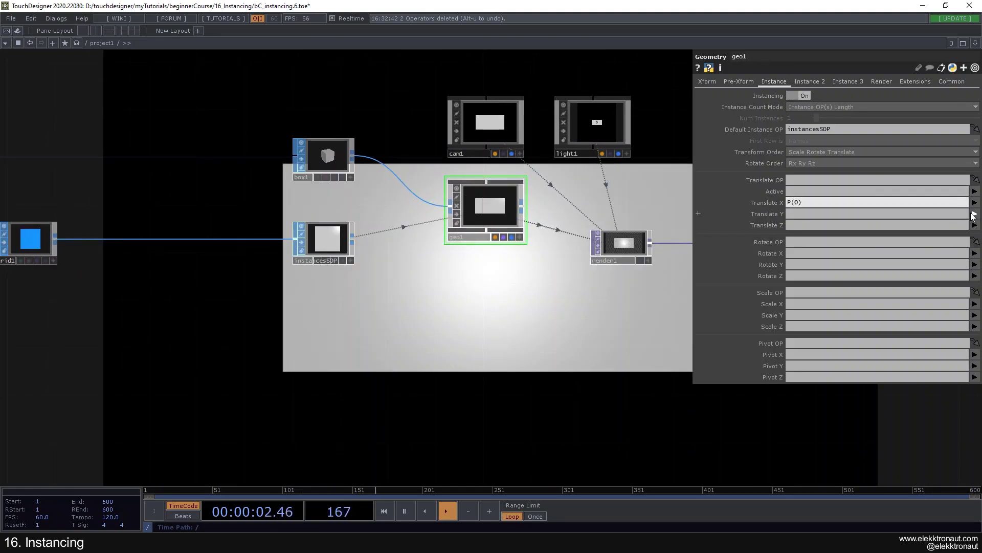
left_click(974, 214)
left_click(971, 232)
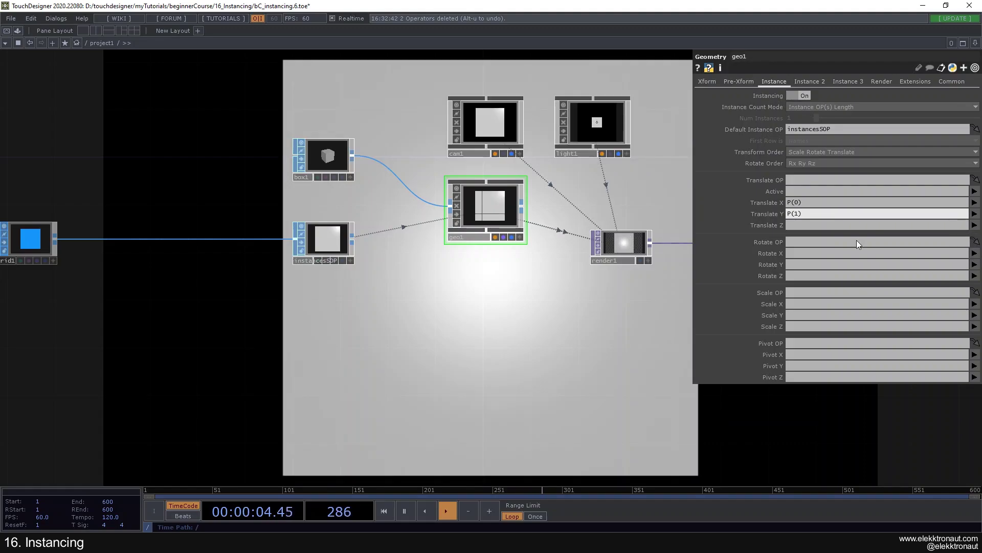
Step: Insert a Transform SOP between box1 and geo1 and set its Uniform Scale to .03
left_click_drag(447, 278, 267, 233)
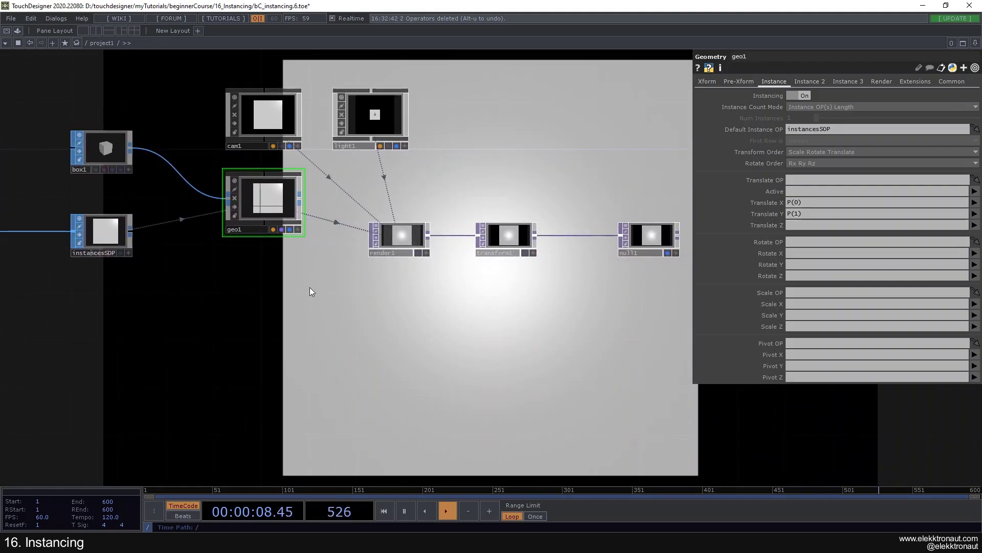
left_click_drag(309, 287, 491, 285)
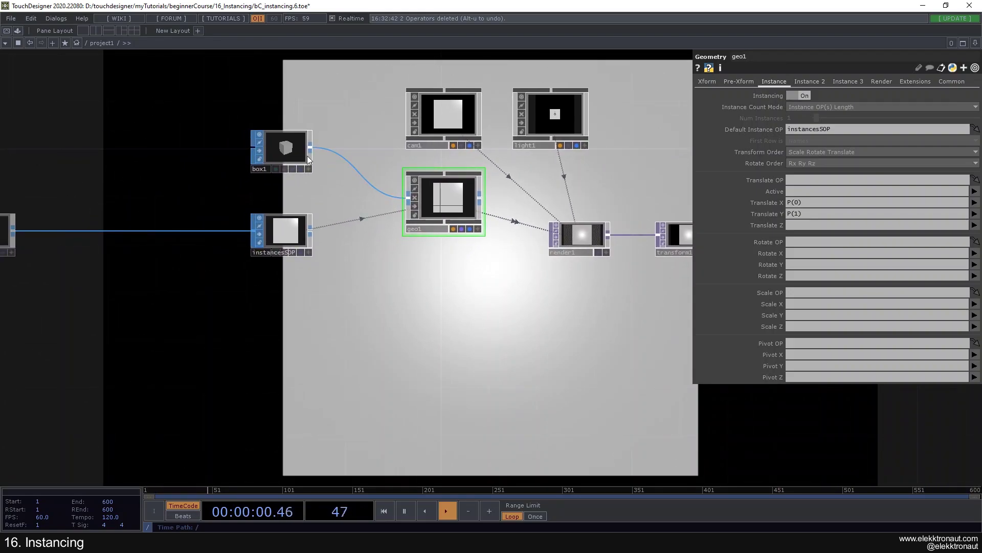
left_click_drag(299, 152, 263, 141)
right_click(305, 134)
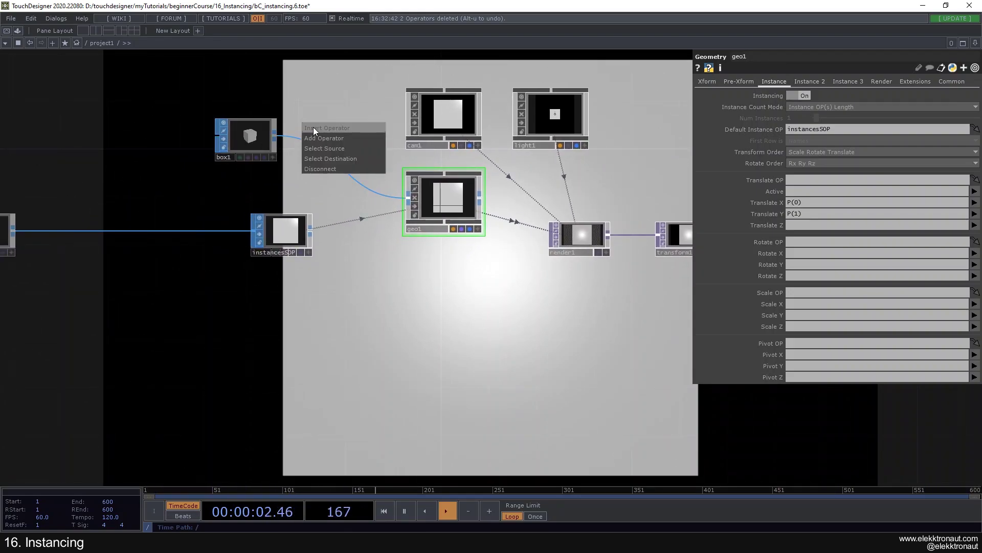
left_click(313, 127)
left_click(413, 57)
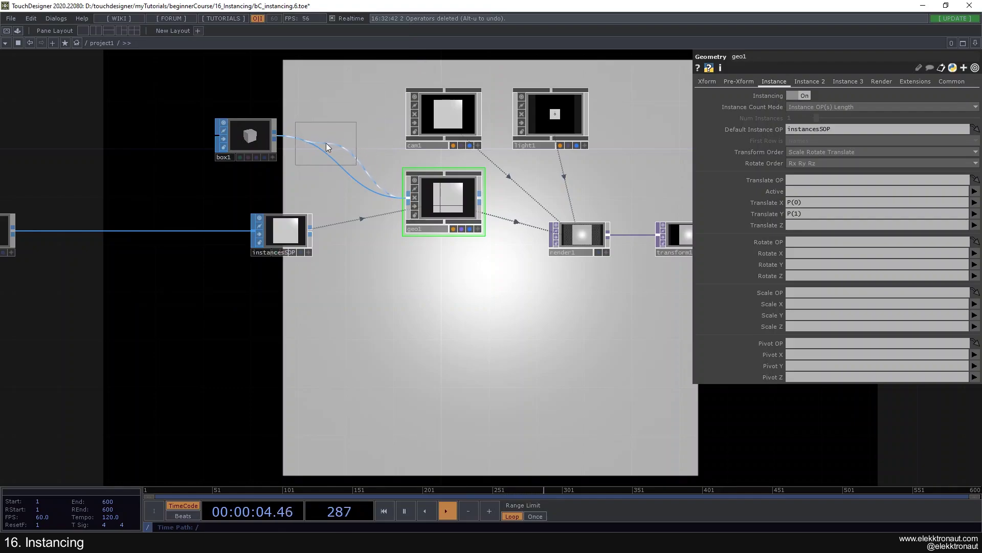
left_click(323, 149)
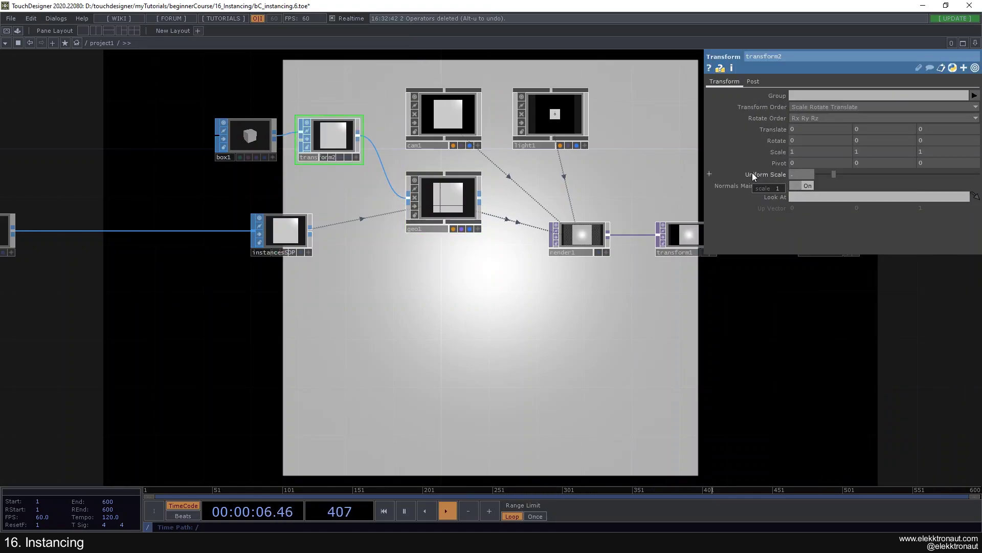
type(".03")
key("Return")
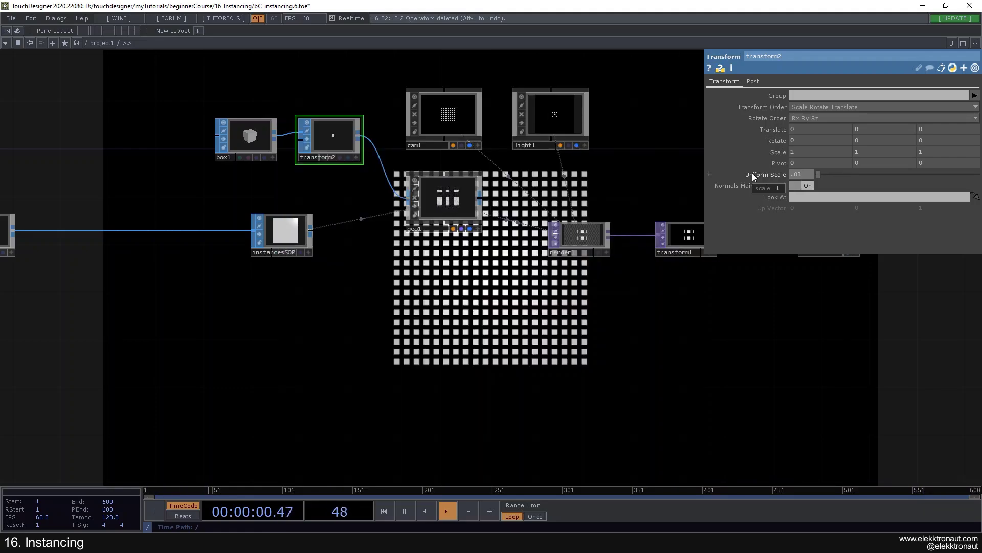
left_click_drag(466, 274, 438, 213)
left_click_drag(400, 231, 389, 191)
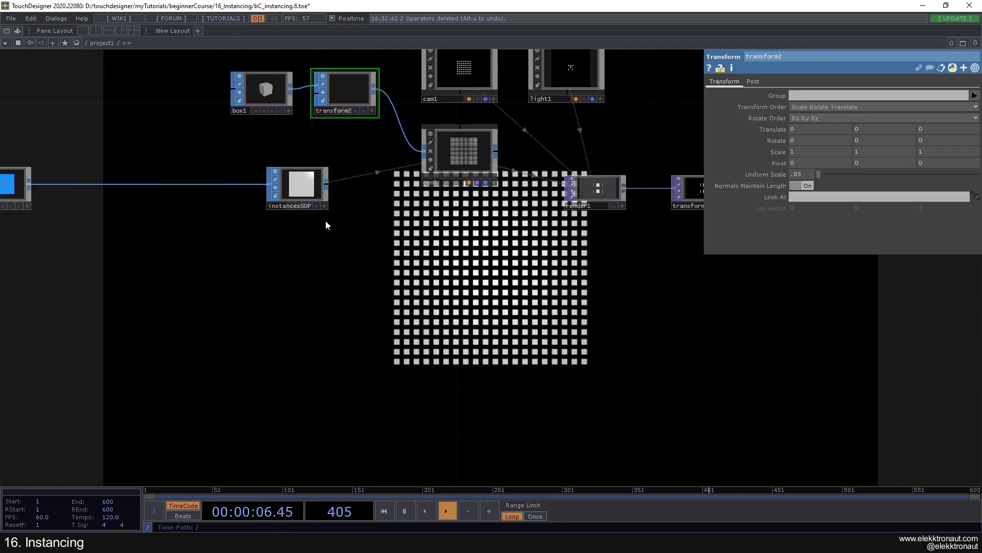
left_click_drag(360, 234, 544, 263)
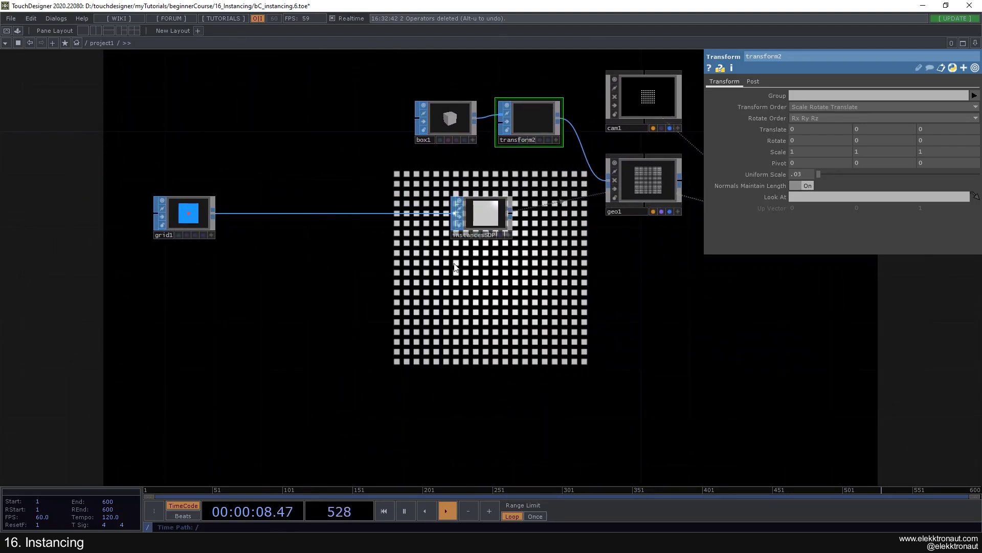
Step: Examine how box1 and transform2 feed geo1 and how its instance settings reference instancesSOP
left_click_drag(454, 266, 294, 272)
scroll(290, 122, "up", 5)
left_click(290, 128)
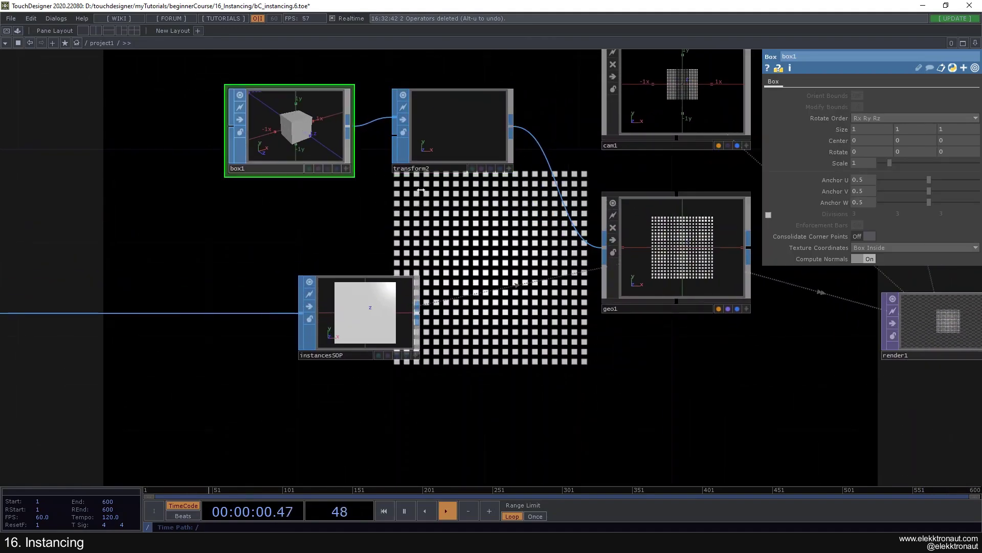
key("h")
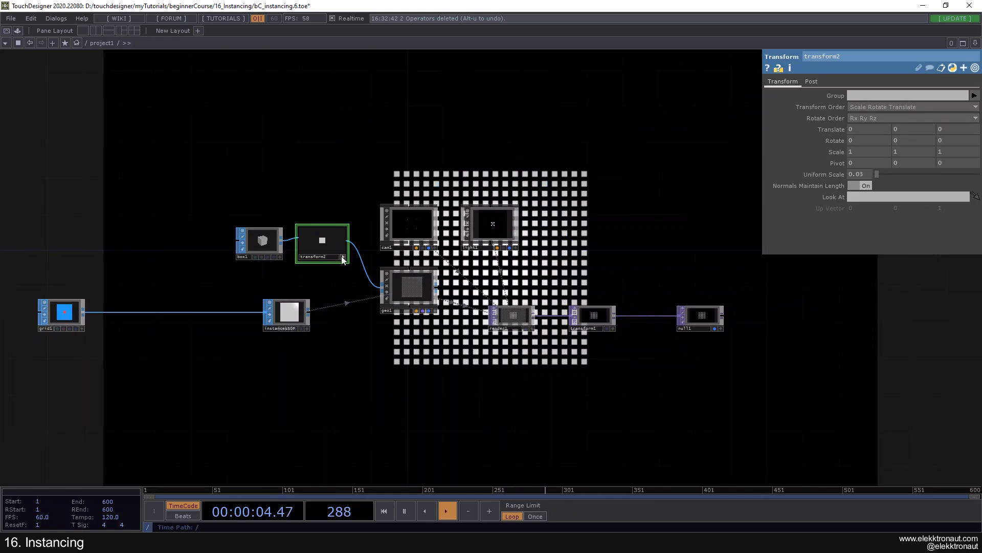
scroll(394, 242, "up", 4)
left_click(372, 298)
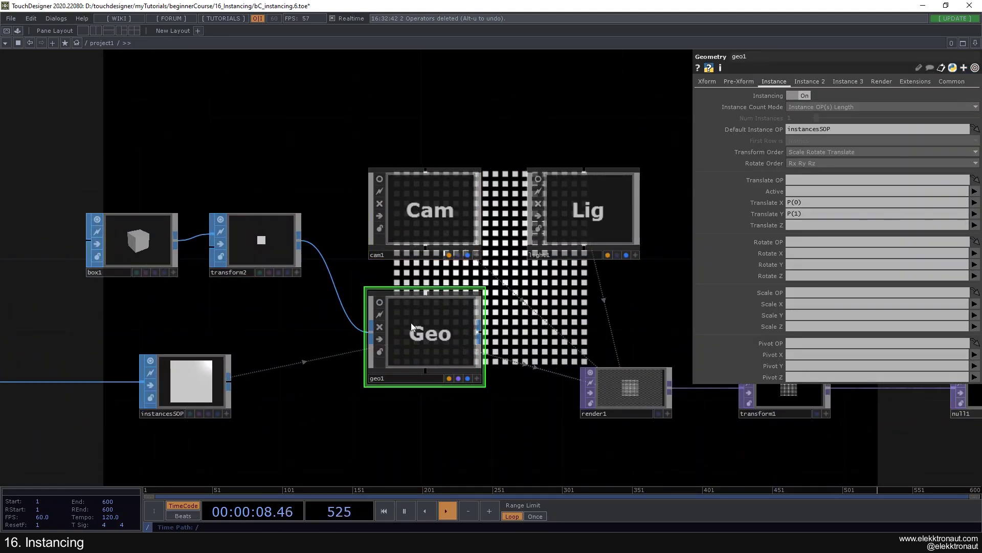
scroll(411, 327, "down", 4)
left_click_drag(330, 438, 381, 212)
scroll(425, 191, "up", 2)
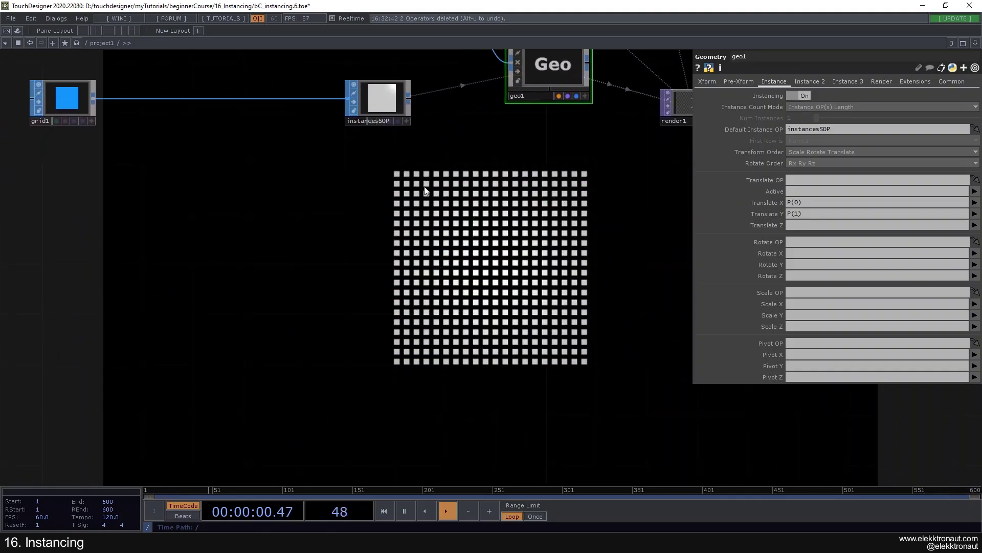
Step: Vary grid1's row and column counts, ending with 13 rows and 23 columns
left_click(67, 97)
left_click_drag(230, 215, 230, 212)
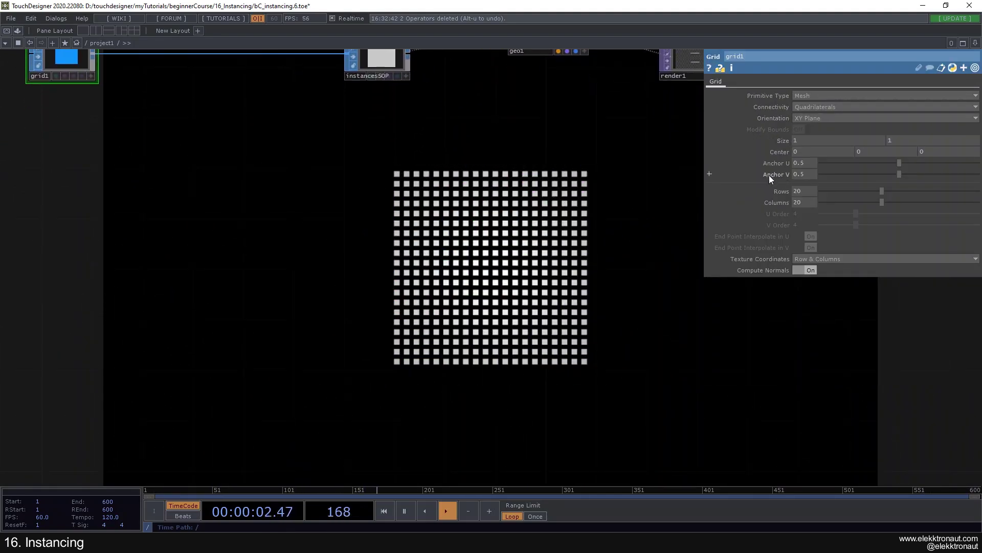
left_click_drag(482, 164, 580, 277)
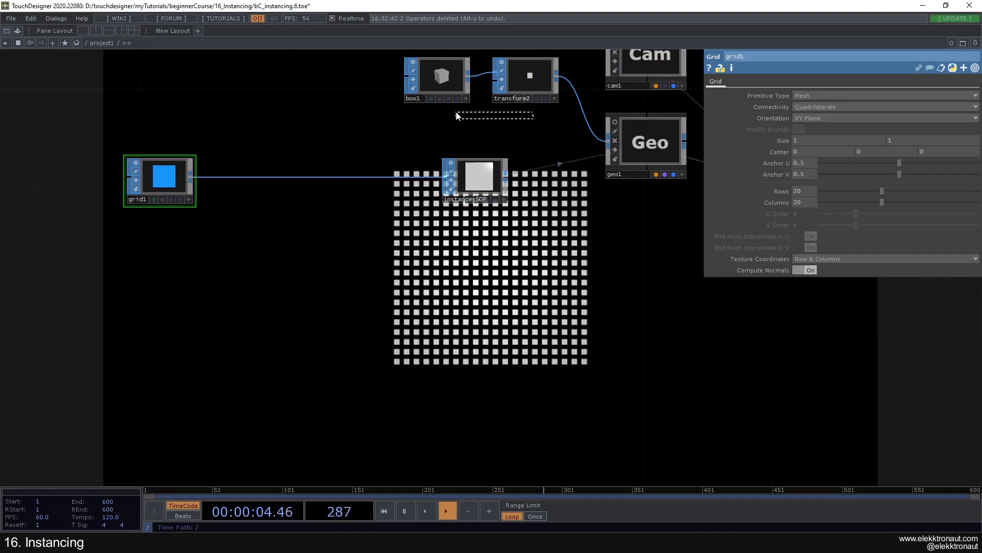
left_click_drag(457, 116, 461, 100)
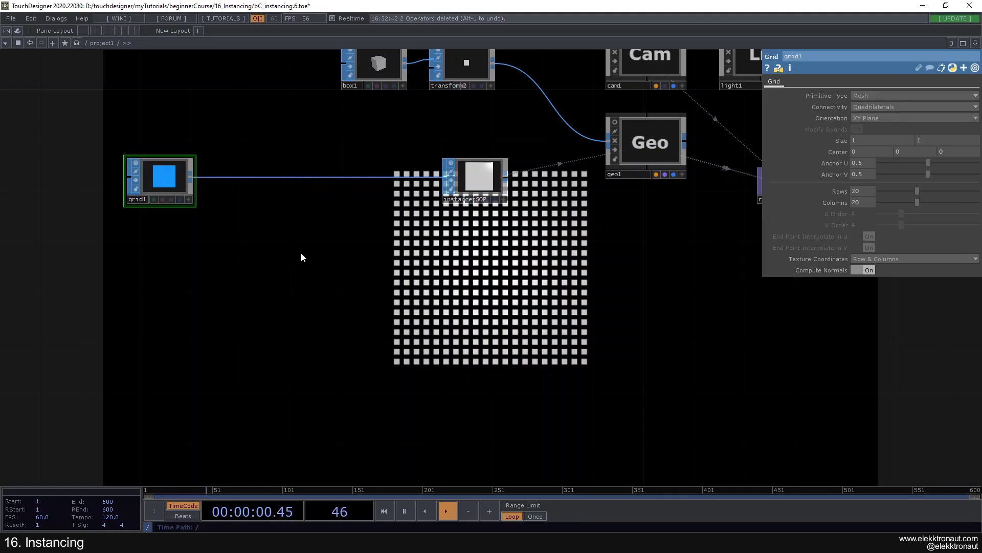
middle_click_drag(301, 253, 291, 221)
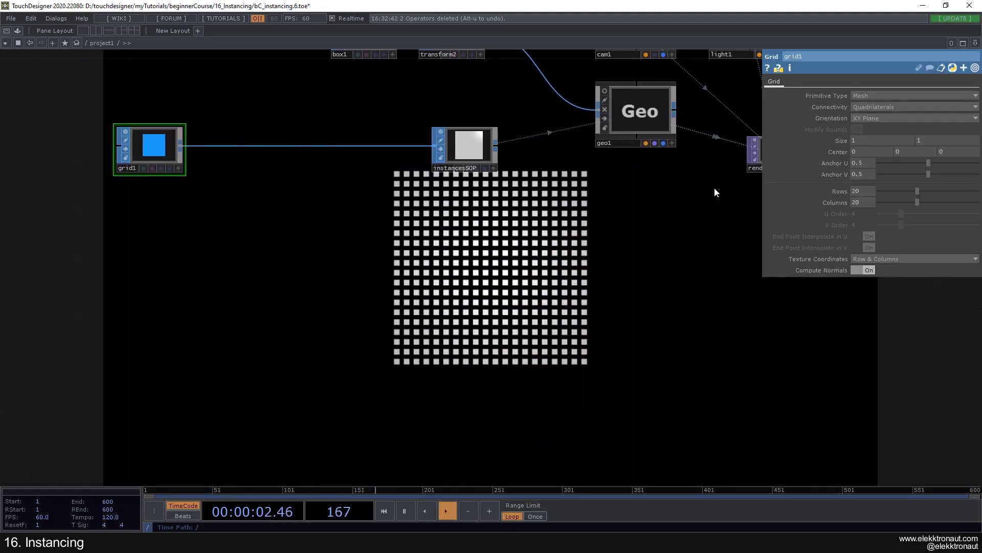
left_click_drag(916, 188, 890, 206)
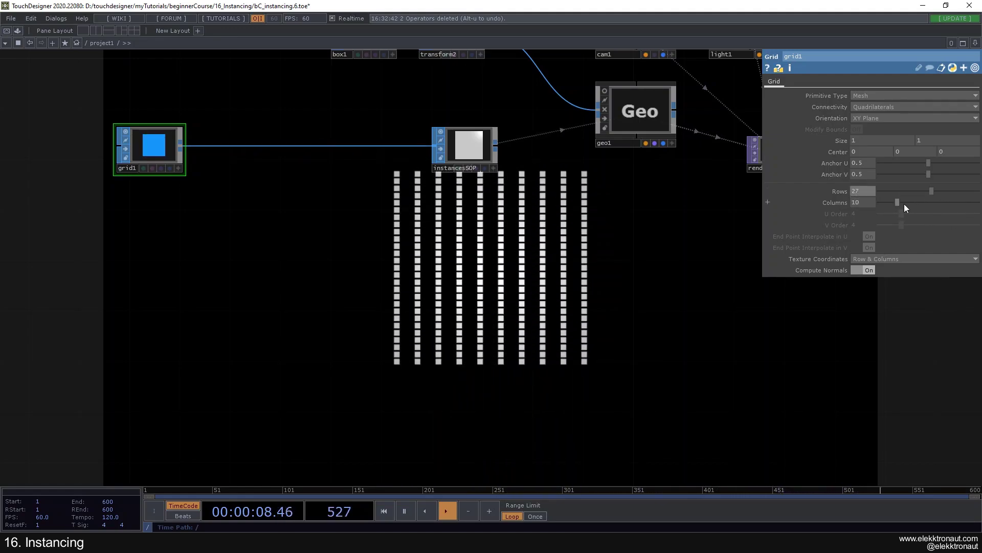
left_click(933, 203)
left_click_drag(932, 192, 903, 194)
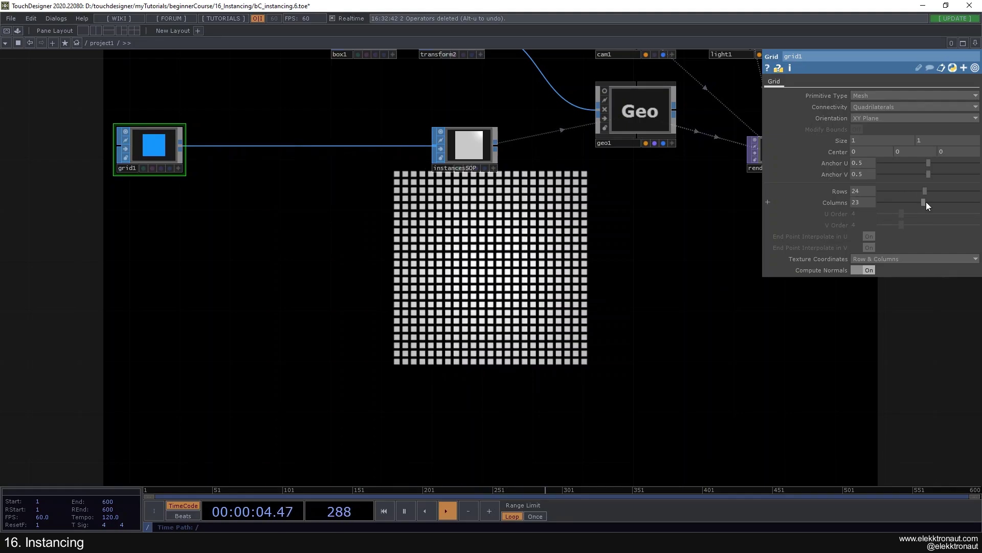
left_click_drag(926, 202, 892, 202)
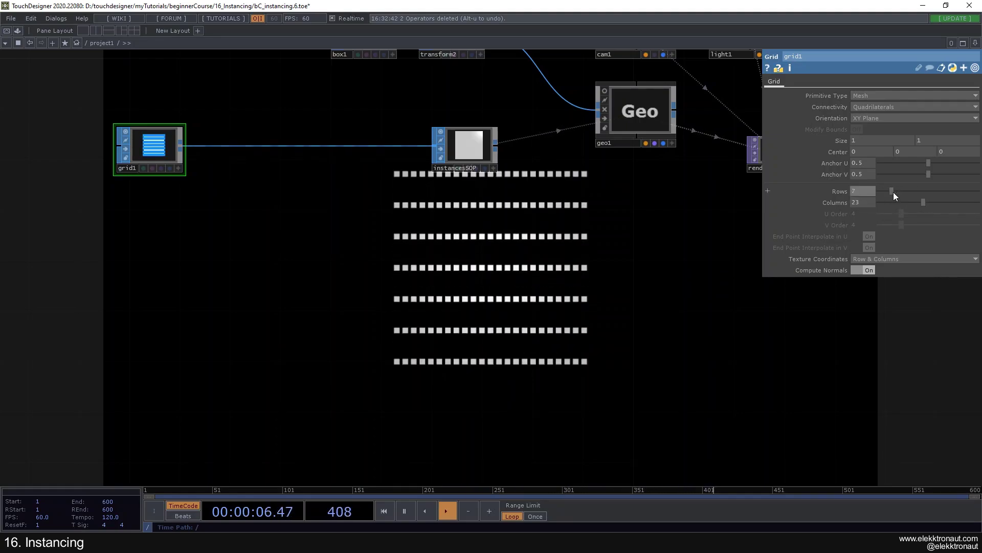
Step: Insert a Noise SOP between grid1 and instancesSOP
scroll(306, 253, "down", 3)
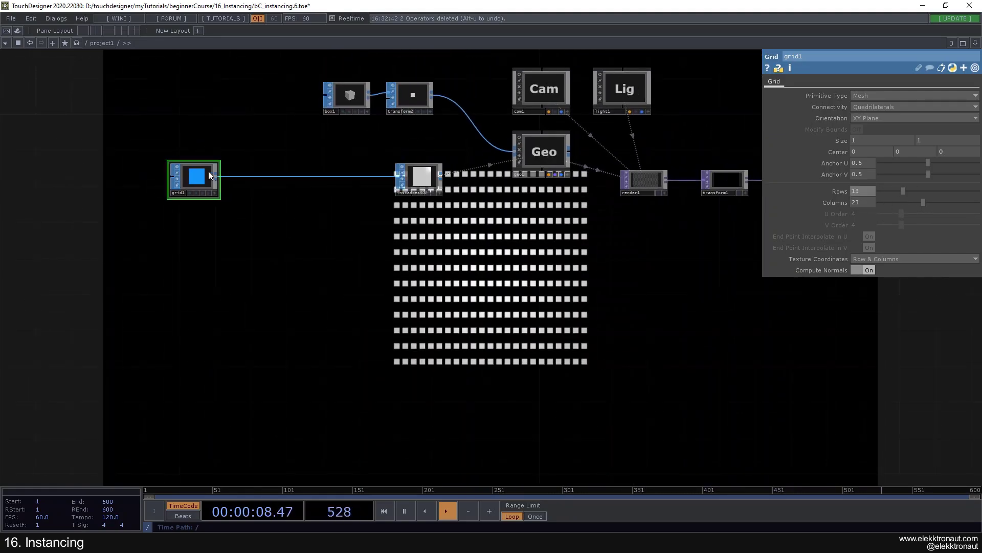
scroll(363, 220, "up", 3)
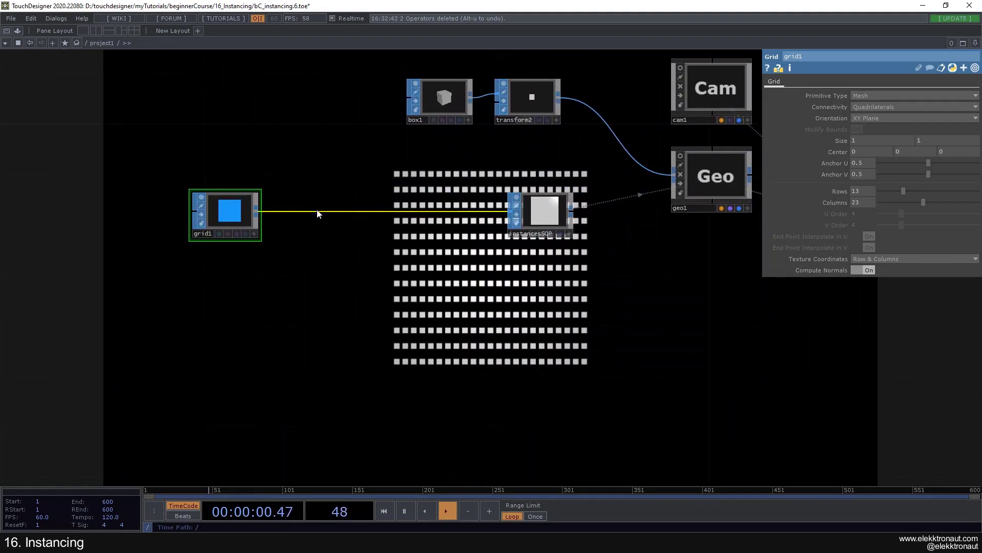
left_click(327, 200)
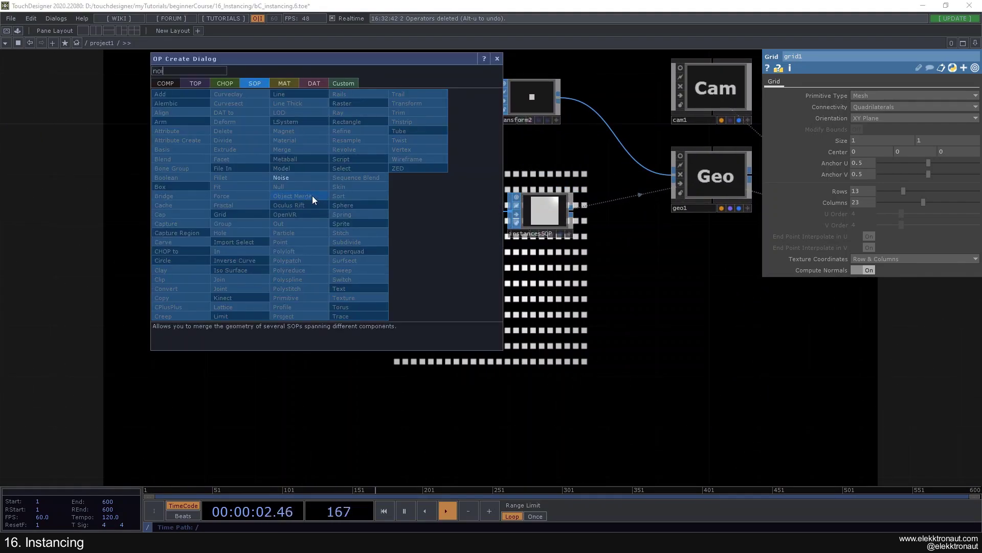
left_click(312, 195)
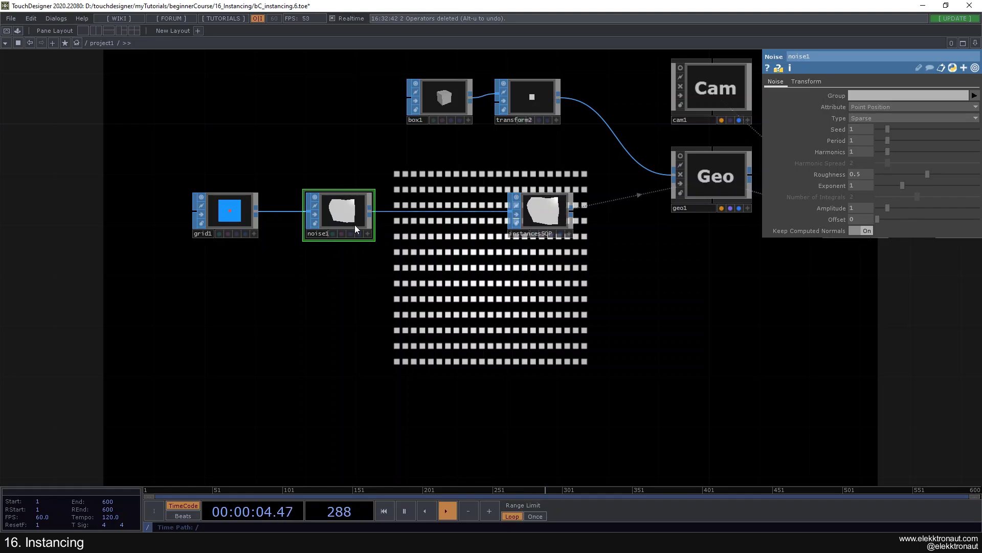
Step: Set geo1's instance Translate Z to P(2)
left_click_drag(402, 263, 276, 253)
left_click(602, 185)
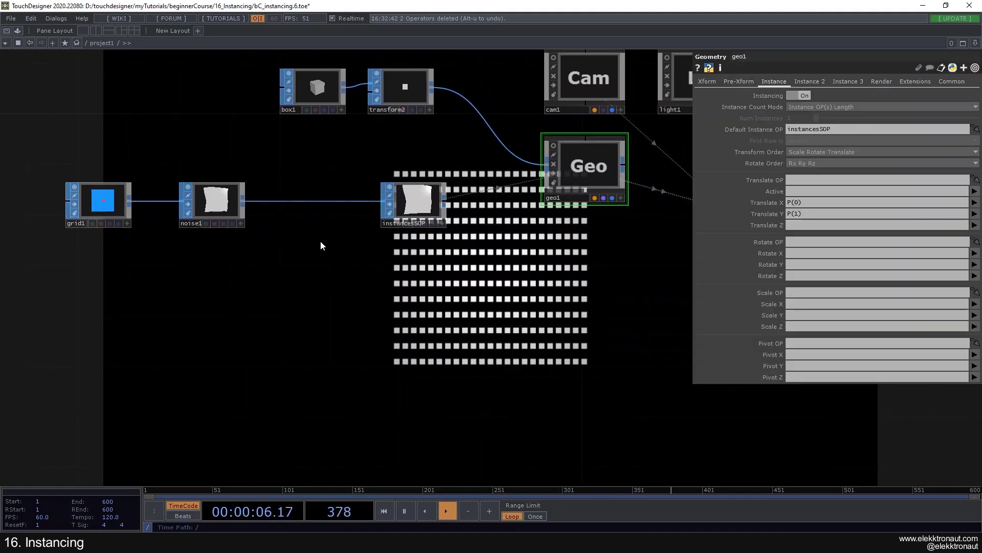
left_click(218, 204)
left_click(599, 181)
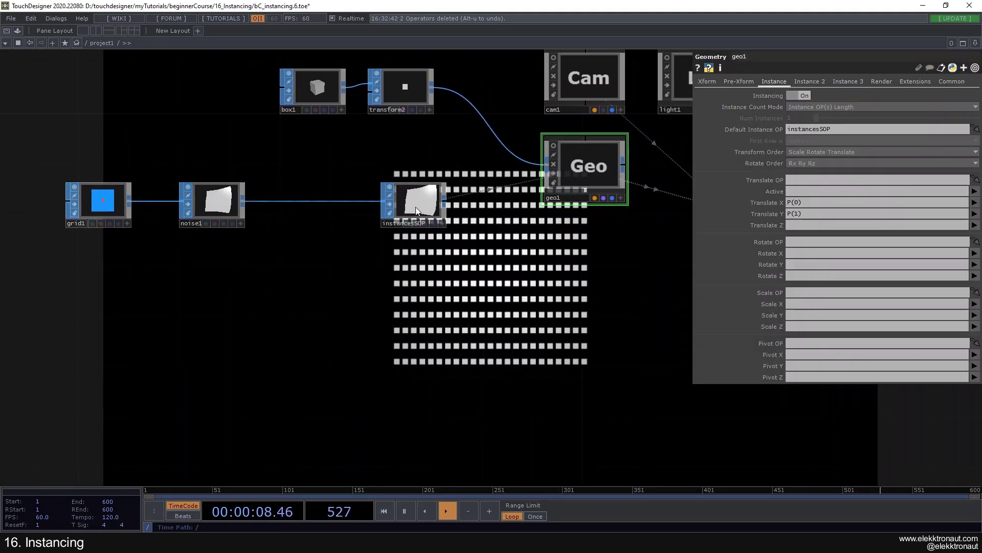
left_click_drag(362, 272, 304, 229)
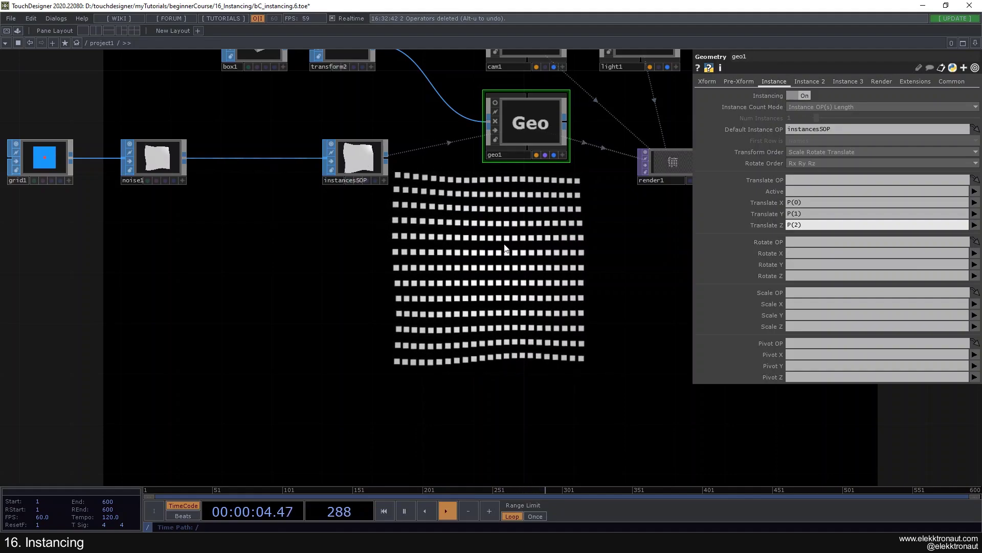
Step: Set cam1's Z translation to 3 to bring the camera closer to the instances
left_click_drag(374, 254, 205, 271)
left_click(321, 97)
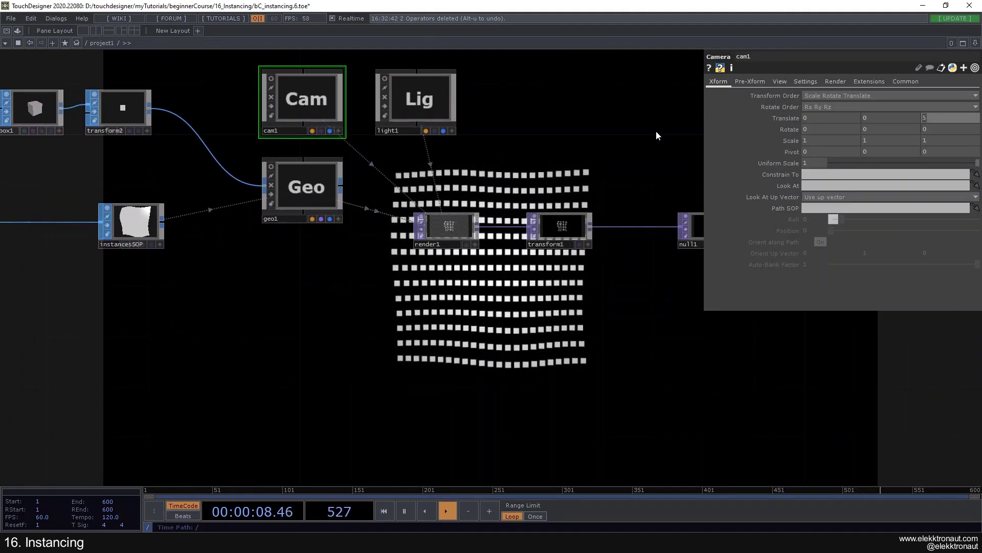
type("3")
key("Return")
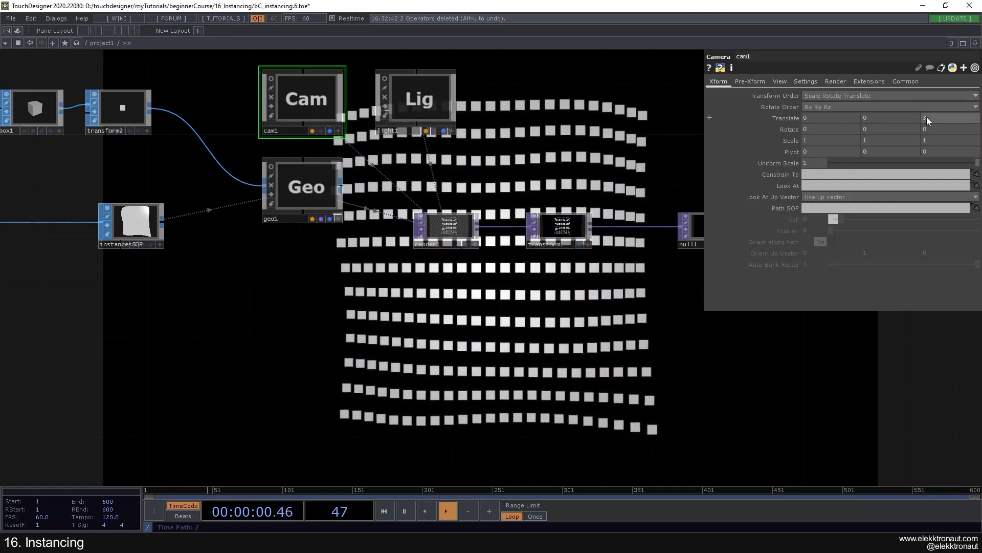
Step: Change grid1's resolution to 19 rows and 24 columns
scroll(580, 307, "down", 3)
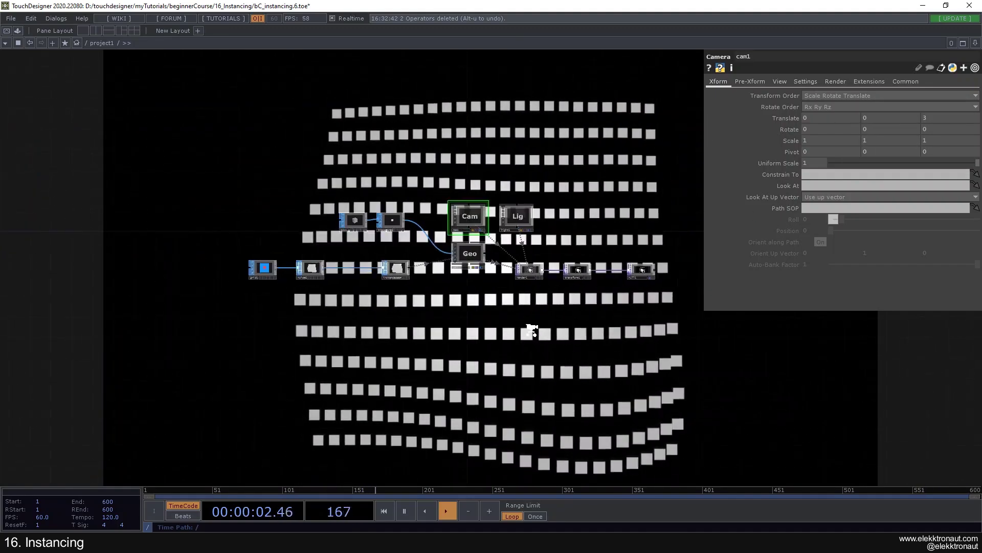
scroll(531, 332, "up", 2)
scroll(358, 330, "up", 2)
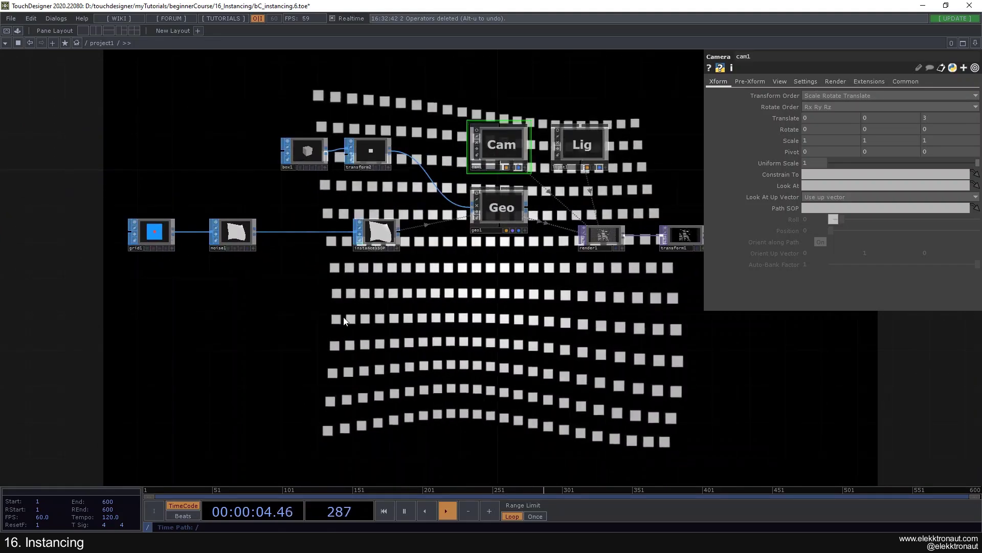
left_click_drag(559, 370, 553, 219)
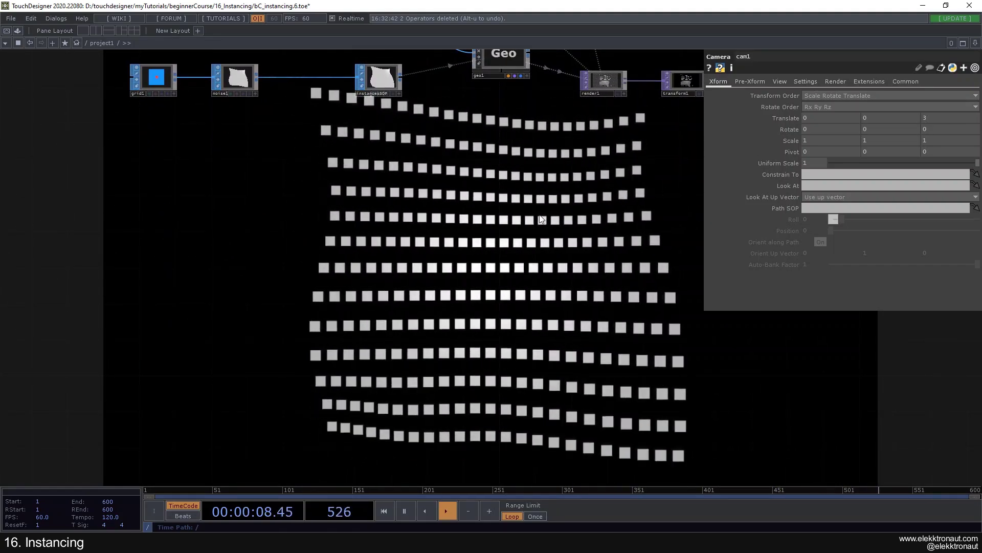
scroll(485, 279, "down", 2)
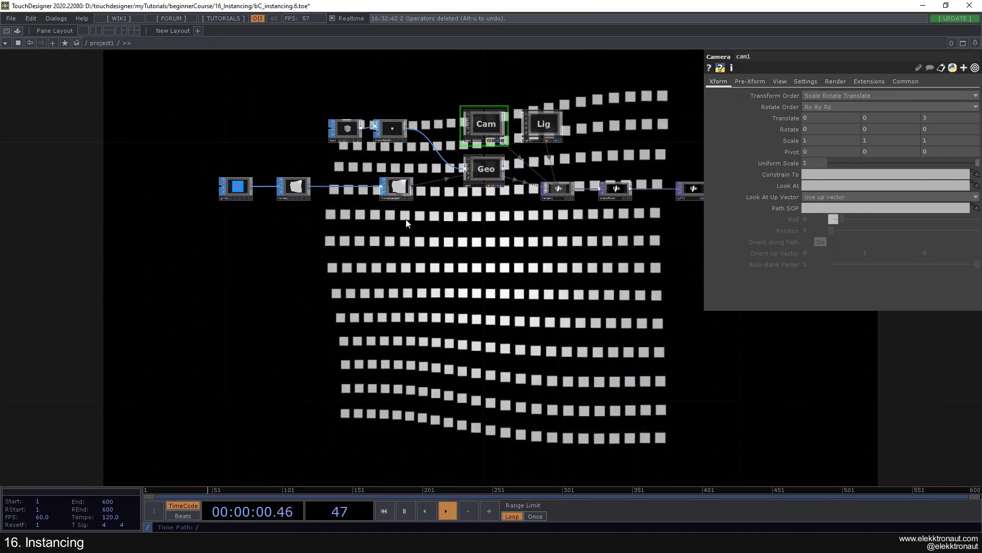
scroll(407, 223, "up", 2)
left_click(168, 177)
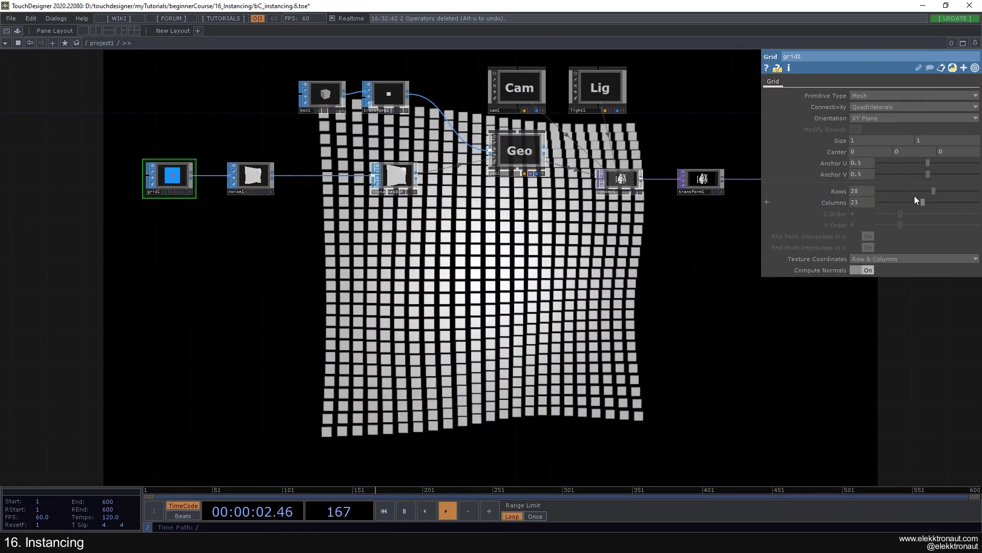
mouse_move(915, 199)
left_mouse_down()
mouse_move(911, 206)
mouse_move(926, 203)
left_mouse_up()
left_click(915, 192)
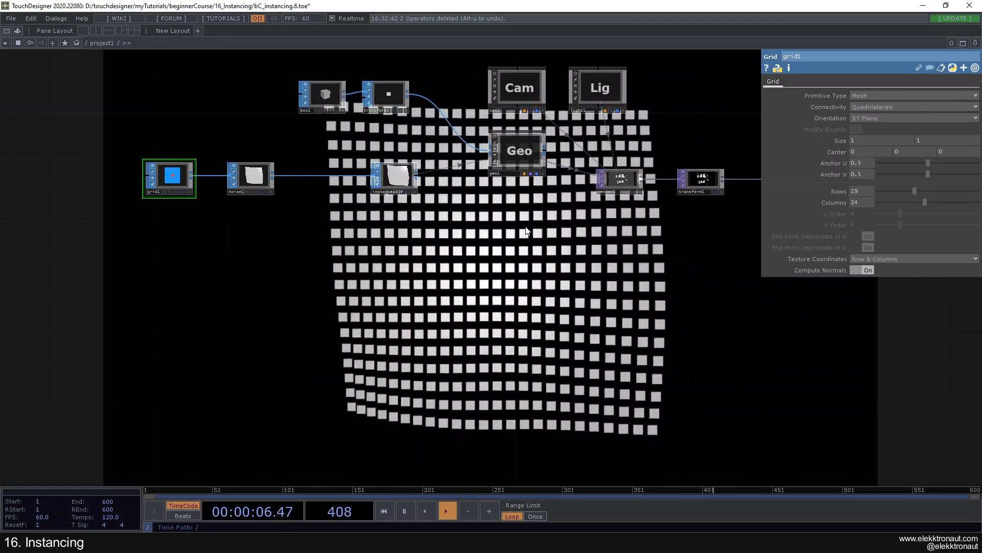
Step: Add a Sphere SOP above box1 and connect it to transform2's input in place of the box
right_click_drag(410, 211, 155, 179)
left_click_drag(406, 172, 402, 209)
scroll(403, 209, "up", 3)
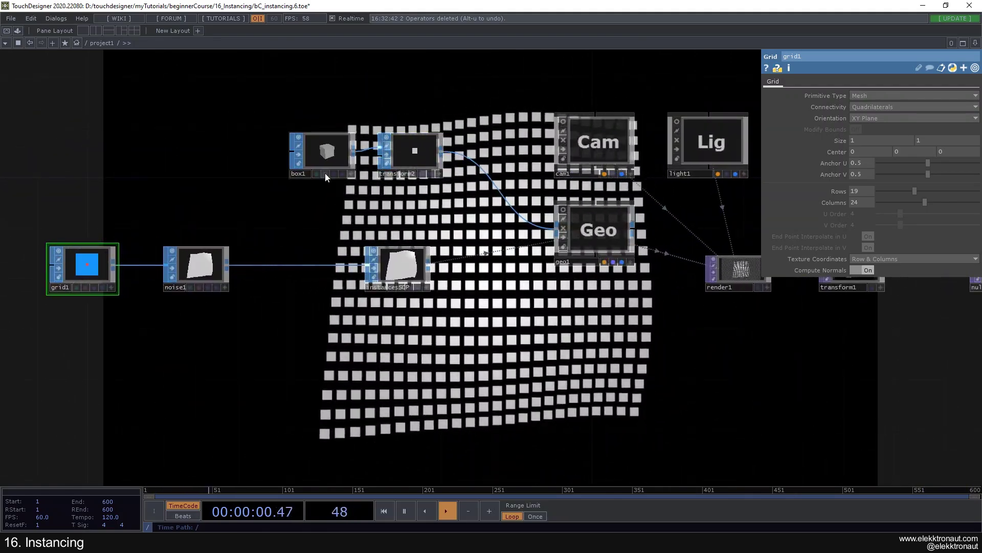
left_click(326, 169)
scroll(345, 134, "up", 3)
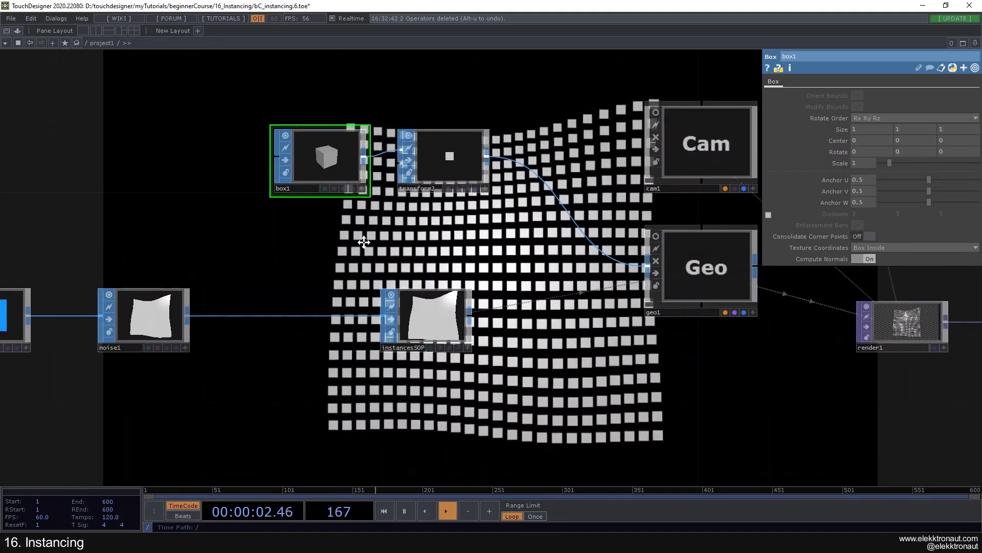
key("Tab")
type("sphe")
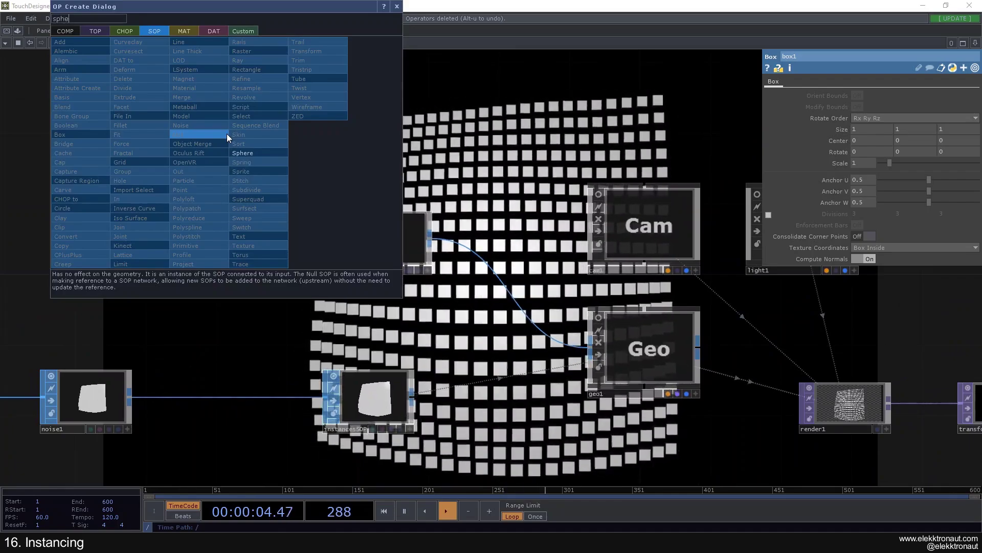
left_click(253, 152)
left_click(271, 144)
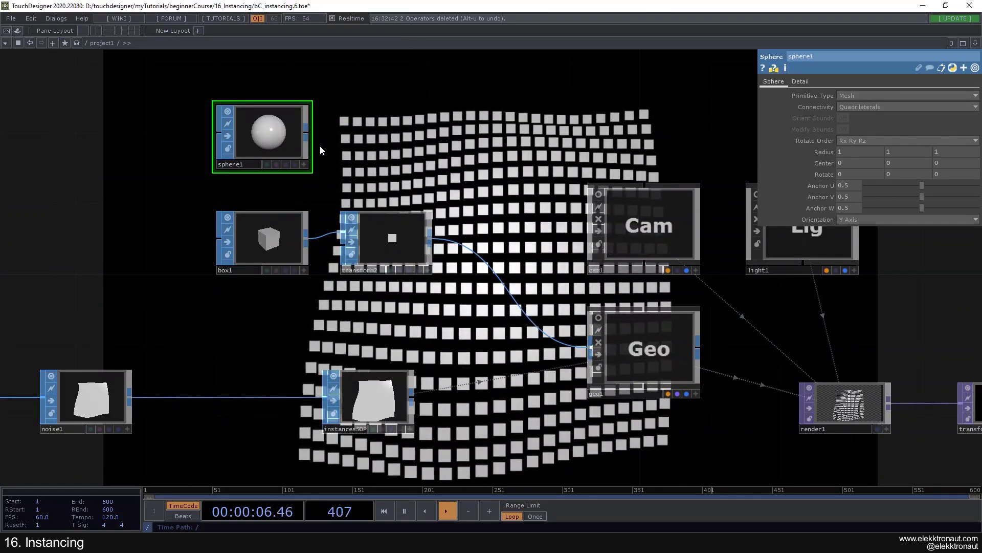
left_click_drag(306, 136, 343, 232)
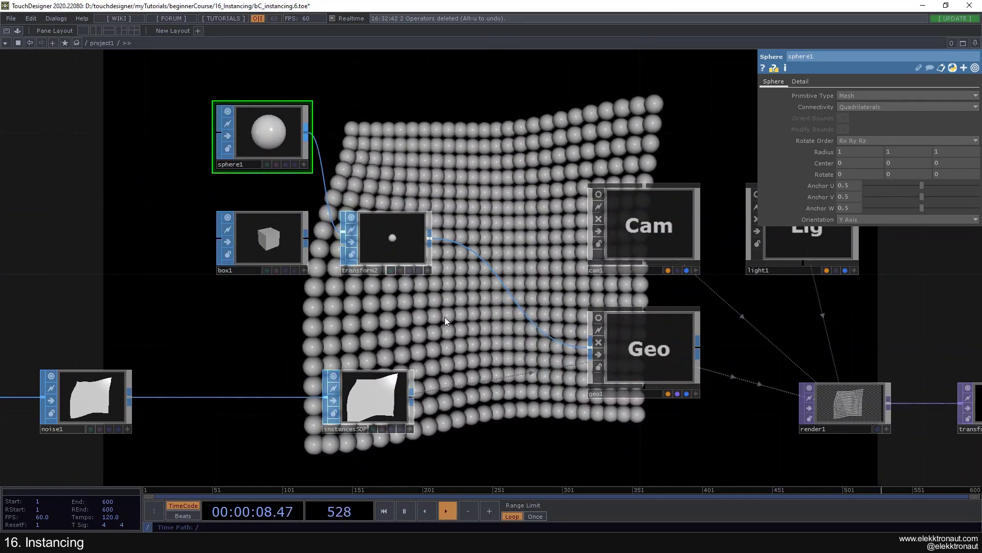
Step: Review the network with the sphere instances, checking instancesSOP and geo1's instance parameters
key("h")
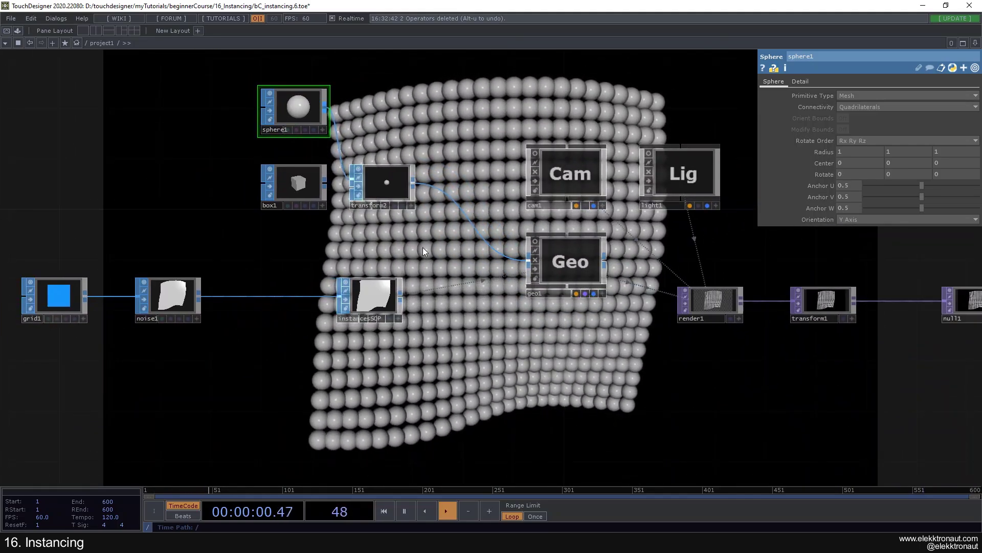
left_click_drag(304, 212, 317, 161)
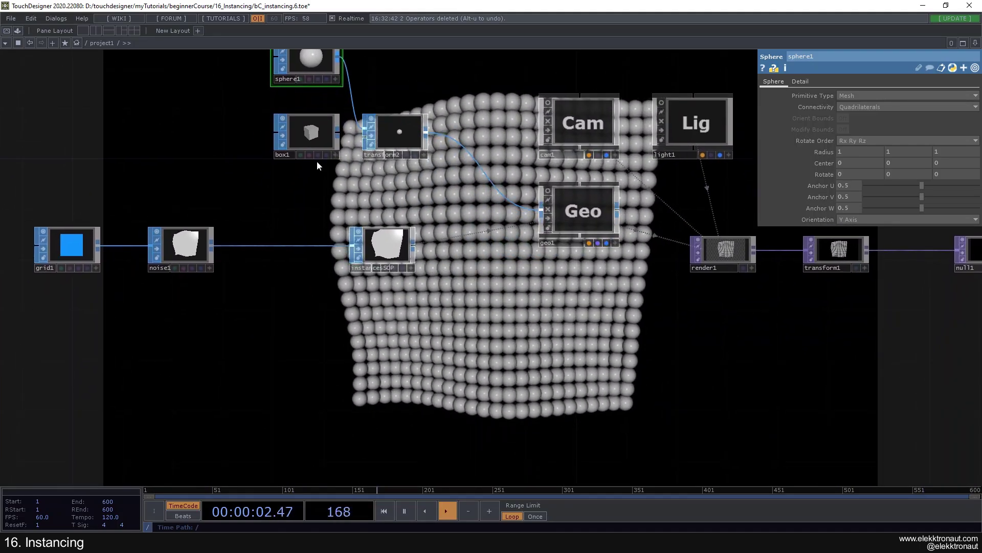
left_click(599, 214)
left_click_drag(553, 287, 568, 259)
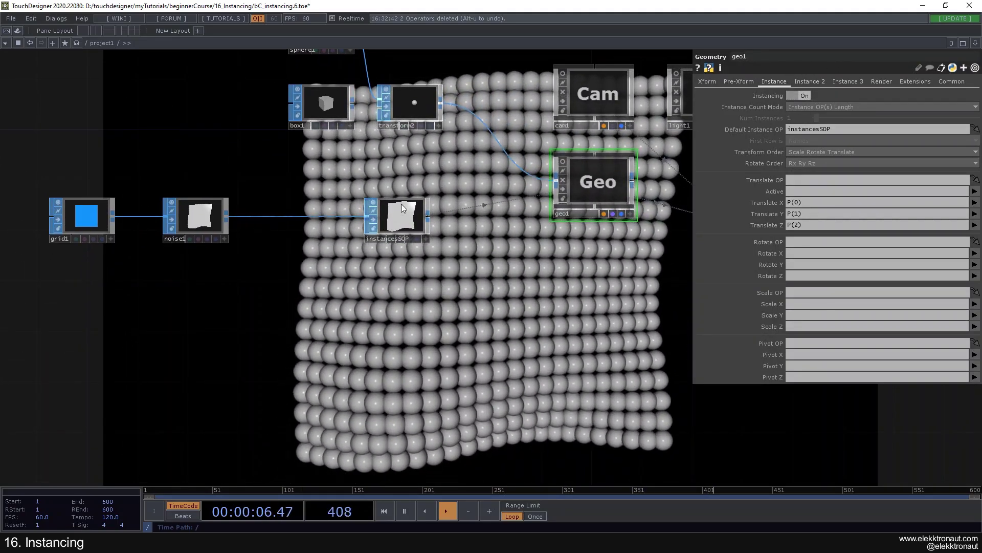
left_click(402, 221)
left_click(585, 186)
left_click_drag(473, 291, 489, 279)
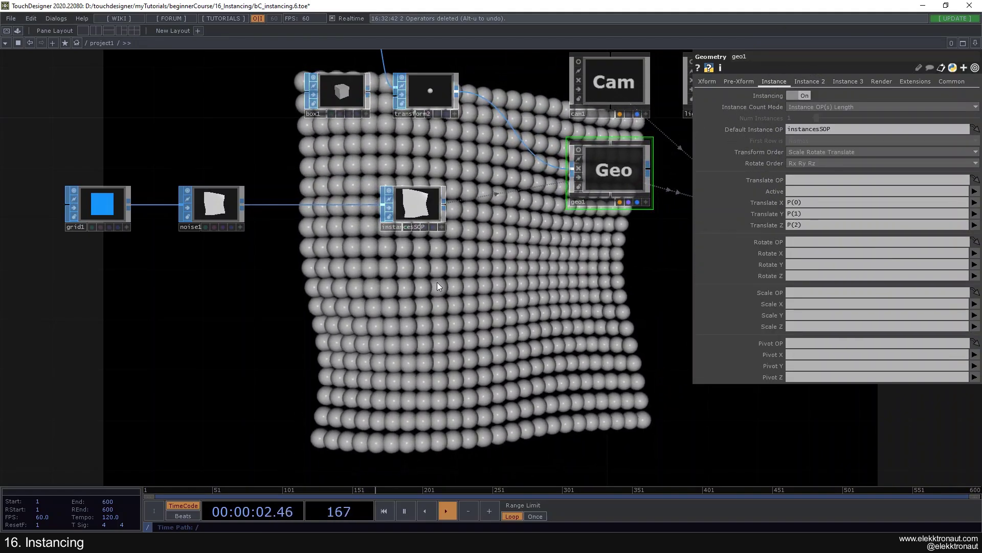
Step: Examine the points of grid1 and follow the chain through noise1 and instancesSOP to geo1 and the sphere source
left_click_drag(437, 282, 482, 287)
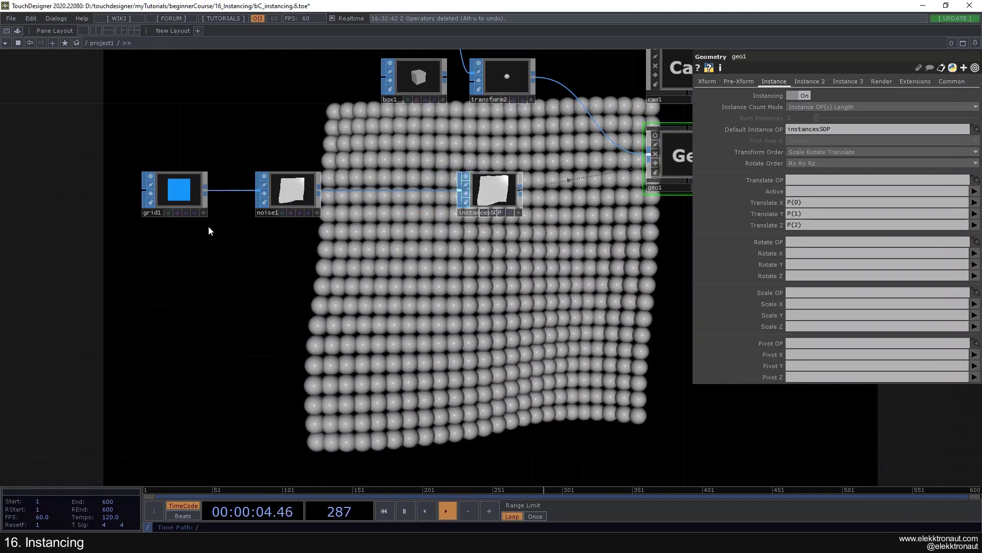
left_click_drag(410, 246, 350, 249)
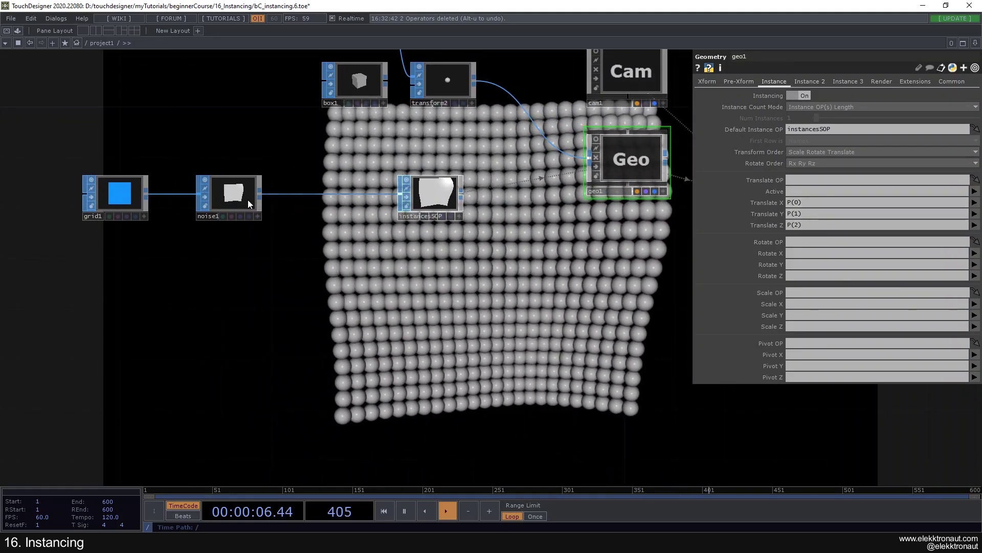
scroll(121, 196, "up", 5)
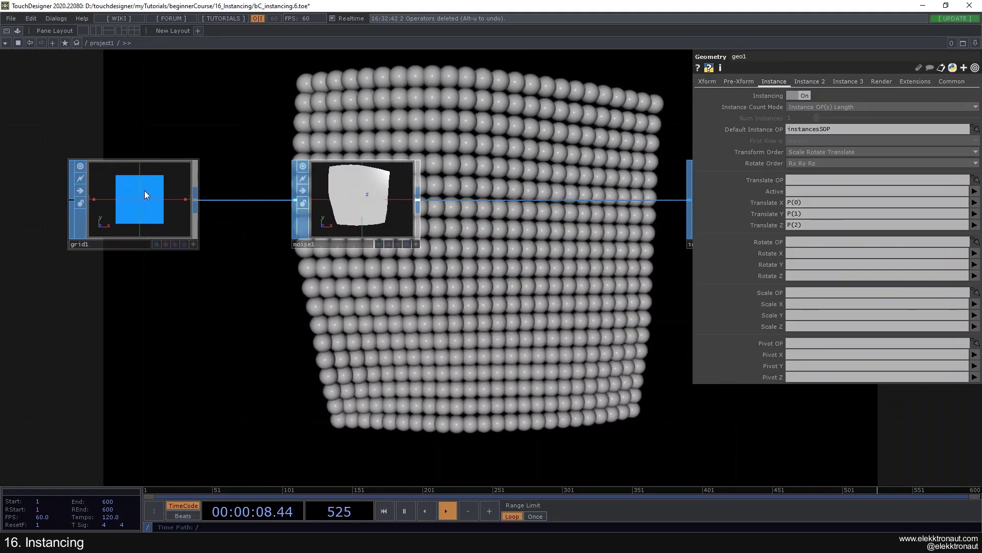
scroll(133, 194, "up", 8)
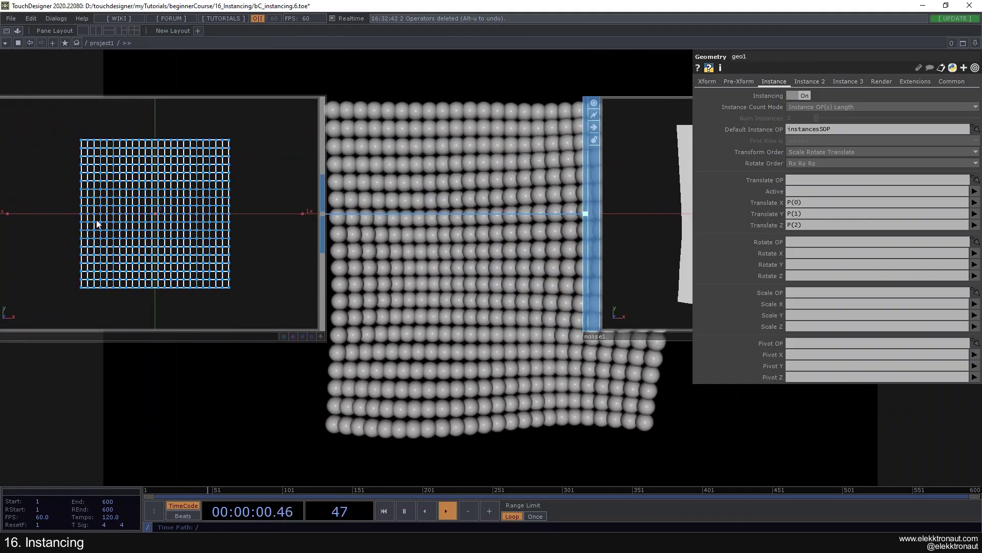
scroll(140, 248, "down", 10)
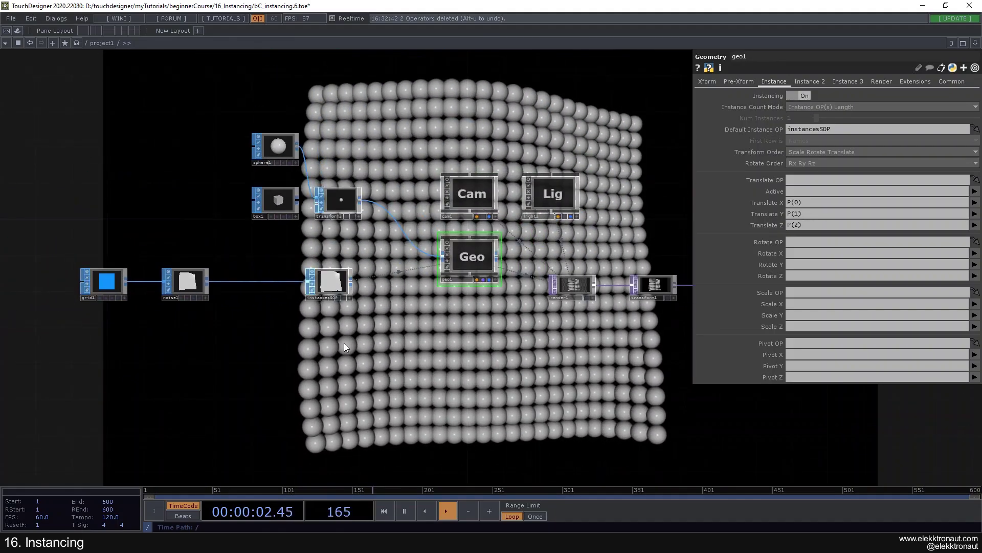
left_click_drag(344, 343, 213, 294)
scroll(194, 228, "up", 2)
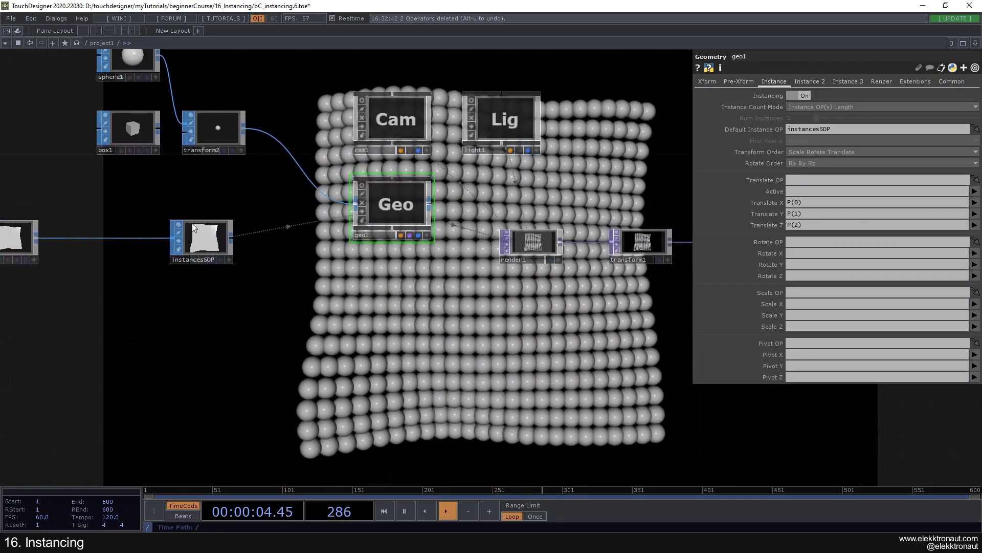
scroll(192, 224, "up", 1)
left_click_drag(108, 74, 128, 119)
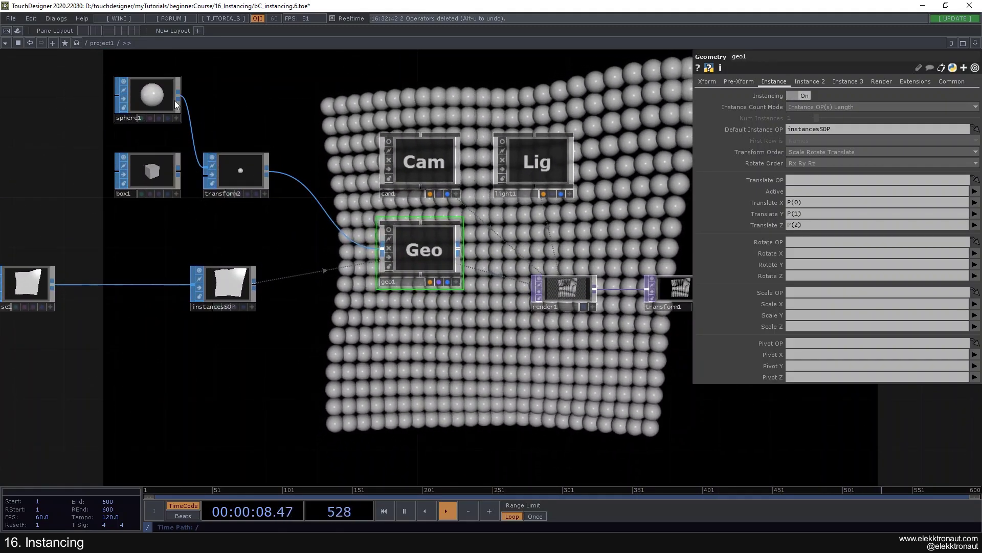
Step: Set transform2's Uniform Scale to 0.02 to resize the instanced spheres
left_click(233, 179)
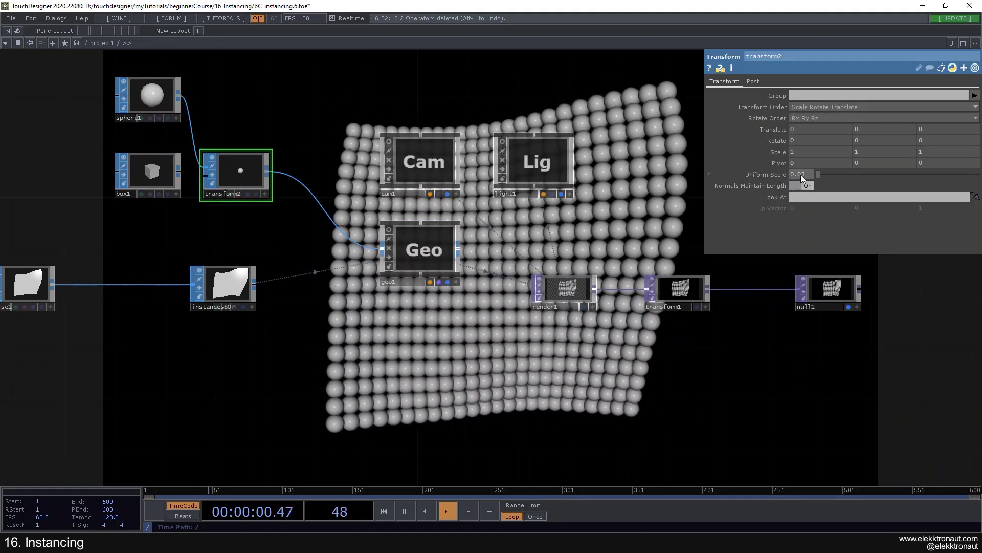
left_click(801, 174)
type("0.02")
key("Return")
scroll(573, 332, "down", 2)
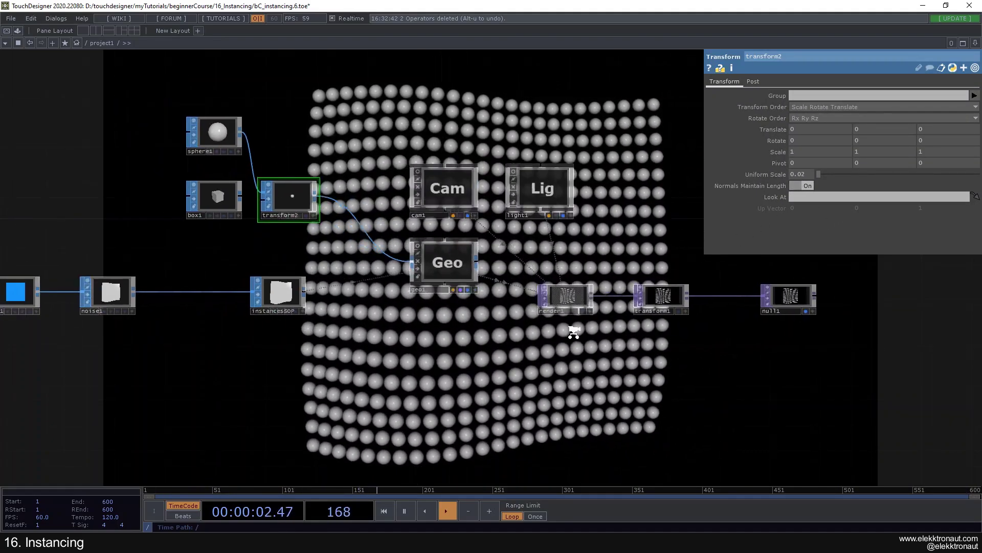
scroll(573, 331, "down", 1)
left_click_drag(573, 332, 563, 289)
scroll(333, 165, "up", 2)
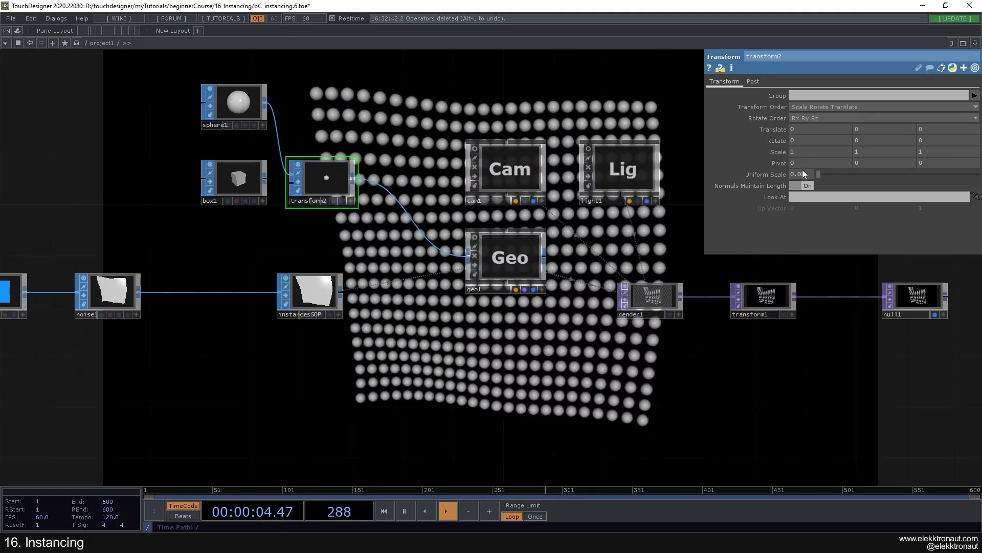
Step: Try a Uniform Scale of 0.01 on transform2 and undo that change
left_click(801, 173)
type("0.01")
key("Return")
left_click_drag(641, 246, 631, 235)
key("ctrl+z")
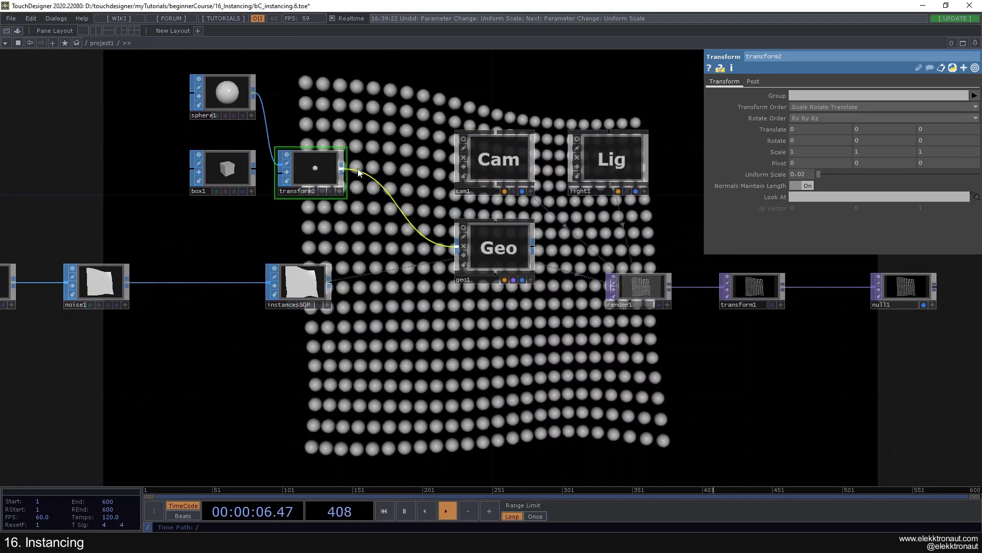
Step: Review sphere1's settings, the overall network and geo1's instance parameters alongside the rendered spheres
left_click_drag(289, 131, 368, 180)
scroll(313, 143, "up", 2)
left_click(301, 133)
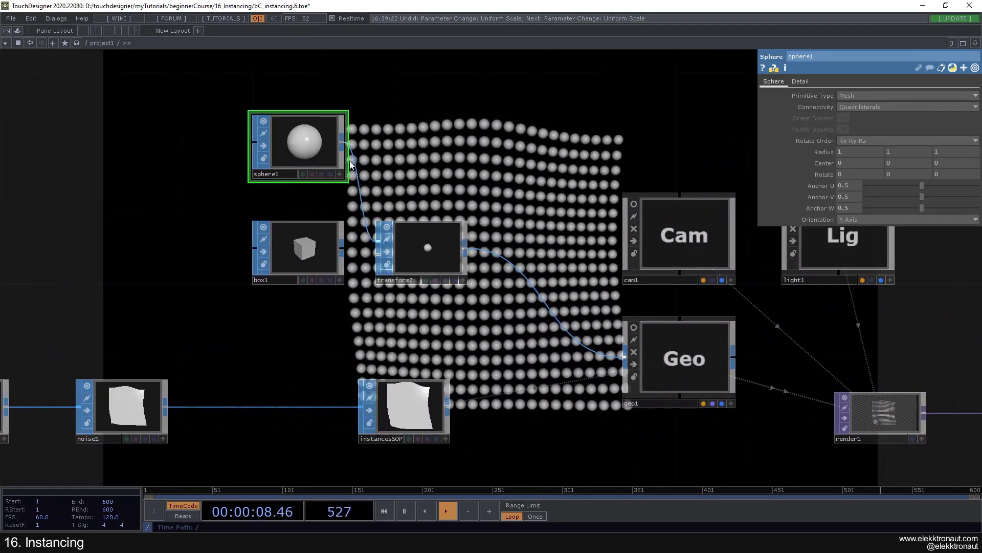
scroll(424, 272, "down", 3)
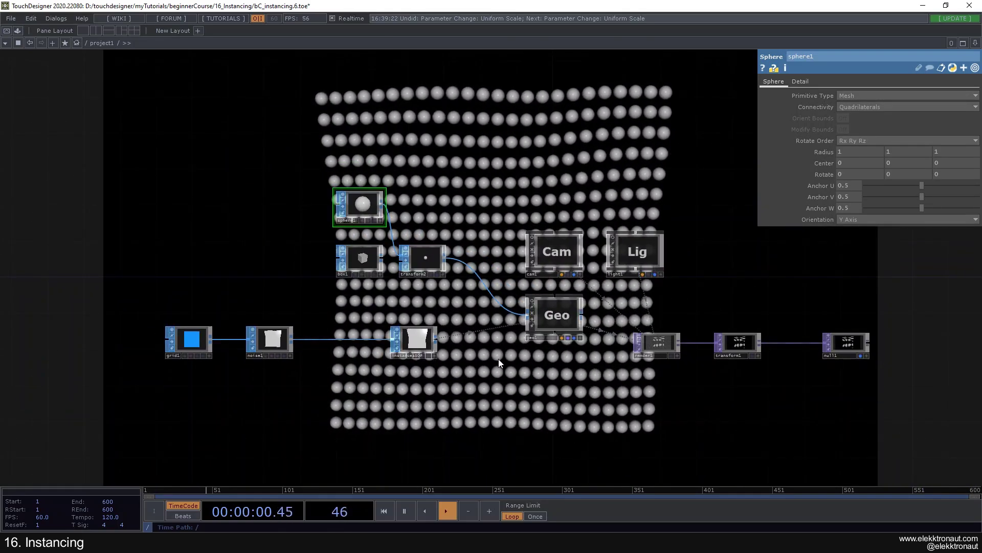
left_click_drag(499, 358, 409, 257)
left_click_drag(477, 263, 410, 167)
left_click(367, 148)
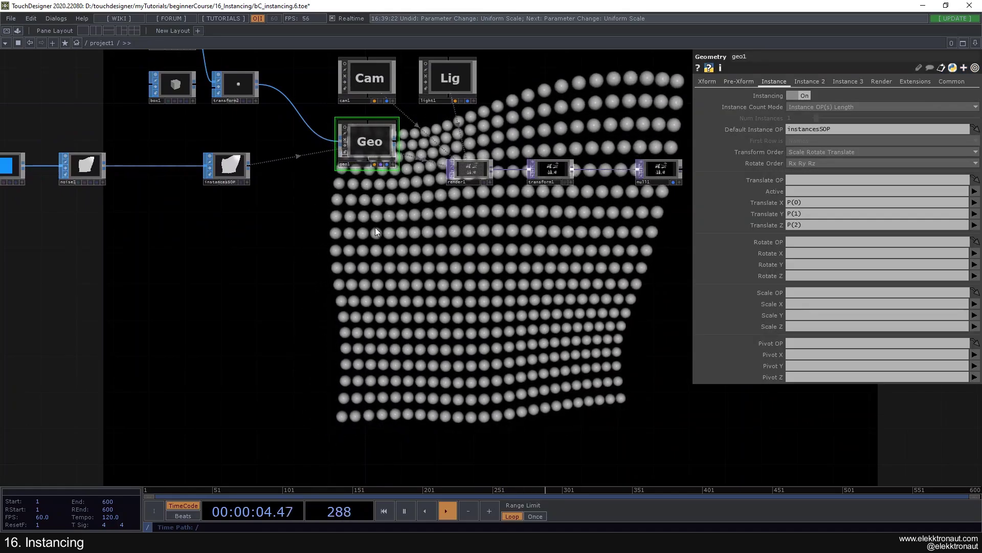
left_click_drag(366, 228, 461, 234)
scroll(334, 205, "up", 3)
left_click_drag(377, 218, 345, 217)
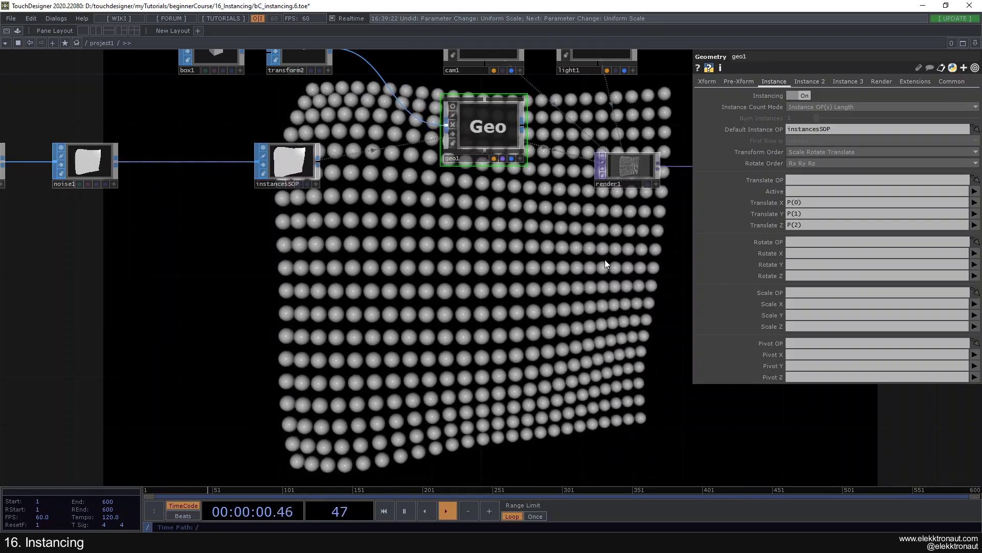
Step: Try driving geo1's instance Scale X with N(0), then Scale X, Y and Z with P(0), P(1) and P(2), and undo these assignments
left_click(975, 303)
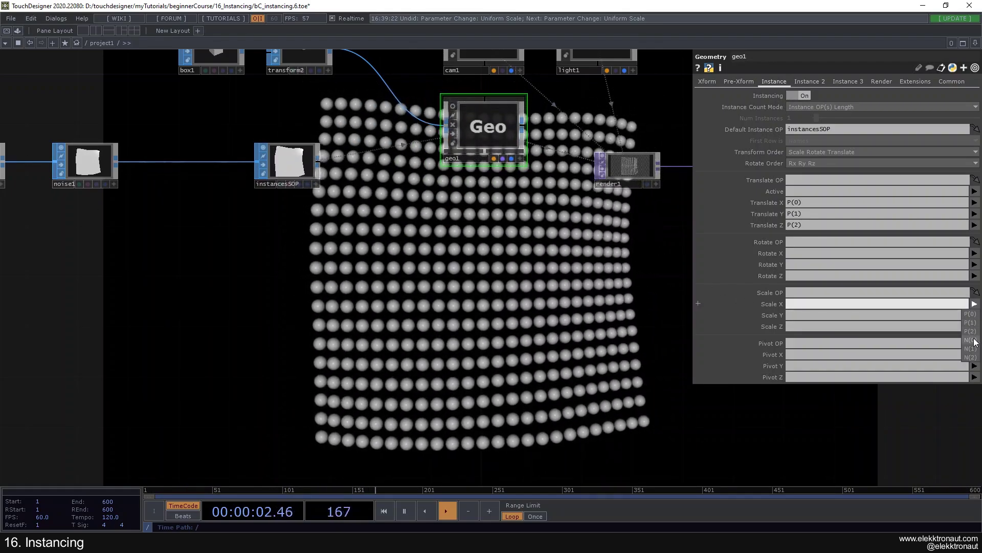
left_click(975, 340)
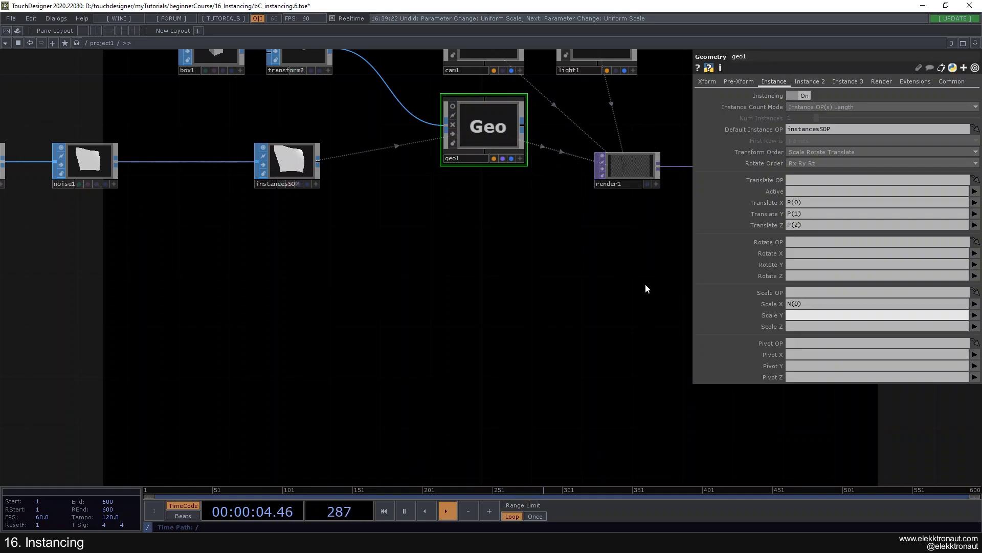
key("ctrl+z")
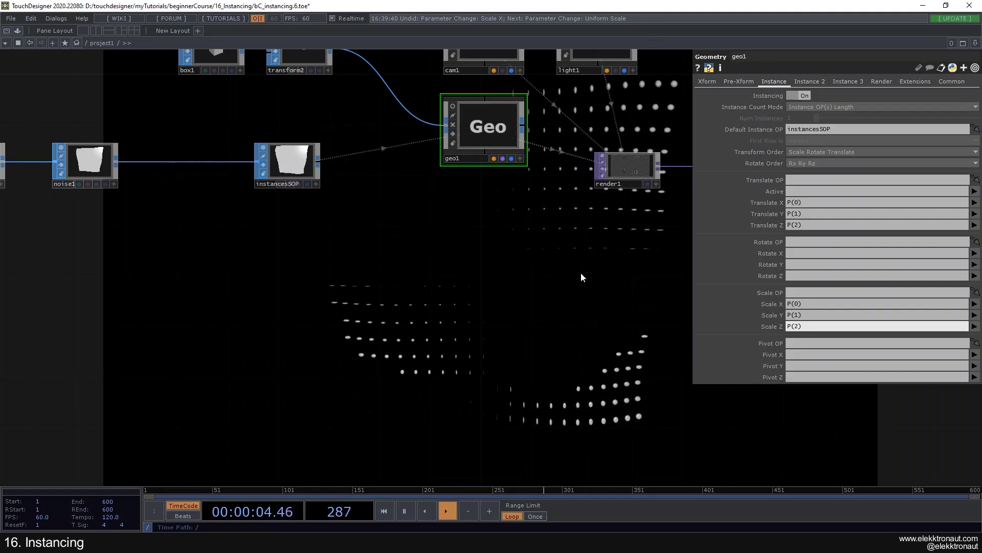
key("ctrl+z")
key("ctrl+z")
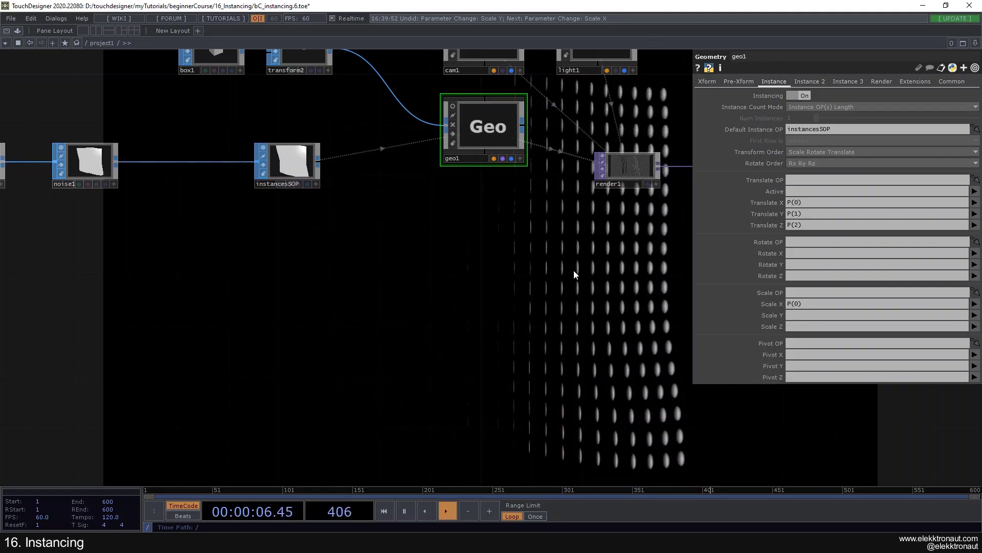
key("ctrl+z")
Step: Move grid1 farther from noise1 and add a second Sphere SOP below it
scroll(574, 270, "down", 3)
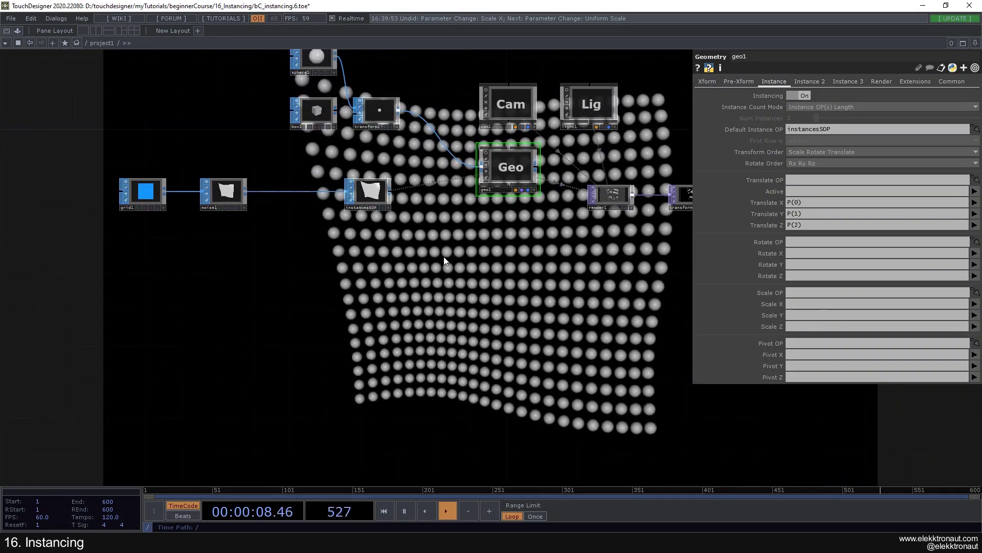
scroll(351, 193, "up", 2)
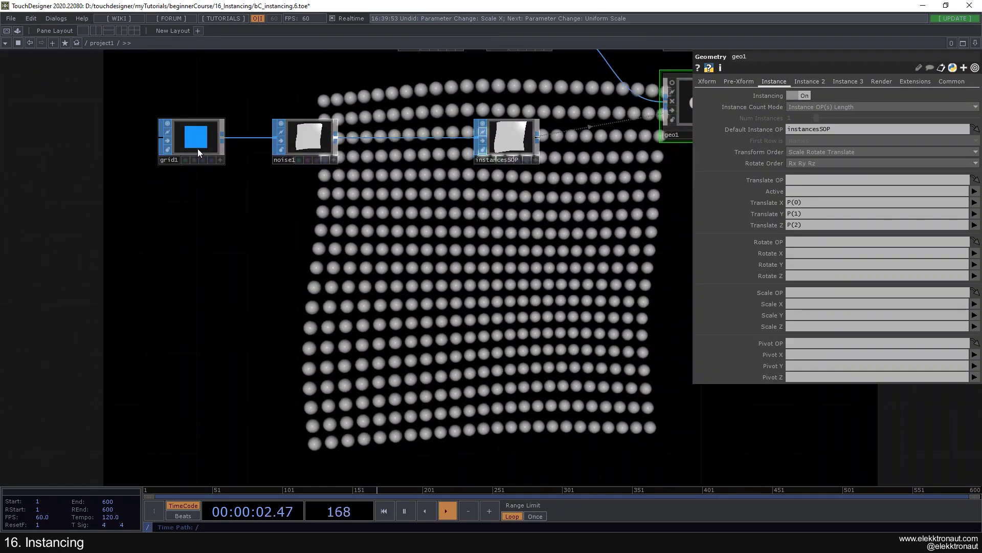
left_click_drag(198, 149, 123, 149)
key("Tab")
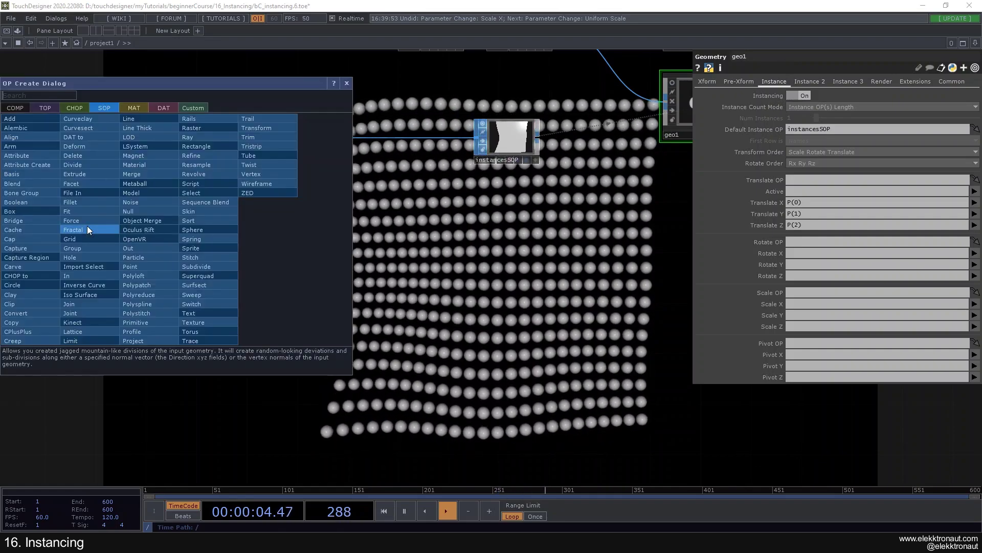
type("sph")
left_click(190, 229)
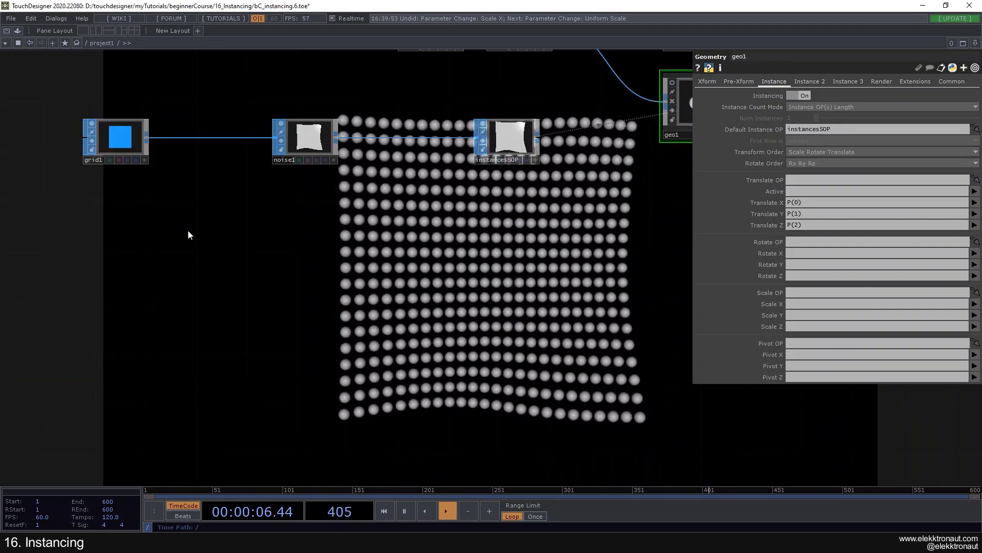
left_click(112, 241)
Step: Bypass noise1, shift it closer to instancesSOP, and connect sphere2 to its input in place of grid1
left_click(300, 136)
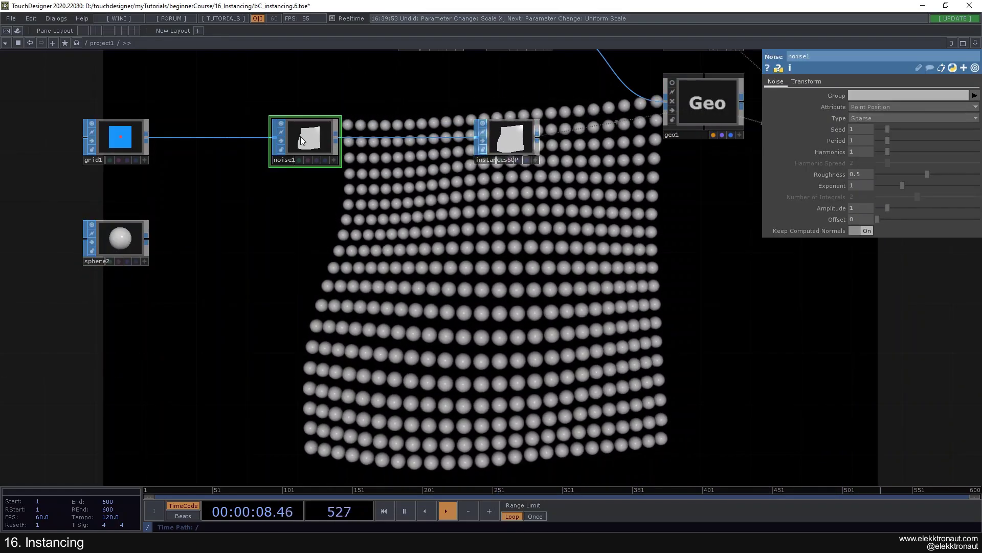
left_click(281, 141)
left_click_drag(307, 139, 357, 138)
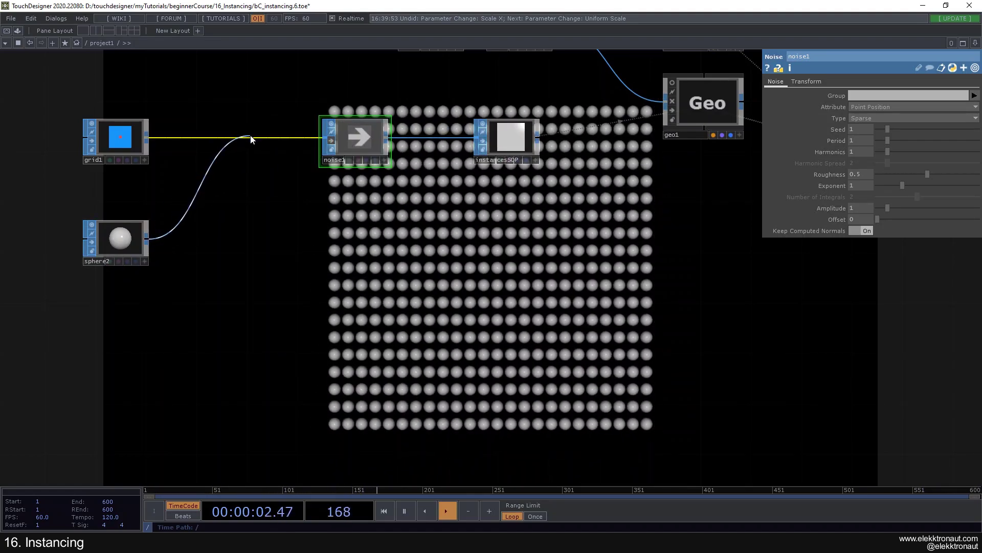
left_click(253, 139)
Step: Insert a Transform SOP between sphere2 and noise1 and set its Uniform Scale to 0.56
left_click(123, 238)
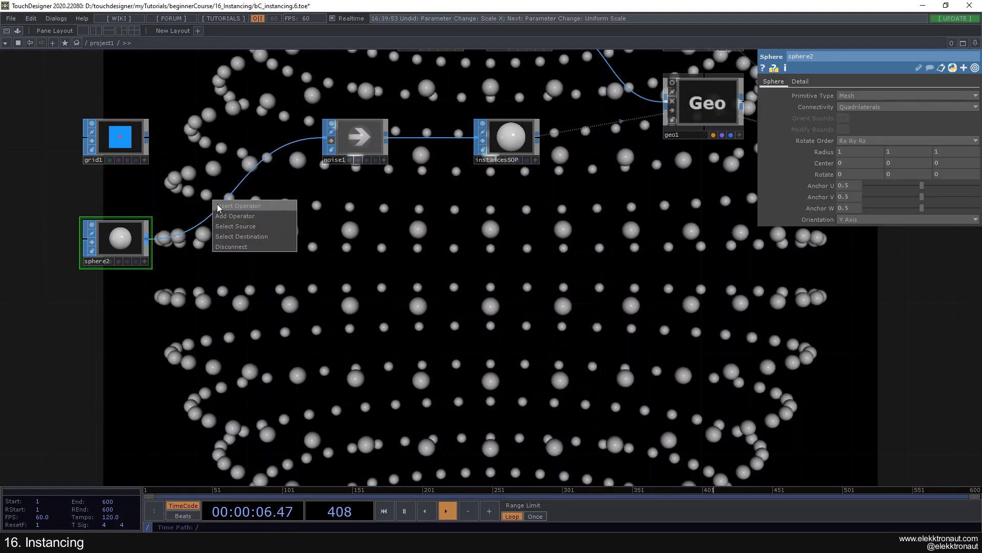
left_click(218, 205)
left_click(313, 101)
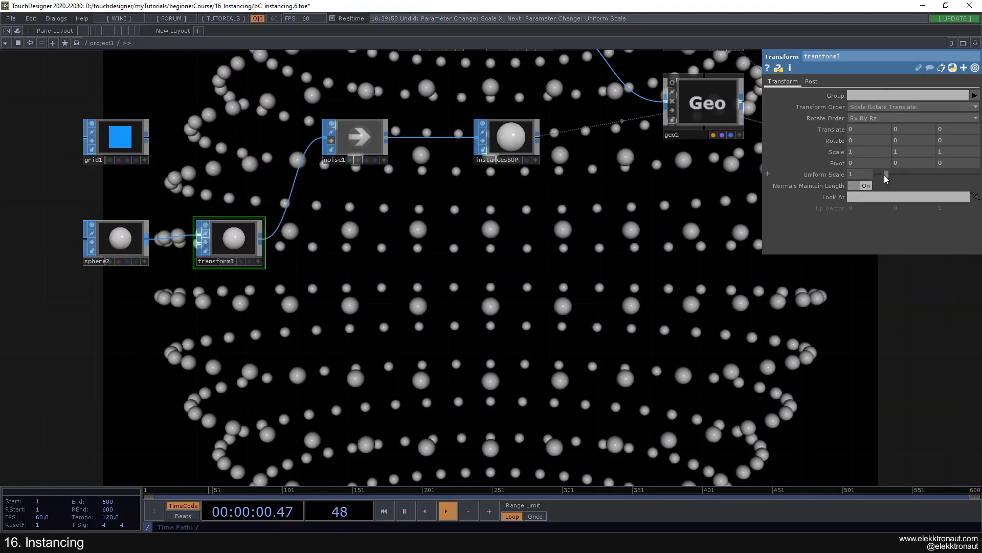
left_click_drag(886, 178, 879, 177)
scroll(614, 244, "down", 3)
left_click_drag(614, 244, 534, 239)
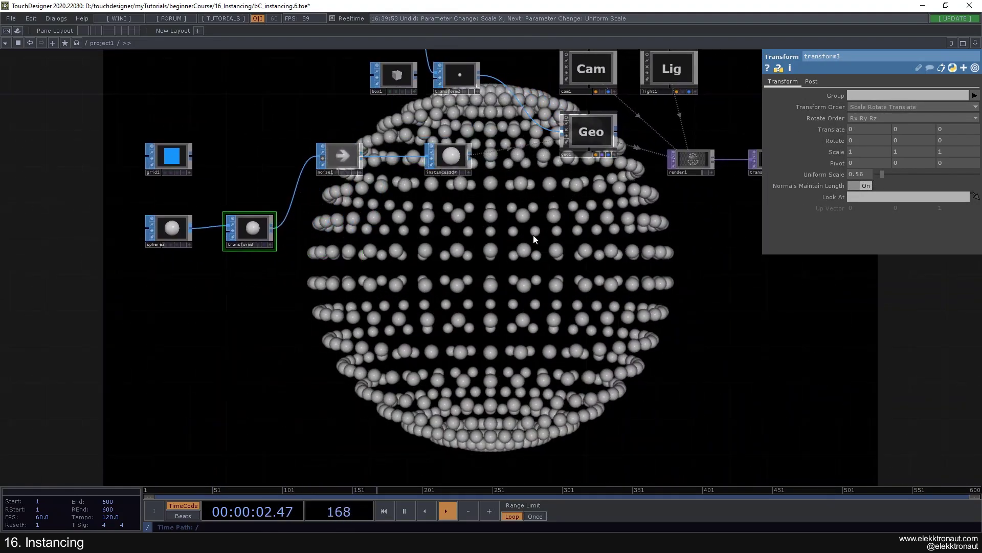
Step: Compare grid1 with sphere2 and transform3 as sources of the instance points
scroll(188, 264, "up", 5)
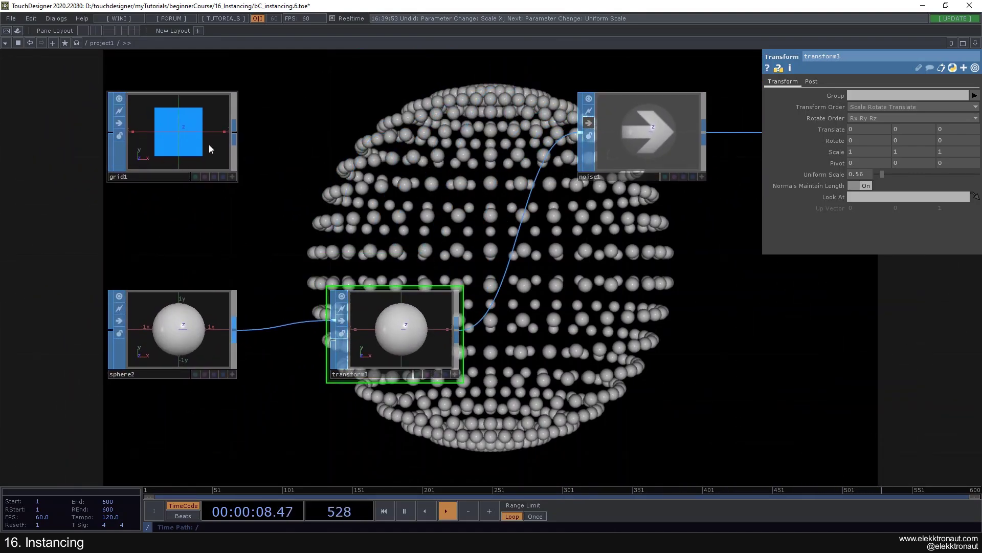
scroll(186, 331, "down", 3)
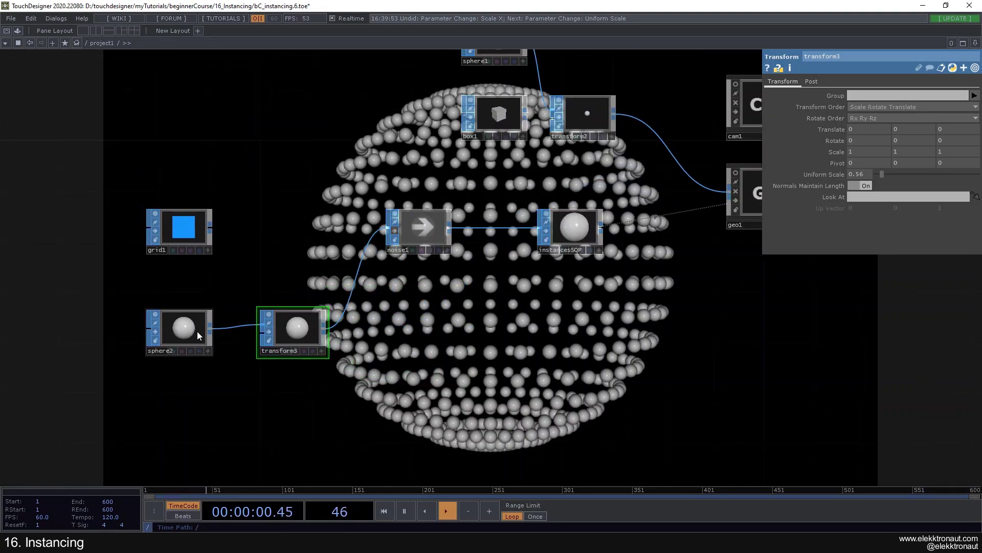
scroll(195, 332, "up", 3)
scroll(193, 331, "down", 2)
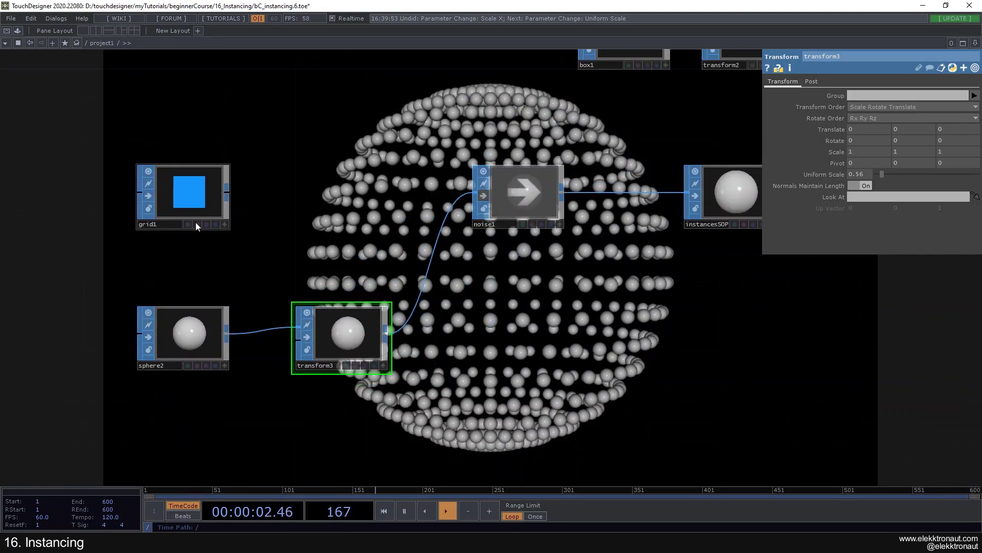
left_click(196, 225)
left_click(211, 342)
scroll(220, 358, "up", 2)
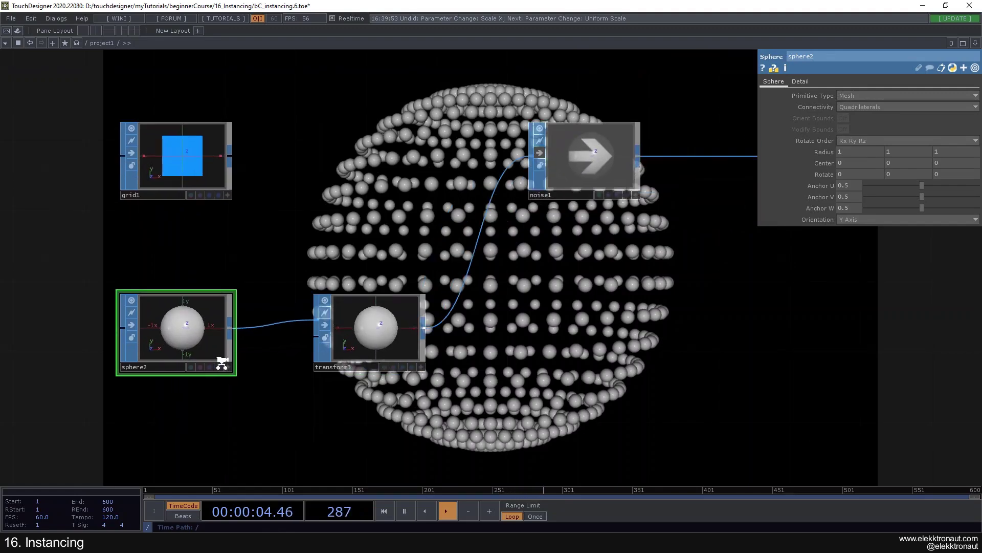
scroll(219, 358, "up", 1)
Step: Turn on the display of points for all geometry in sphere2's viewer and inspect them on the sphere
left_click(230, 368)
right_click(190, 319)
left_click(212, 290)
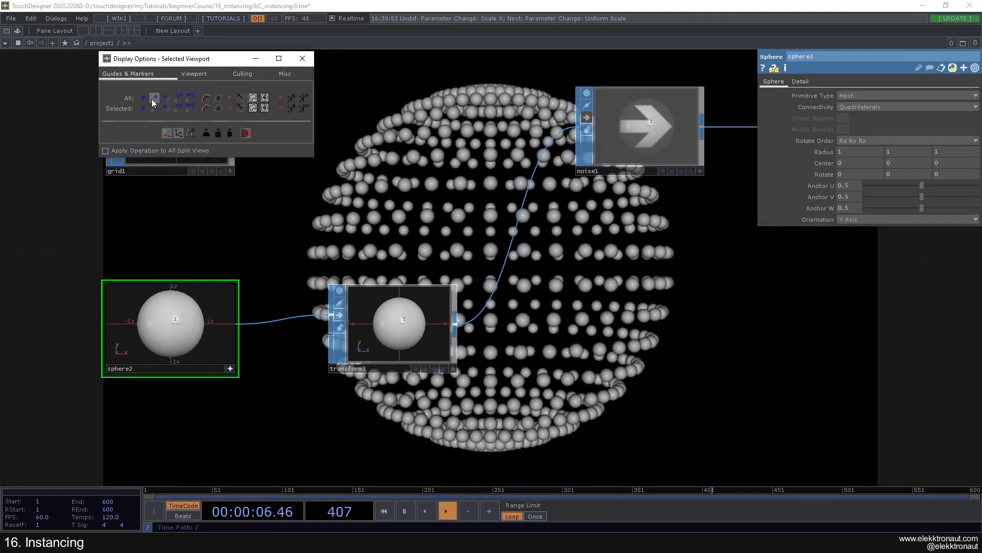
left_click(152, 99)
left_click(302, 58)
scroll(125, 324, "up", 3)
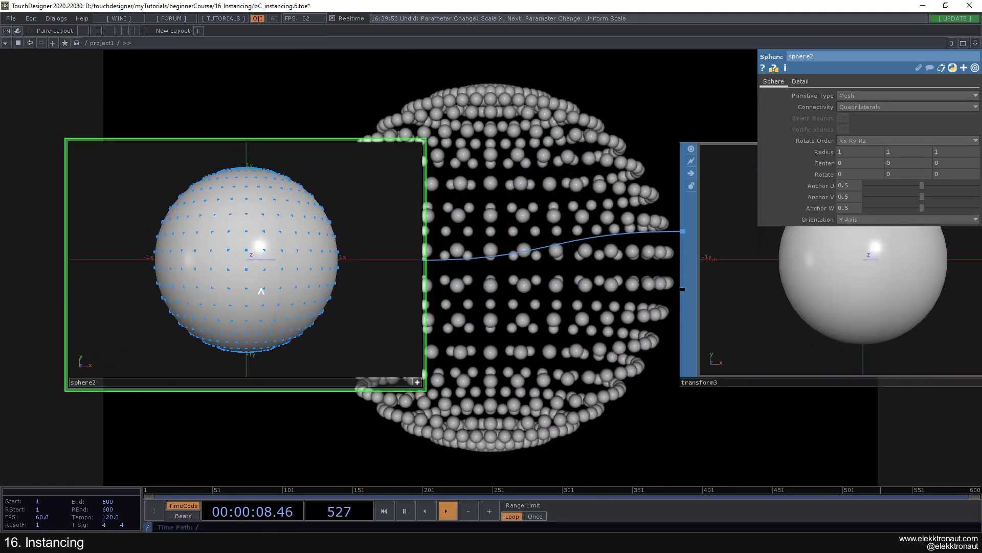
scroll(261, 291, "up", 2)
scroll(307, 292, "down", 5)
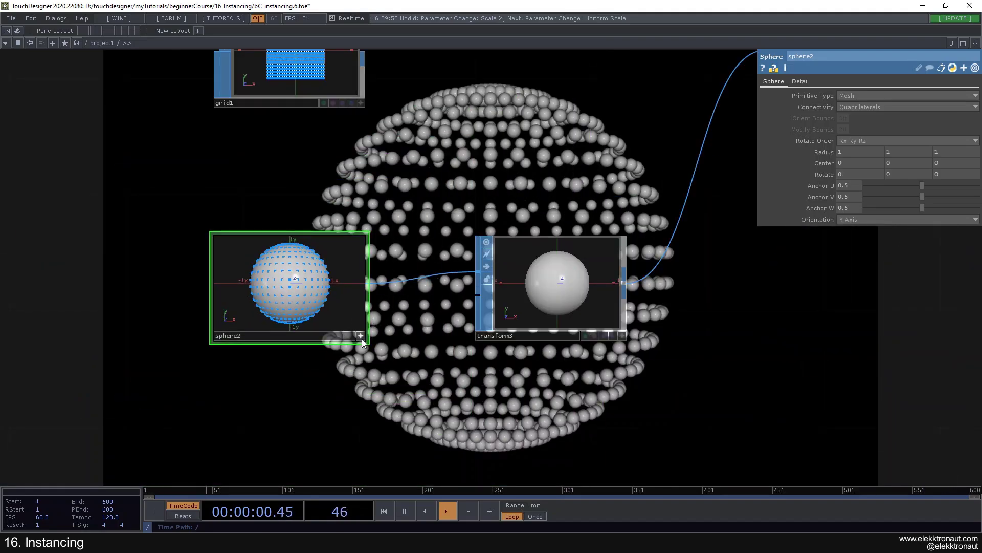
Step: Try box1 in place of sphere1 as the input of transform2, and undo that connection
scroll(361, 339, "down", 5)
left_click_drag(545, 335, 392, 318)
scroll(359, 327, "up", 2)
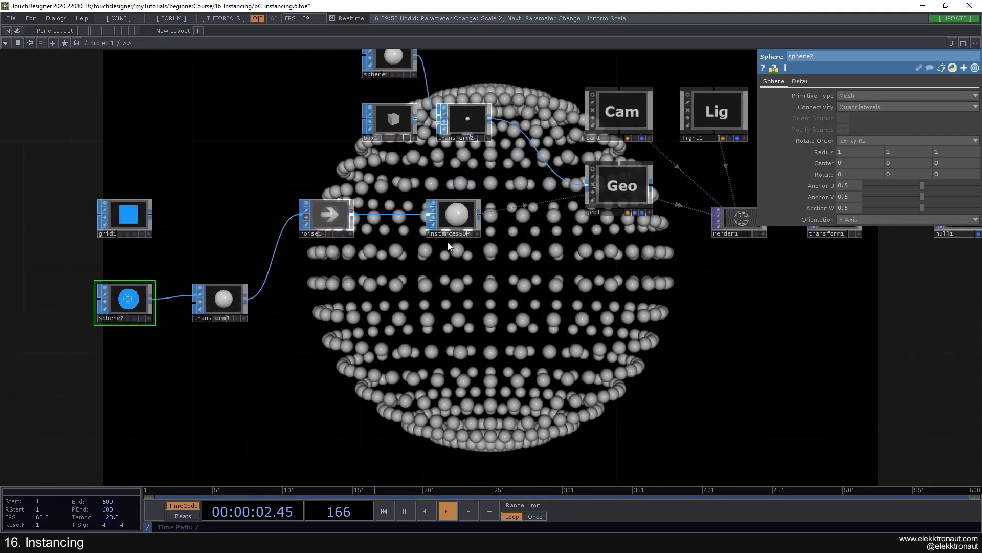
left_click_drag(400, 159, 377, 200)
left_click_drag(393, 157, 407, 156)
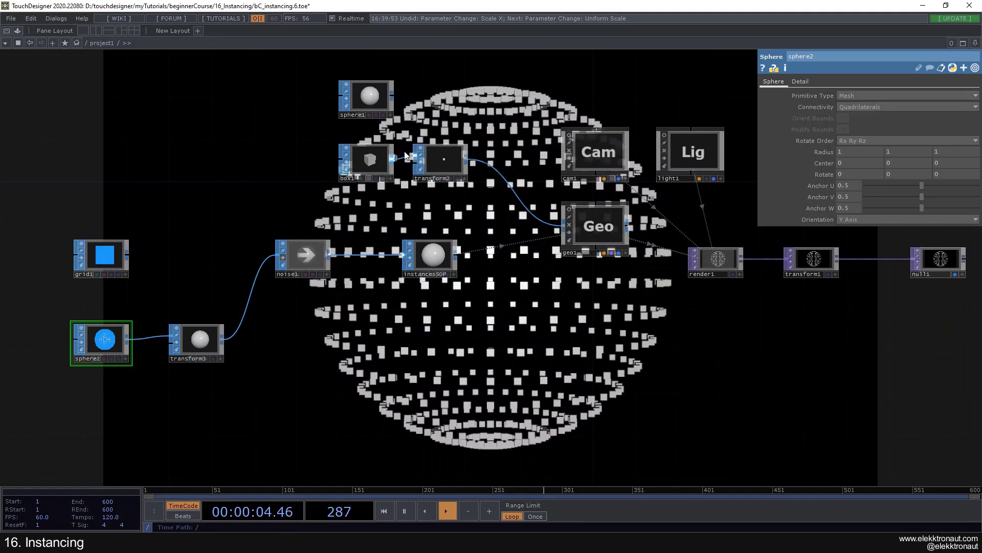
key("ctrl+z")
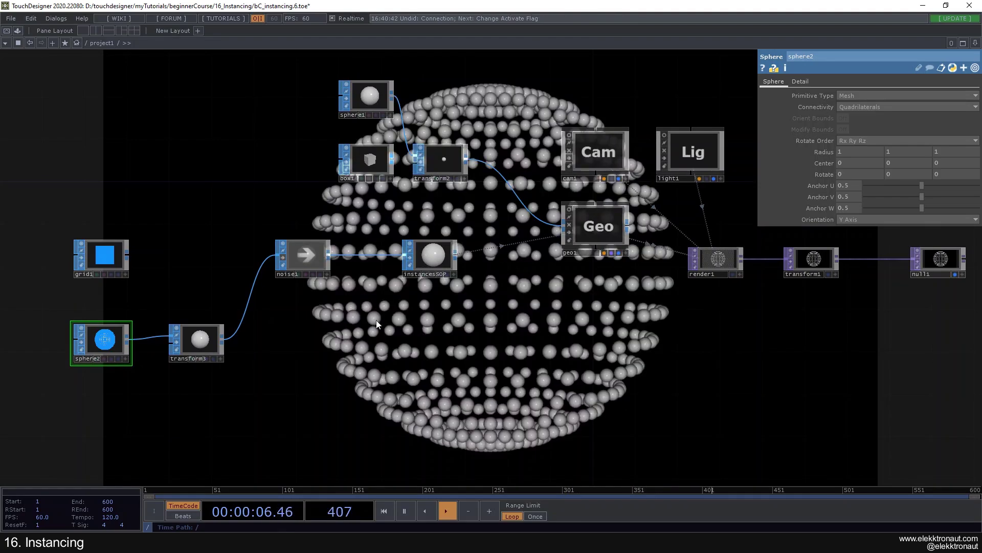
Step: Turn off the bypass of noise1 and set its Period to 2.28
scroll(330, 330, "up", 3)
left_click_drag(330, 329, 414, 274)
left_click_drag(376, 185, 406, 186)
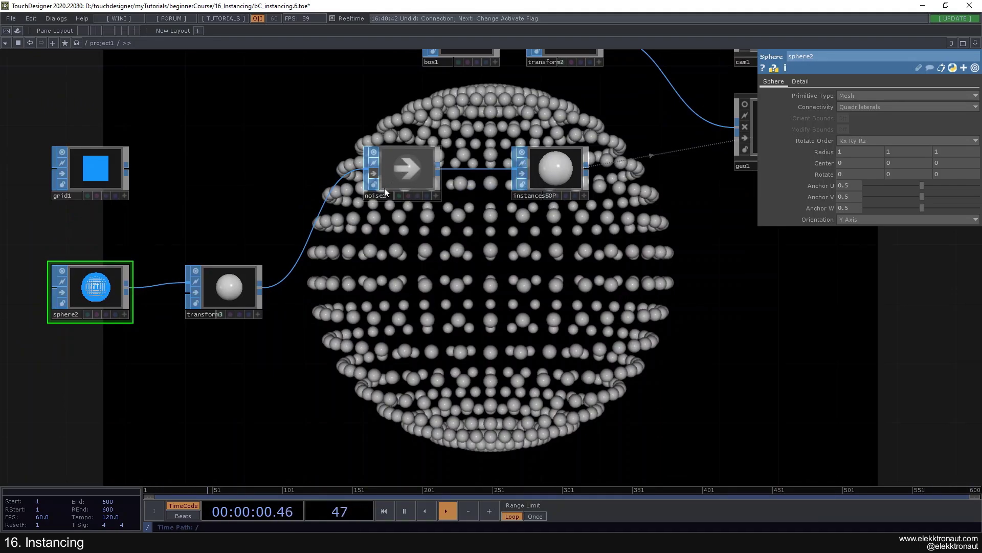
left_click(373, 173)
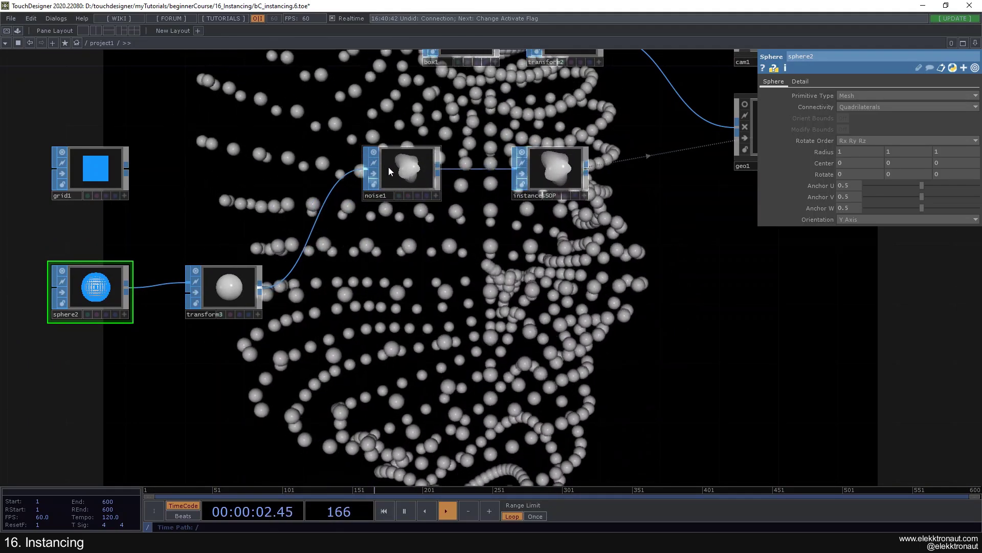
left_click(389, 167)
left_click_drag(425, 303, 384, 276)
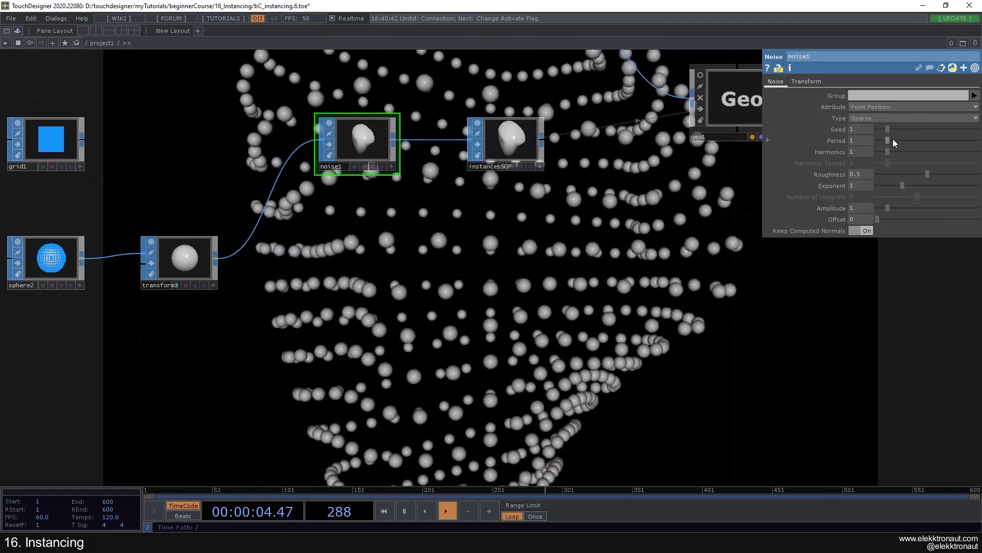
mouse_move(892, 139)
left_mouse_down()
mouse_move(935, 152)
mouse_move(904, 150)
left_mouse_up()
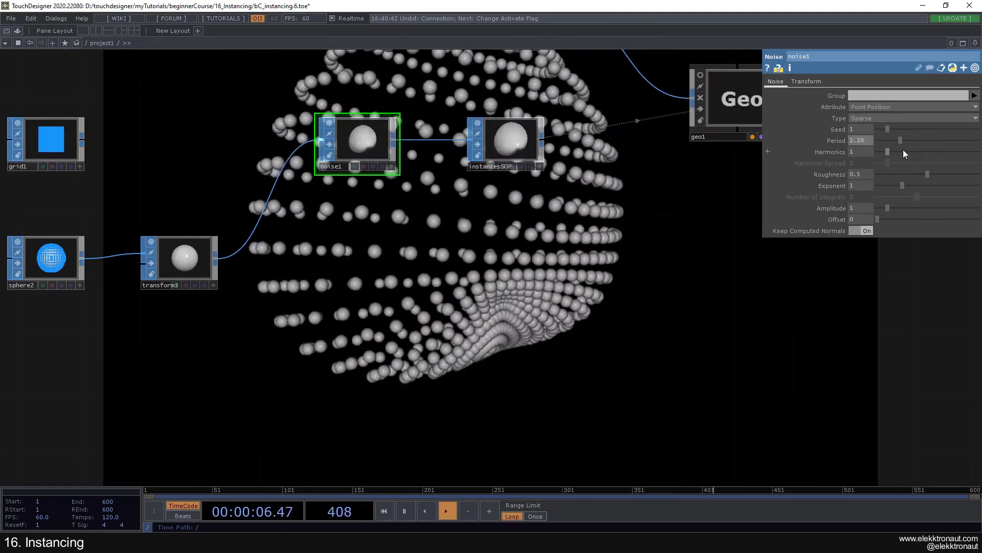
scroll(549, 297, "down", 4)
left_click_drag(551, 297, 476, 290)
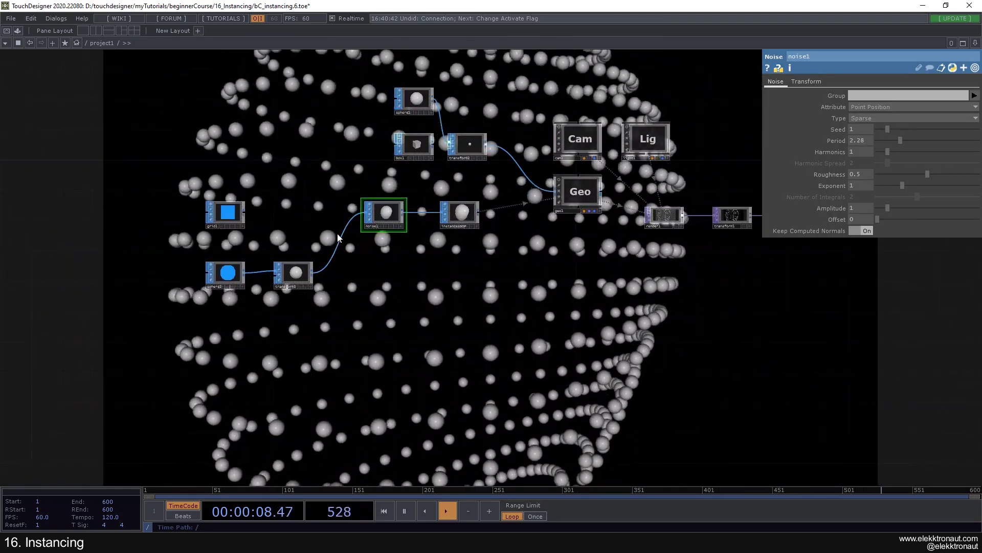
scroll(314, 228, "up", 5)
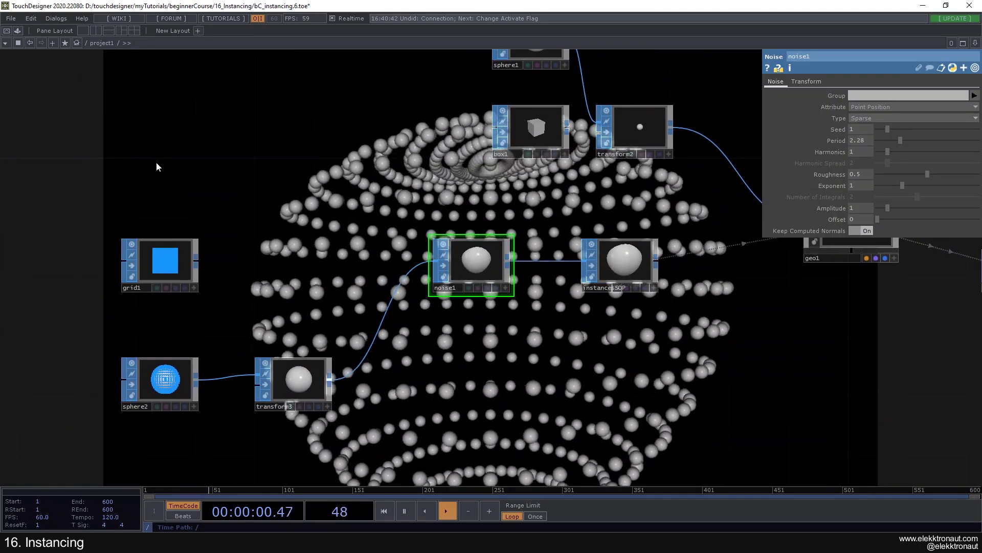
key("Tab")
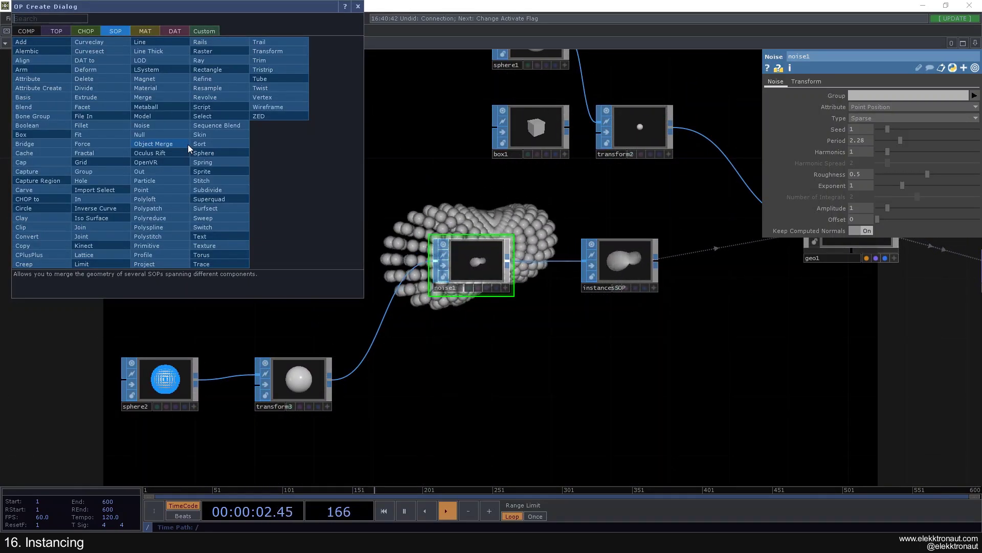
left_click(295, 76)
left_click(266, 170)
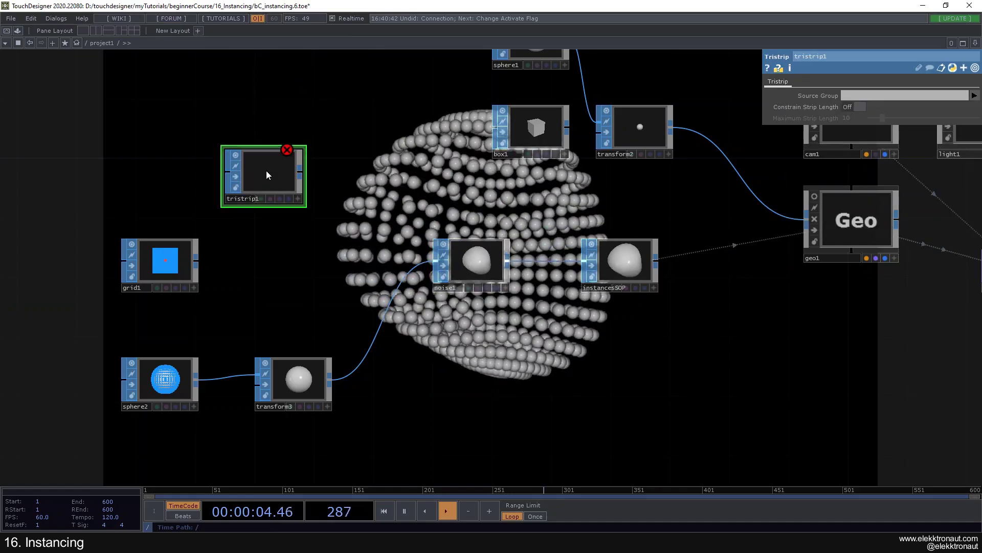
key("Delete")
Step: Add a Tube SOP above grid1 and connect it to noise1's input in place of transform3
key("Tab")
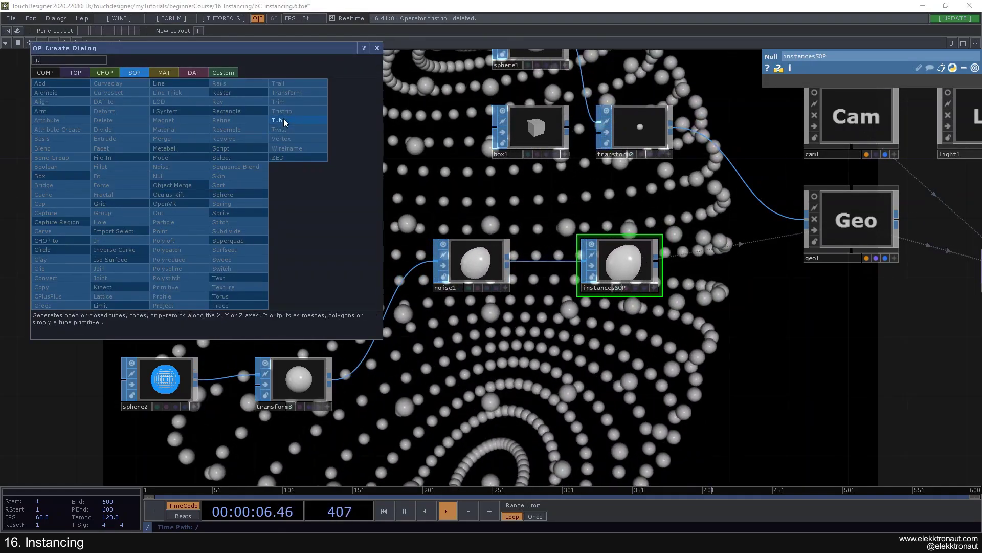
left_click(279, 120)
left_click(313, 193)
mouse_move(313, 194)
left_mouse_down()
mouse_move(399, 255)
mouse_move(430, 264)
left_mouse_up()
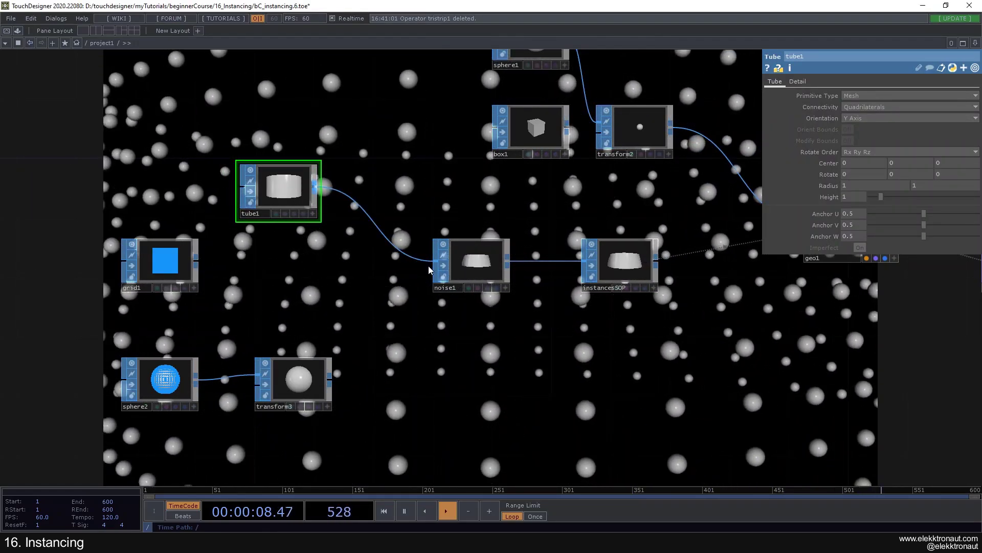
Step: Route tube1 through transform3 into noise1 and arrange tube1 above grid1 in the column of source SOPs
left_click_drag(511, 351, 443, 336)
scroll(443, 335, "down", 3)
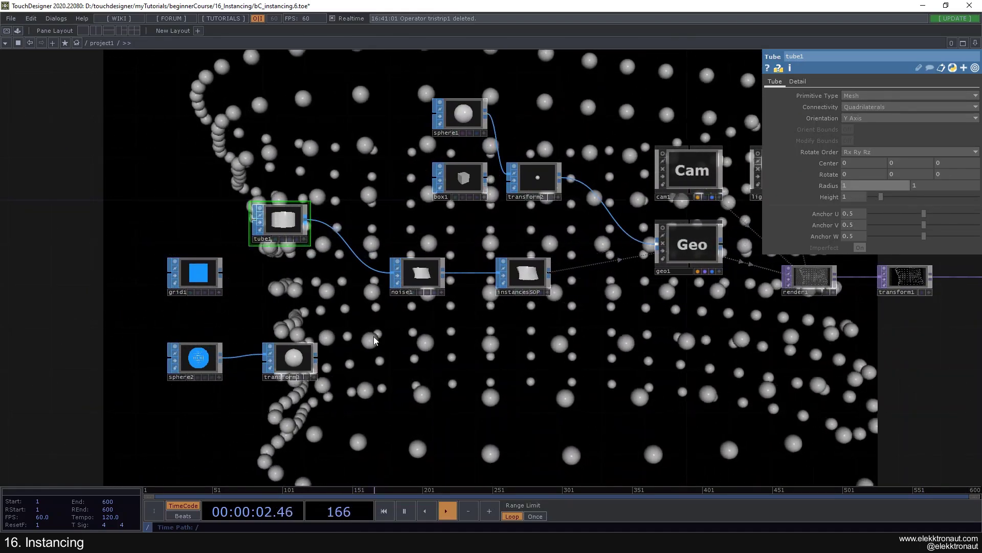
left_click_drag(293, 358, 326, 326)
left_click_drag(306, 220, 364, 260)
scroll(364, 266, "down", 4)
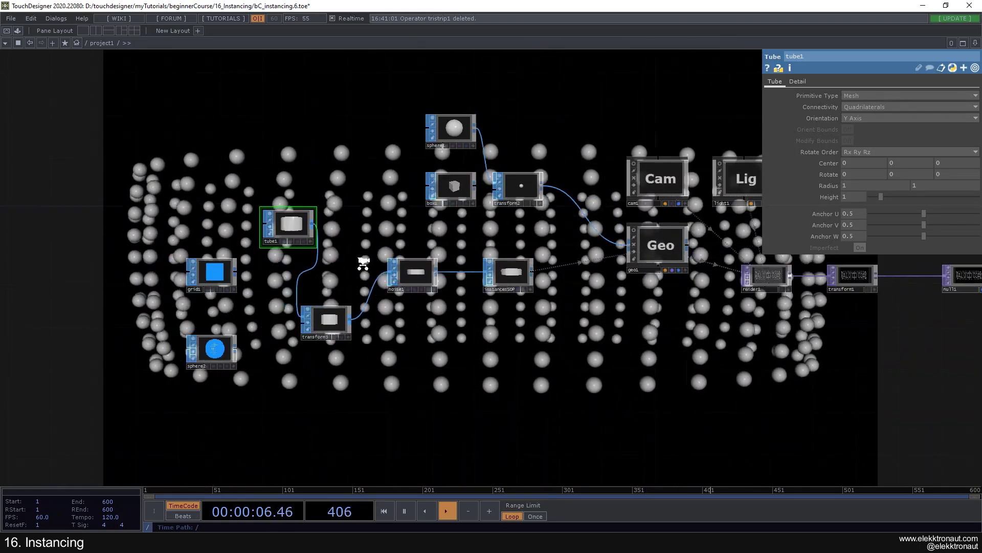
scroll(340, 281, "up", 3)
scroll(340, 281, "up", 2)
left_click_drag(295, 199, 208, 167)
scroll(307, 307, "down", 3)
left_click_drag(400, 325, 336, 323)
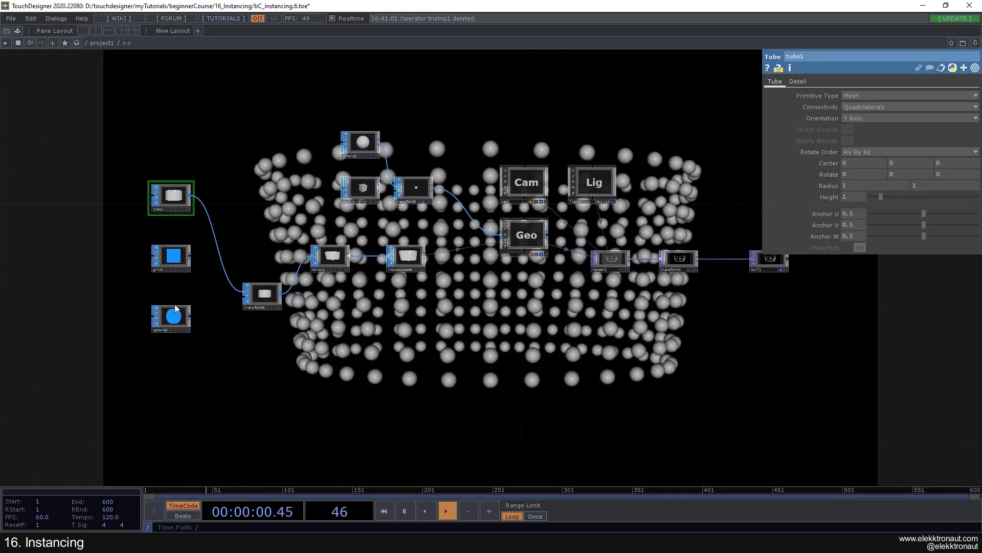
Step: Review how sphere1 and instancesSOP feed geo1, checking geo1's Instance parameters and sphere1's settings
scroll(176, 302, "up", 4)
scroll(153, 271, "down", 2)
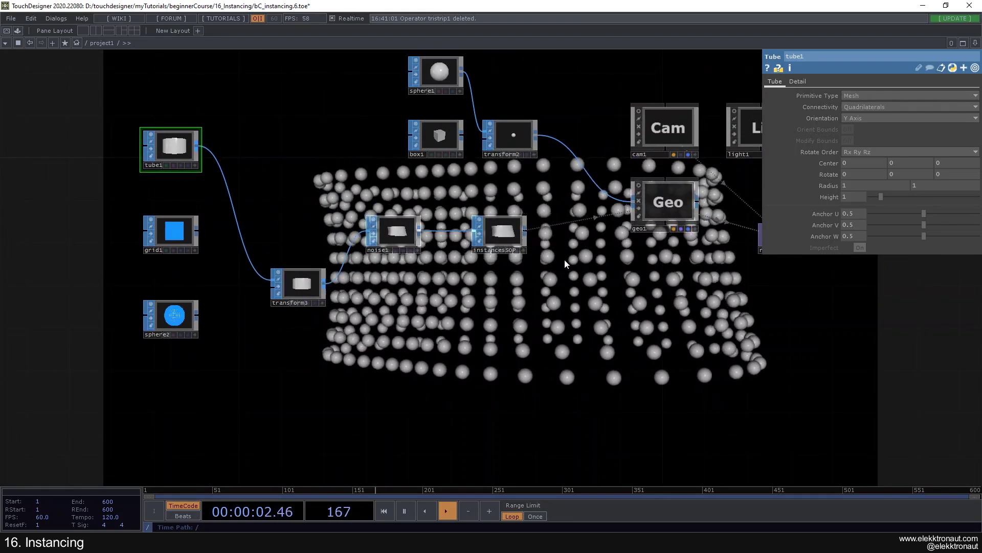
left_click_drag(476, 298, 356, 308)
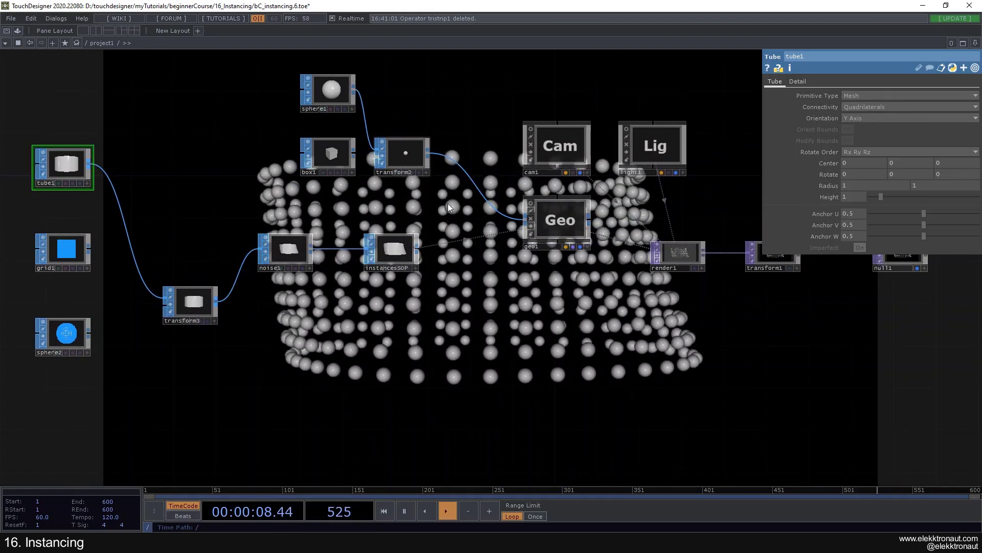
left_click_drag(460, 271, 434, 300)
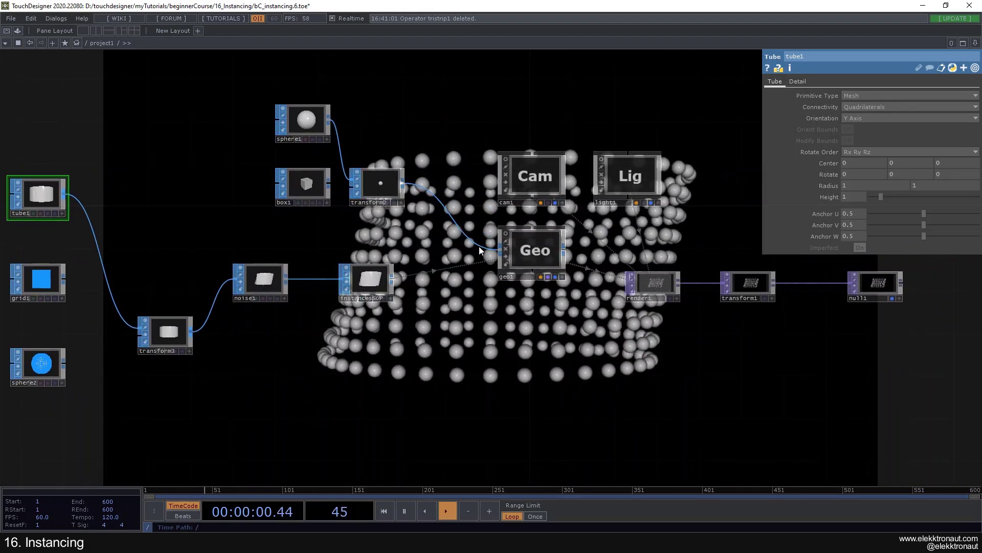
left_click(532, 250)
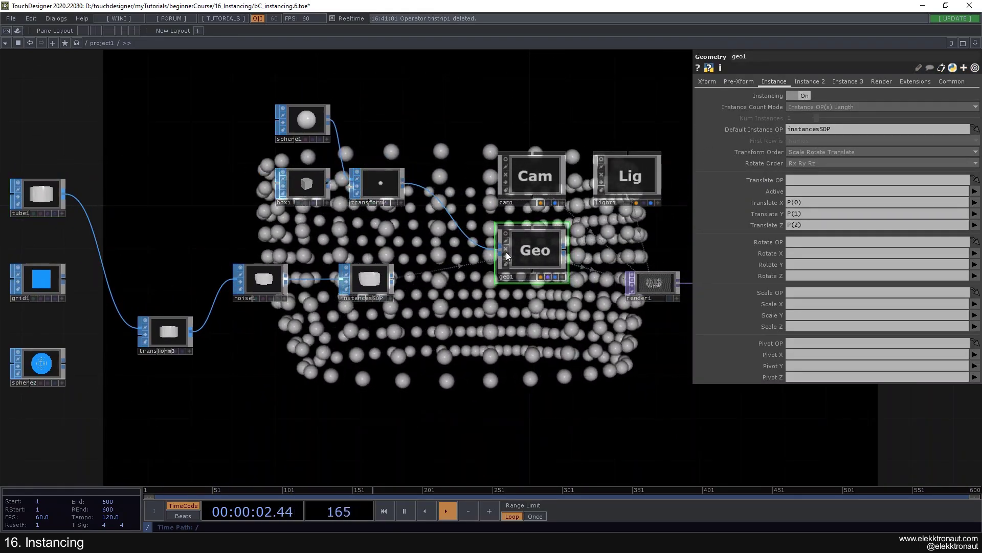
scroll(382, 143, "up", 3)
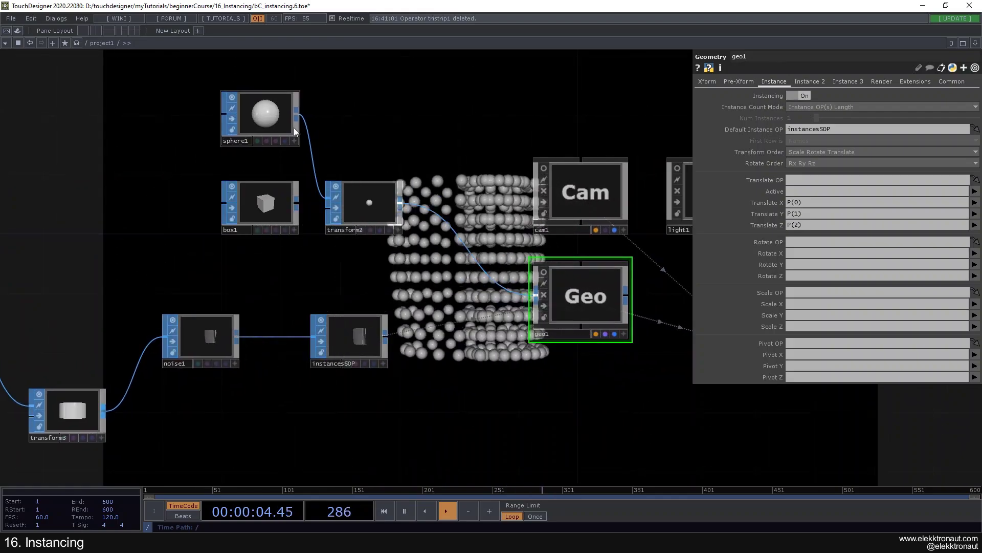
left_click(287, 123)
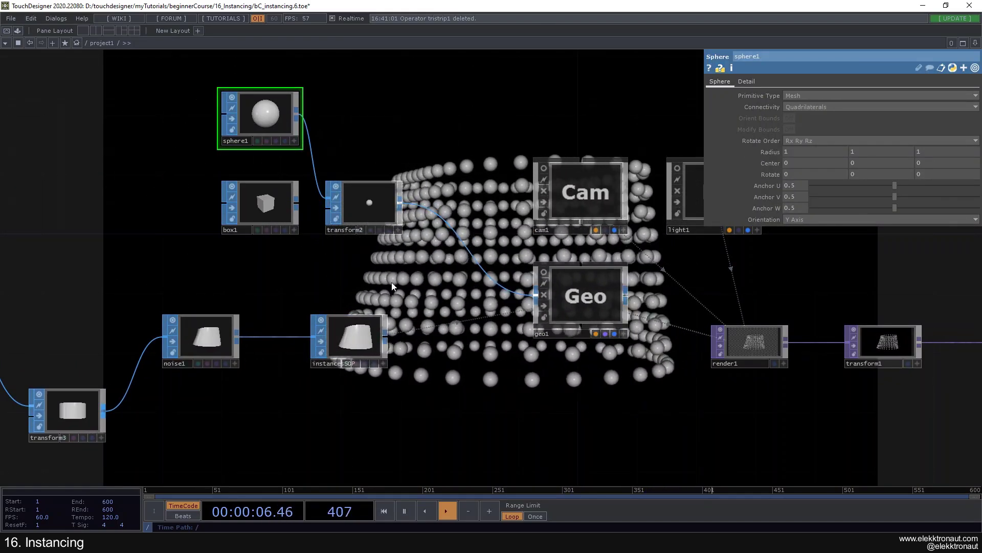
scroll(396, 285, "down", 3)
left_click_drag(438, 326, 453, 290)
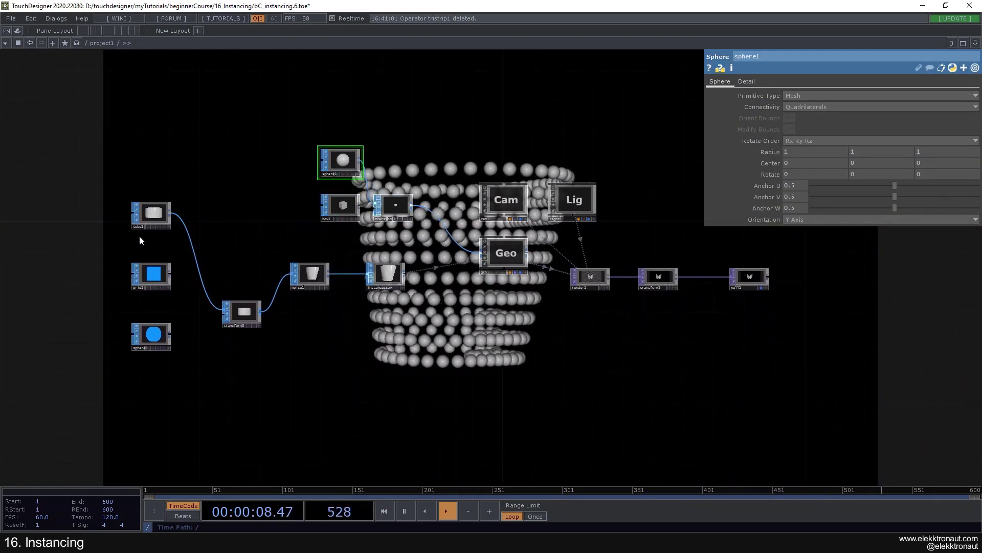
Step: Move tube1 closer to grid1, and inspect the chain leading to instancesSOP as well as transform2 and sphere1
left_click_drag(153, 224, 153, 240)
left_click_drag(88, 226, 413, 358)
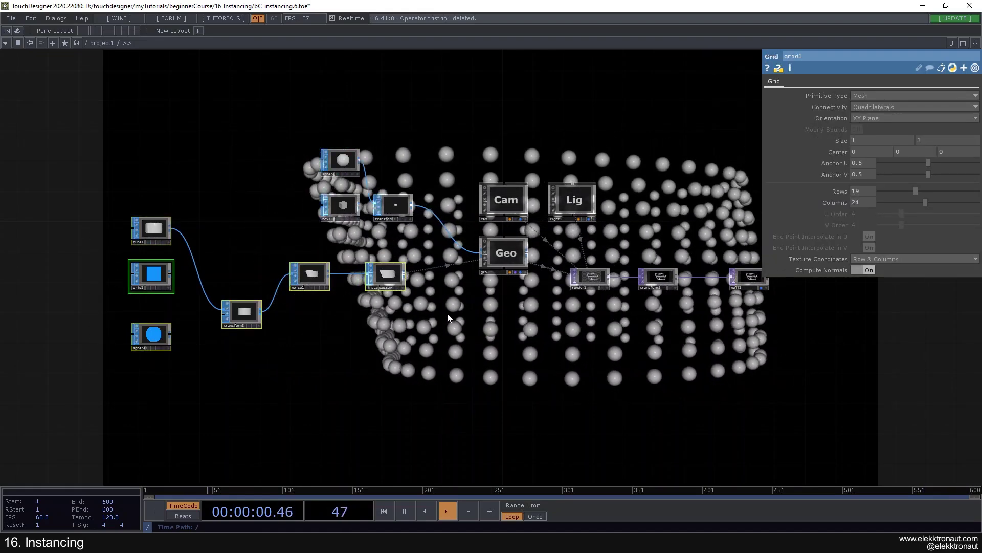
scroll(404, 312, "up", 1)
scroll(253, 159, "up", 1)
left_click_drag(232, 120, 412, 214)
scroll(397, 256, "up", 2)
left_click(376, 192)
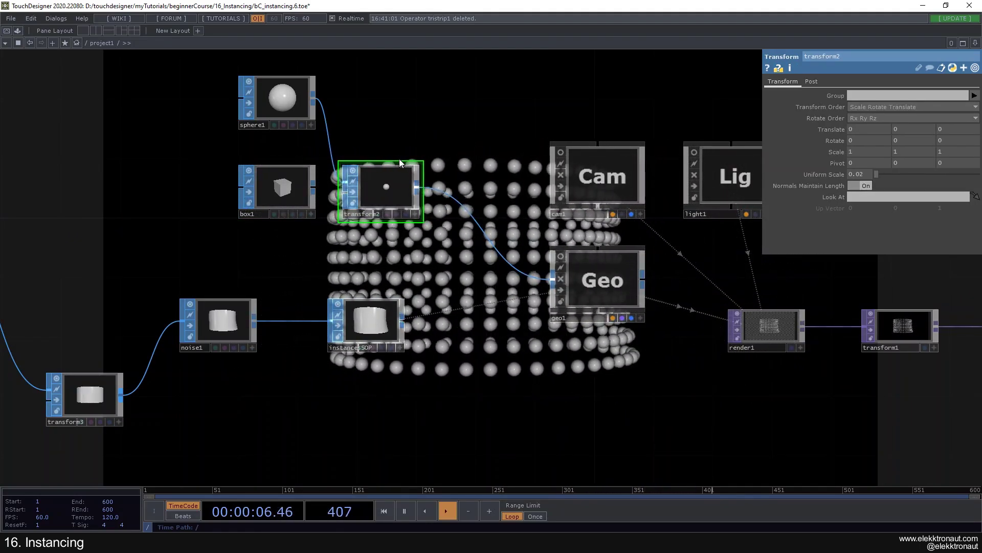
left_click(290, 99)
Step: Shift transform2 slightly away from box1, keeping it level with box1 in front of geo1
left_click_drag(371, 173, 386, 144)
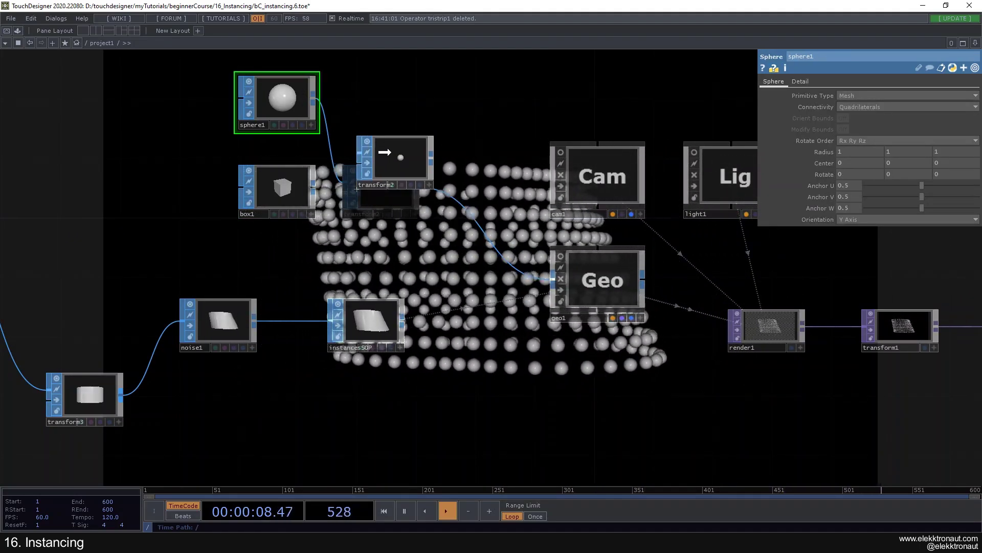
scroll(469, 210, "down", 2)
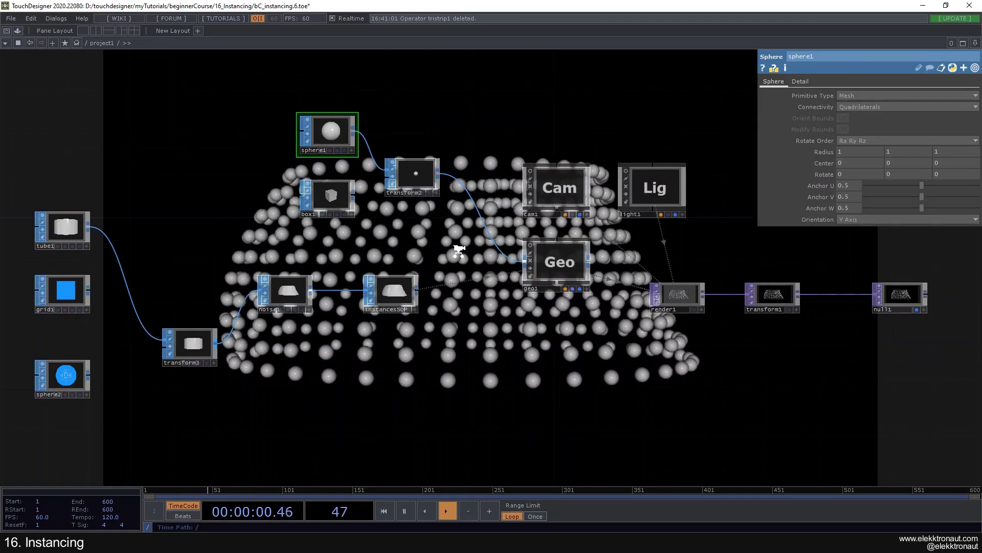
scroll(471, 246, "up", 4)
scroll(564, 276, "down", 1)
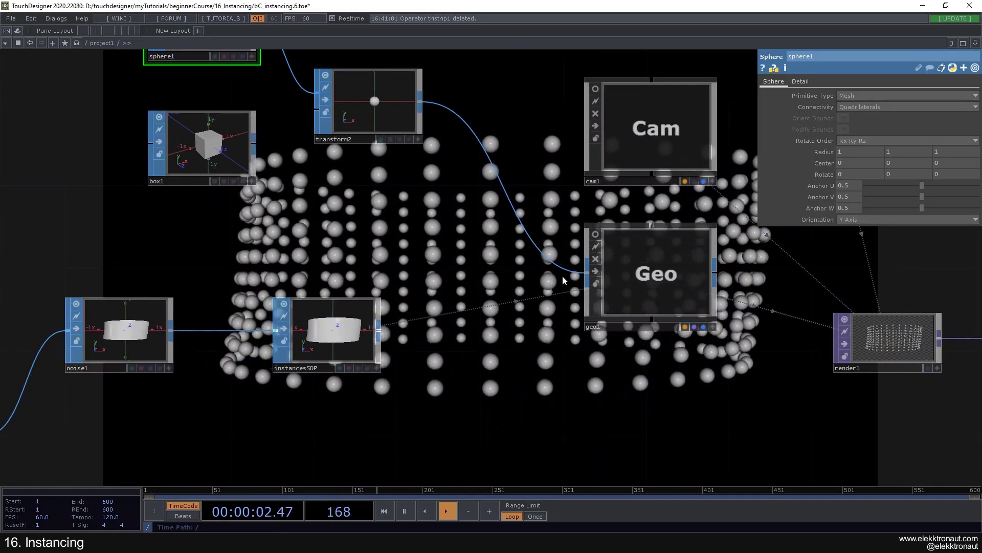
scroll(557, 286, "down", 3)
left_click_drag(537, 302, 472, 292)
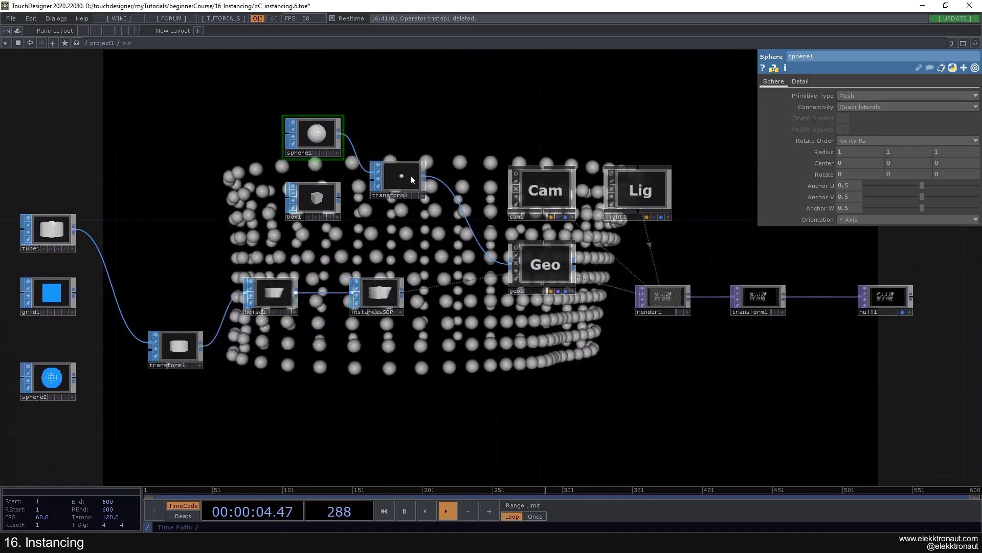
left_click_drag(404, 177, 400, 197)
Step: Select the source SOPs together with transform3, noise1 and instancesSOP, and move them well away from the rest of the network
scroll(401, 198, "up", 3)
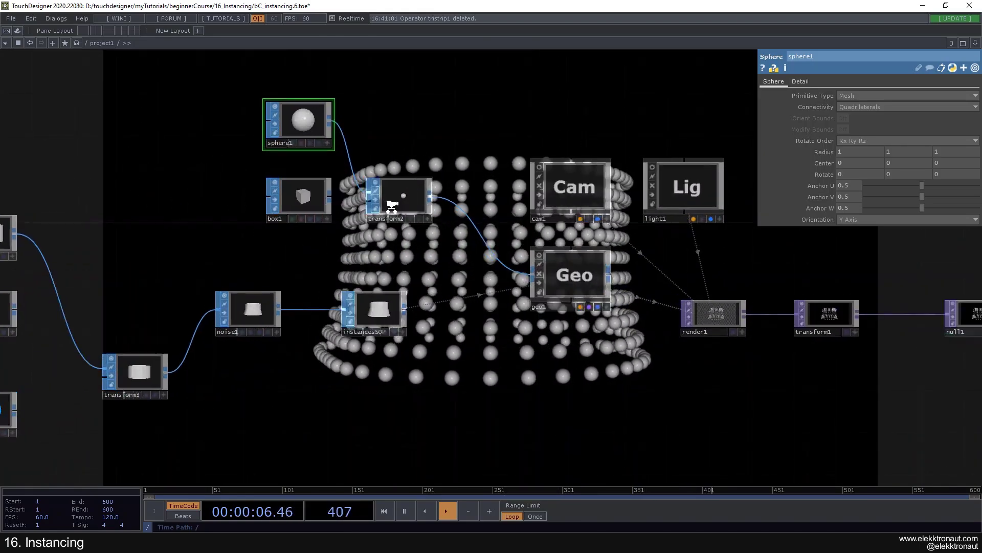
scroll(500, 289, "down", 3)
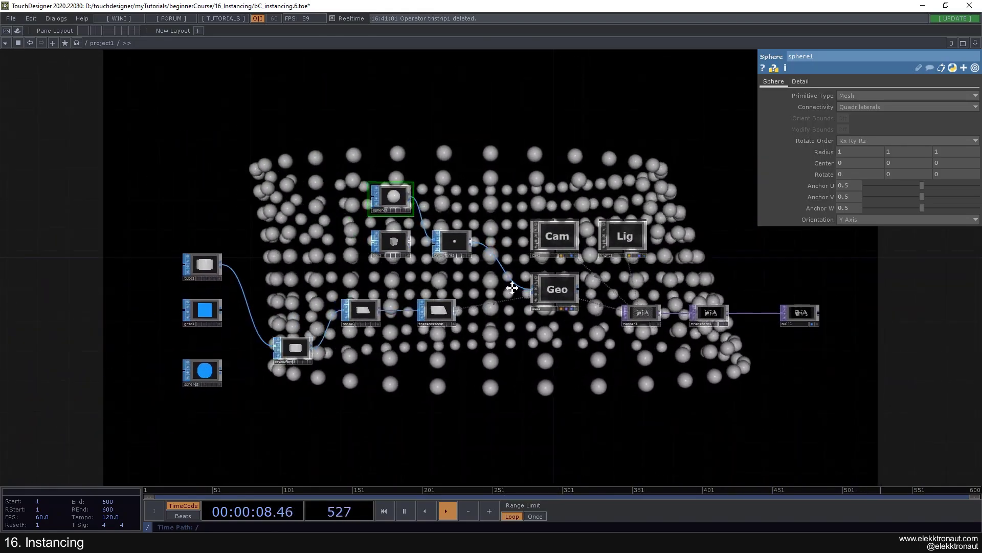
left_click_drag(511, 285, 500, 246)
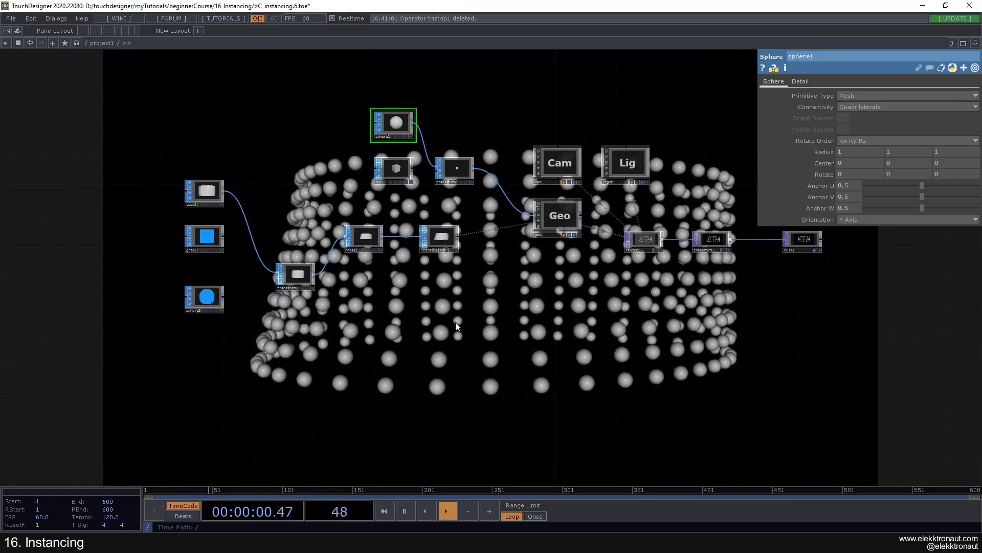
left_click_drag(456, 321, 422, 279)
scroll(419, 282, "up", 2)
scroll(419, 281, "down", 3)
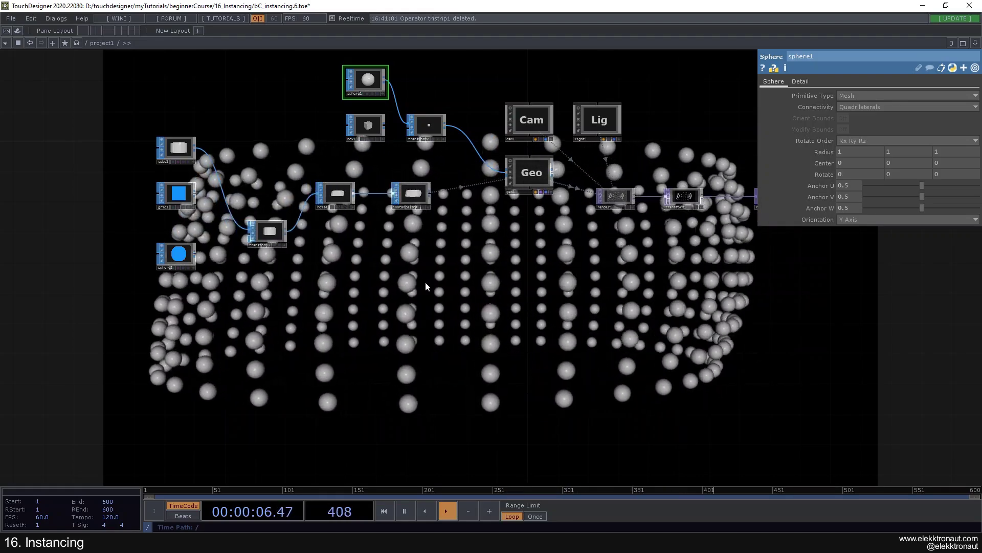
right_click_drag(429, 281, 174, 155)
left_click_drag(412, 190, 73, 84)
Step: Browse the list of available CHOP operators in the OP Create Dialog and close it without adding one
scroll(335, 248, "up", 5)
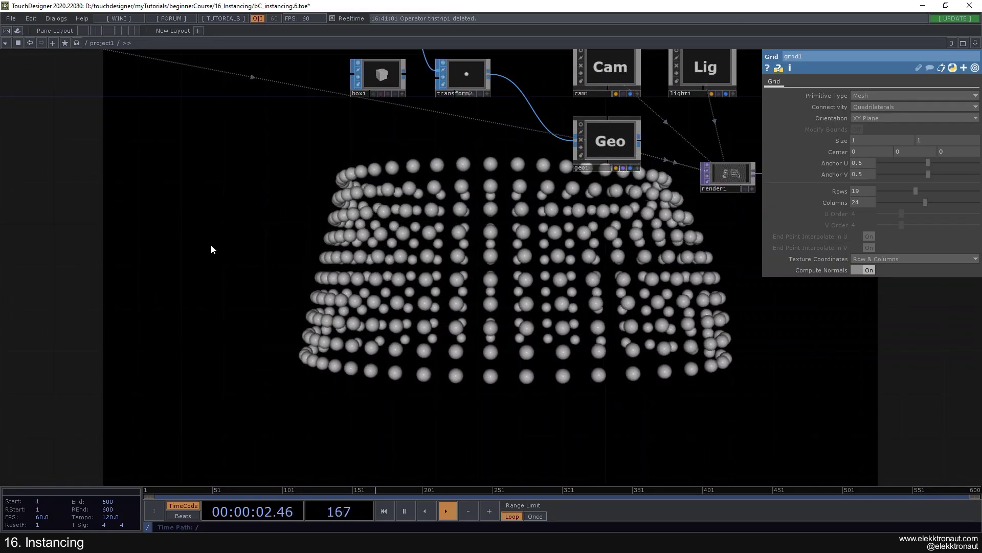
key("Tab")
left_click(103, 124)
left_click_drag(139, 103, 186, 100)
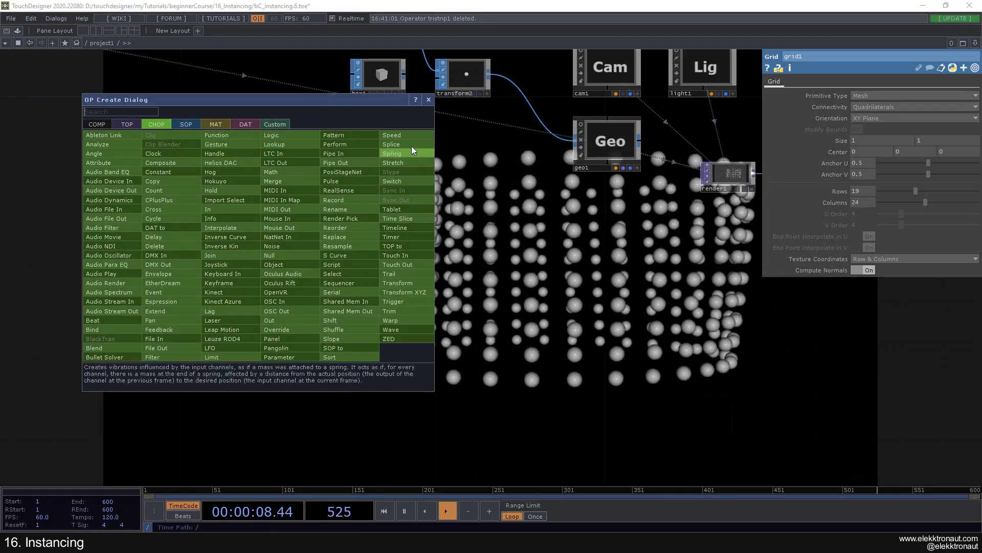
left_click(428, 99)
Step: Review the SOP chain from tube1, grid1 and sphere2 through transform3 and noise1 to instancesSOP
scroll(429, 231, "down", 2)
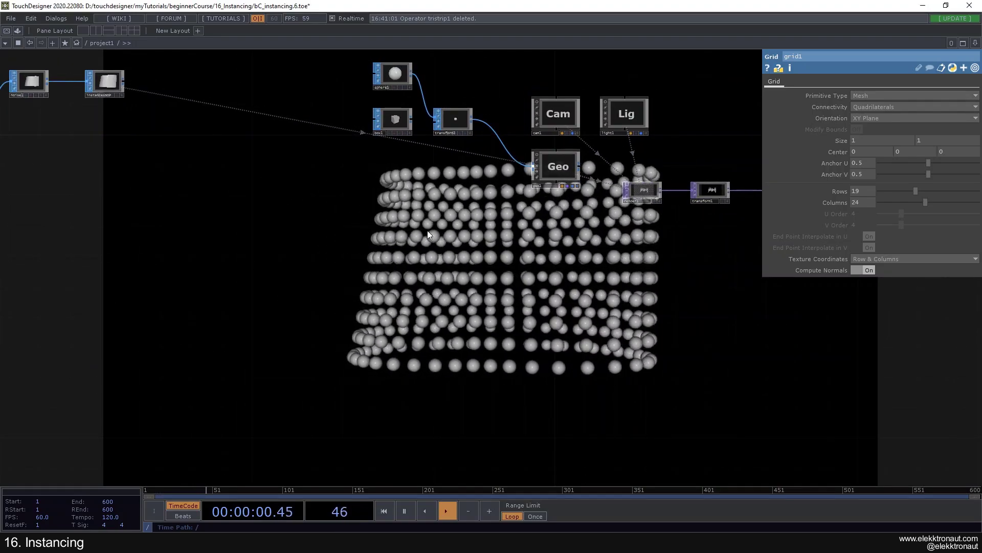
scroll(425, 231, "up", 2)
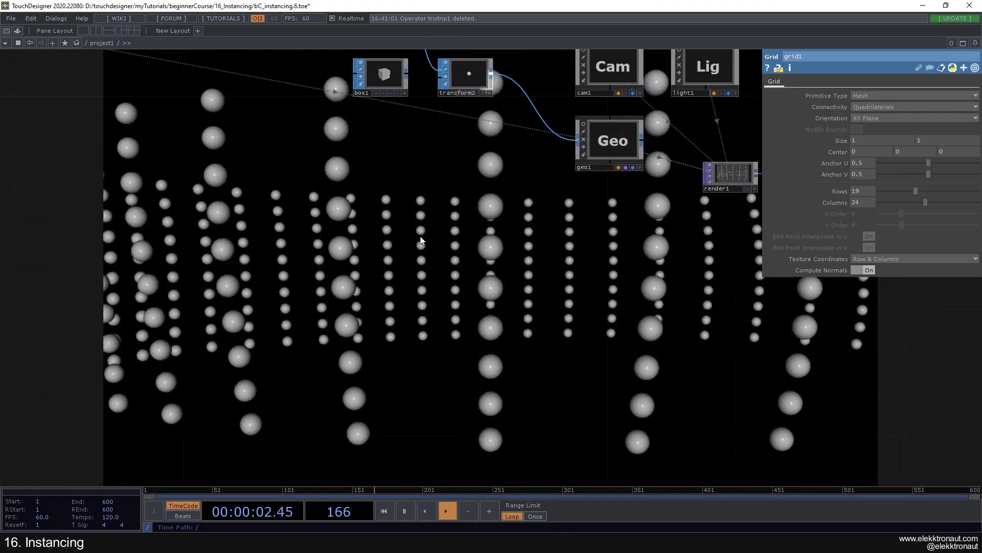
left_click_drag(417, 220, 438, 206)
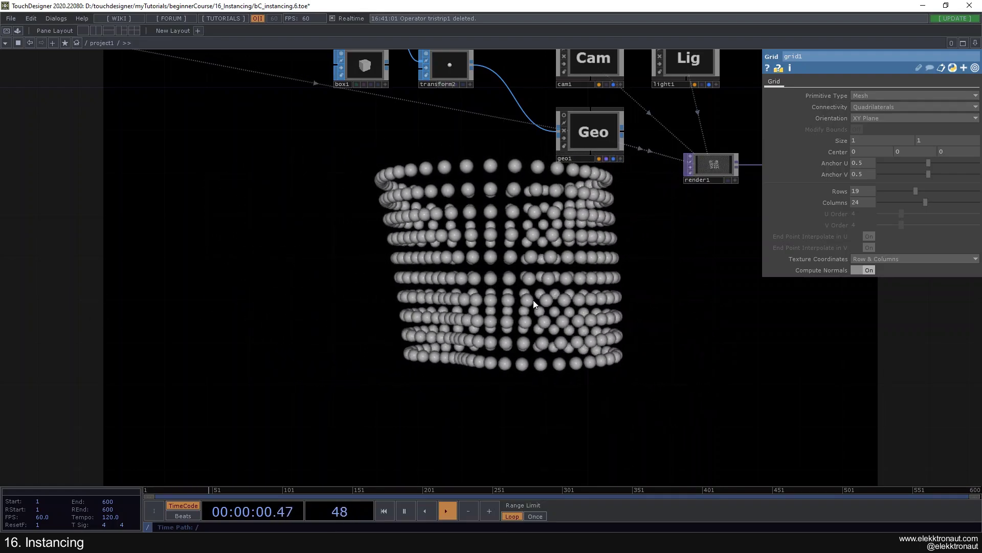
left_click_drag(201, 253, 361, 269)
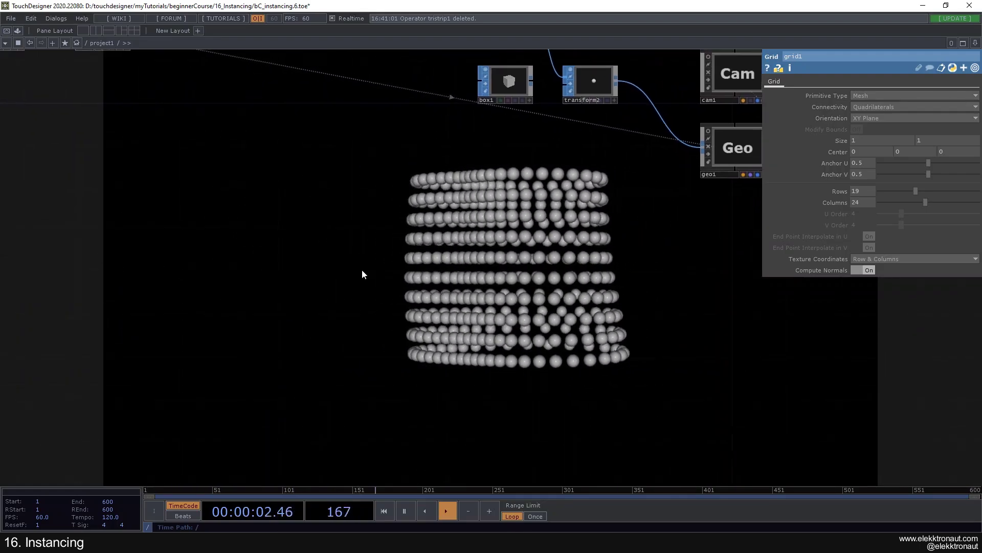
scroll(357, 269, "down", 3)
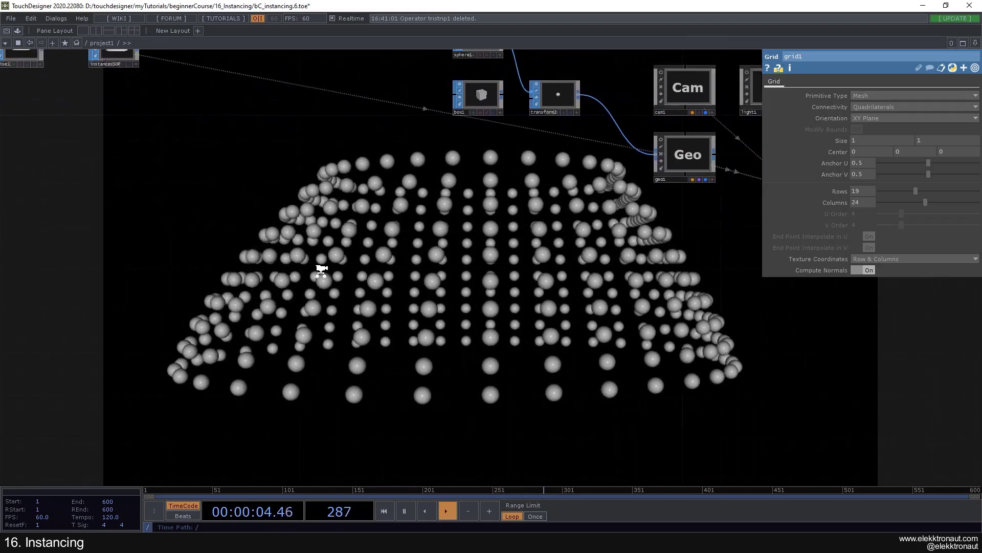
scroll(333, 275, "down", 1)
scroll(124, 158, "up", 3)
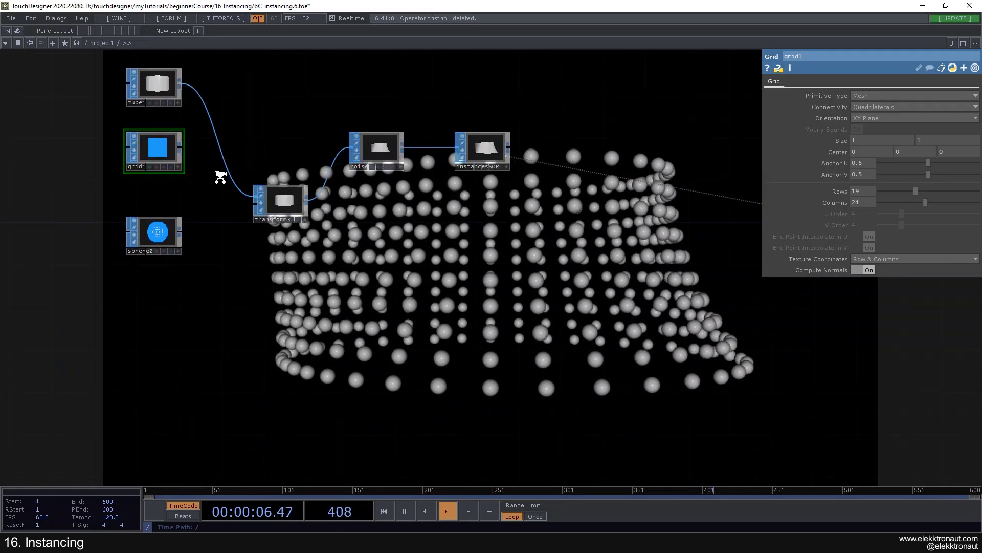
scroll(220, 176, "down", 4)
Step: Add a Pattern CHOP in an empty area of the network below geo1
left_click_drag(448, 263, 182, 227)
scroll(266, 255, "up", 2)
left_click_drag(239, 261, 294, 250)
scroll(294, 249, "up", 3)
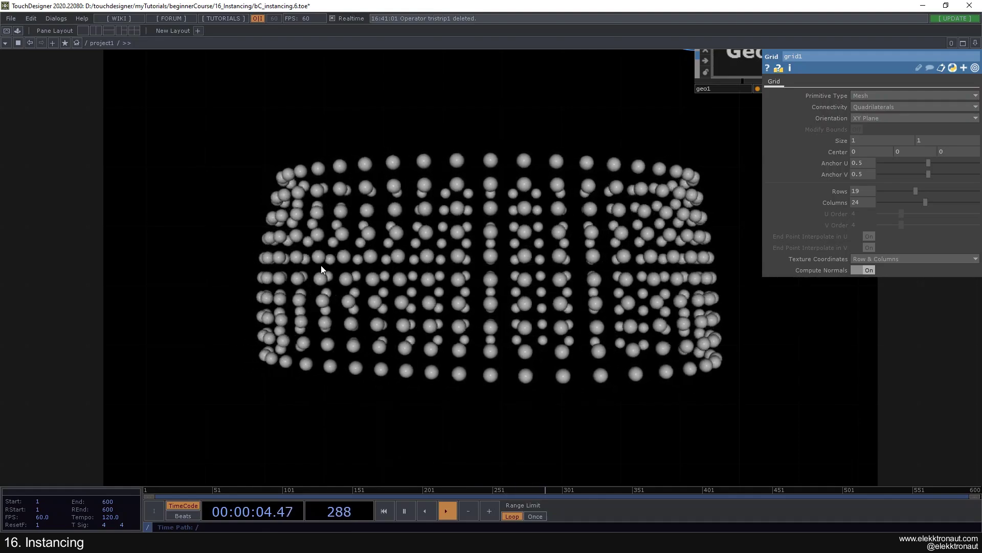
left_click_drag(372, 206, 348, 229)
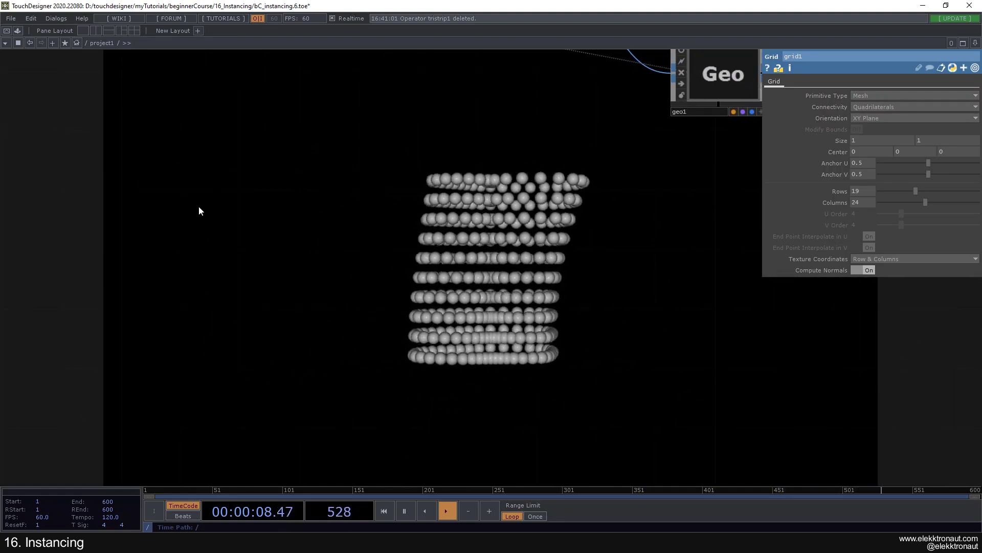
key("Tab")
type("p")
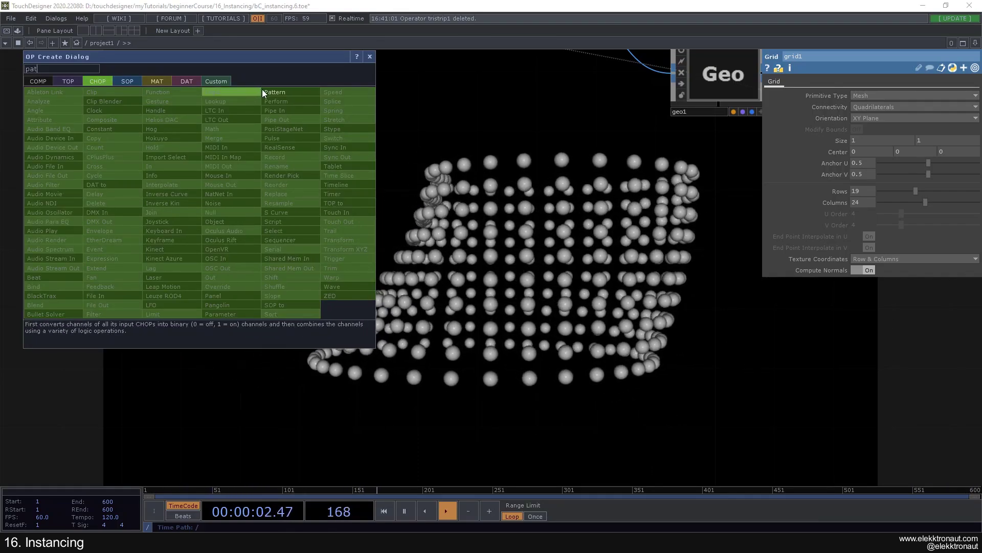
left_click(269, 92)
left_click(209, 251)
scroll(220, 229, "up", 2)
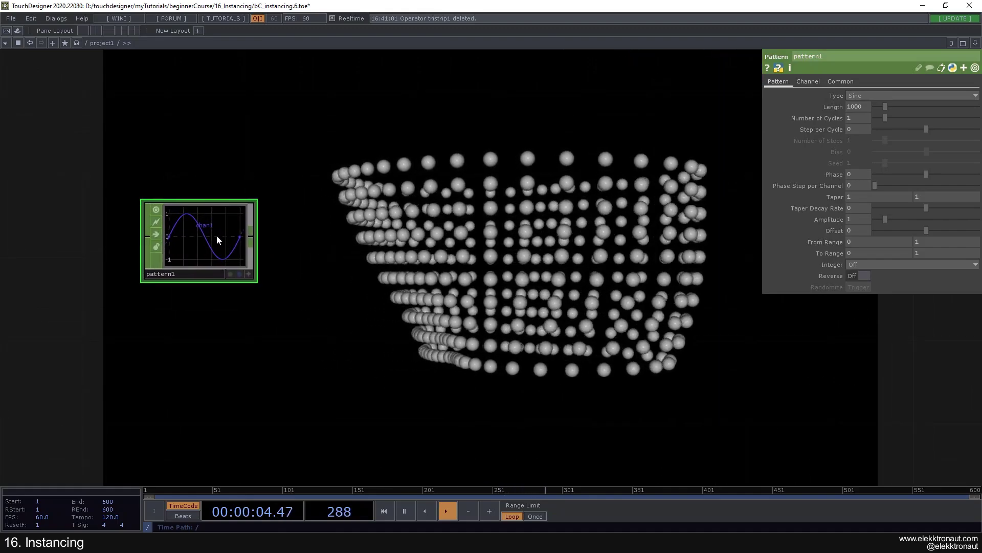
Step: Set pattern1's type to Ramp and name its channel tx
left_click(875, 94)
left_click(857, 140)
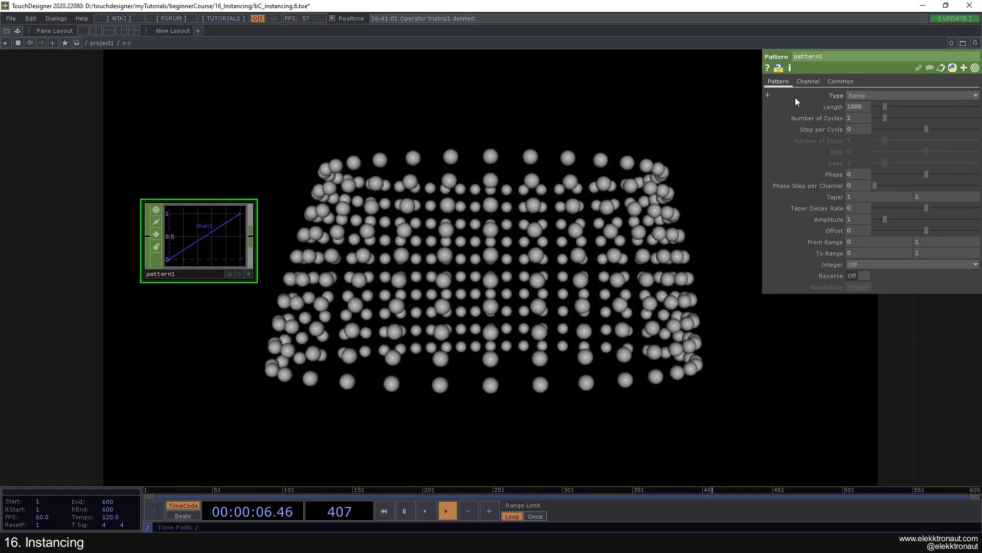
left_click(807, 81)
left_click(867, 95)
type("tx")
key("Return")
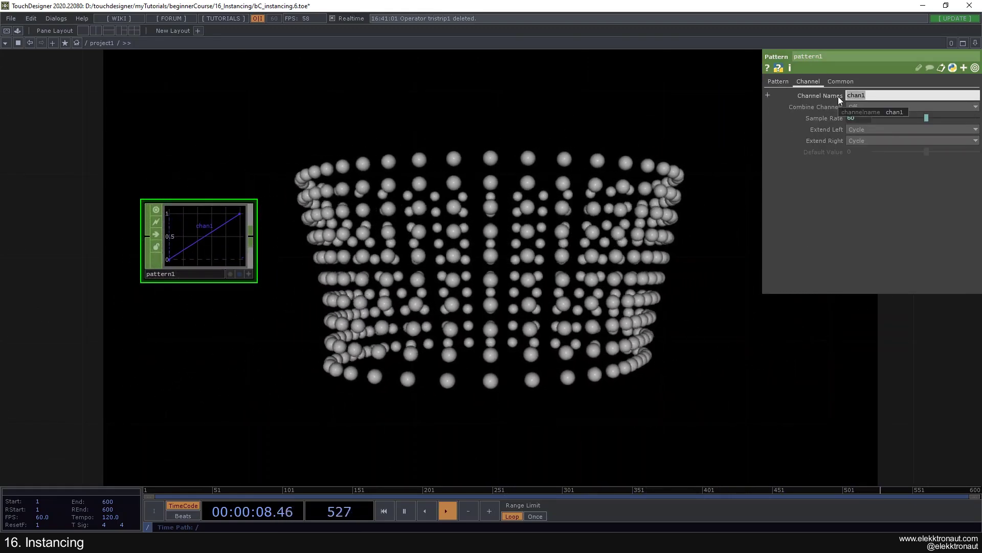
Step: Set the length of pattern1 to 50 samples
left_click_drag(333, 189, 297, 108)
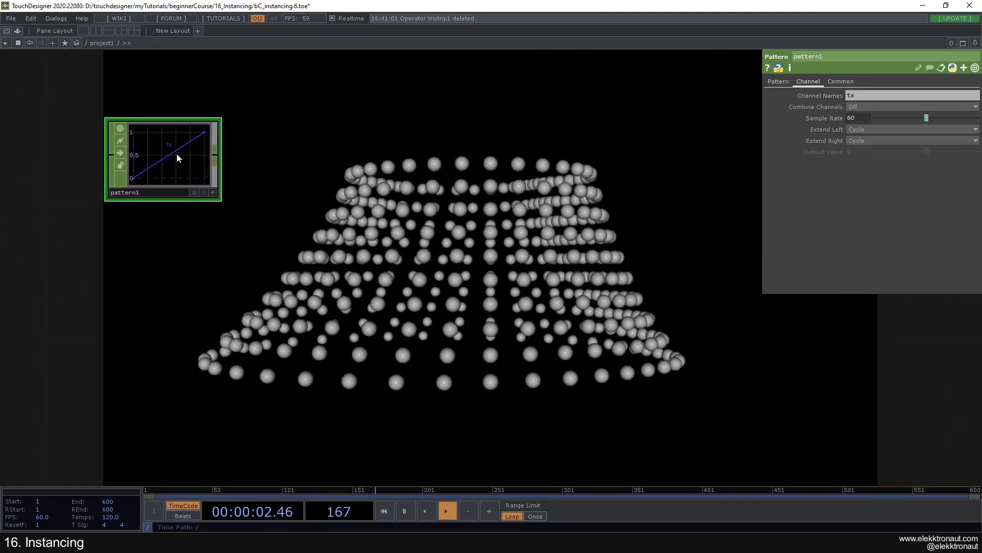
left_click(778, 81)
left_click(865, 106)
type("1000")
key("Return")
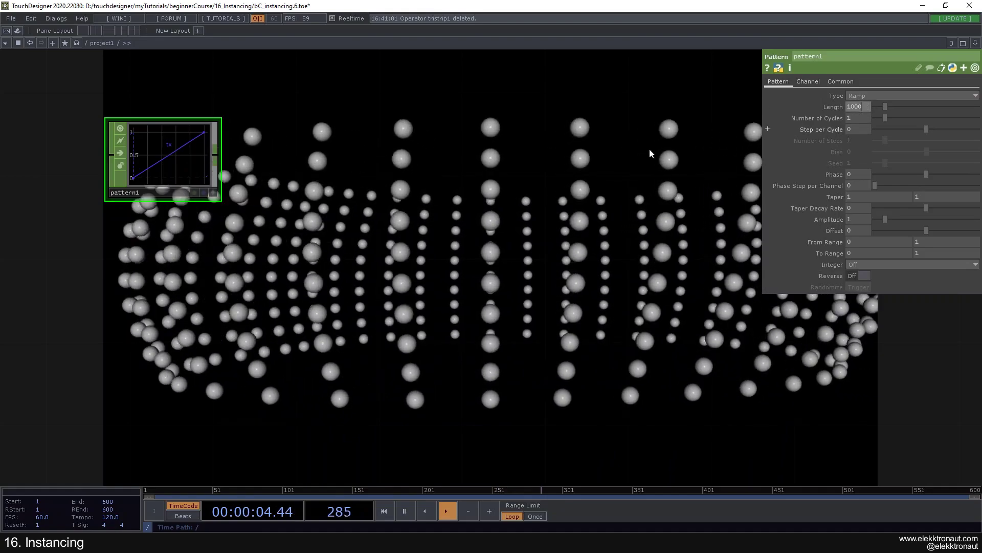
key("BackSpace")
key("BackSpace")
key("BackSpace")
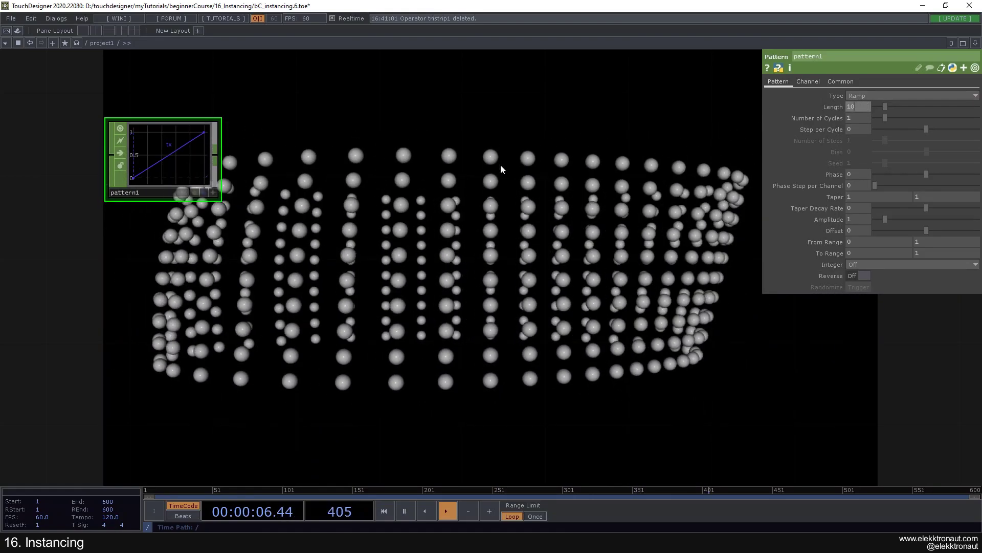
type("50")
key("Return")
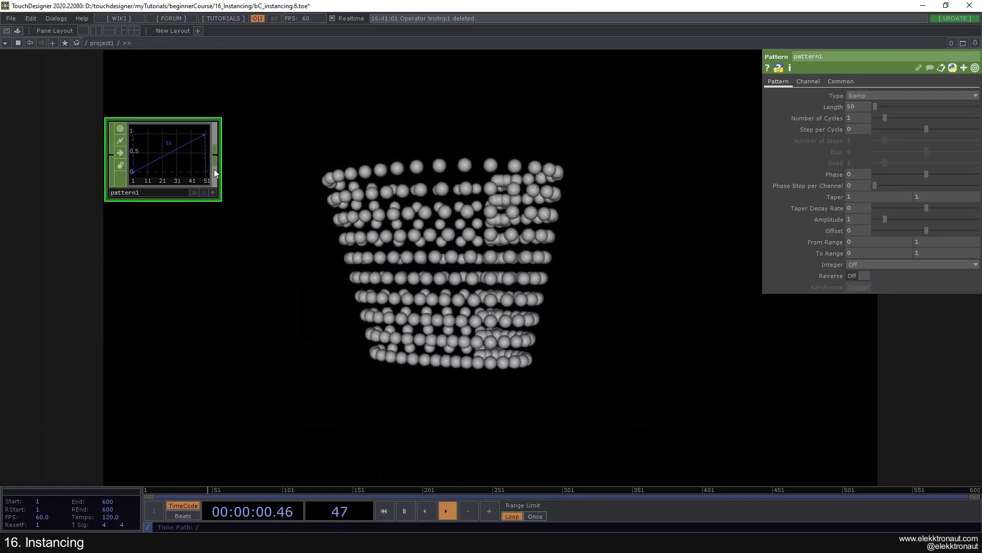
Step: Duplicate pattern1 below itself and link the copy's Length to pattern1's Length with a pasted parameter reference
key("ctrl+c")
key("ctrl+v")
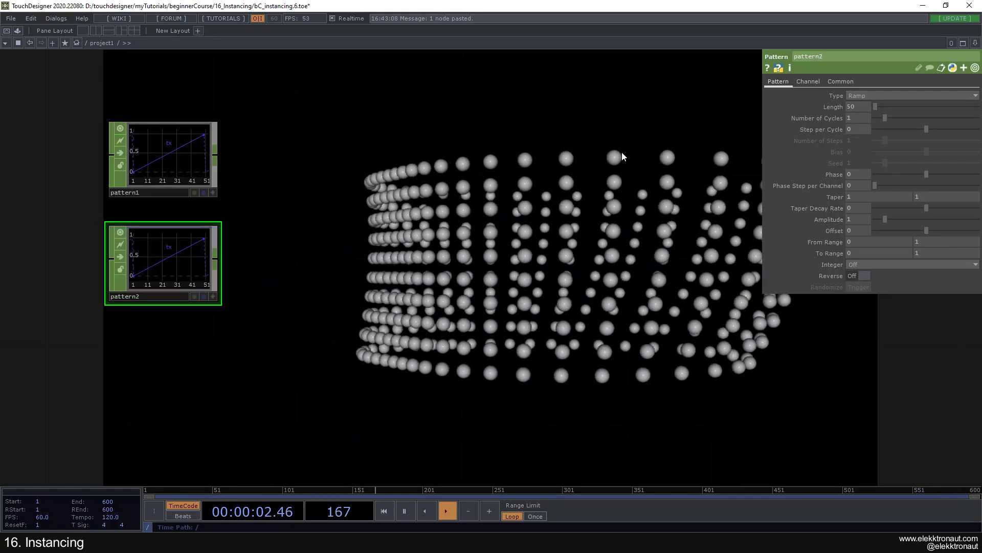
right_click(839, 108)
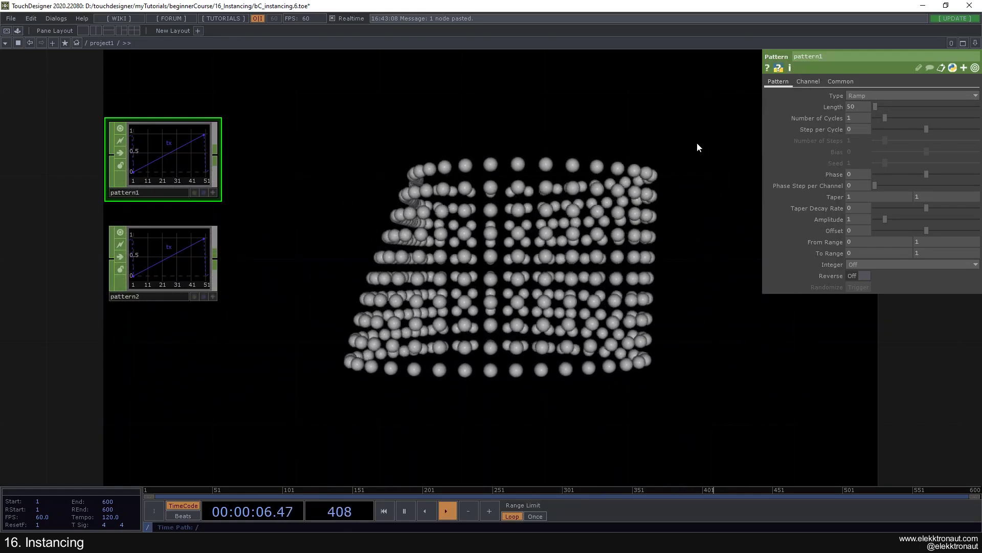
right_click(838, 109)
left_click(776, 85)
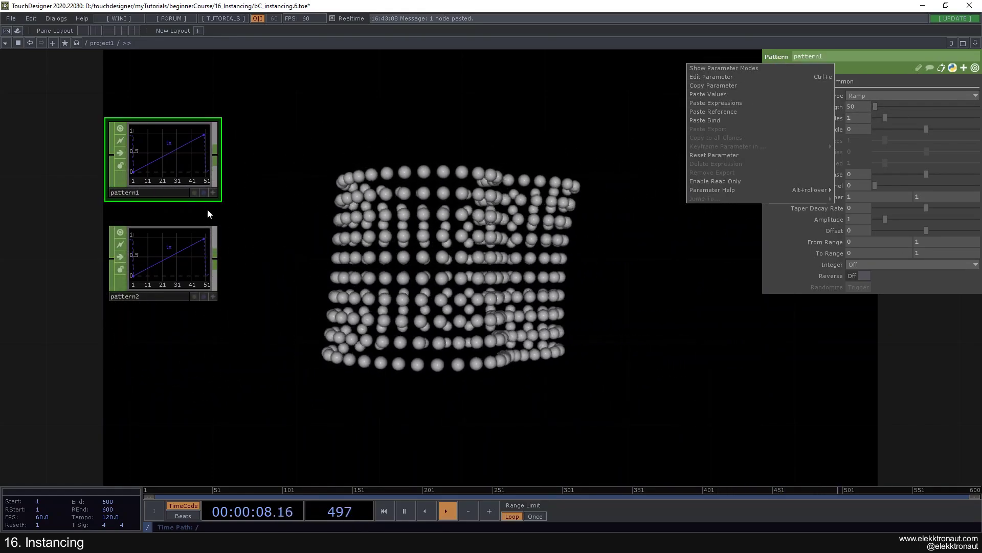
left_click(170, 243)
right_click(837, 110)
left_click(723, 112)
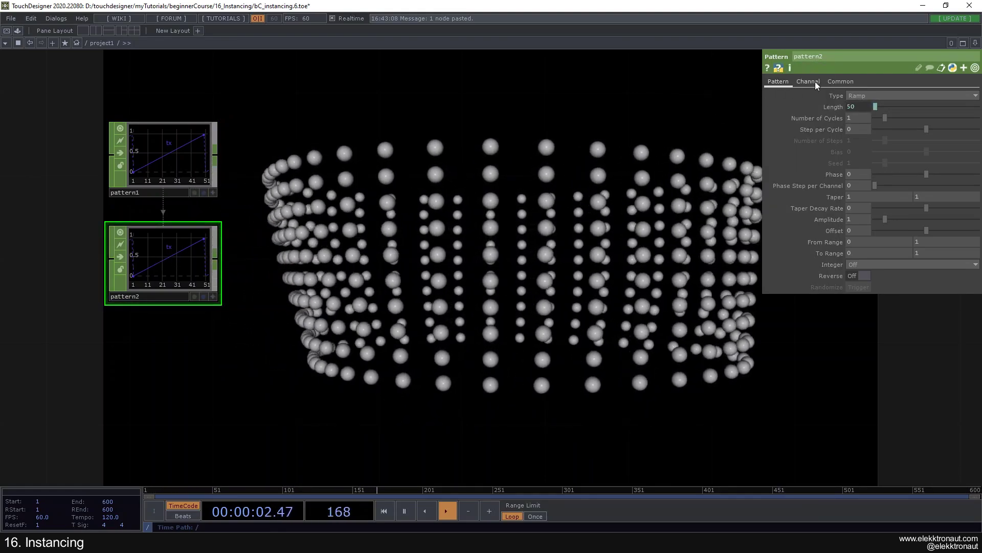
Step: Rename the channel of pattern2 to ty
left_click(808, 82)
left_click(870, 96)
key("BackSpace")
type("y")
key("Return")
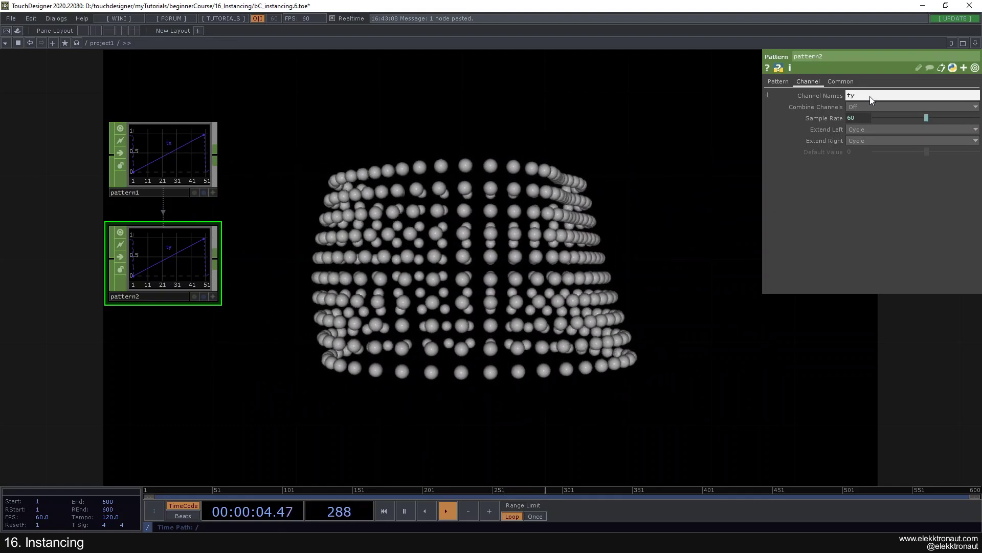
Step: Compare the tx and ty channels of pattern1 and pattern2 with grid1 and the SOP chain feeding the instances
scroll(324, 180, "up", 2)
left_click(167, 143)
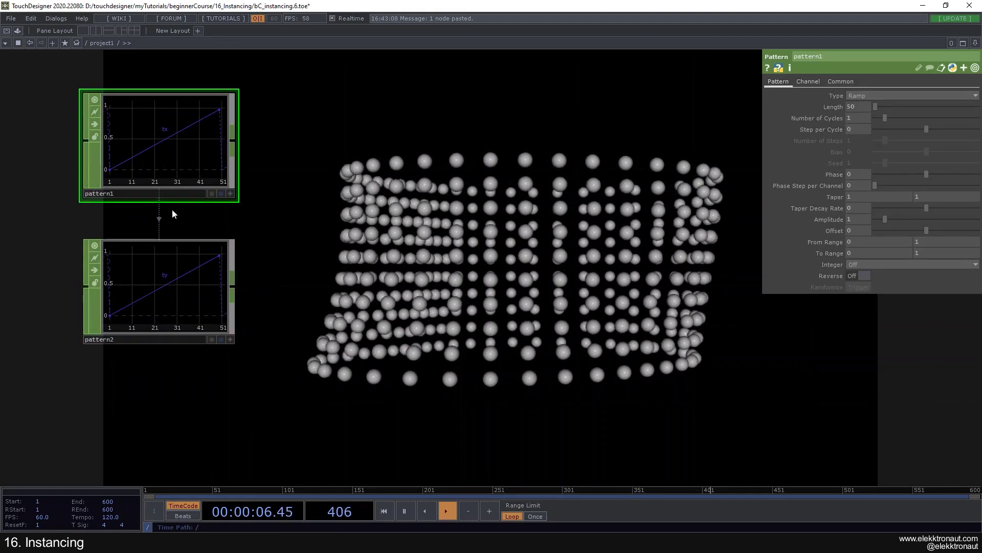
left_click_drag(172, 208, 252, 226)
left_click(255, 285)
scroll(254, 285, "down", 4)
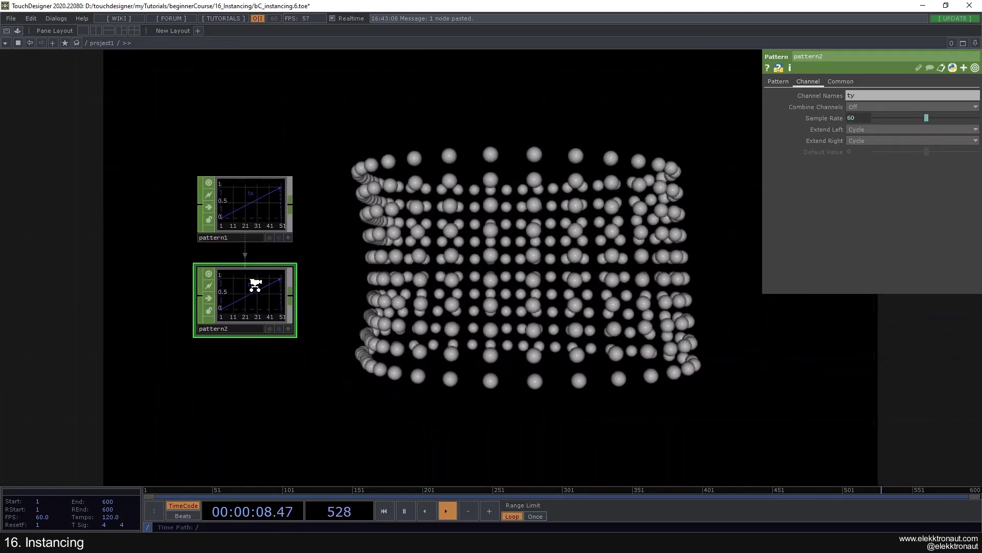
left_click_drag(167, 234, 270, 298)
scroll(291, 268, "down", 4)
scroll(24, 136, "up", 3)
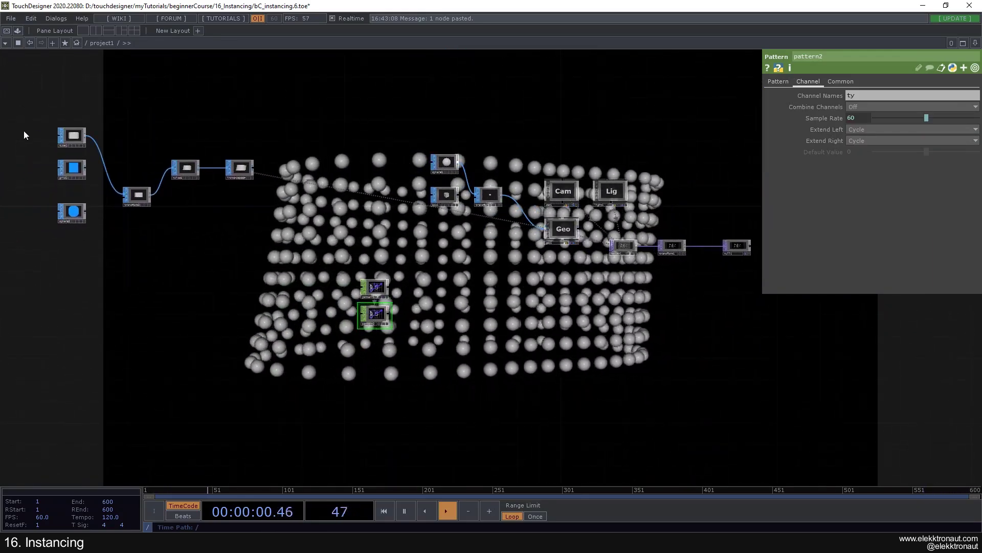
left_click(80, 177)
scroll(63, 157, "up", 3)
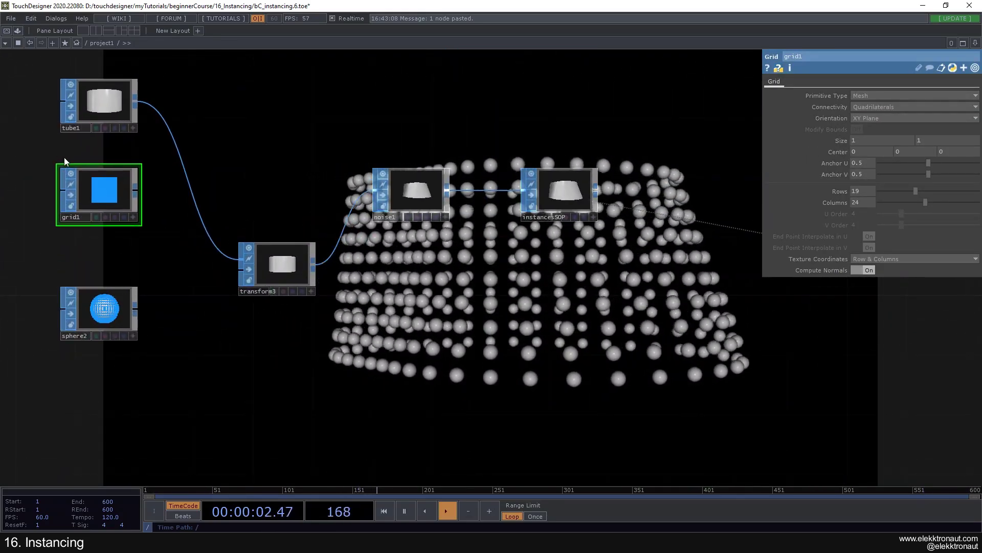
scroll(63, 157, "down", 5)
Step: Add a Merge CHOP after pattern1 and connect pattern2 to it as a second input
scroll(412, 299, "up", 3)
scroll(412, 298, "up", 3)
left_click_drag(435, 269, 240, 204)
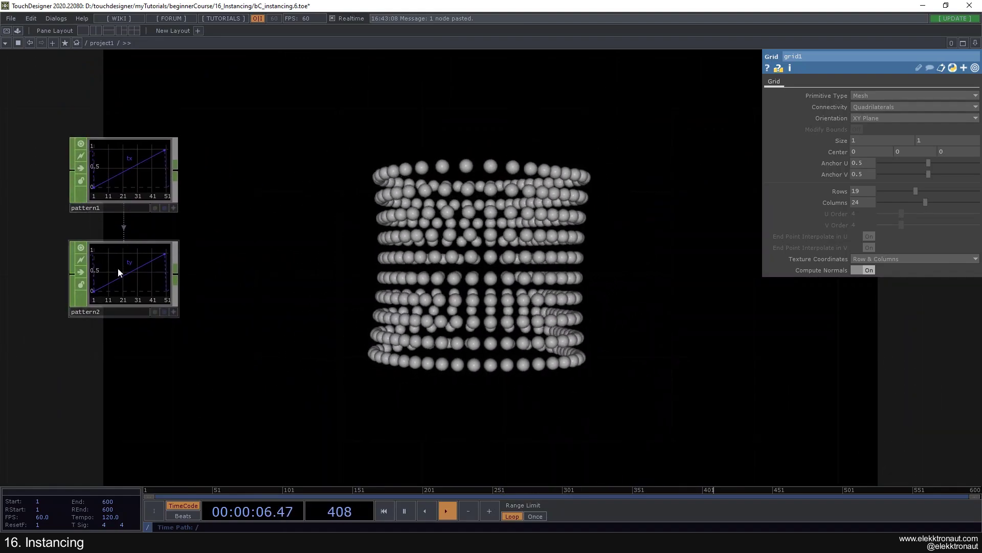
key("Tab")
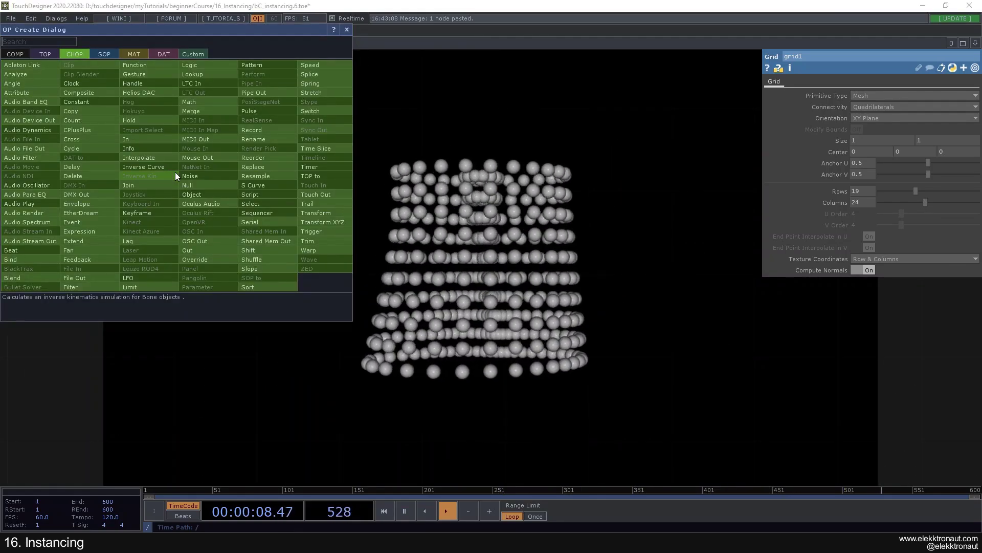
type("merg")
key("Return")
left_click(370, 165)
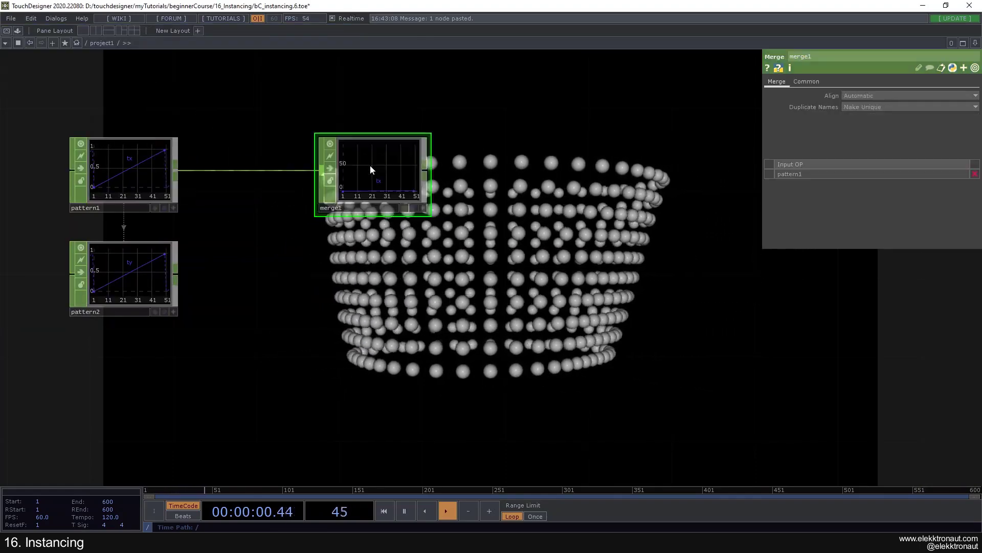
left_click_drag(179, 277, 321, 184)
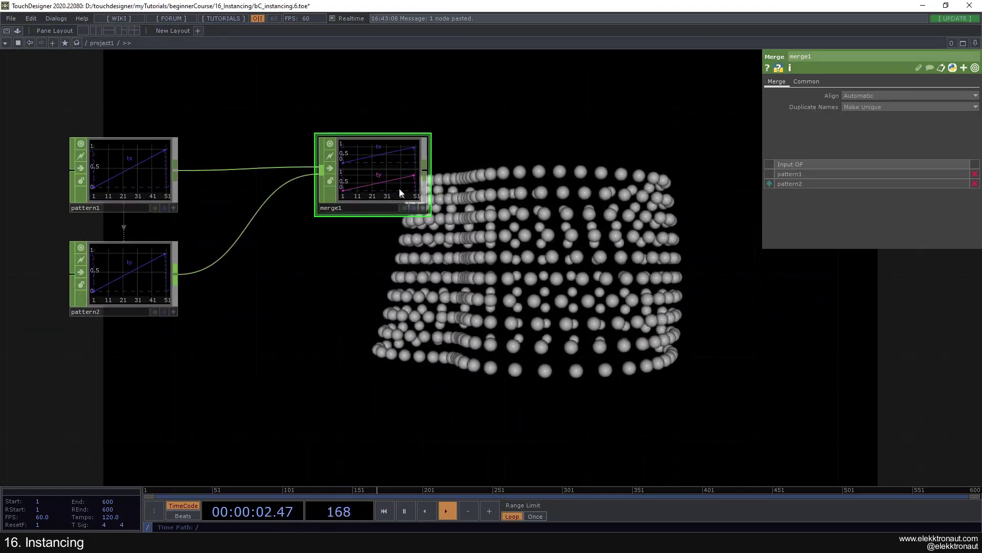
Step: Move merge1 farther from the pattern CHOPs and add a Null CHOP after it
left_click_drag(402, 193, 494, 185)
left_click_drag(597, 169, 309, 192)
right_click(271, 187)
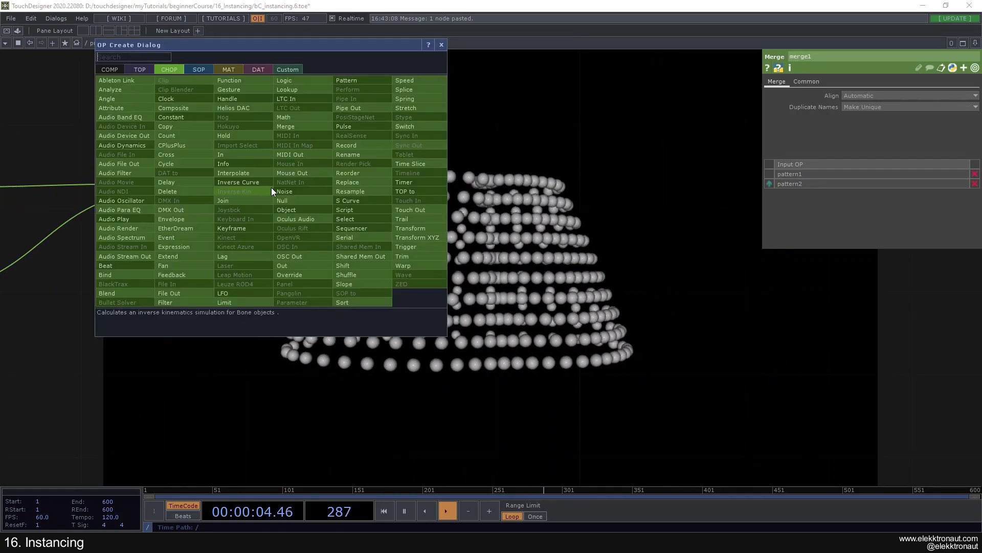
left_click(290, 198)
left_click(366, 192)
Step: Move pattern1 and pattern2 farther from merge1, placing pattern2 directly beneath pattern1 with a wider gap
scroll(399, 179, "down", 4)
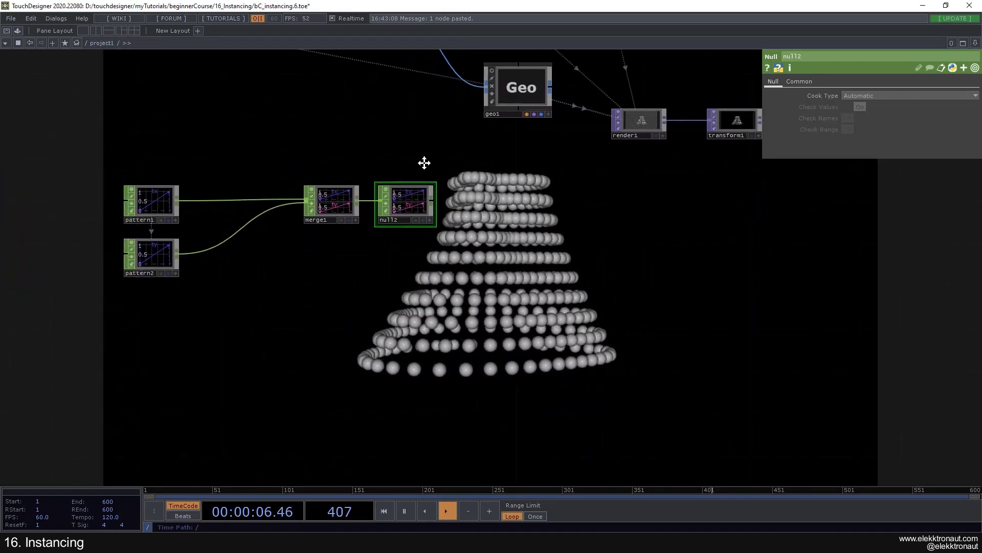
left_click_drag(240, 220, 177, 220)
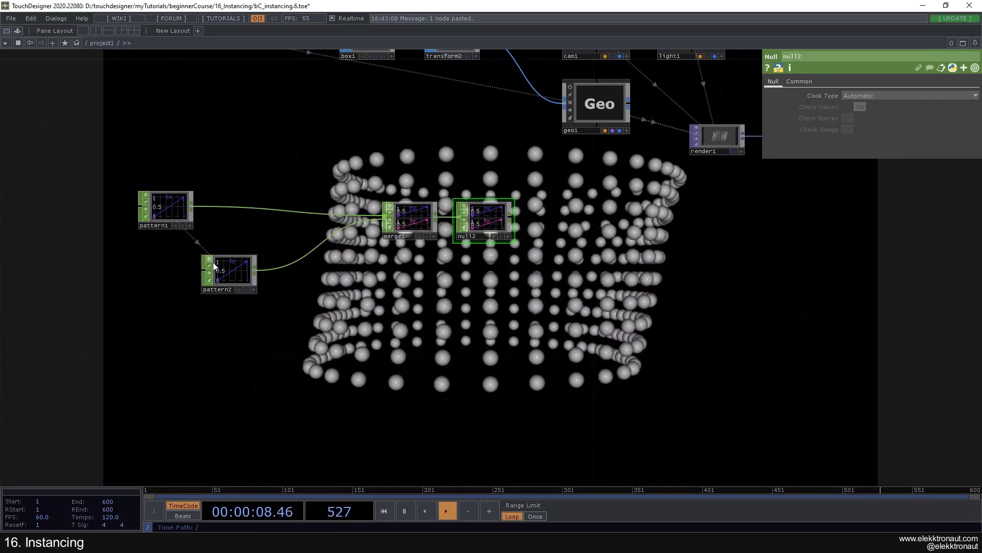
left_click_drag(213, 262, 149, 282)
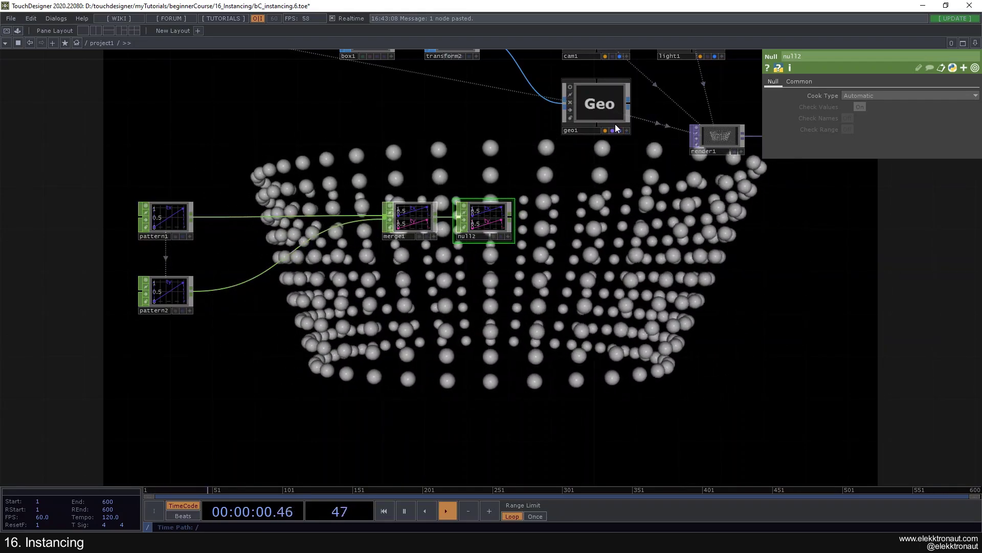
Step: Rename the Null CHOP after merge1 to instancesCHOP
type("cnesCHOP")
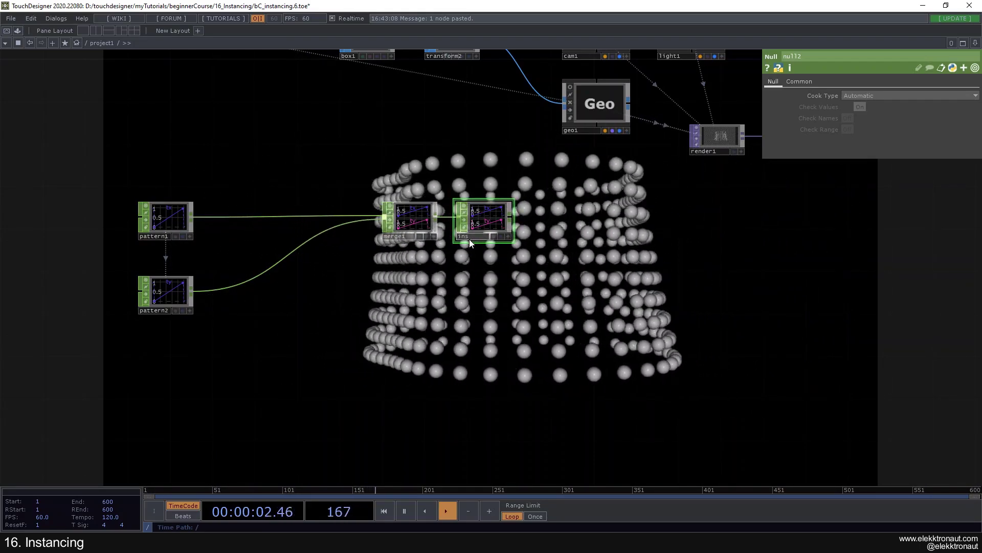
key("Return")
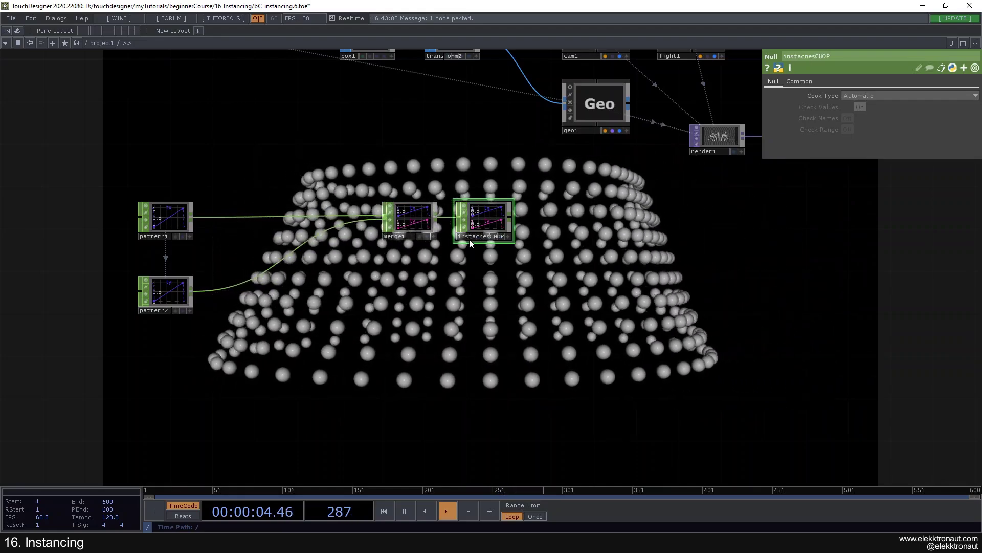
scroll(469, 239, "up", 4)
left_click(450, 253)
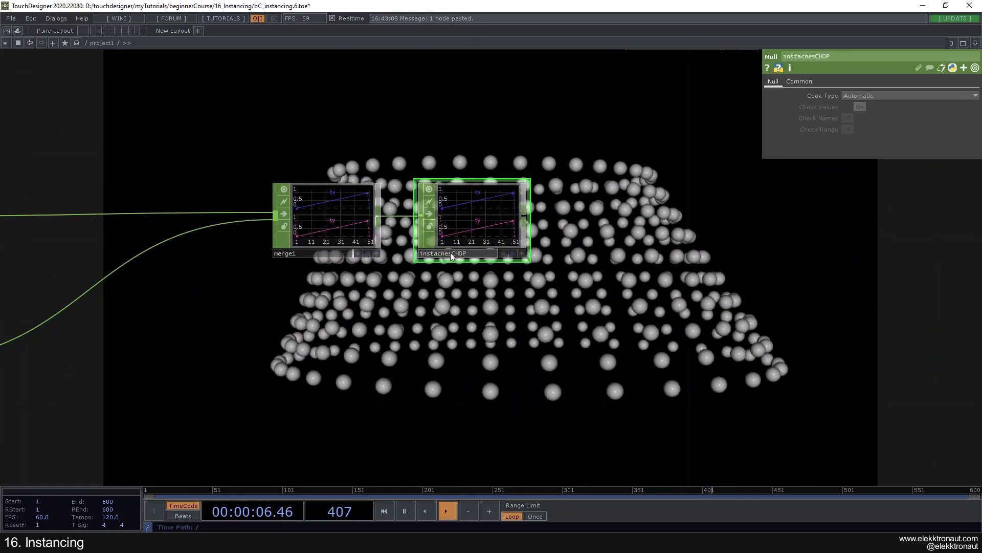
key("BackSpace")
key("BackSpace")
key("BackSpace")
type("nces")
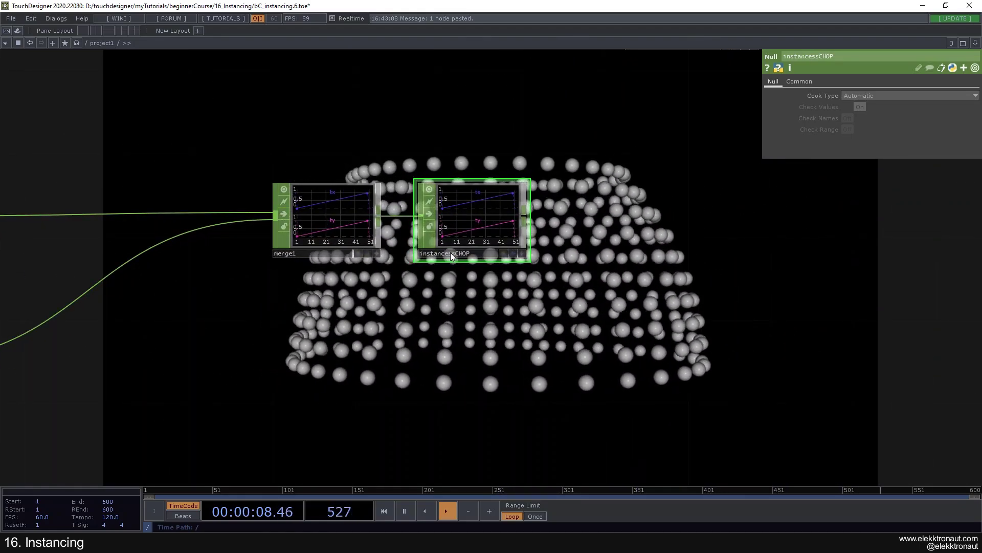
key("Return")
scroll(470, 250, "down", 2)
key("BackSpace")
key("Return")
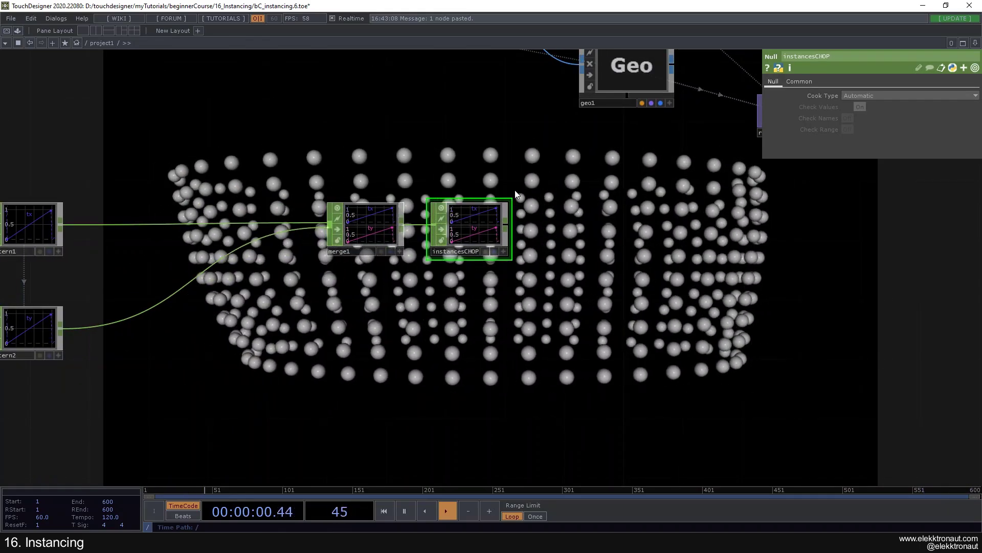
Step: Assign instancesCHOP as geo1's Default Instance OP and clear the P(0), P(1) and P(2) entries from Translate X, Y and Z
left_click_drag(513, 139, 375, 258)
left_click(496, 187)
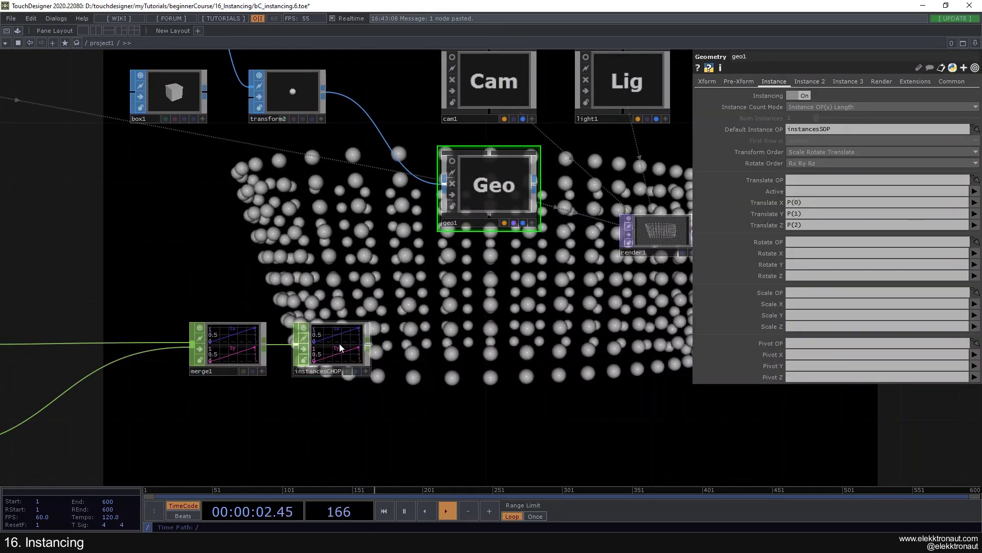
left_click_drag(337, 343, 829, 129)
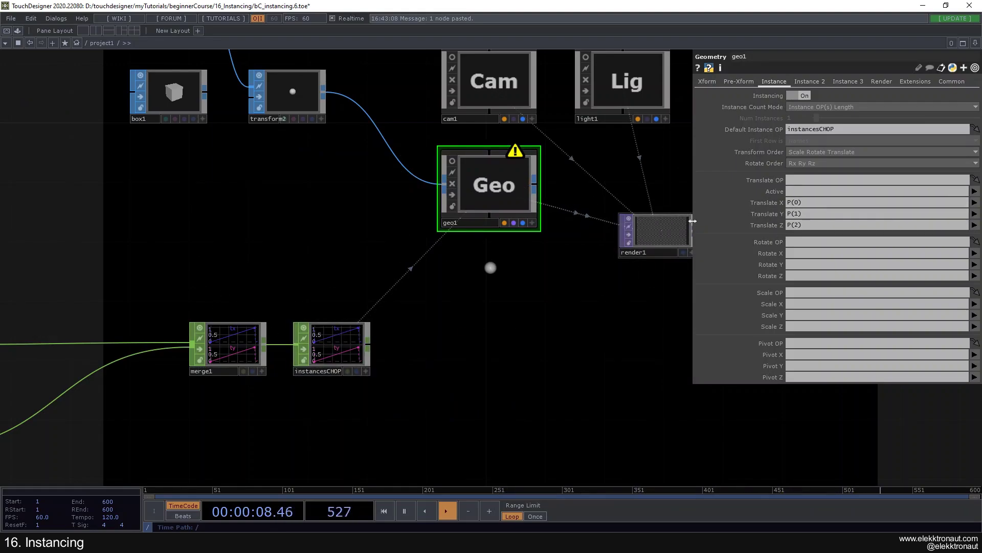
left_click(814, 206)
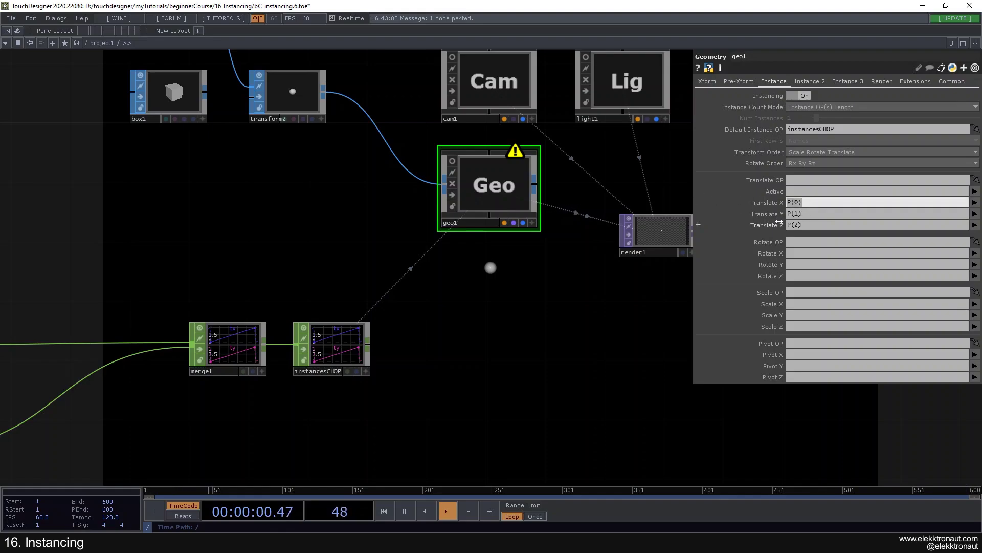
key("ctrl+z")
key("ctrl+z")
key("ctrl+z")
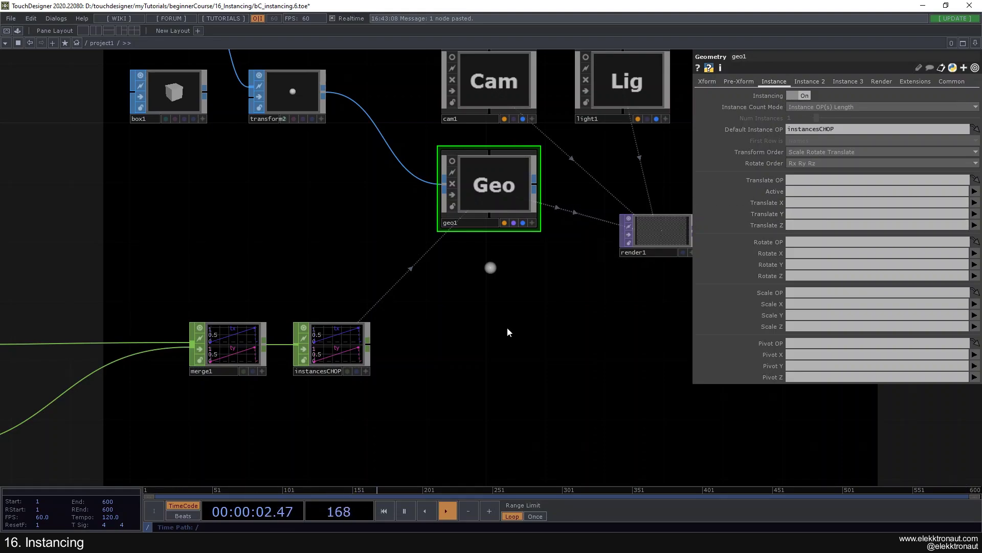
Step: Set geo1's instance Translate X to the tx channel
scroll(507, 328, "down", 4)
left_click_drag(518, 291, 542, 219)
scroll(199, 275, "up", 4)
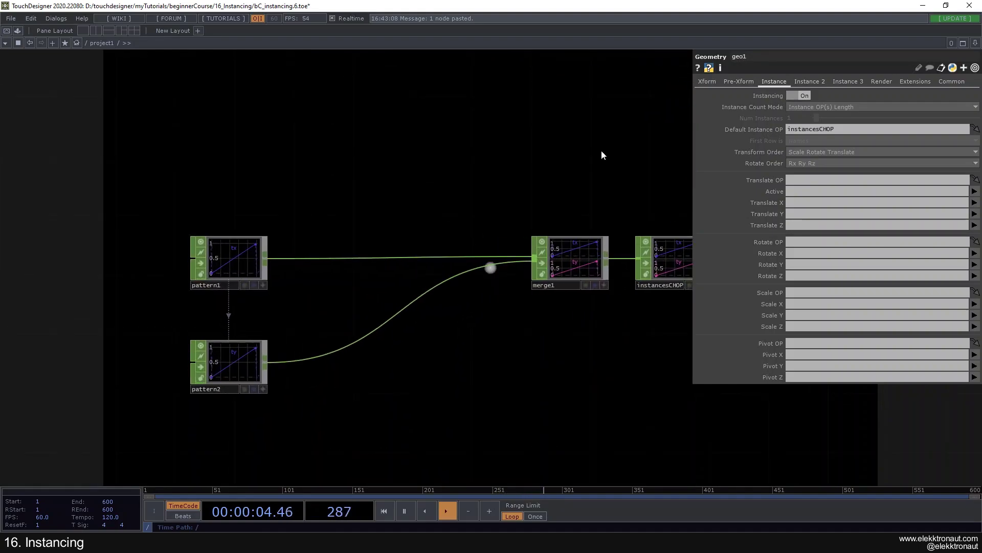
left_click(195, 229)
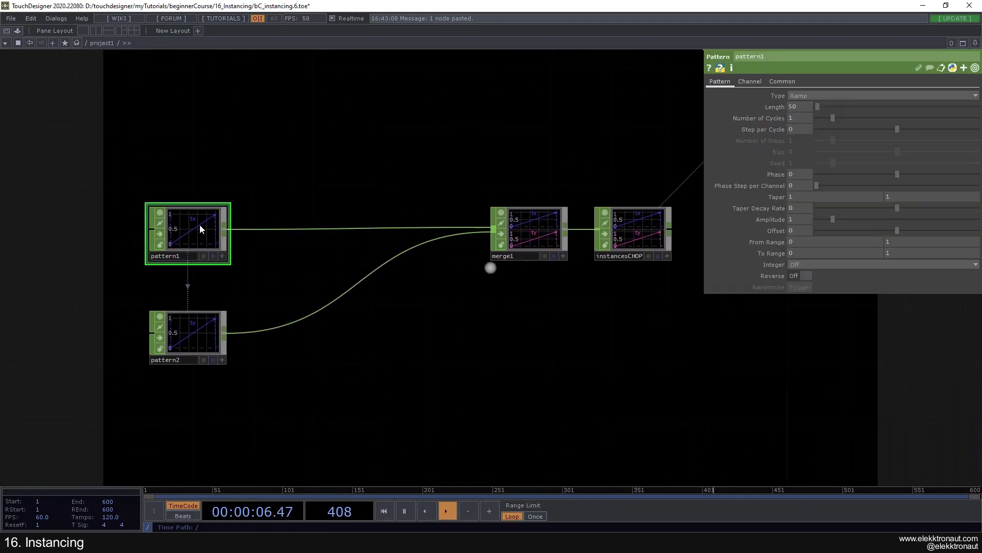
scroll(200, 229, "down", 4)
left_click(506, 149)
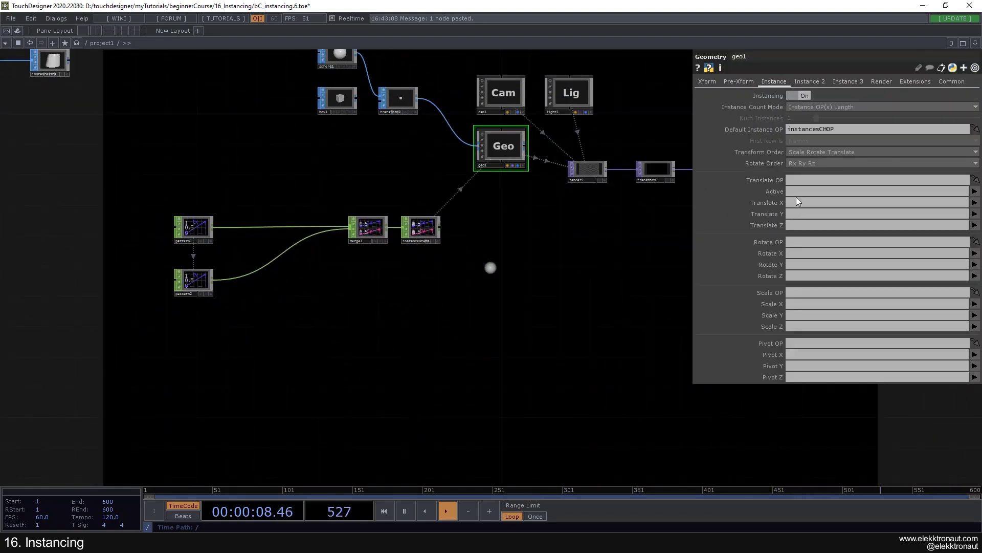
left_click(974, 203)
left_click(974, 214)
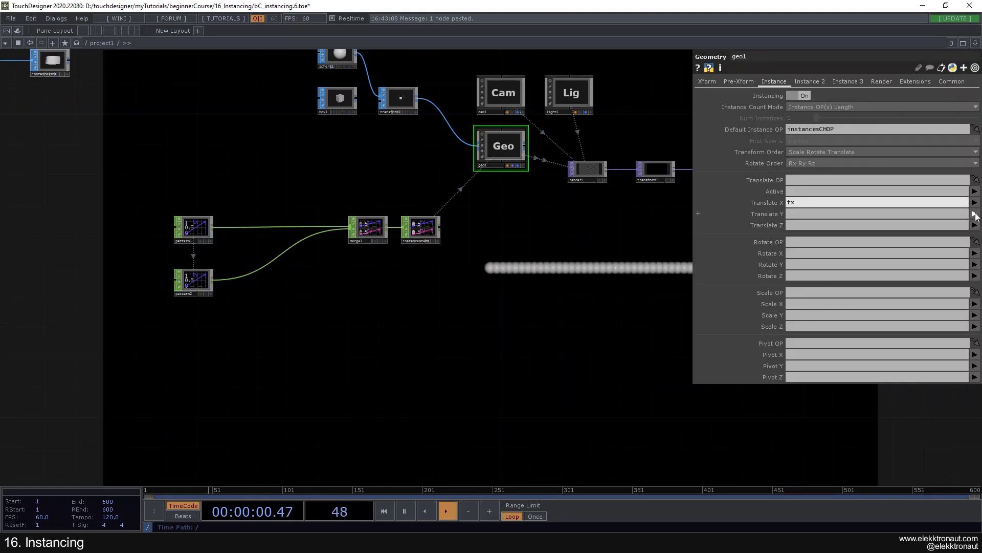
Step: Examine the rendered row of instances against pattern1's tx channel and its sample information
left_click_drag(381, 284, 226, 278)
left_click_drag(407, 288, 490, 299)
key("p")
left_click_drag(420, 309, 482, 260)
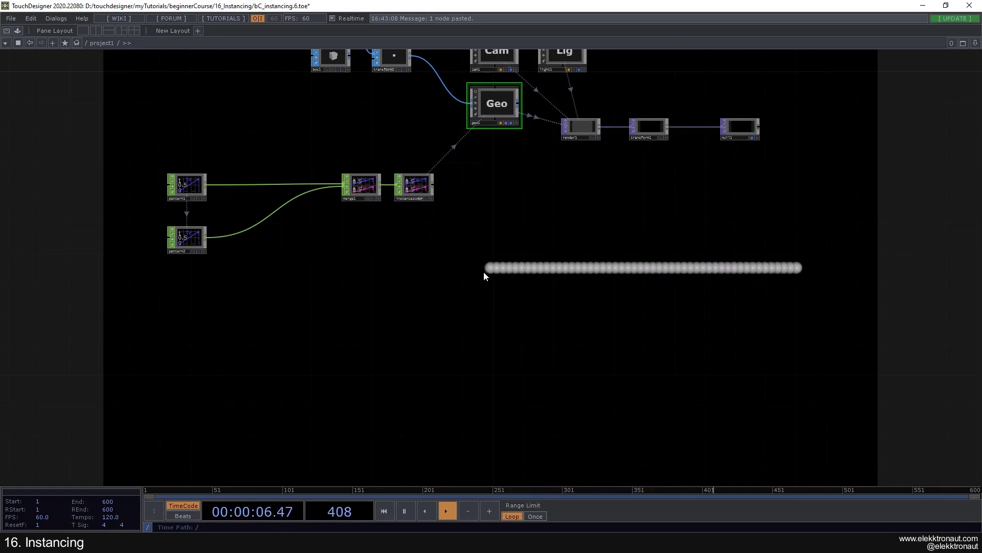
scroll(194, 185, "up", 2)
middle_click(197, 185)
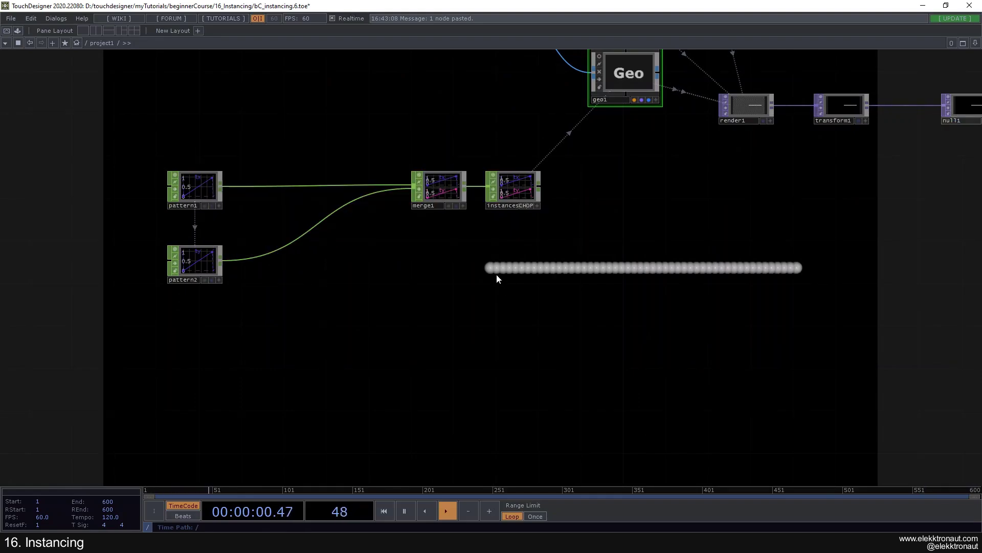
left_click_drag(498, 274, 430, 294)
scroll(241, 248, "up", 3)
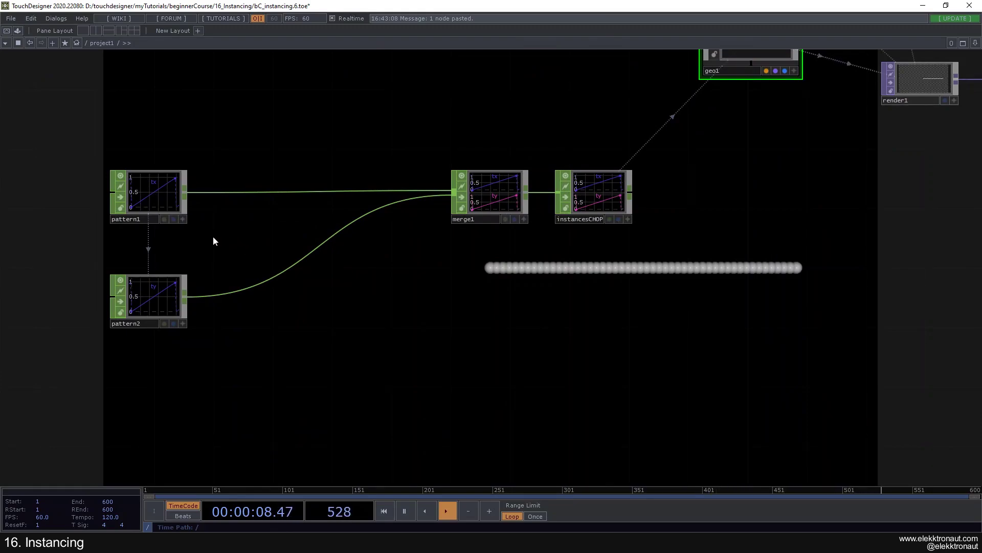
scroll(213, 241, "up", 3)
scroll(213, 240, "down", 3)
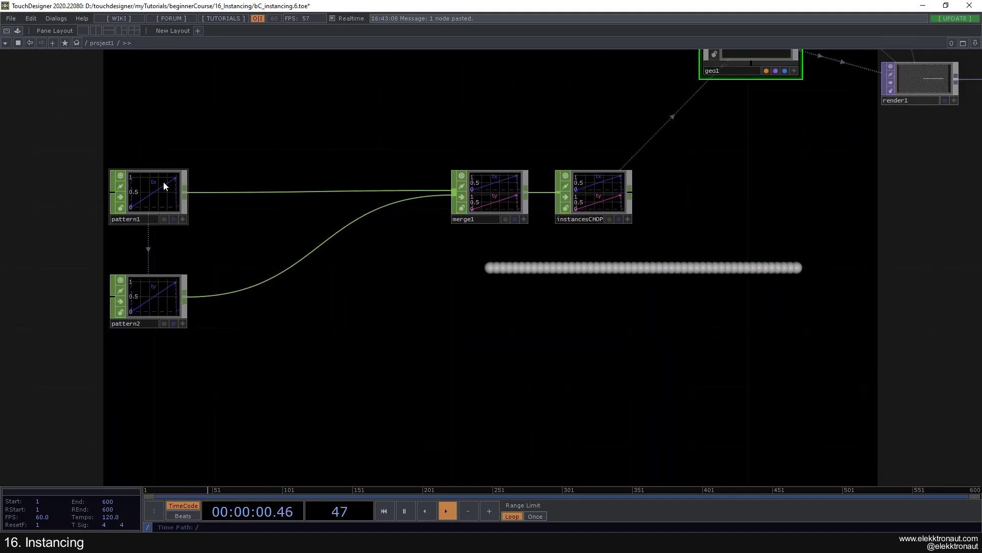
scroll(165, 205, "down", 3)
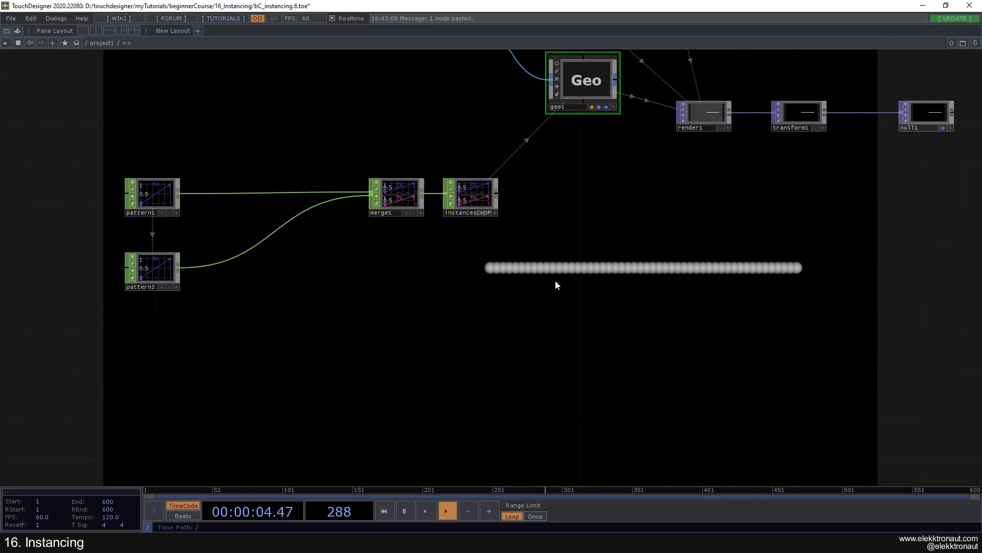
middle_click(131, 204)
Step: Insert a Math CHOP on the connection between pattern1 and merge1
right_click(193, 195)
key("Escape")
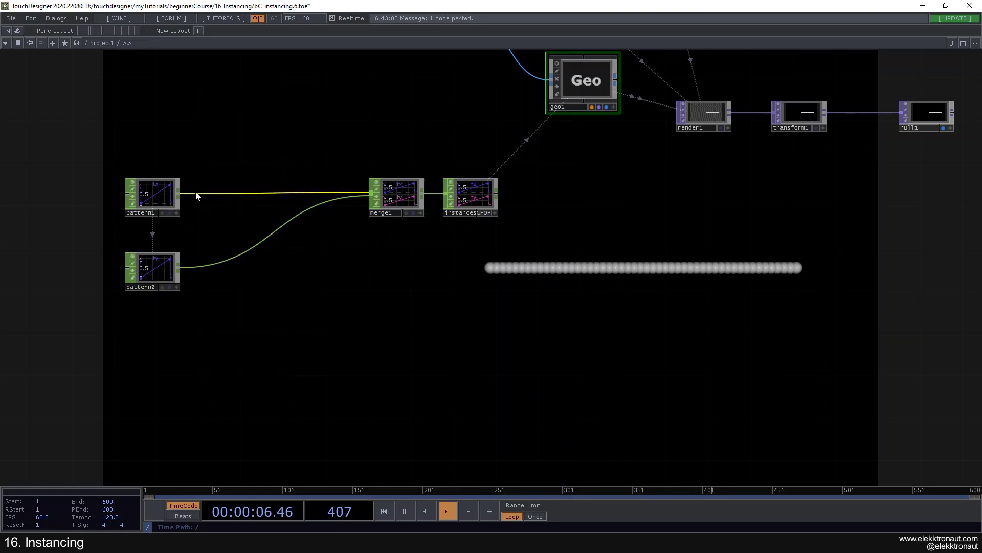
right_click(200, 193)
left_click(201, 182)
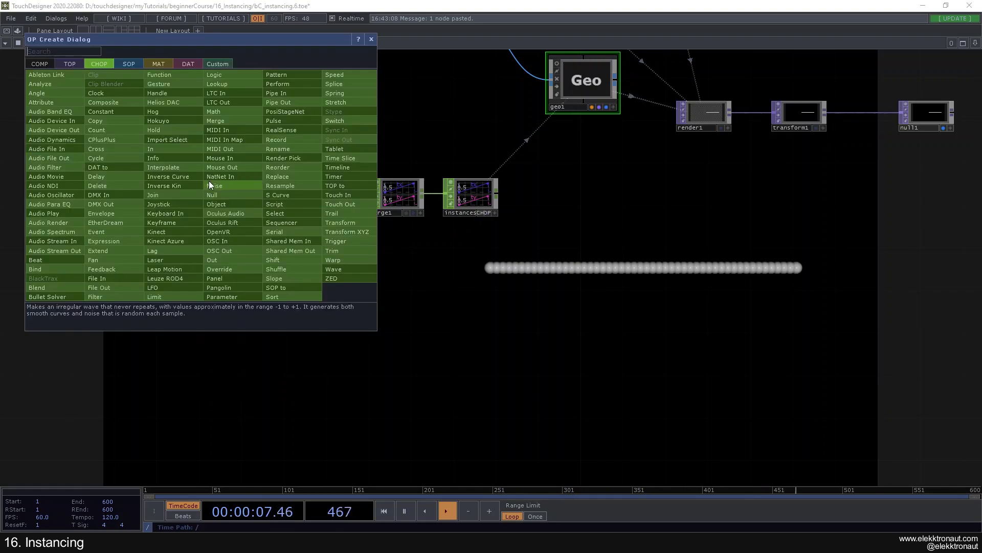
left_click(241, 107)
left_click(244, 201)
key("p")
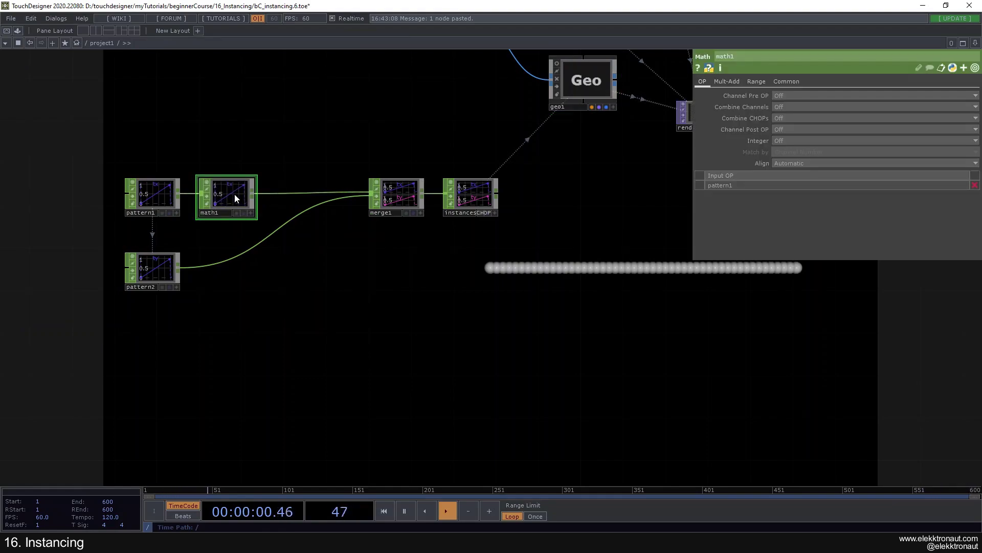
key("p")
key("p")
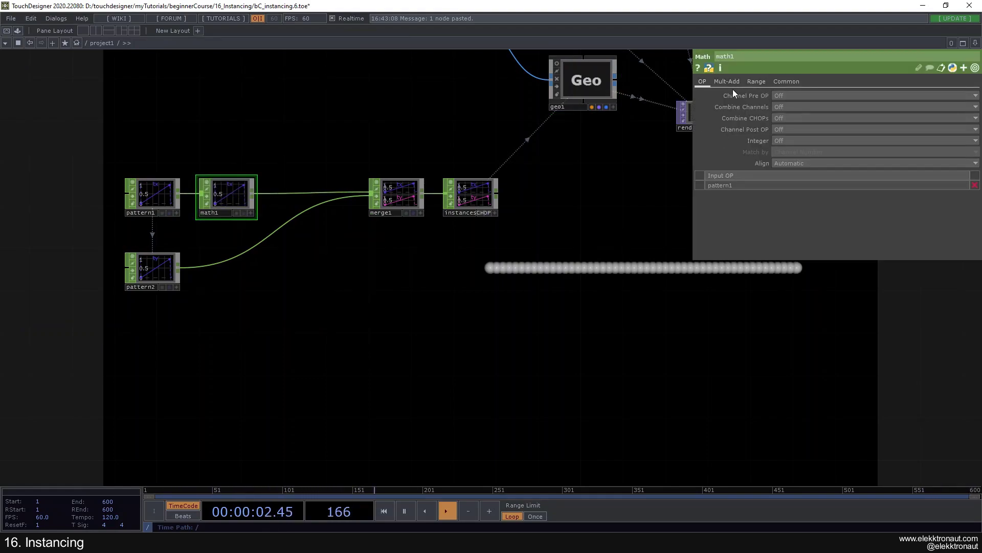
Step: Set the lower To Range value of math1 to -1 so tx runs from -1 to 1
left_click(755, 83)
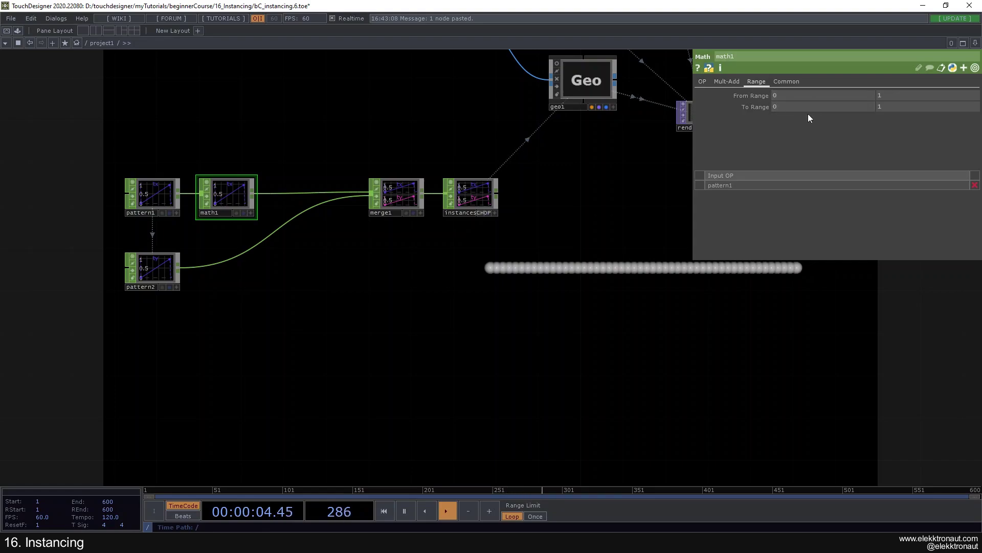
left_click(774, 106)
type("-1")
key("Return")
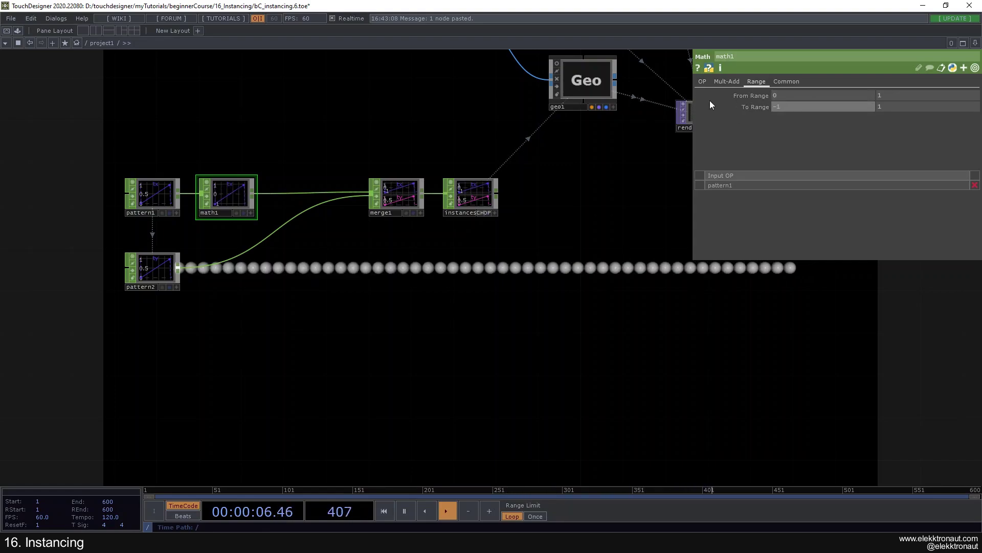
Step: Set geo1's instance Translate Y to the ty channel
scroll(575, 233, "down", 2)
left_click_drag(544, 209, 448, 127)
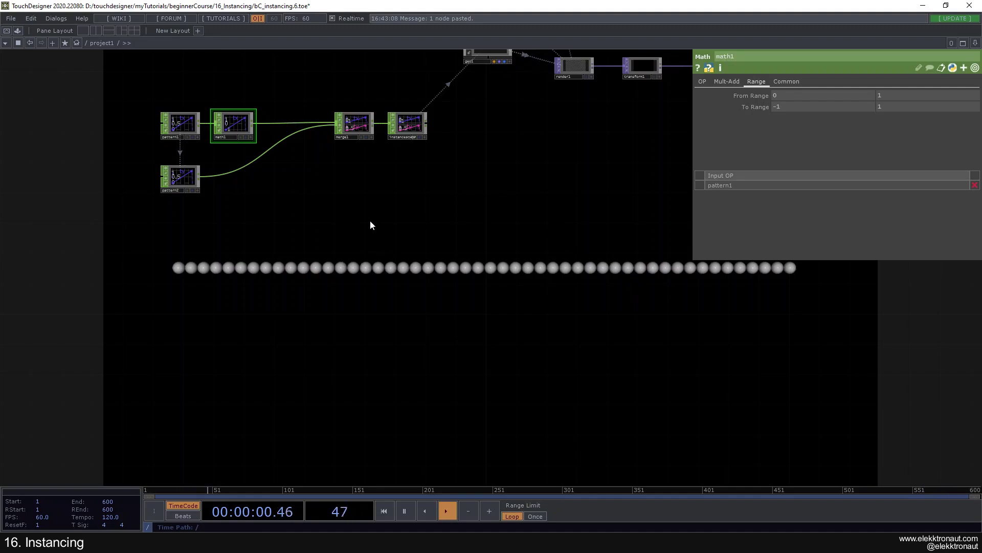
left_click_drag(371, 221, 308, 280)
scroll(132, 254, "up", 3)
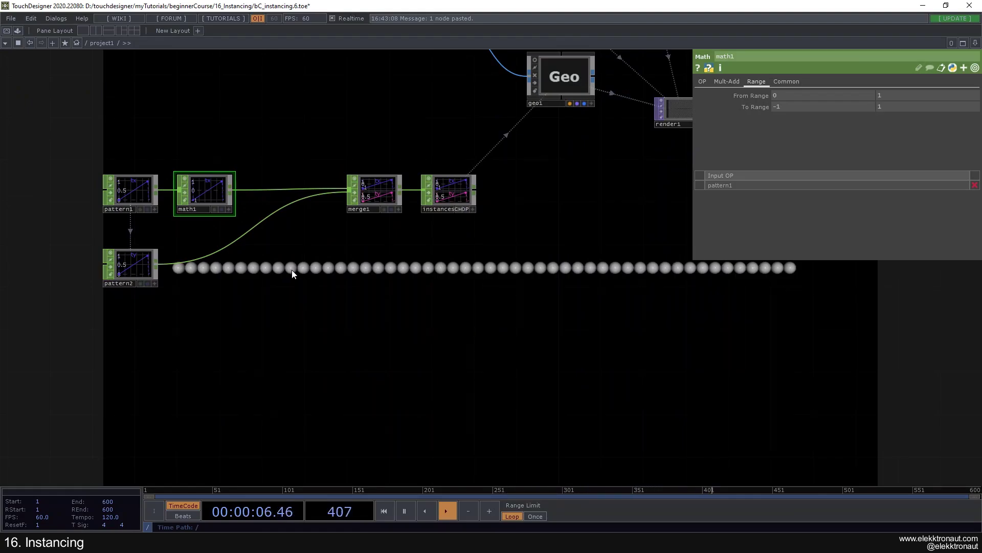
left_click_drag(519, 237, 523, 277)
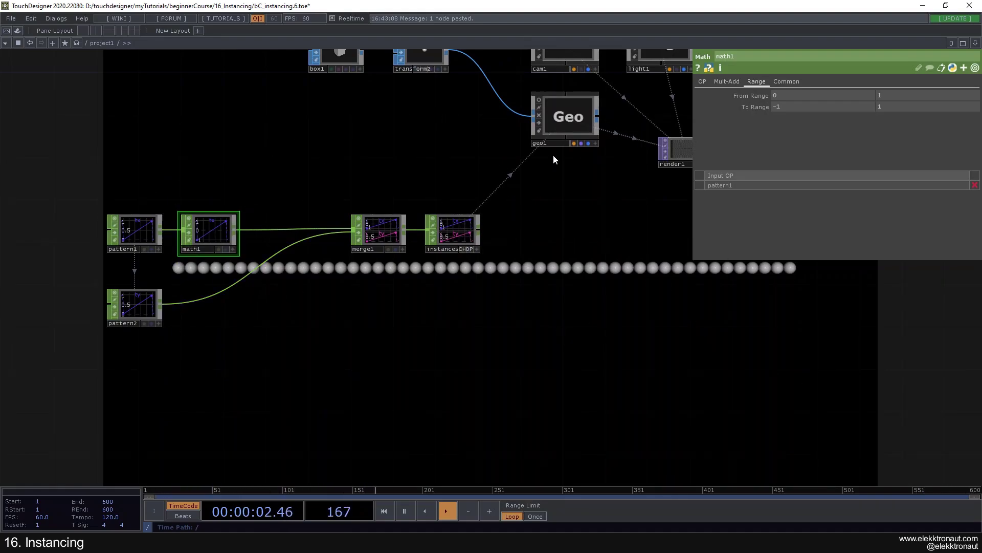
left_click(562, 129)
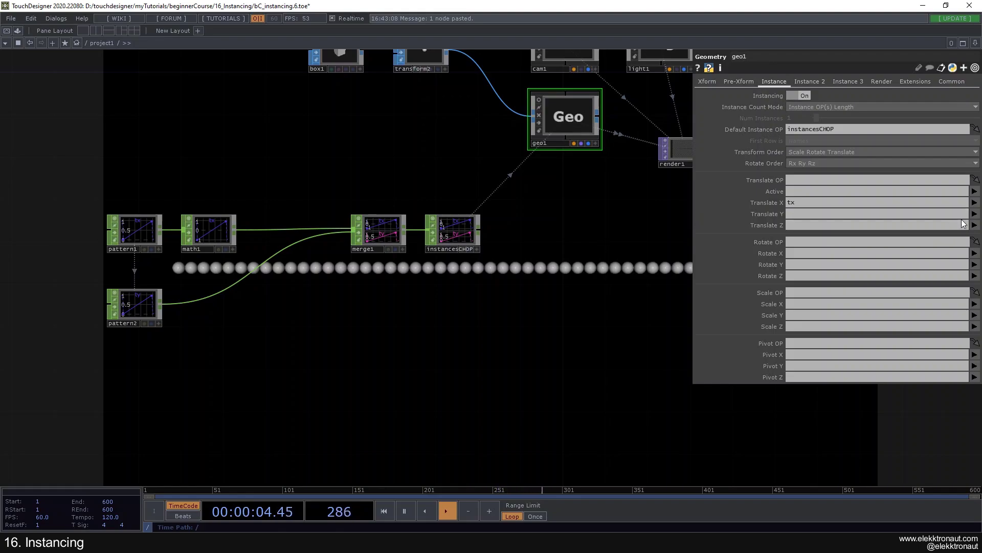
left_click(974, 213)
left_click(974, 235)
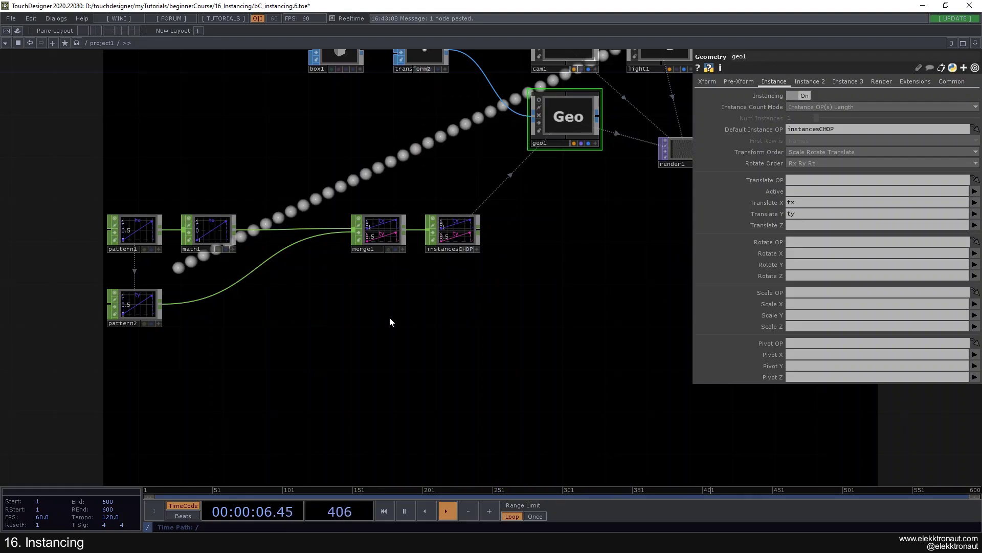
Step: Change pattern2's type to Sine and set its amplitude to .5
scroll(205, 309, "up", 3)
left_click(217, 308)
left_click_drag(362, 285, 344, 194)
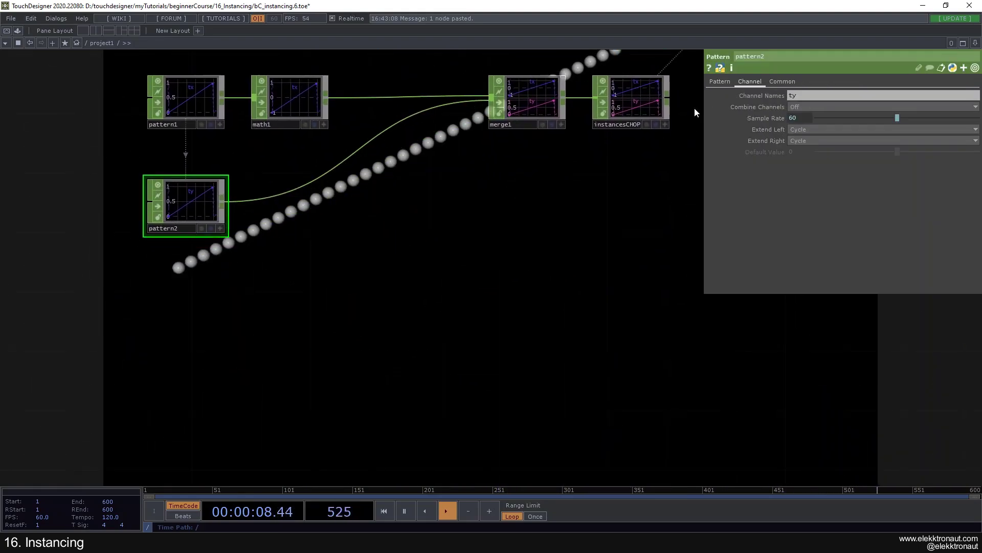
left_click(723, 82)
left_click(809, 97)
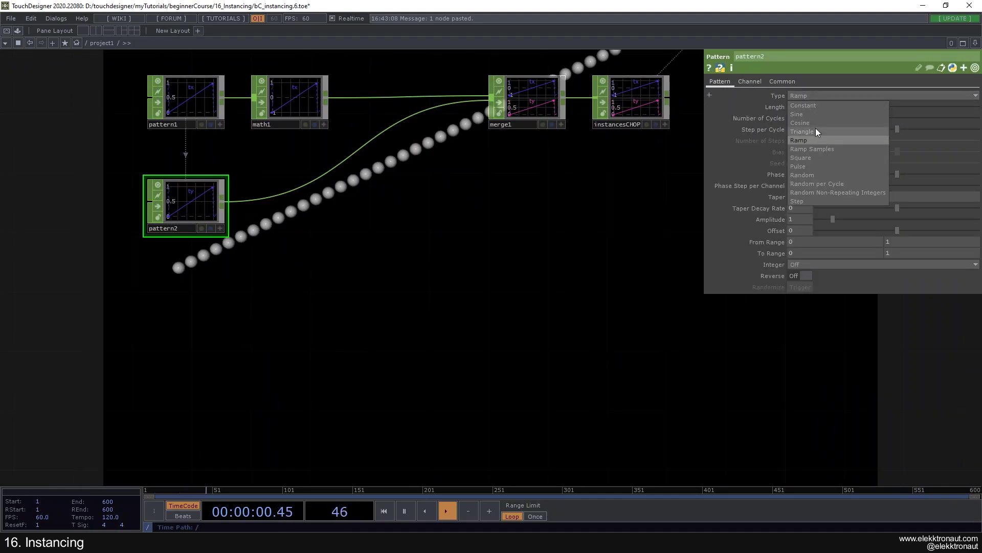
left_click(817, 114)
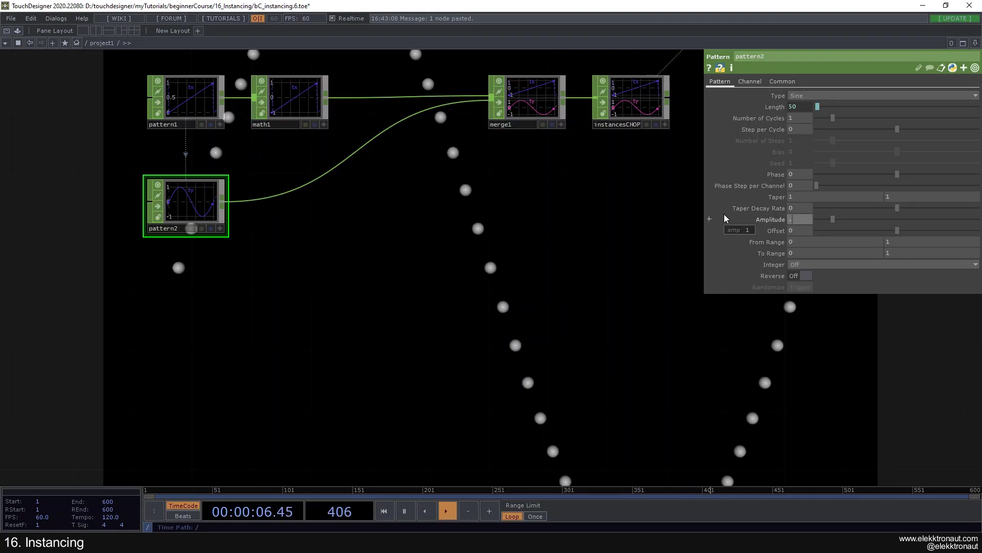
key("Return")
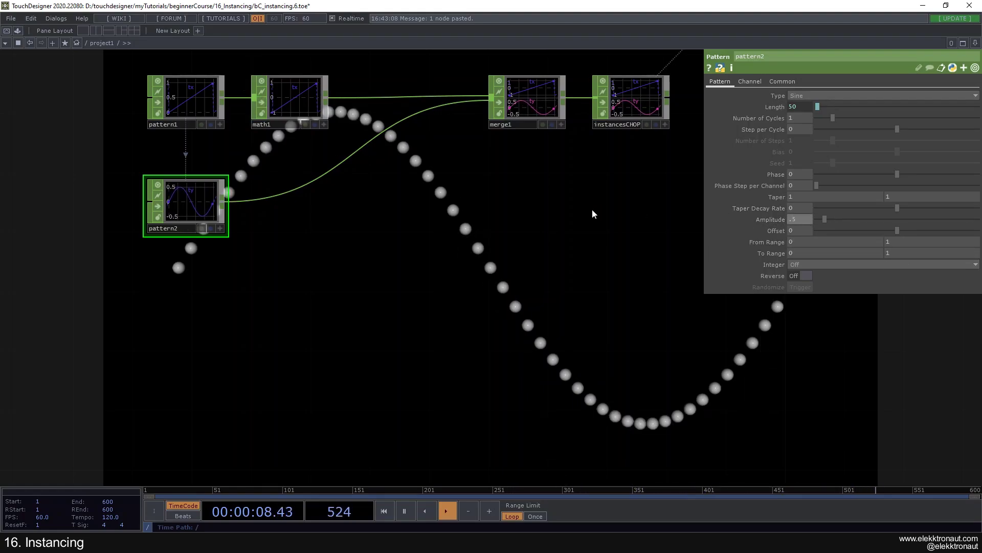
scroll(576, 215, "down", 3)
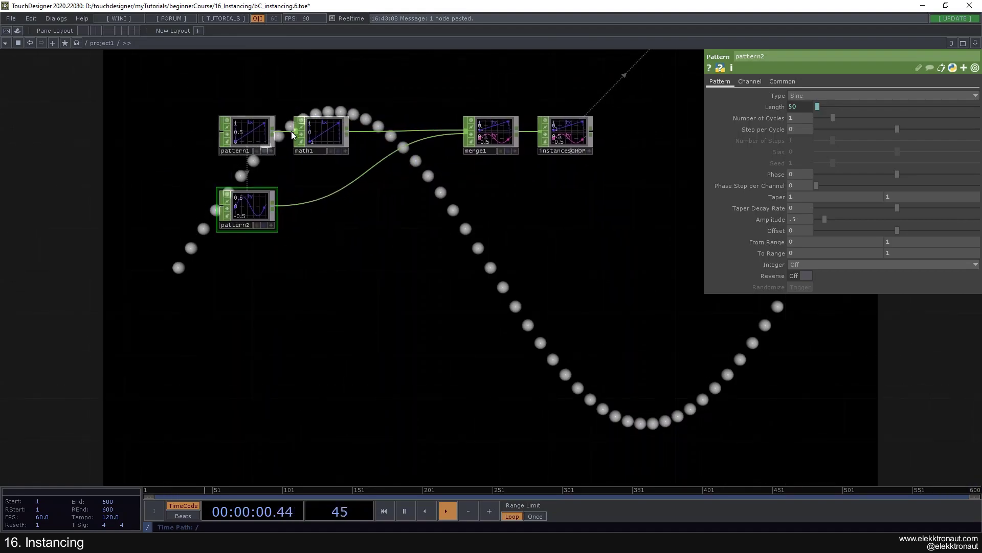
left_click_drag(360, 248, 256, 296)
scroll(274, 254, "down", 2)
scroll(182, 232, "up", 5)
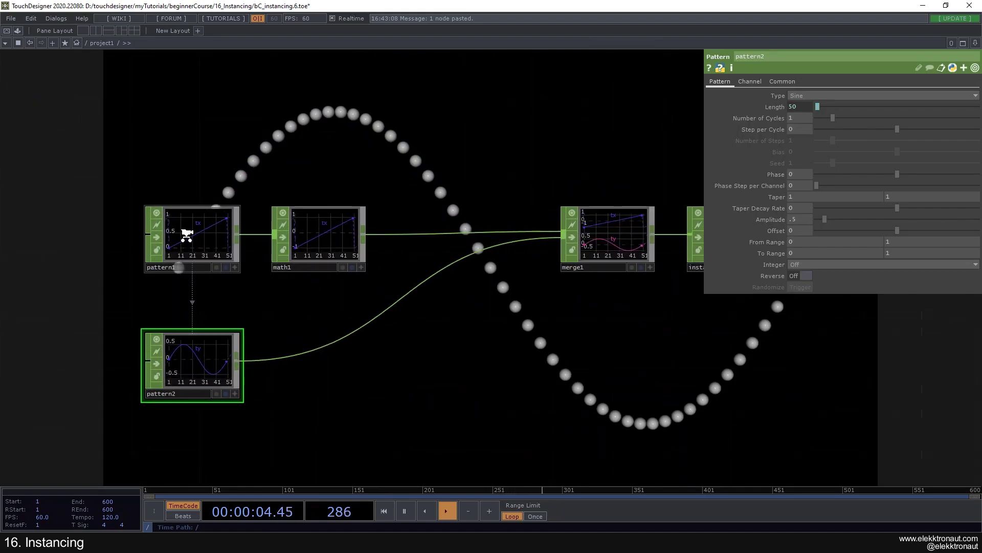
Step: Examine the tx ramp in pattern1 and the ty sine wave in pattern2 alongside the rendered instances
left_click(177, 243)
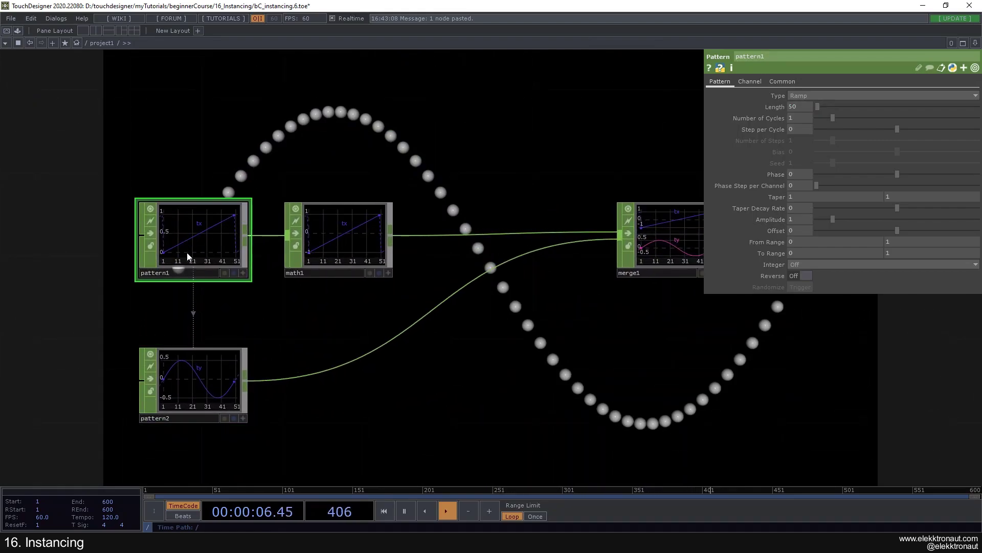
left_click_drag(400, 235, 240, 16)
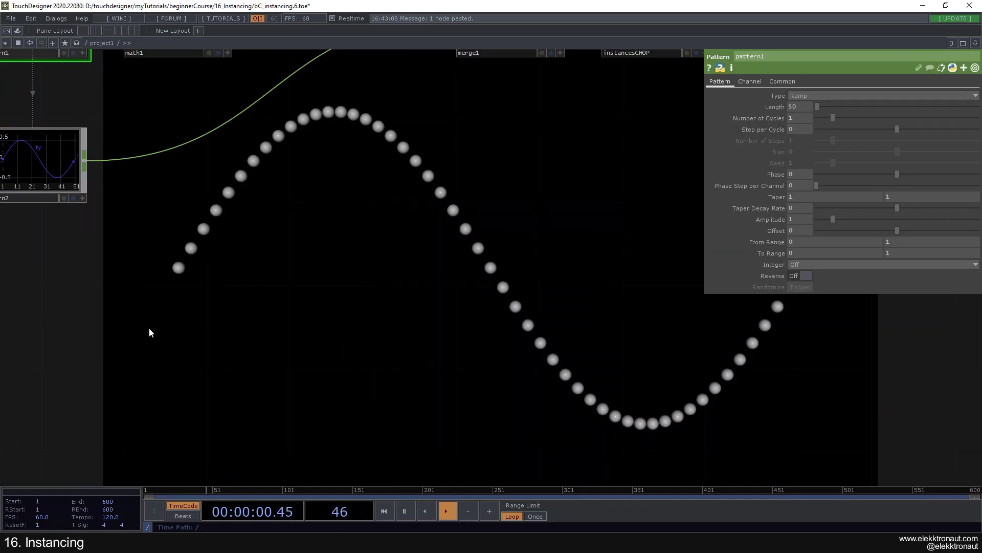
left_click_drag(323, 313, 499, 370)
left_click(203, 220)
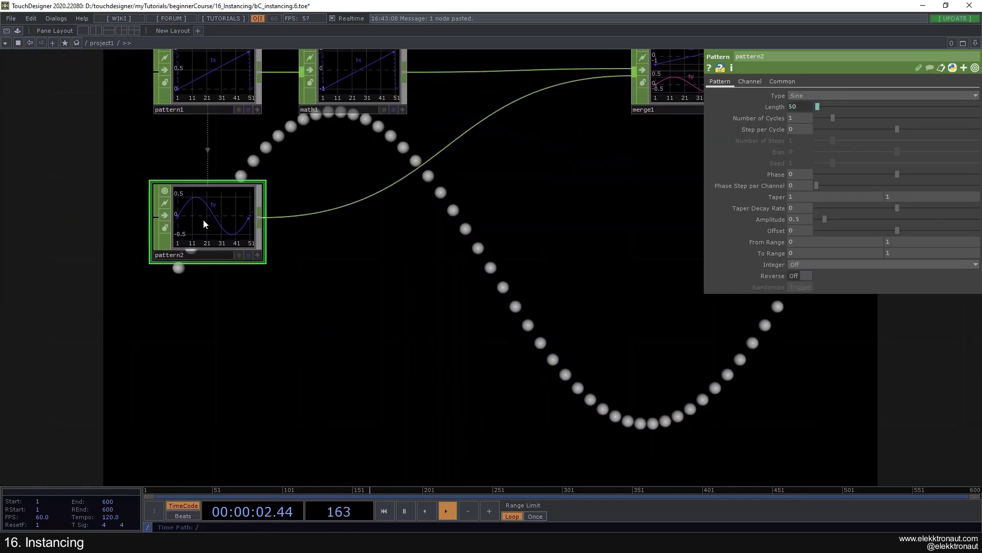
mouse_move(398, 274)
left_mouse_down()
mouse_move(394, 252)
mouse_move(333, 204)
left_mouse_up()
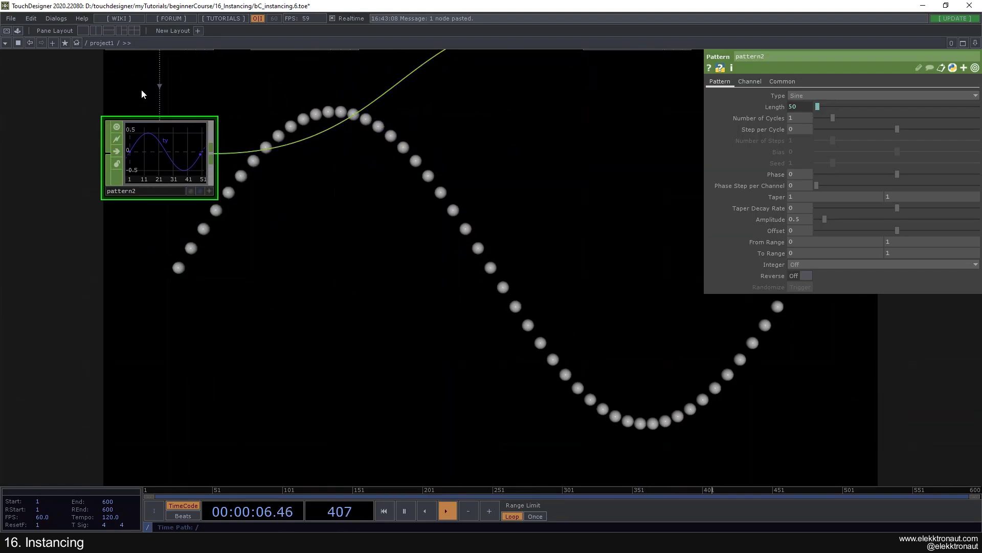
scroll(143, 94, "up", 2)
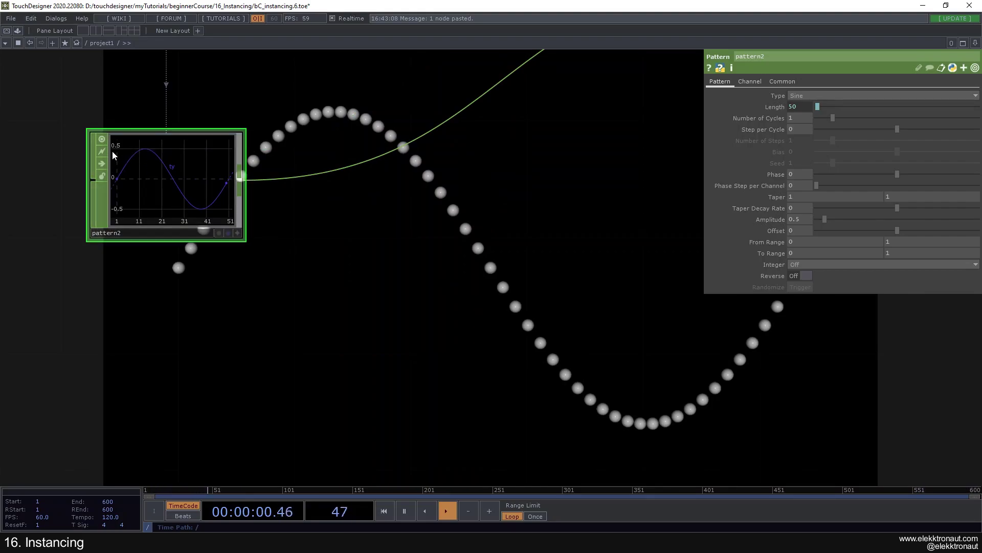
scroll(121, 188, "up", 2)
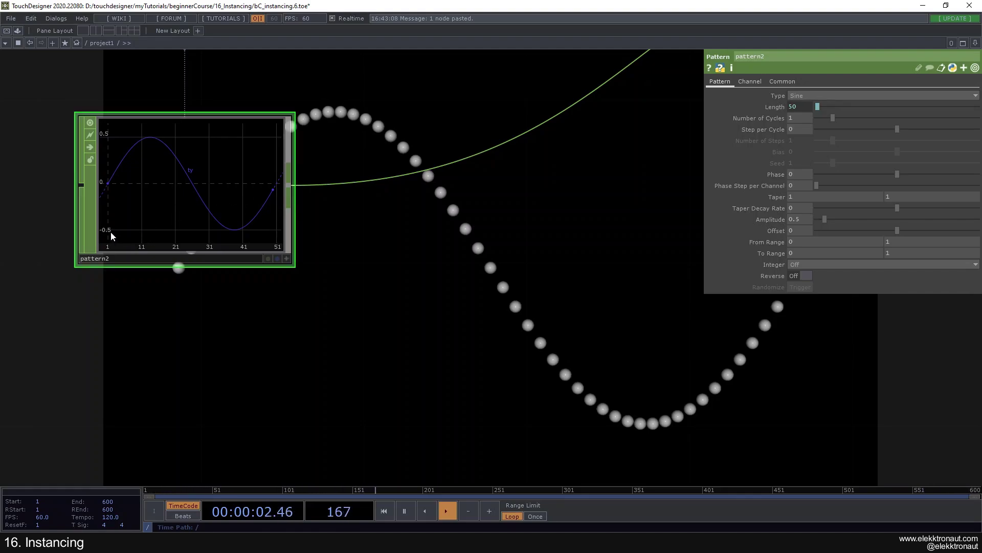
scroll(241, 219, "down", 6)
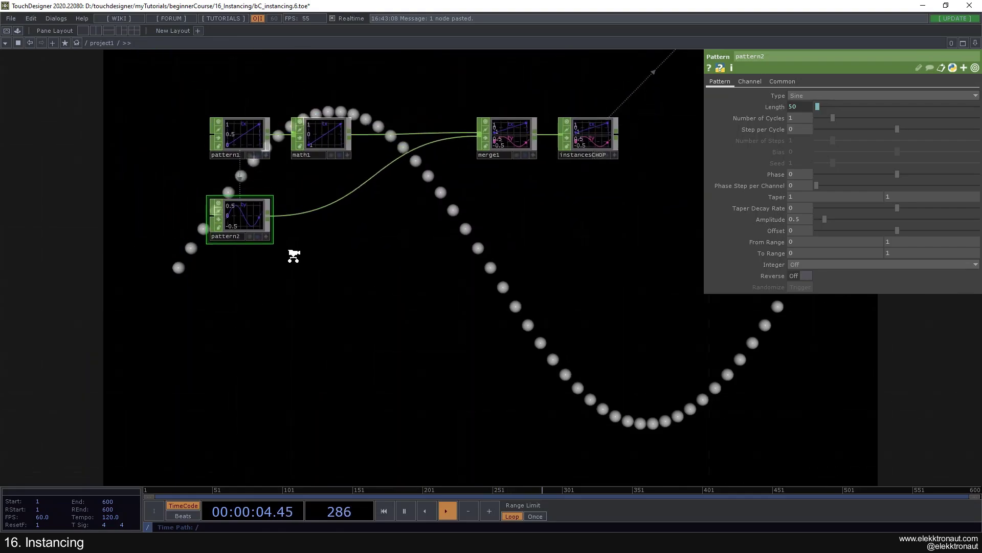
scroll(173, 226, "up", 3)
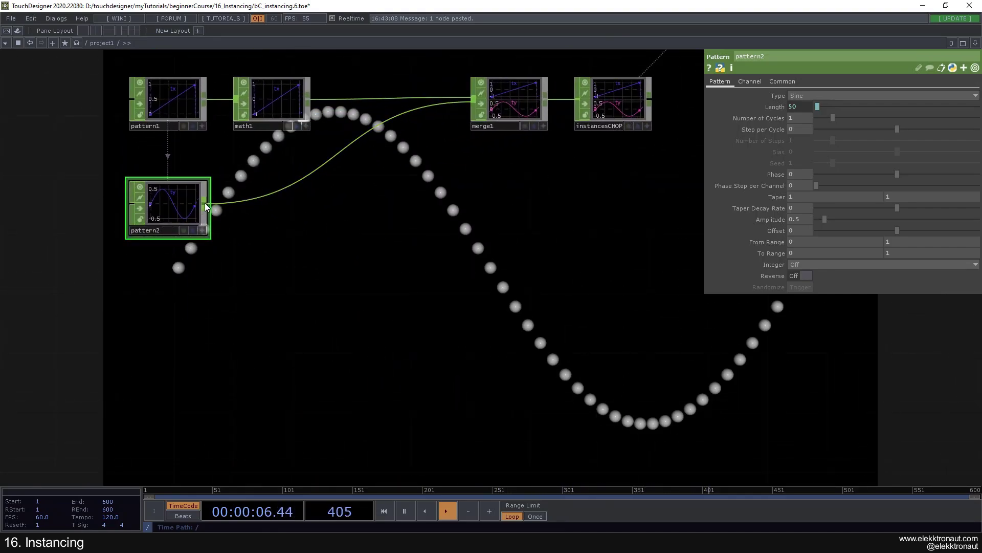
scroll(207, 216, "down", 3)
Step: Animate the sine wave by setting pattern2's phase to the expression absTime.seconds
left_click_drag(252, 233, 222, 213)
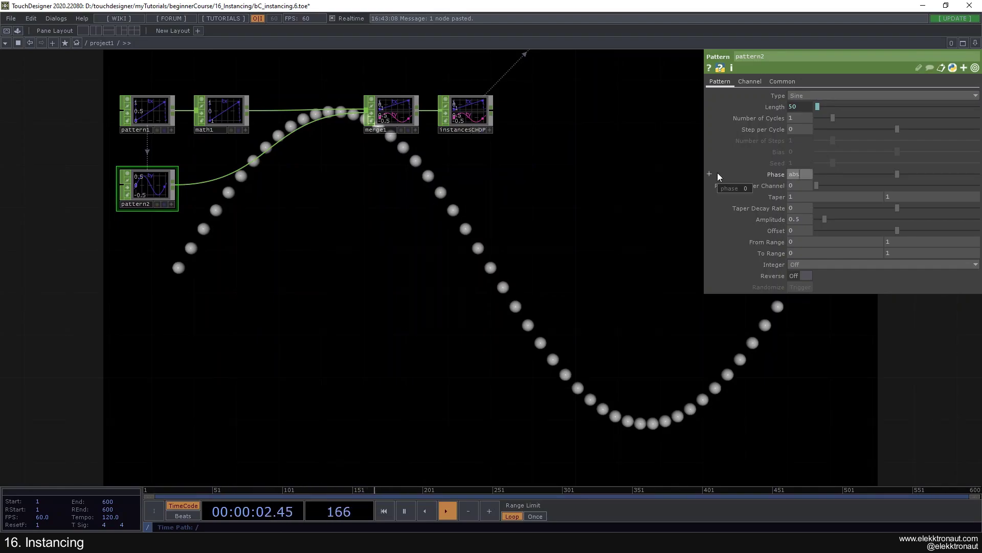
type("absTime")
type(".seco")
type("nds")
key("Return")
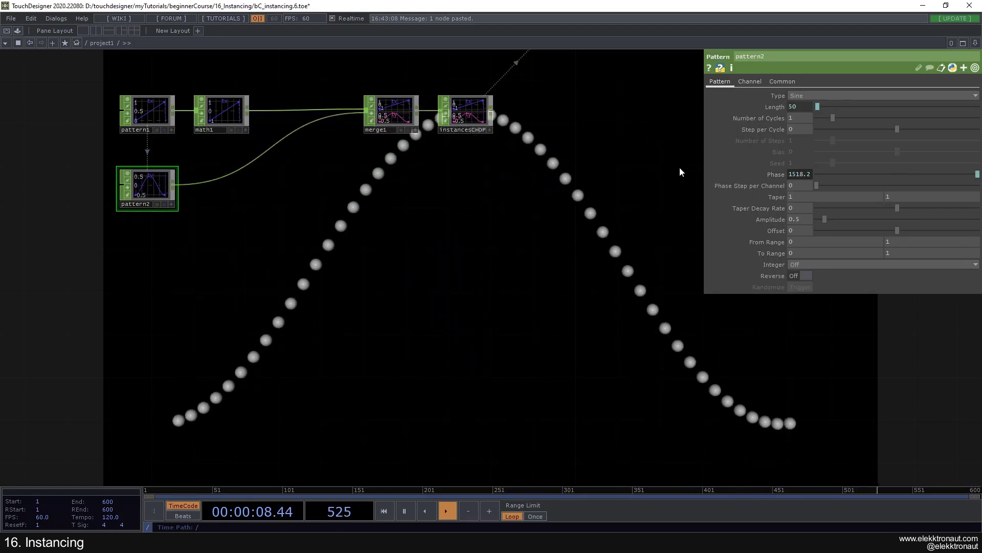
Step: Try a length of 10 on pattern1 to reduce the number of instances, and undo the change
scroll(142, 185, "up", 4)
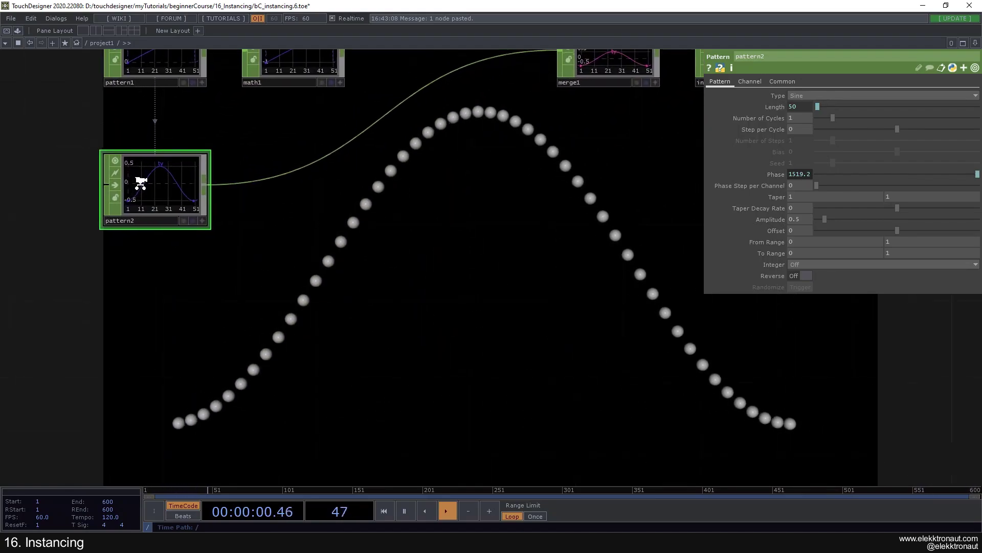
scroll(191, 188, "down", 4)
mouse_move(309, 224)
left_mouse_down()
mouse_move(389, 252)
mouse_move(307, 234)
left_mouse_up()
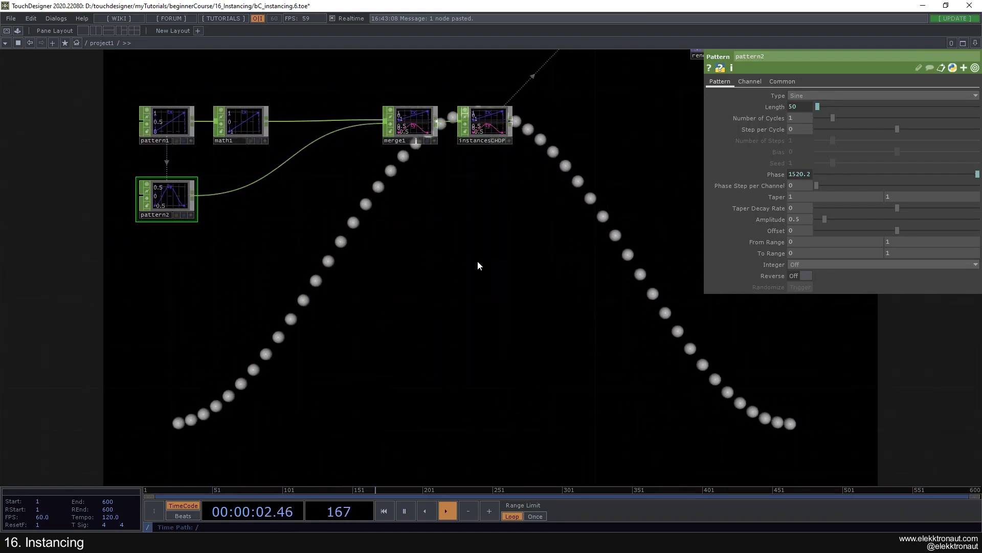
scroll(477, 260, "down", 4)
scroll(400, 243, "up", 4)
left_click_drag(445, 246, 347, 255)
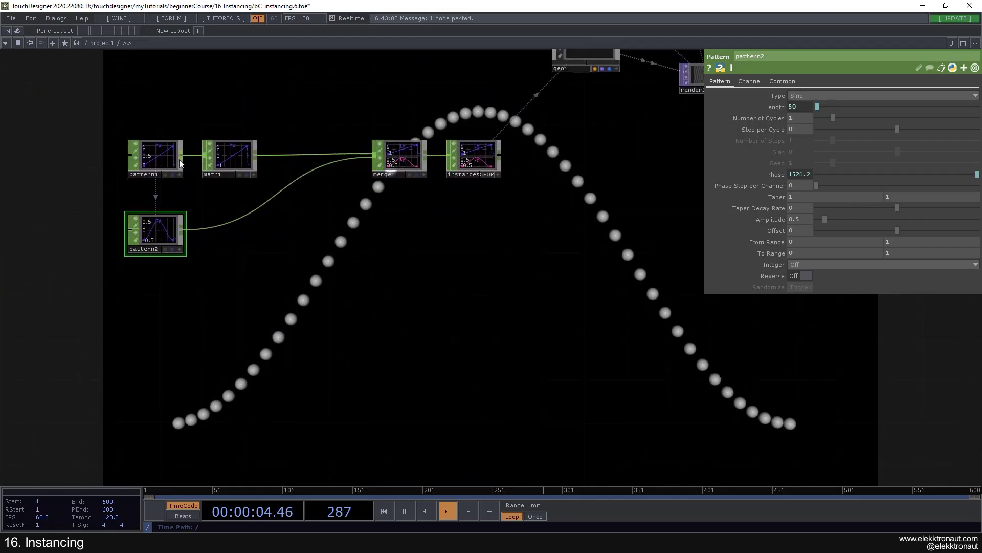
left_click(155, 159)
left_click_drag(793, 105, 568, 198)
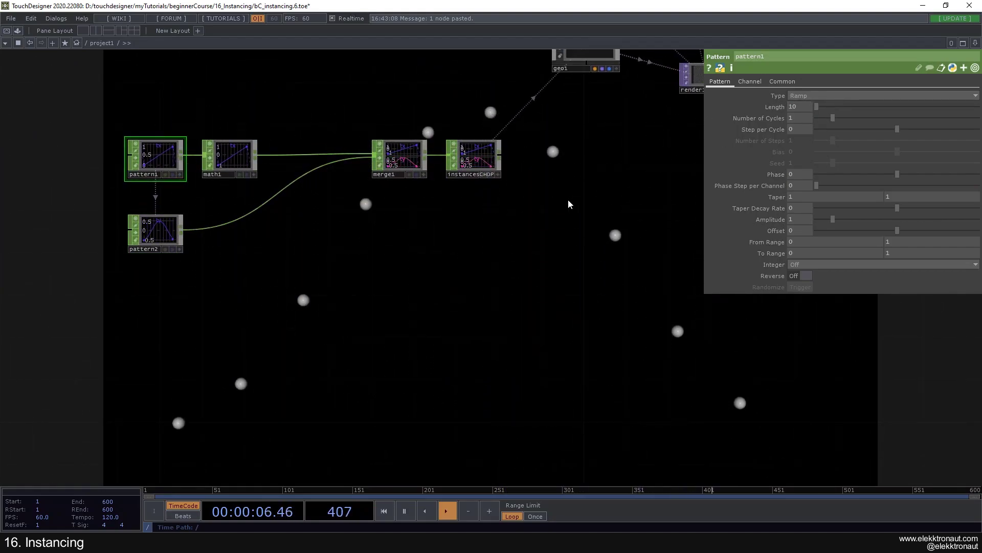
key("ctrl+z")
Step: Try a length of 100 on pattern1 to increase the number of instances, and undo the change
left_click(793, 104)
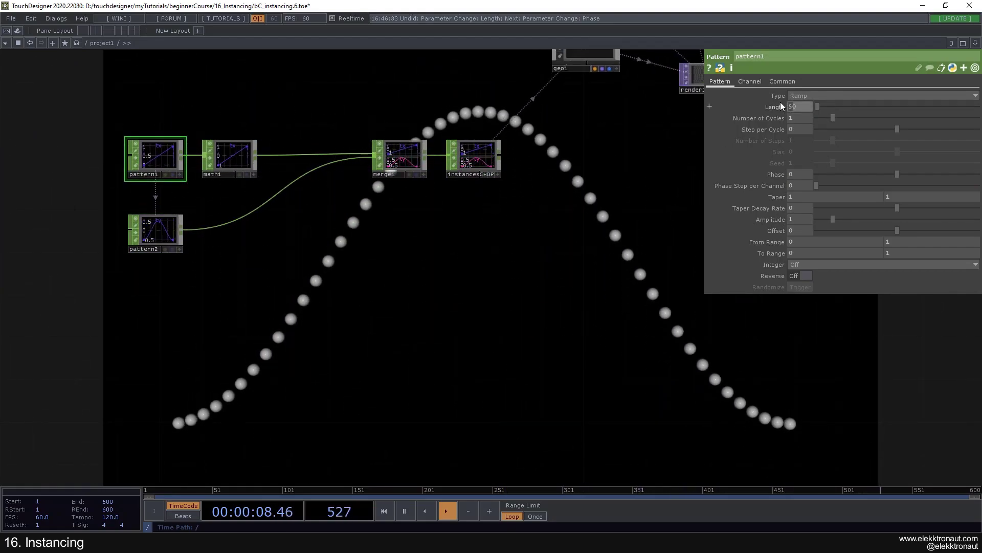
type("100")
key("Return")
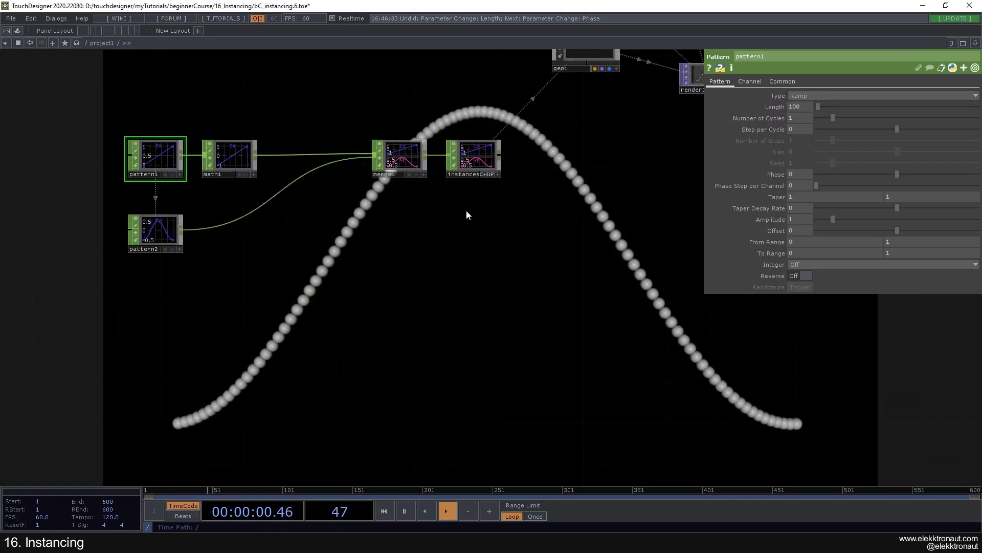
key("ctrl+z")
Step: Review the parameters of pattern1 and pattern2, the merged channels in instancesCHOP and geo1's instance settings
scroll(152, 159, "up", 3)
left_click(153, 296)
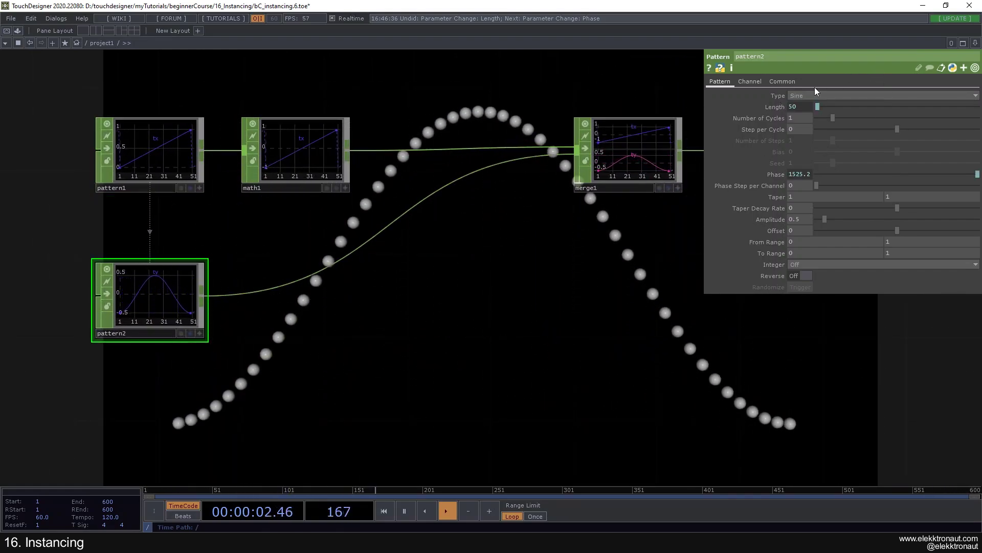
left_click(184, 154)
scroll(421, 185, "down", 4)
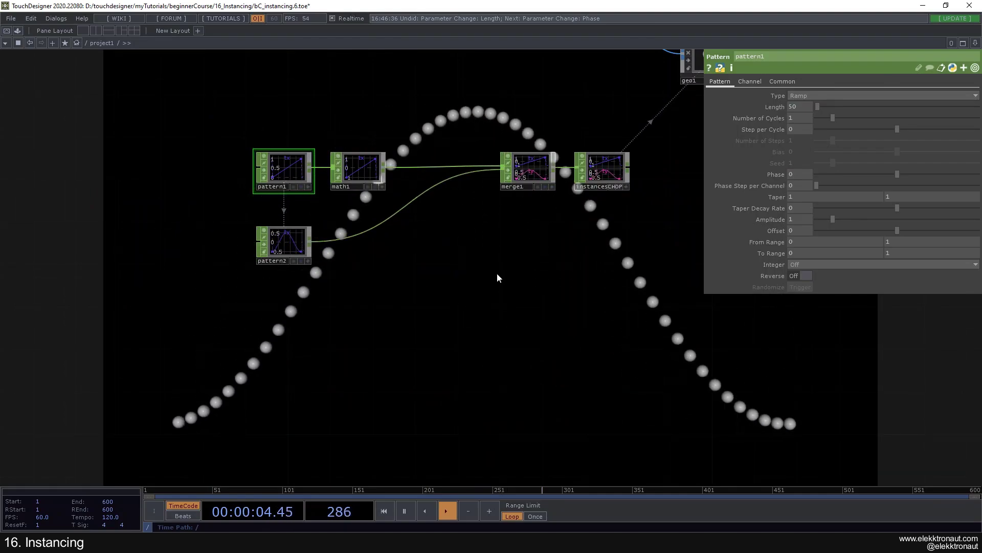
left_click_drag(500, 279, 396, 240)
scroll(399, 233, "down", 2)
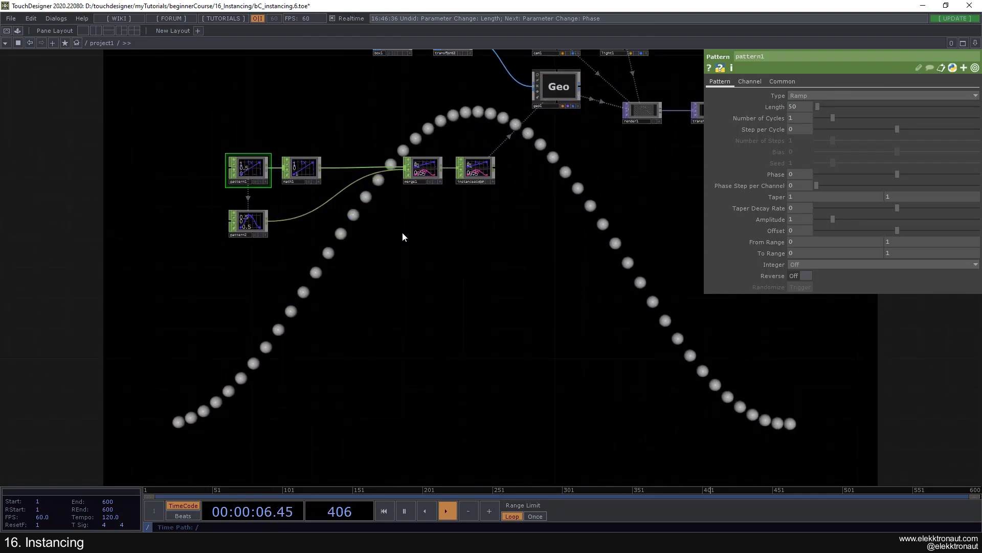
scroll(384, 225, "up", 1)
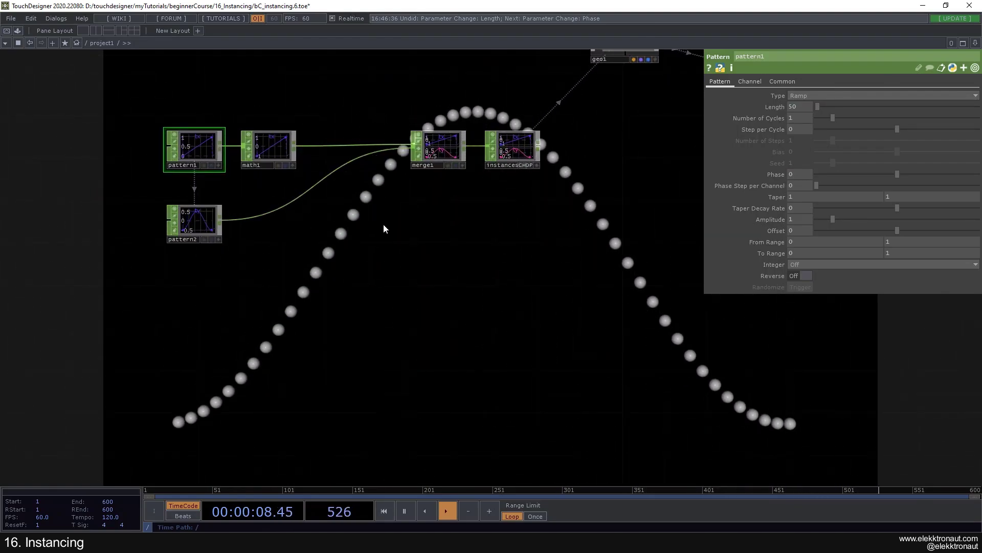
scroll(383, 225, "down", 3)
scroll(364, 228, "up", 3)
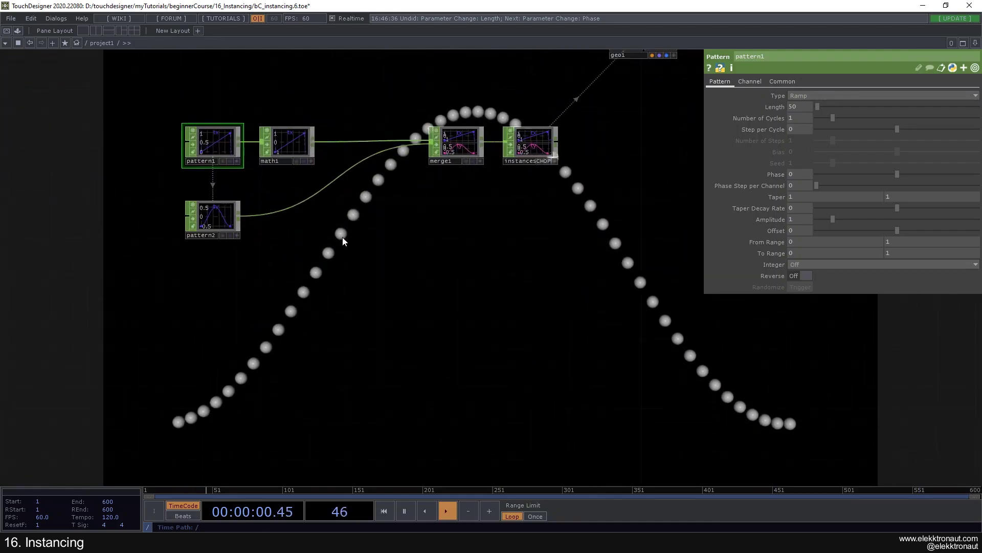
scroll(258, 238, "up", 2)
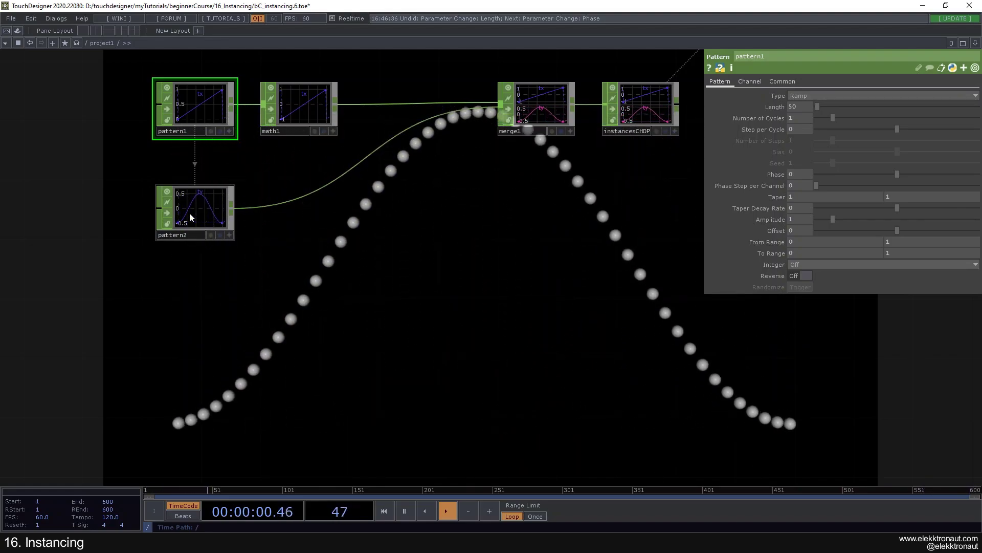
left_click(198, 207)
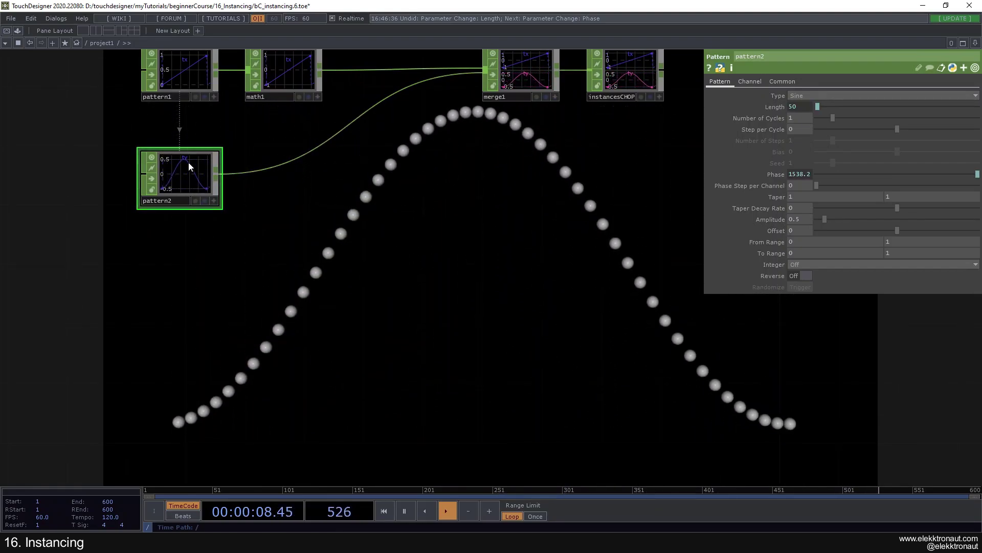
left_click_drag(169, 330, 170, 206)
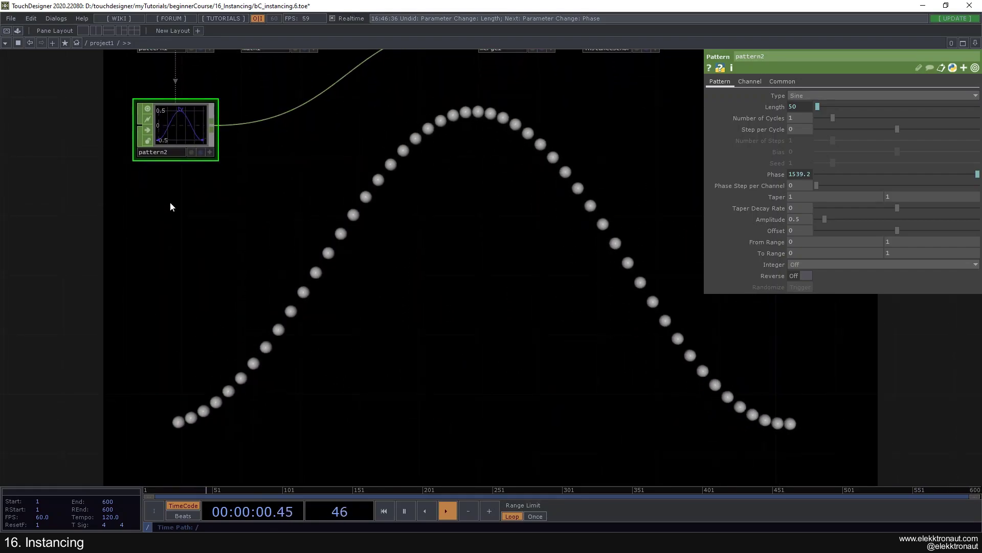
left_click_drag(269, 191, 204, 283)
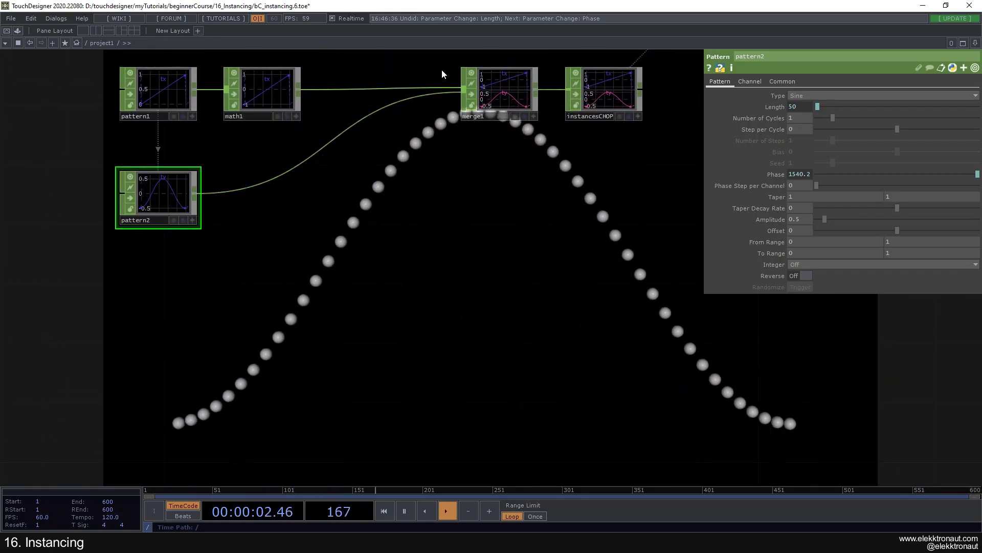
left_click_drag(691, 106, 528, 289)
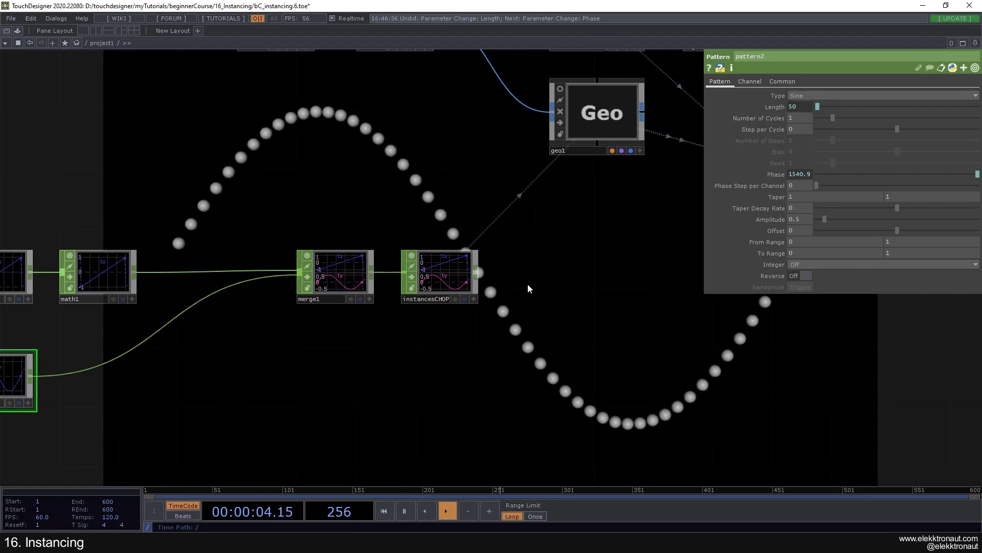
left_click(453, 285)
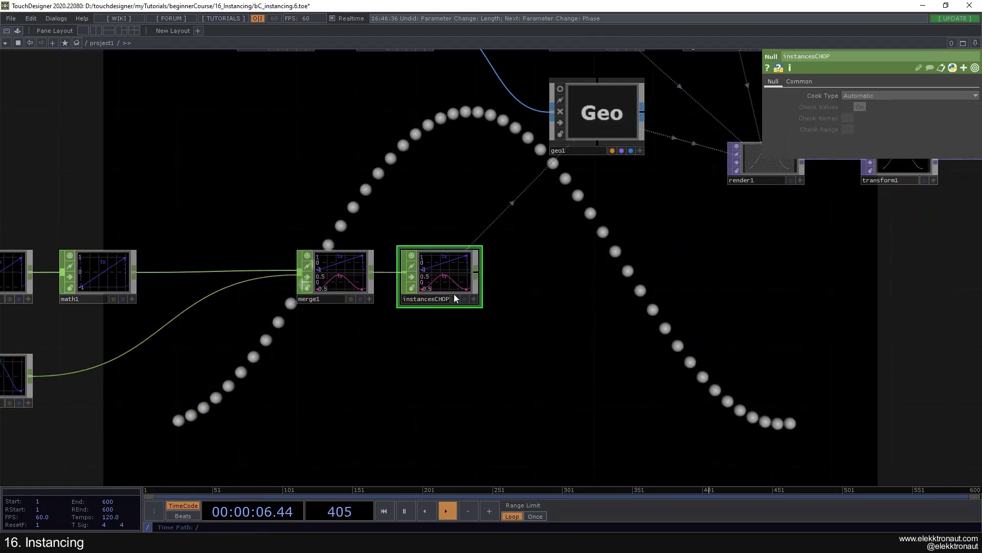
left_click(614, 112)
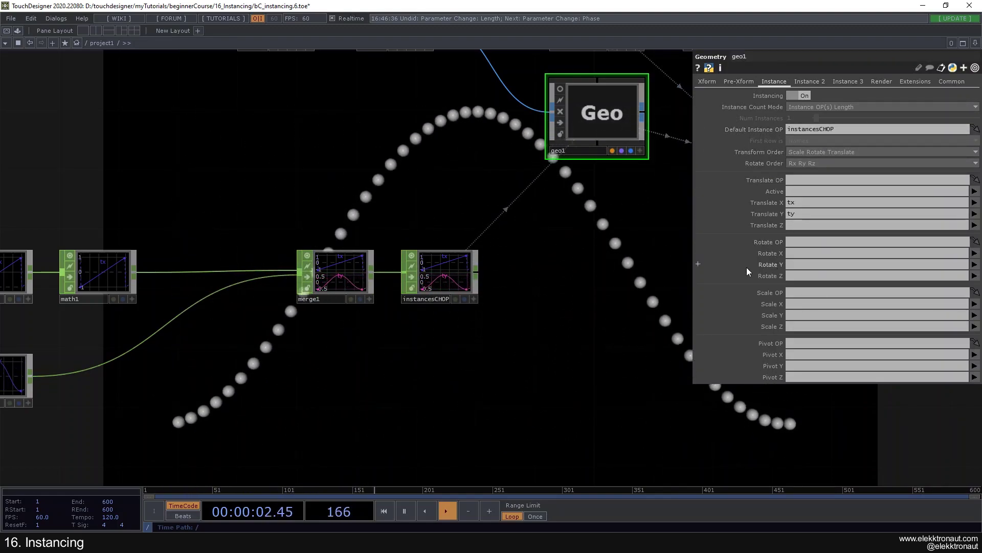
Step: Duplicate pattern2 and the instancesCHOP null together, and connect the pattern copy to the null copy
left_click_drag(473, 296, 473, 210)
scroll(450, 266, "down", 3)
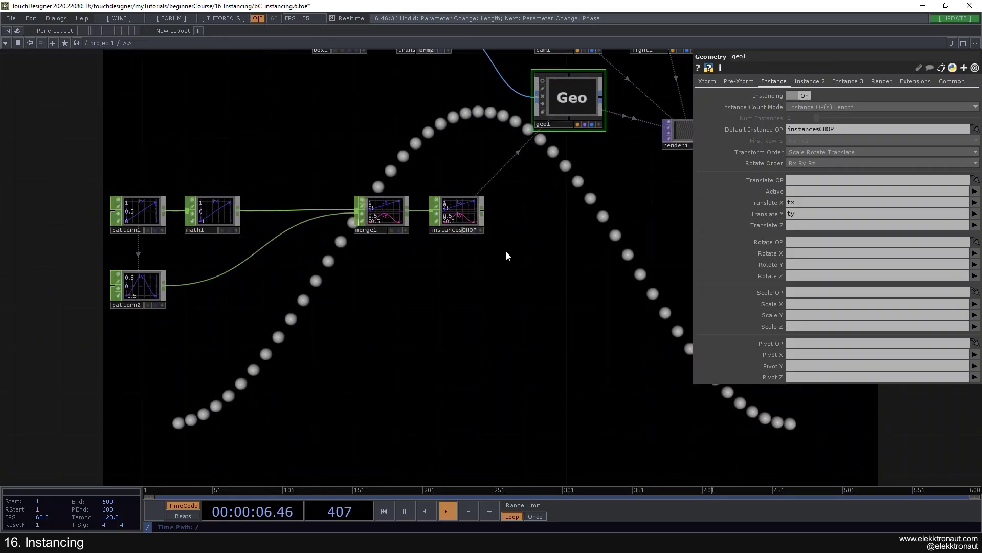
left_click_drag(506, 251, 506, 208)
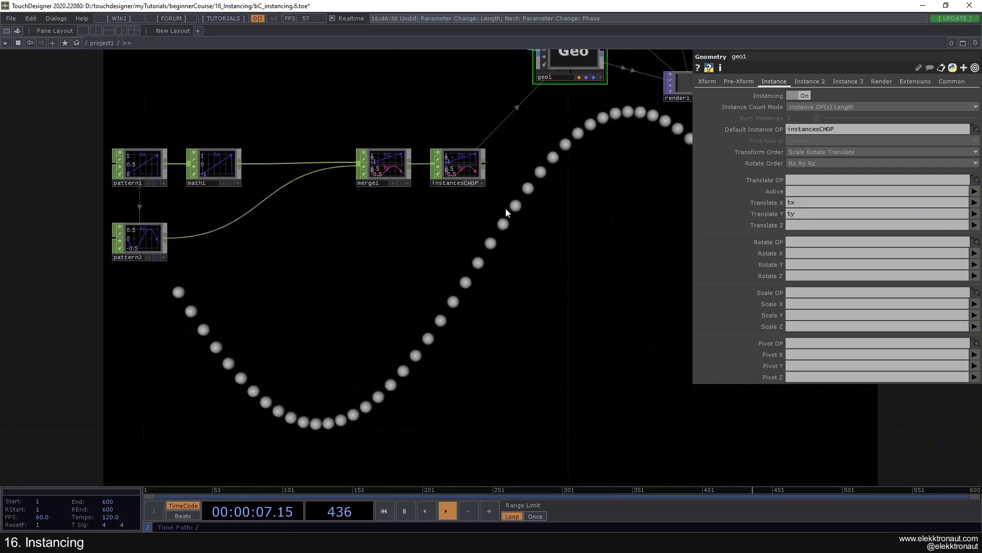
left_click(473, 167)
left_click(160, 247, "ctrl")
key("ctrl+c")
key("ctrl+v")
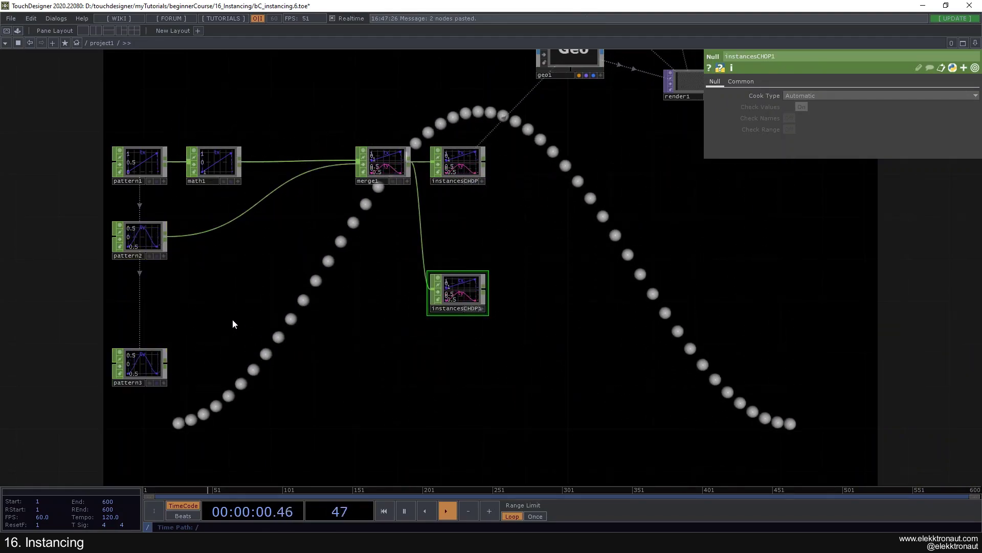
left_click_drag(159, 366, 432, 290)
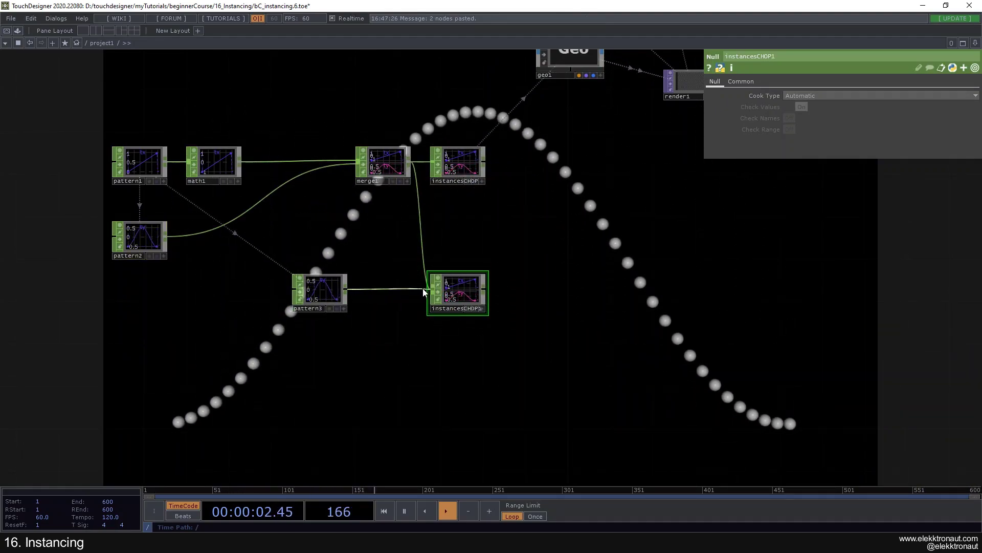
key("h")
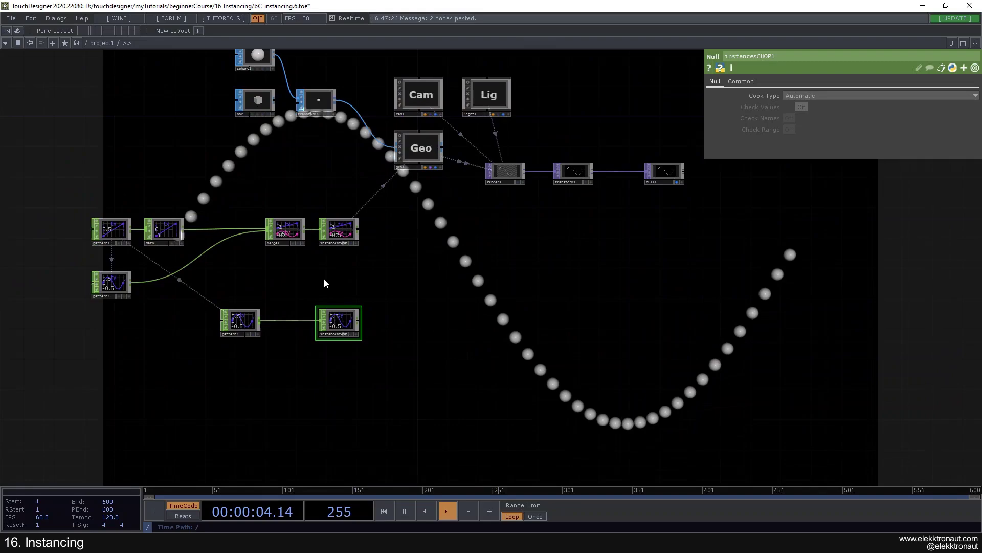
Step: Assign instancesCHOP1 as the Scale OP in geo1's instance parameters
left_click(421, 148)
scroll(326, 343, "up", 2)
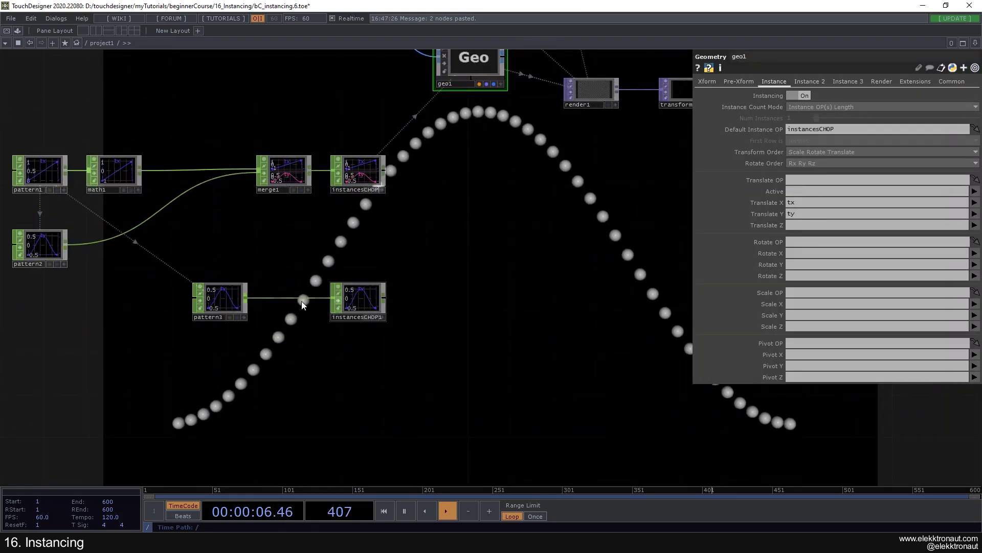
left_click_drag(353, 304, 791, 293)
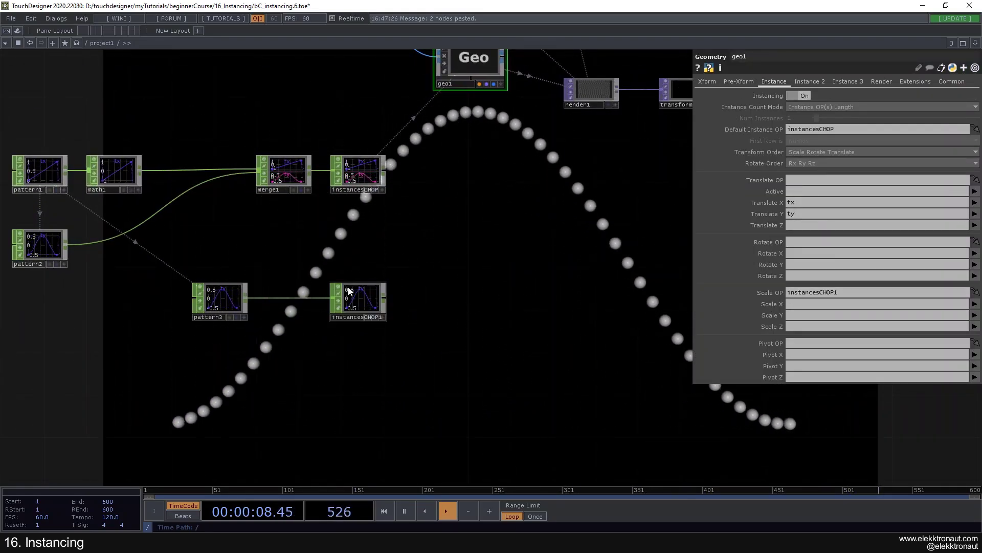
Step: Set pattern3's amplitude to 1 and assign the ty channel to geo1's instance Scale X, Scale Y and Scale Z
left_click(219, 307)
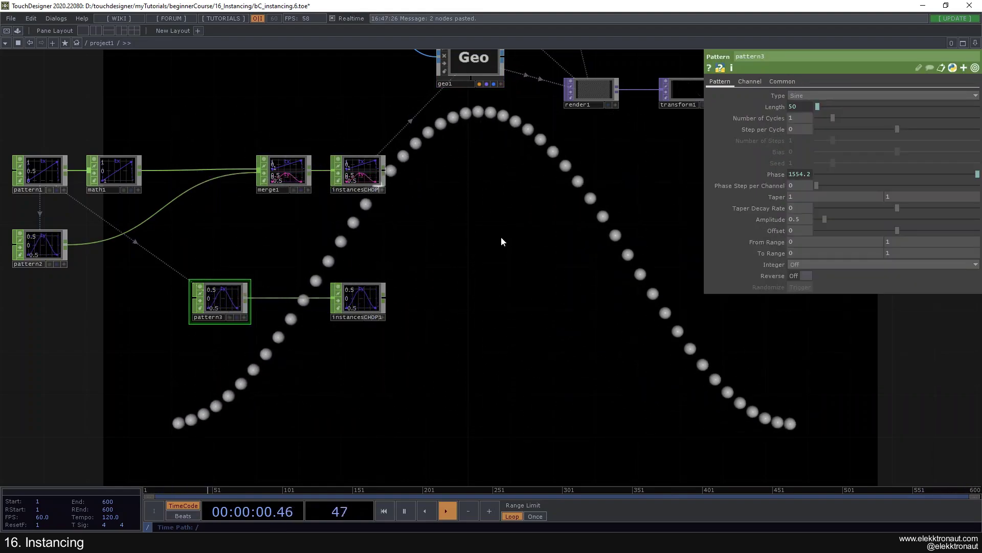
key("Return")
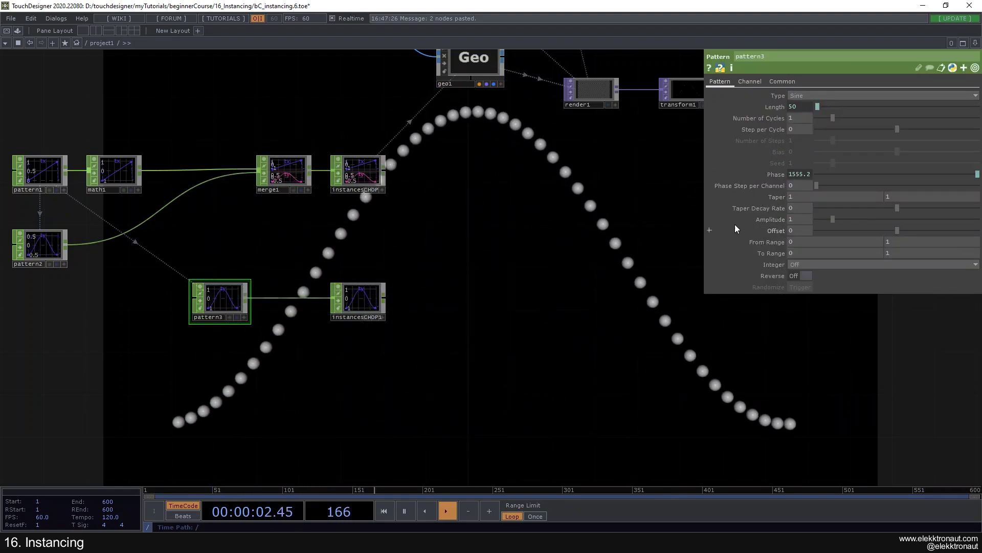
left_click_drag(496, 139, 498, 179)
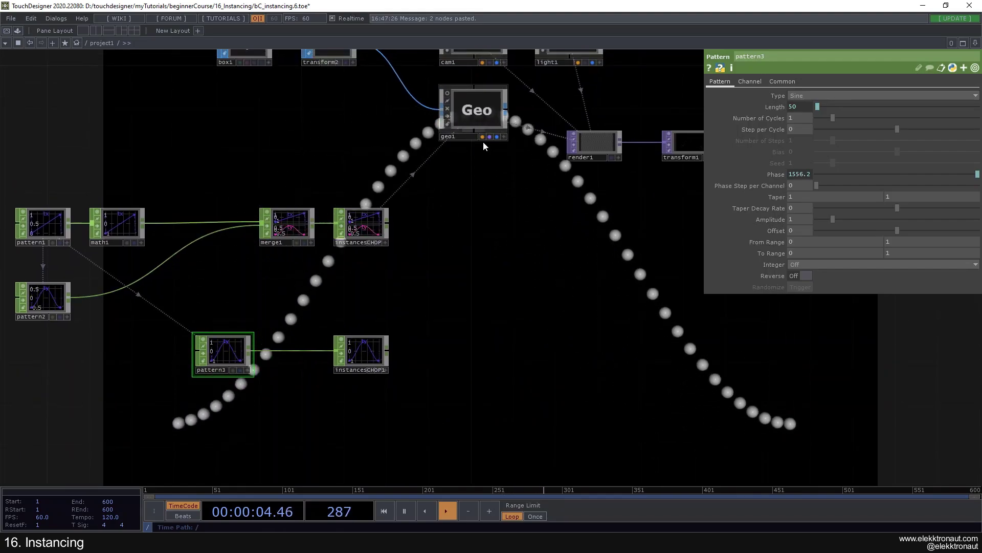
left_click_drag(483, 141, 488, 173)
left_click(479, 156)
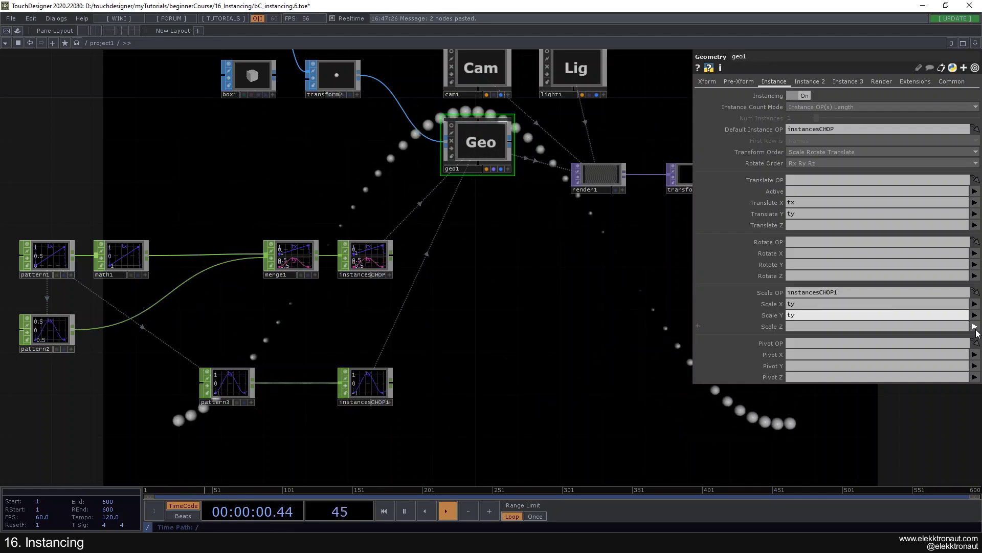
left_click_drag(515, 294, 454, 181)
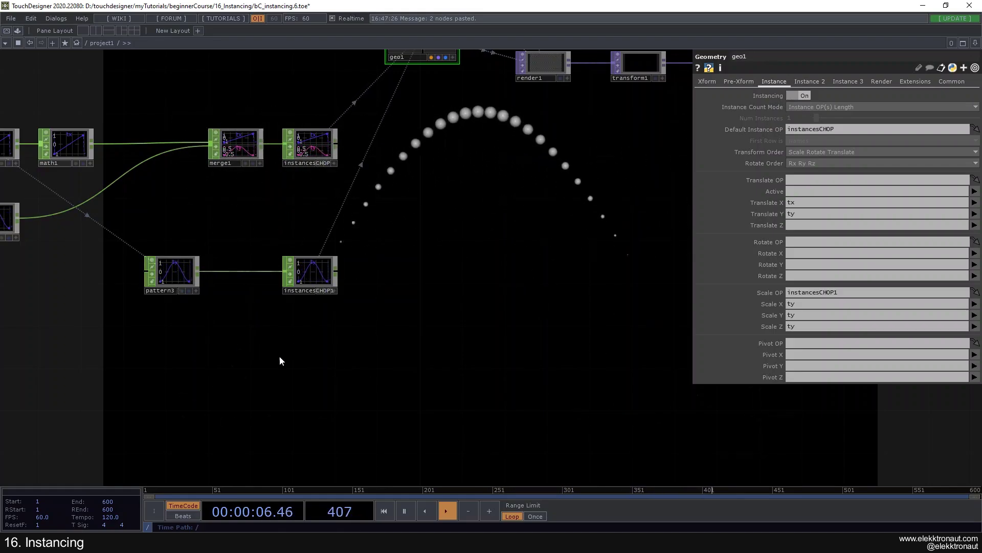
Step: Set pattern3's offset to .5, keeping the Sine type
left_click(172, 274)
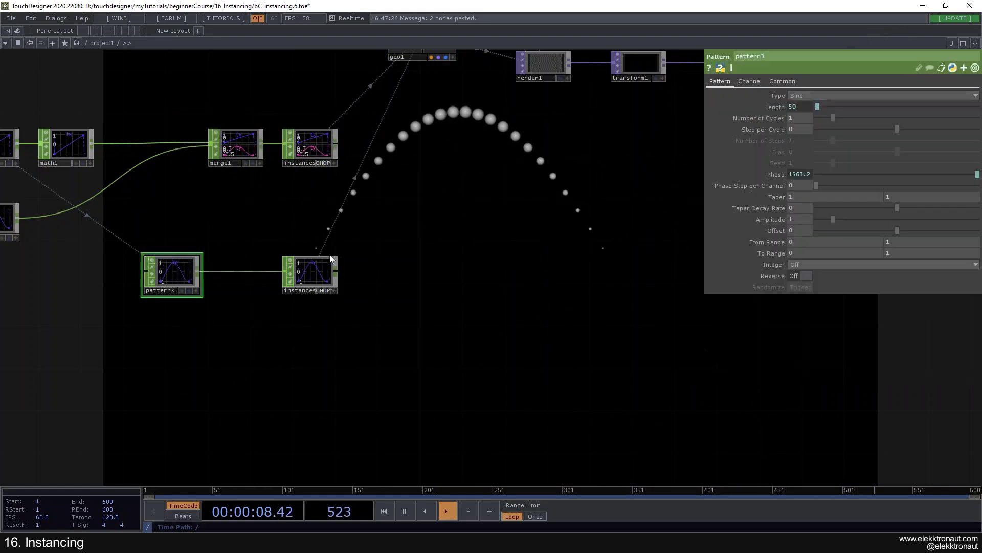
left_click(805, 94)
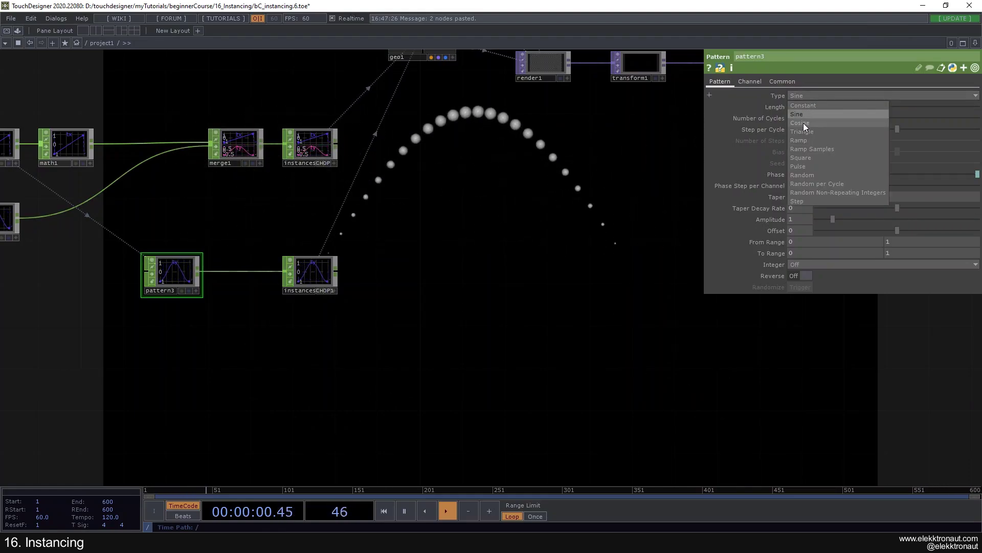
left_click(806, 95)
left_click(798, 231)
type(".5")
key("Return")
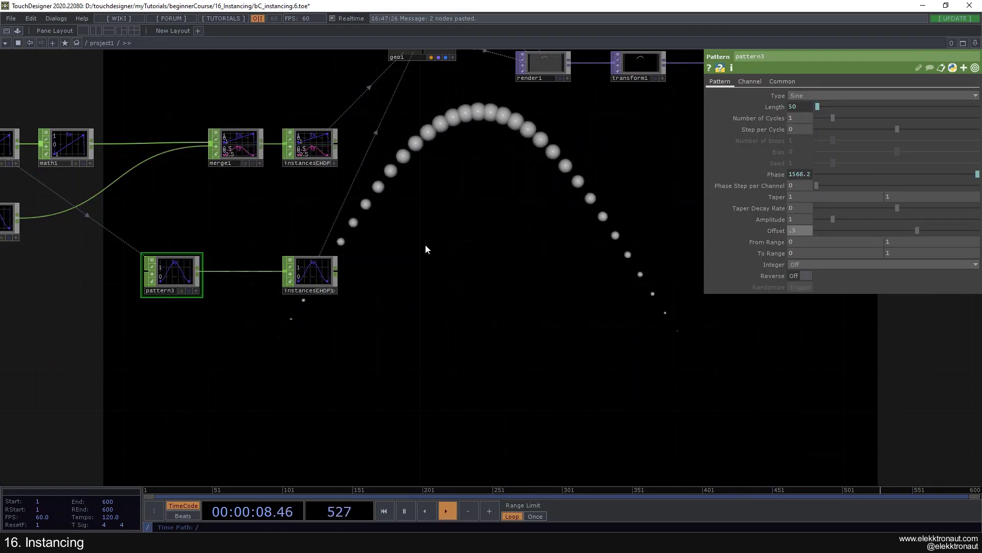
Step: Examine how geo1's instancing settings use instancesCHOP and instancesCHOP1, and review its rotate-to-vector, texture and color instance options
left_click_drag(426, 216, 458, 280)
left_click(457, 100)
scroll(410, 217, "down", 3)
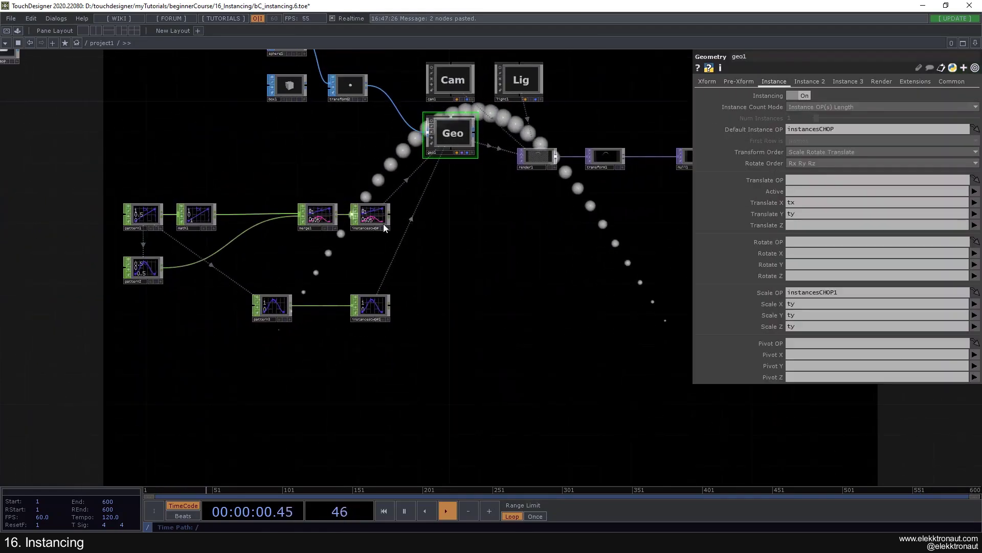
scroll(381, 222, "up", 4)
scroll(383, 223, "down", 1)
left_click_drag(388, 222, 455, 205)
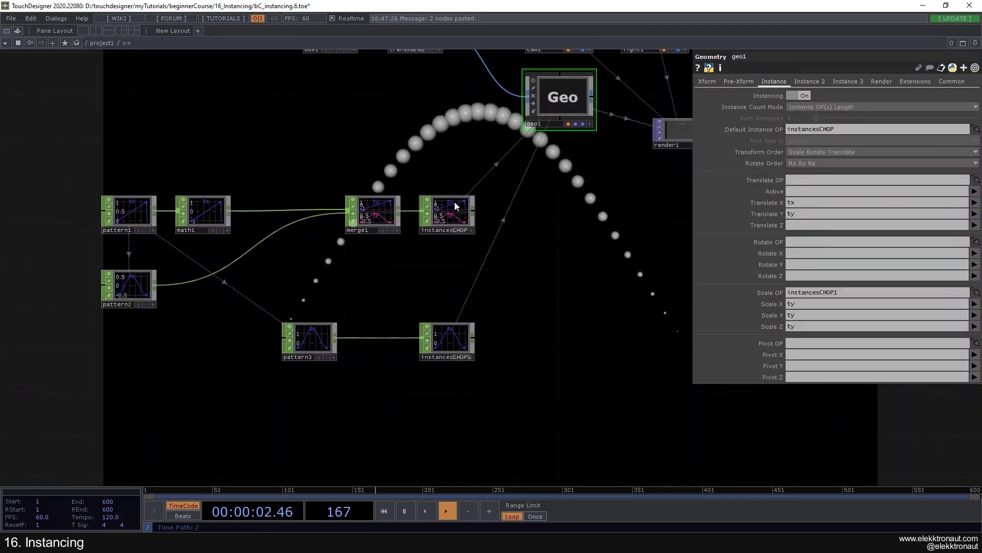
scroll(450, 205, "up", 3)
left_click(450, 206)
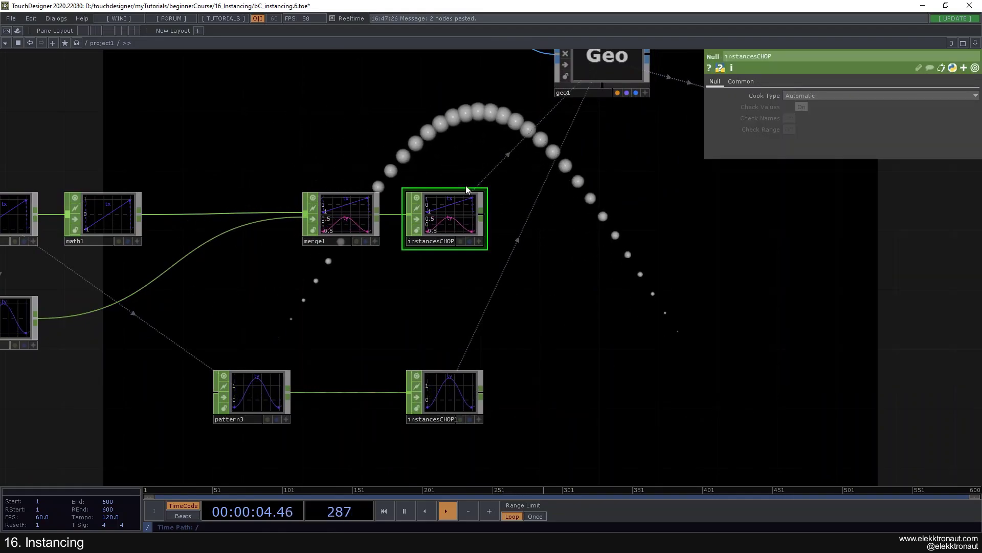
scroll(432, 230, "down", 3)
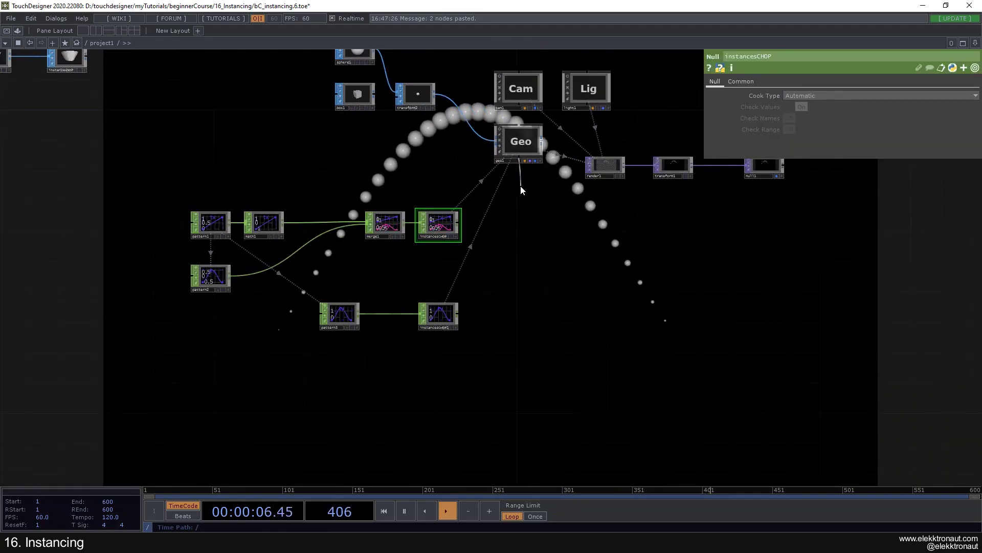
left_click(505, 161)
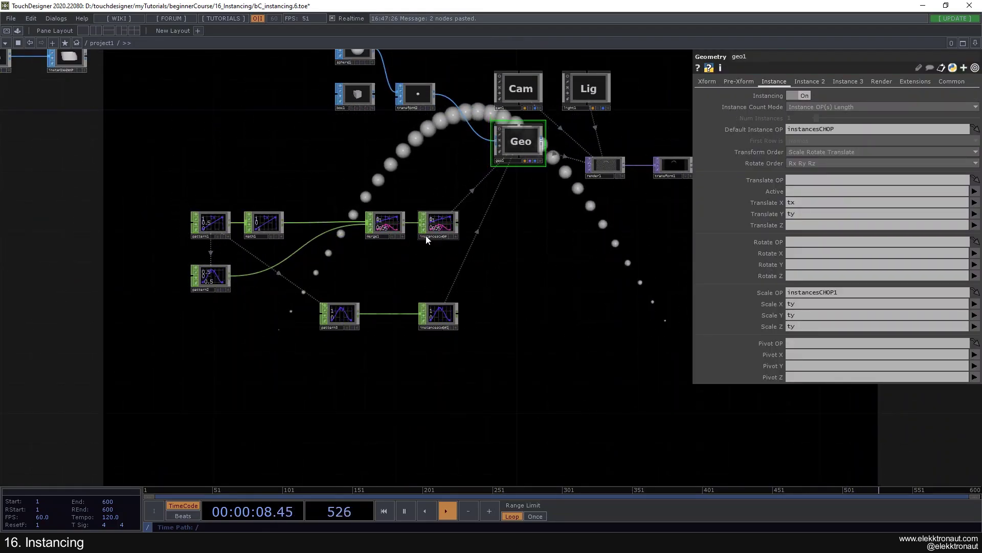
scroll(449, 292, "up", 3)
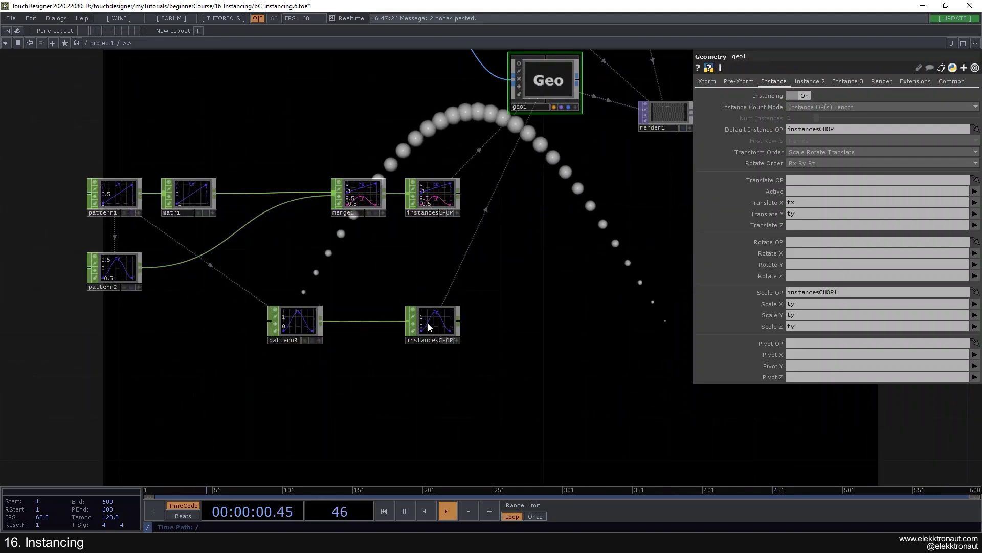
left_click(833, 354)
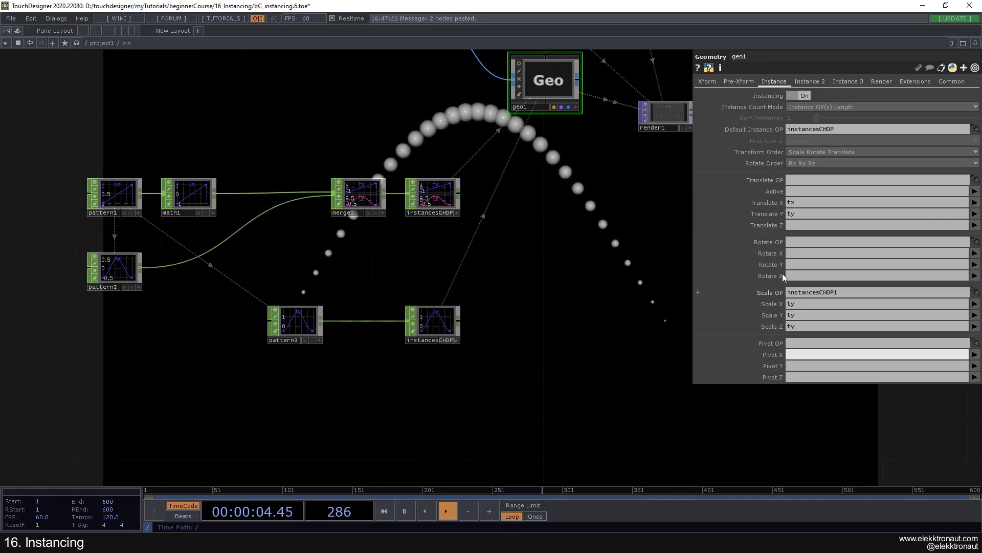
left_click(810, 82)
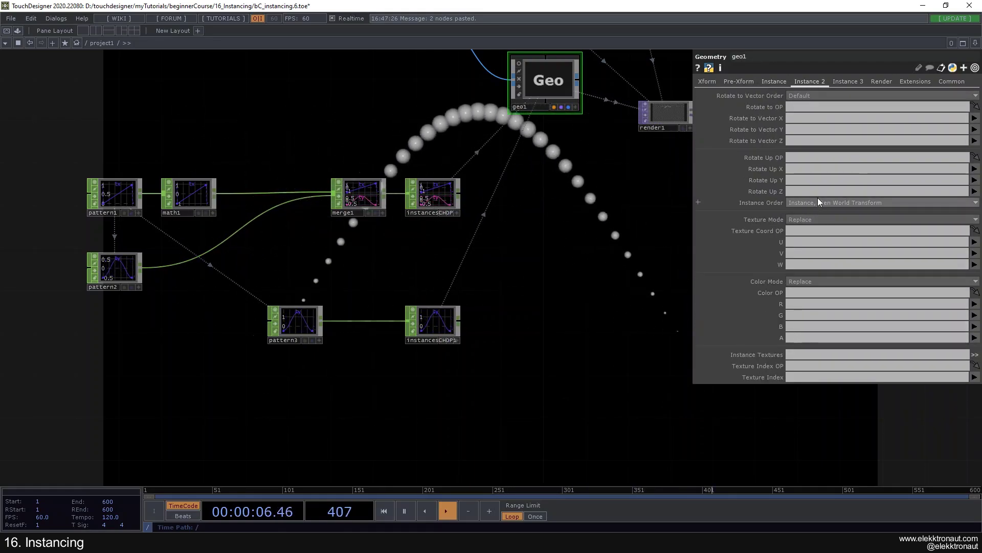
Step: Delete pattern3 and instancesCHOP1, and clear geo1's Scale OP, Scale X, Scale Y and Scale Z
left_click_drag(515, 327, 584, 370)
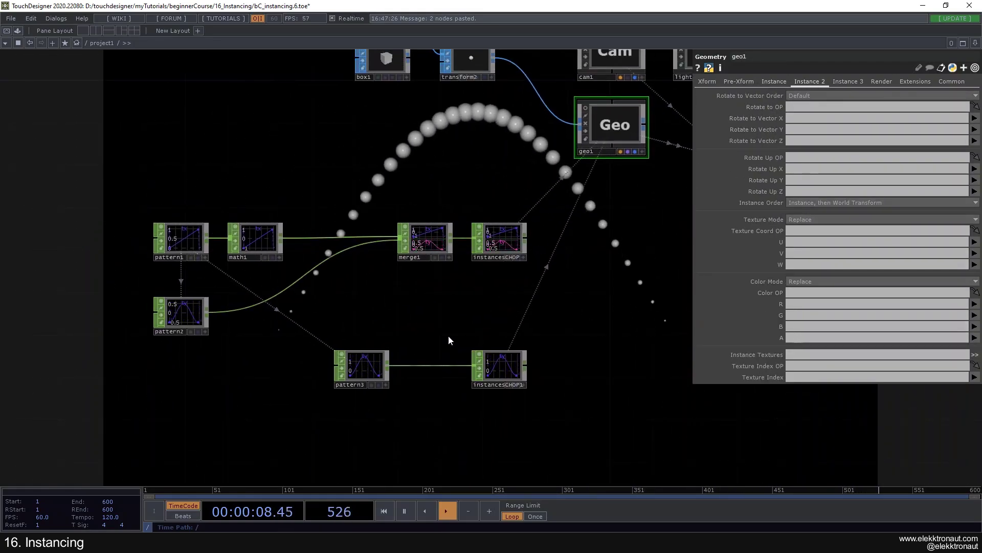
left_click_drag(518, 407, 526, 409)
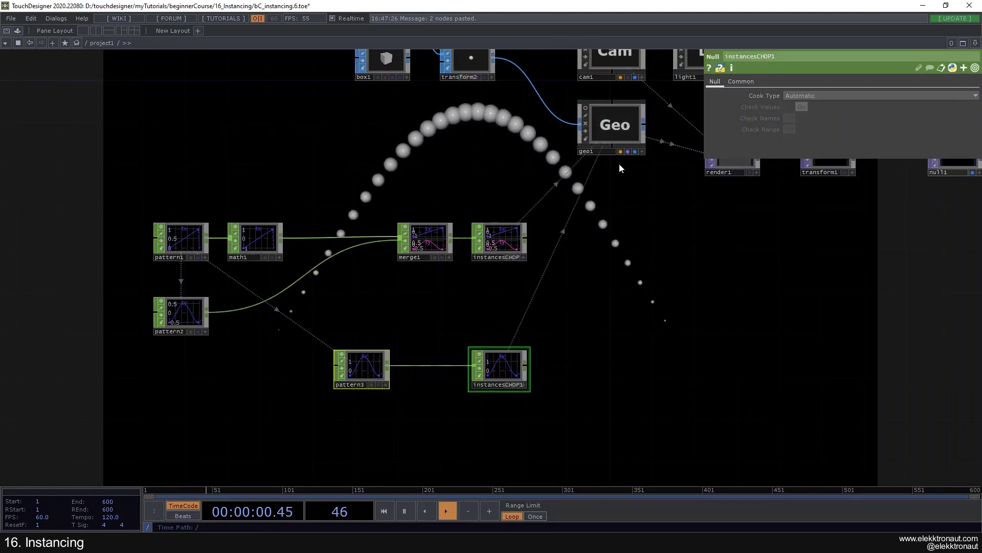
key("Delete")
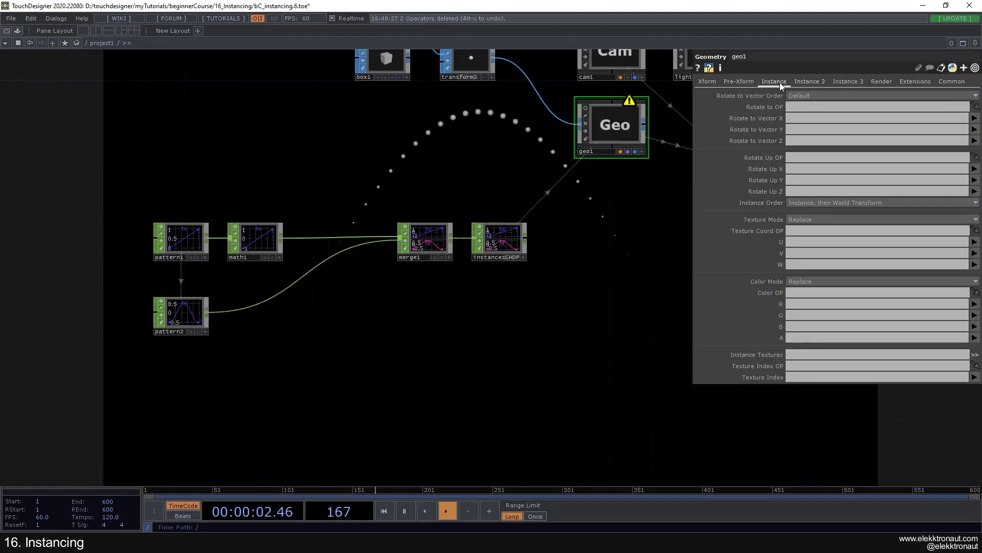
left_click(779, 82)
left_click(809, 315)
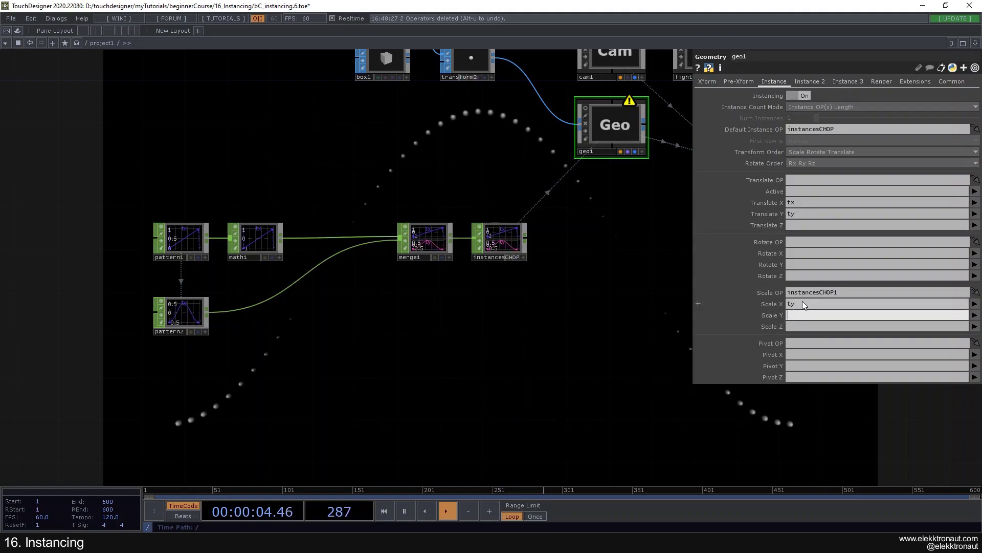
Step: Add an Audio File In CHOP in the empty network area to the lower left of pattern2
scroll(420, 339, "down", 2)
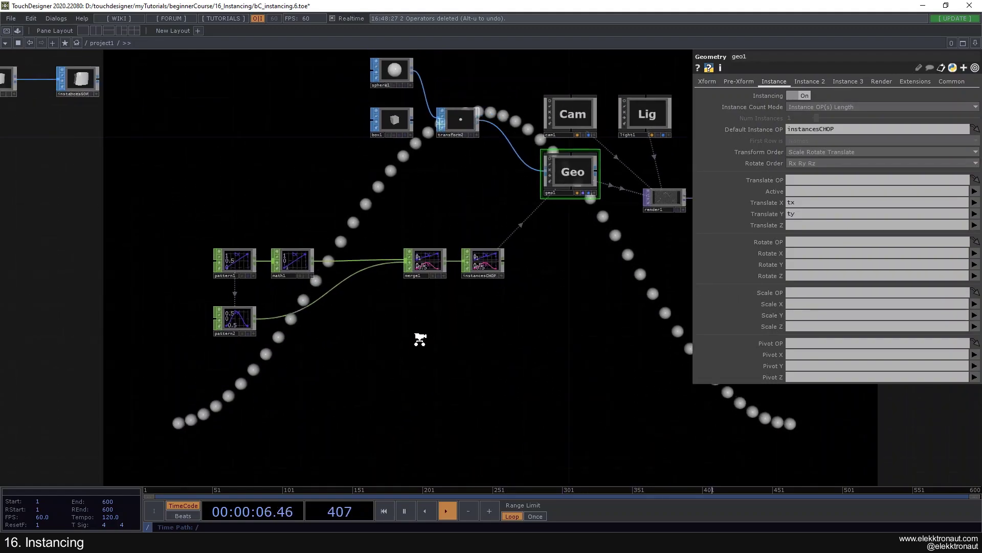
scroll(420, 338, "down", 1)
left_click_drag(420, 339, 524, 317)
scroll(296, 279, "up", 4)
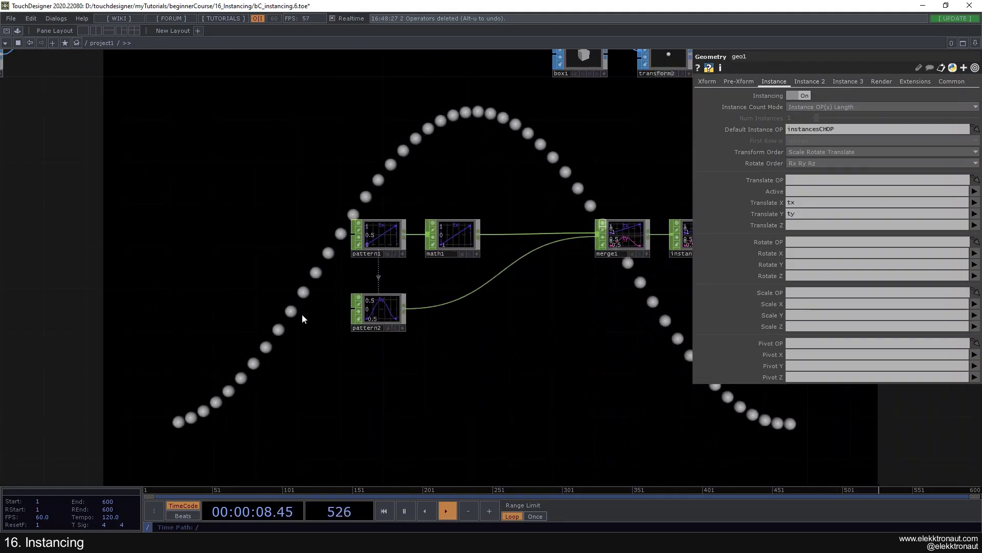
left_click(414, 265)
scroll(447, 307, "down", 1)
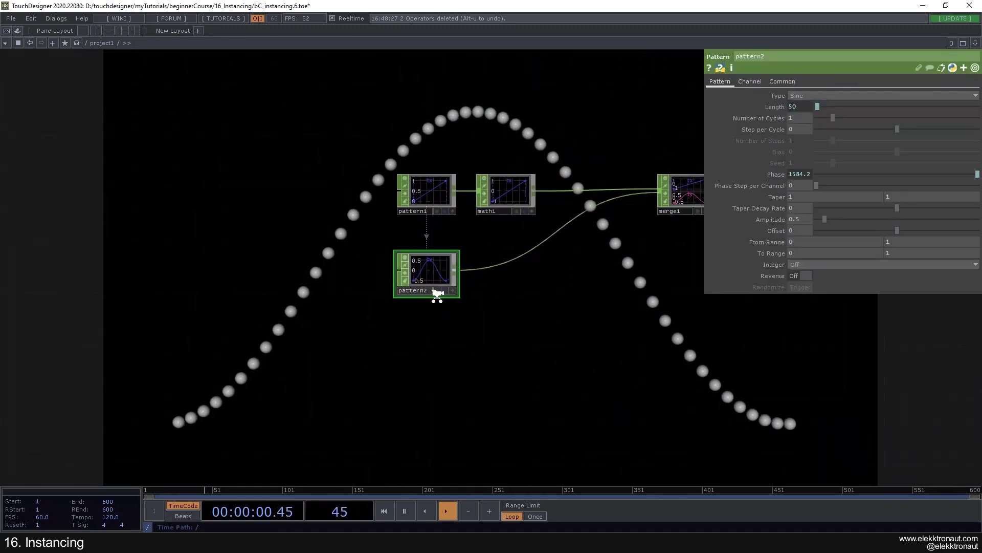
scroll(438, 295, "down", 1)
left_click_drag(416, 328, 450, 256)
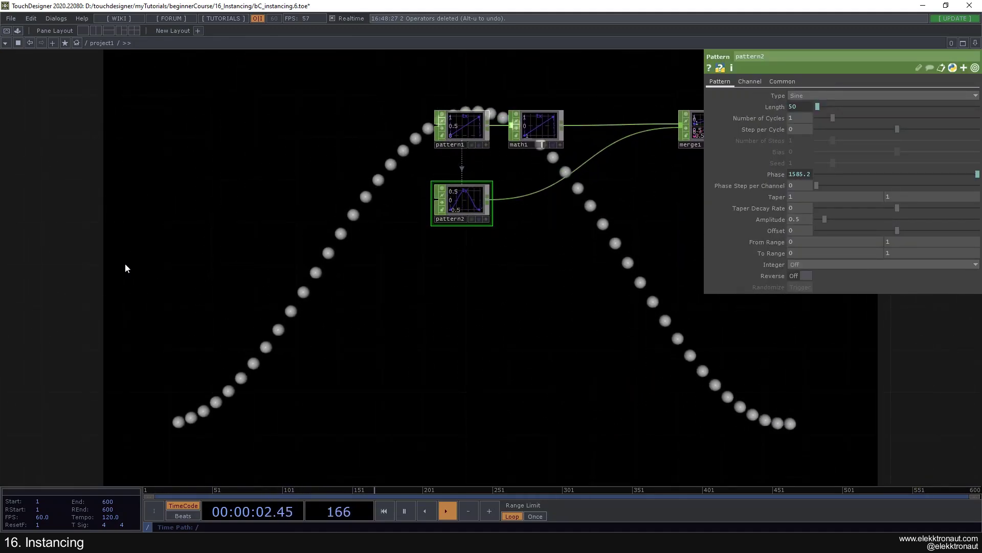
key("Tab")
type("f")
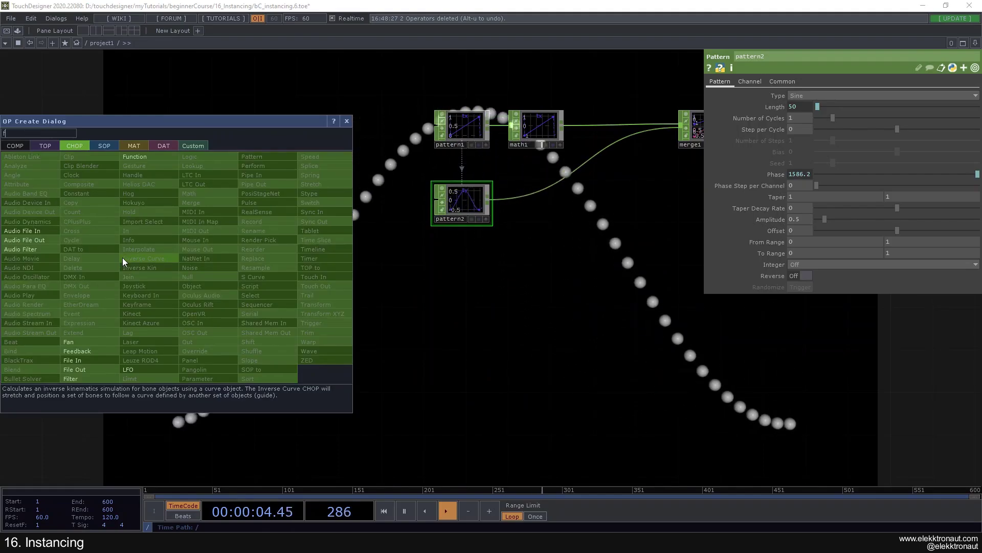
left_click(31, 231)
left_click(105, 289)
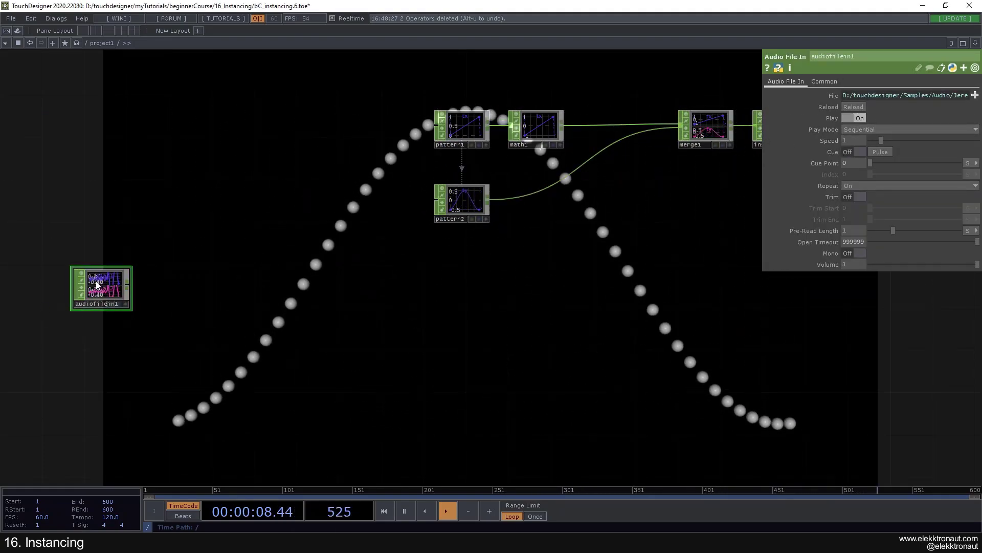
Step: Append a Math CHOP to the output of audiofilein1
scroll(97, 277, "up", 2)
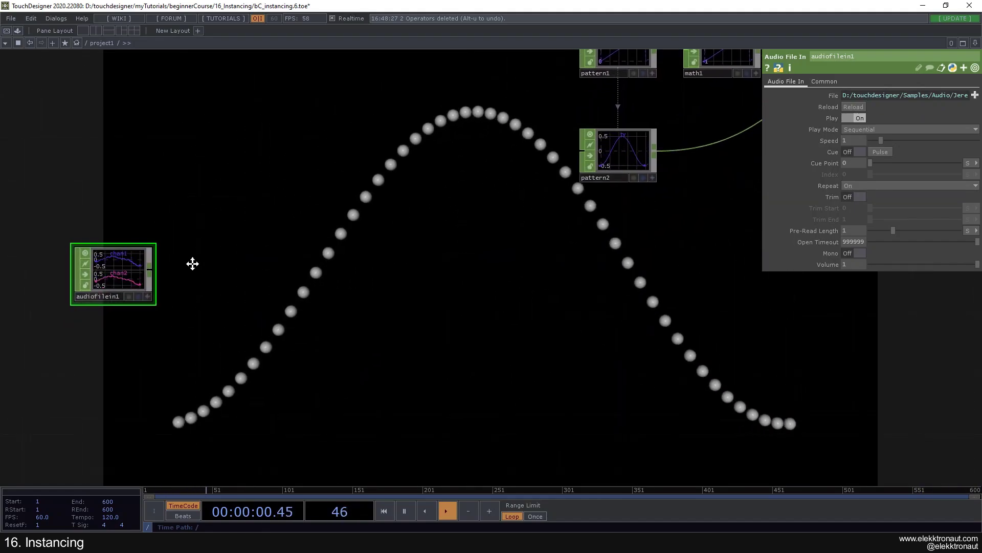
scroll(225, 256, "down", 2)
left_click_drag(225, 256, 174, 252)
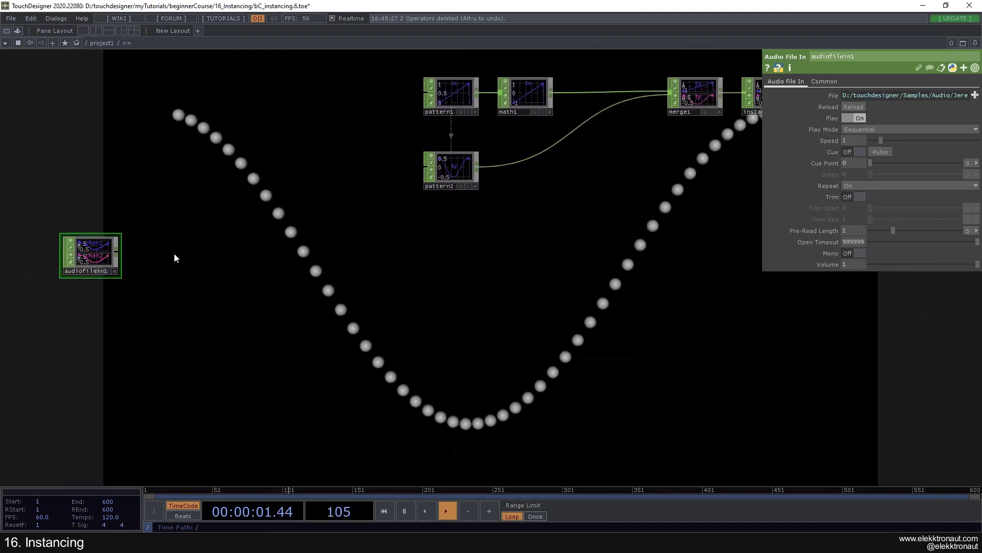
right_click(116, 252)
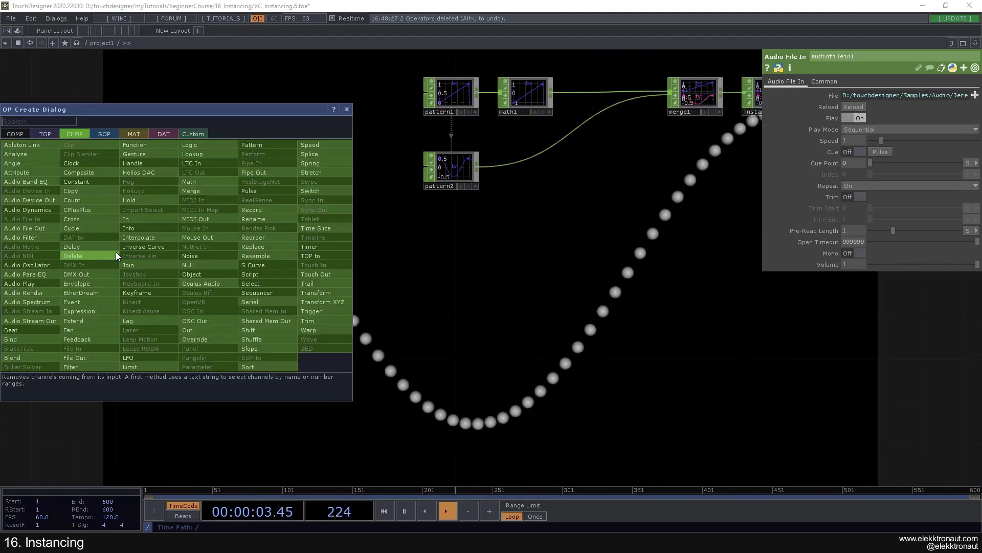
left_click(187, 177)
left_click(192, 241)
scroll(127, 263, "up", 3)
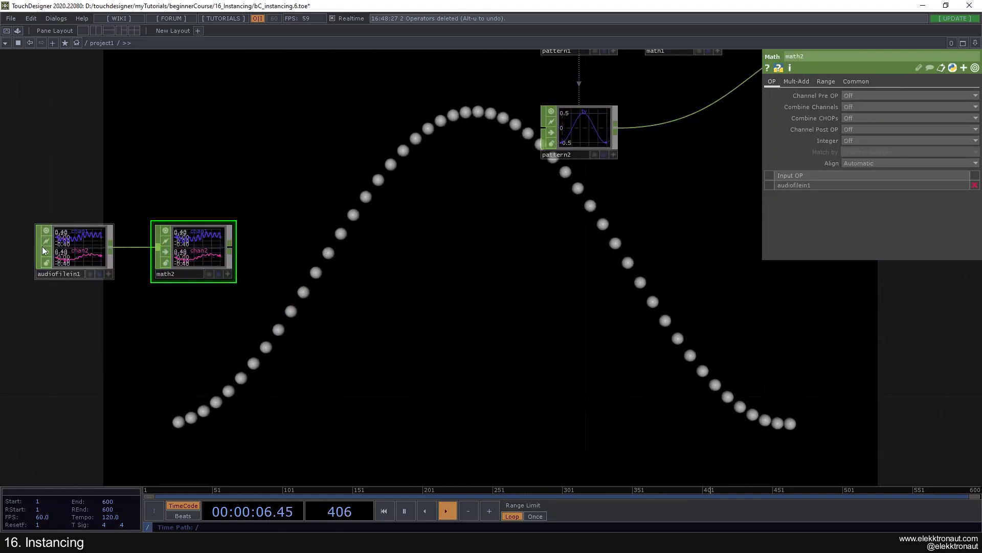
Step: Try the Mono option on audiofilein1 and switch it back off
left_click(73, 275)
left_click(859, 253)
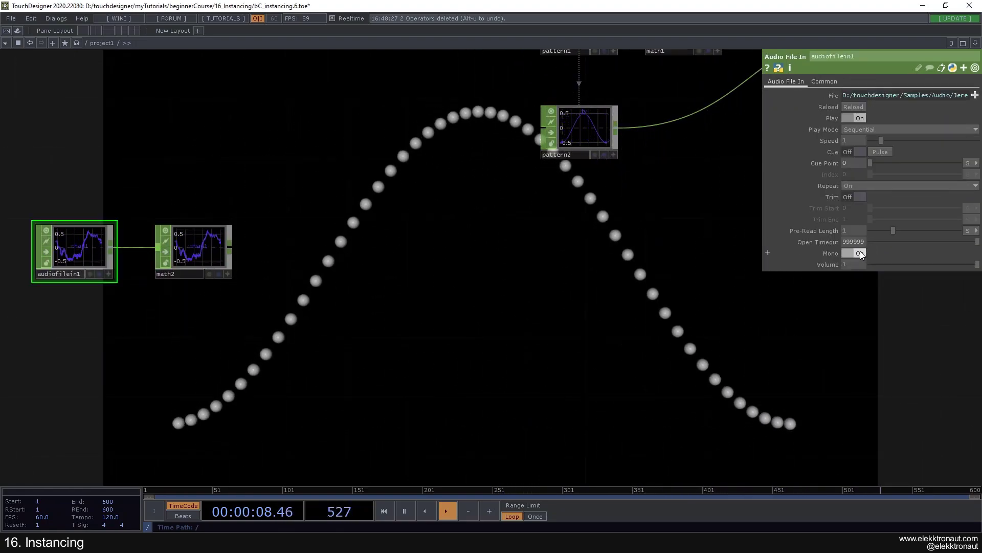
left_click(858, 253)
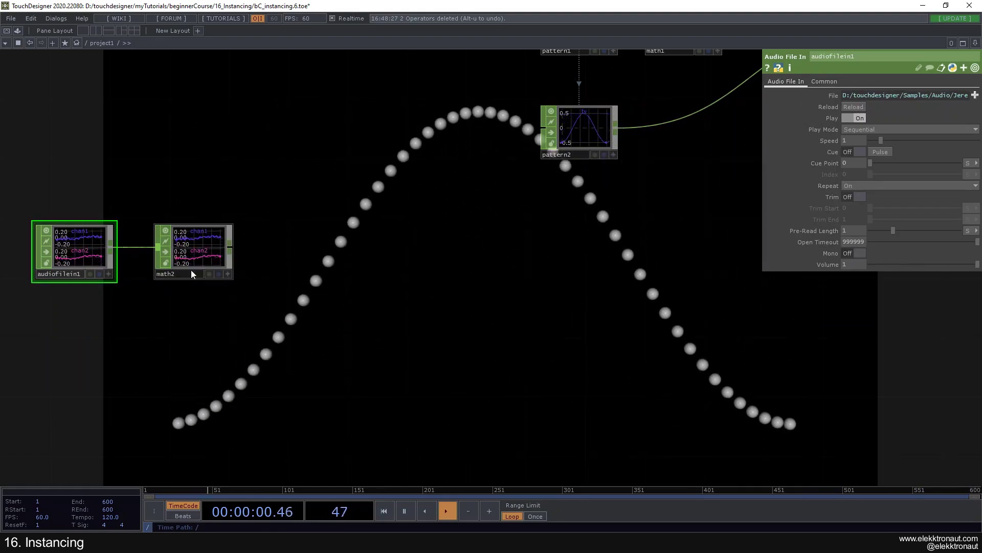
Step: Set Combine Channels to Average on the math2 node
left_click(204, 247)
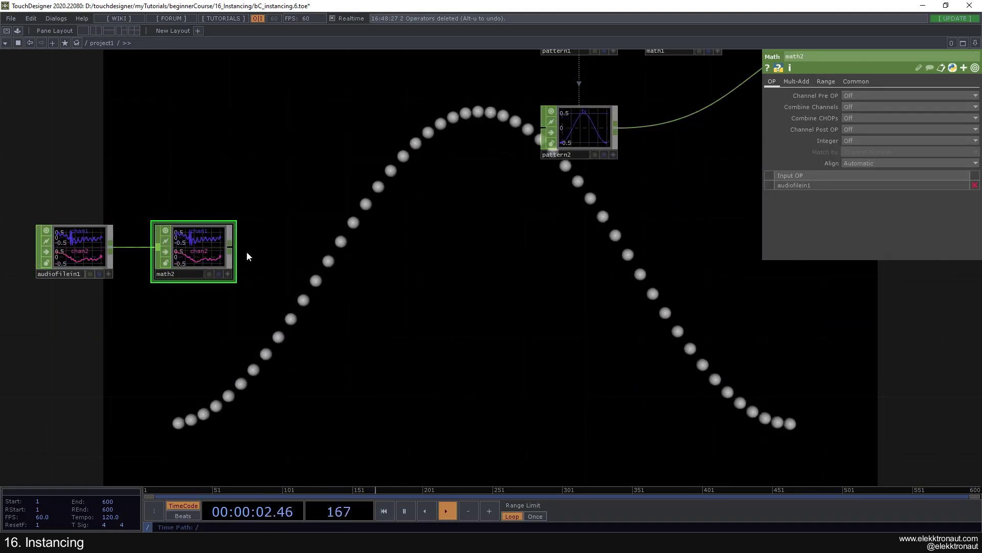
left_click(856, 108)
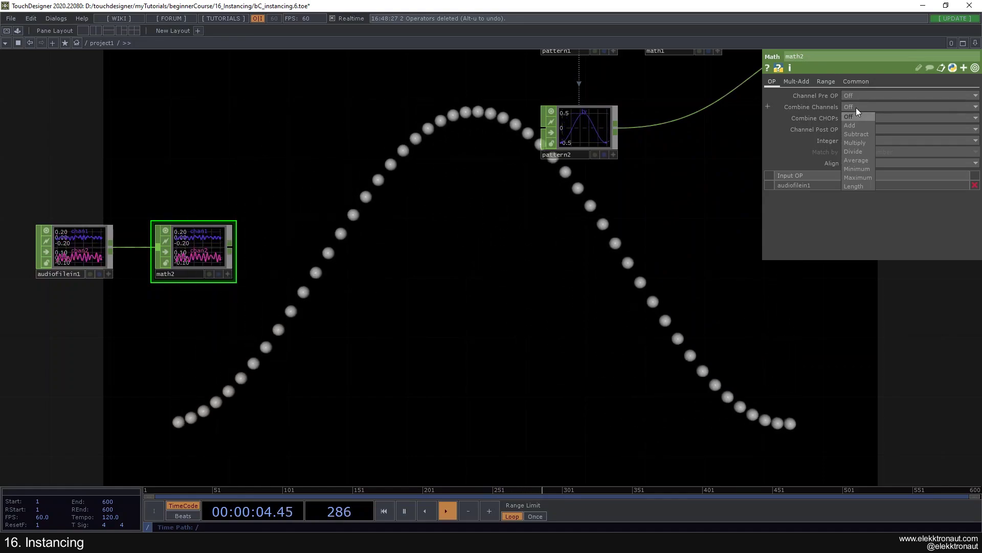
left_click(857, 159)
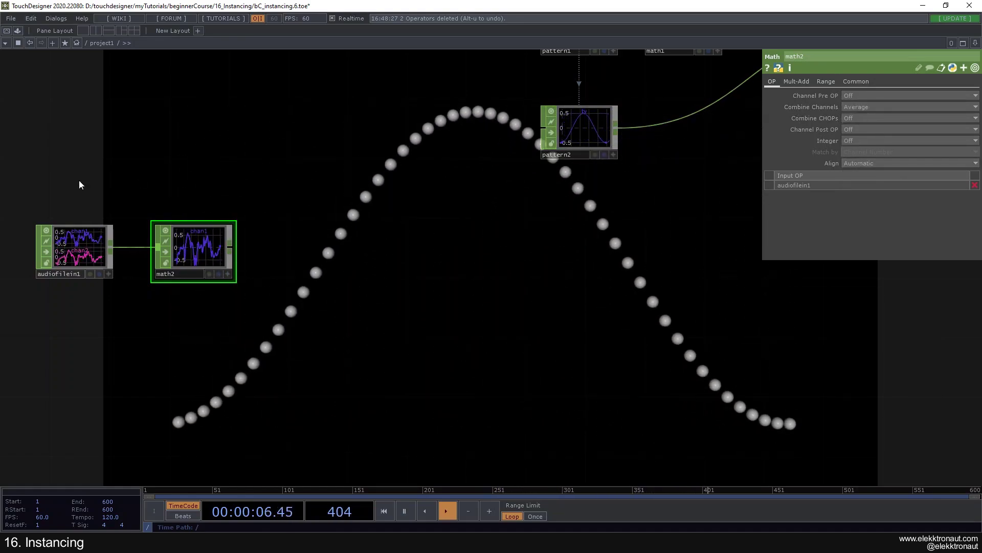
Step: Compare the audio waveforms in the audiofilein1 and math2 nodes up close
scroll(89, 231, "up", 2)
scroll(89, 231, "down", 2)
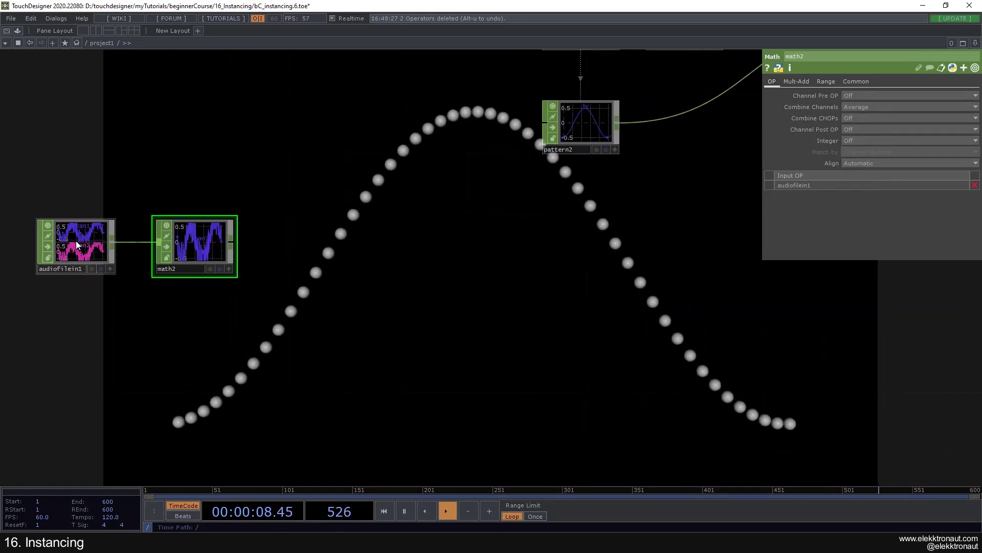
scroll(77, 237, "up", 3)
scroll(98, 232, "down", 2)
scroll(114, 256, "down", 1)
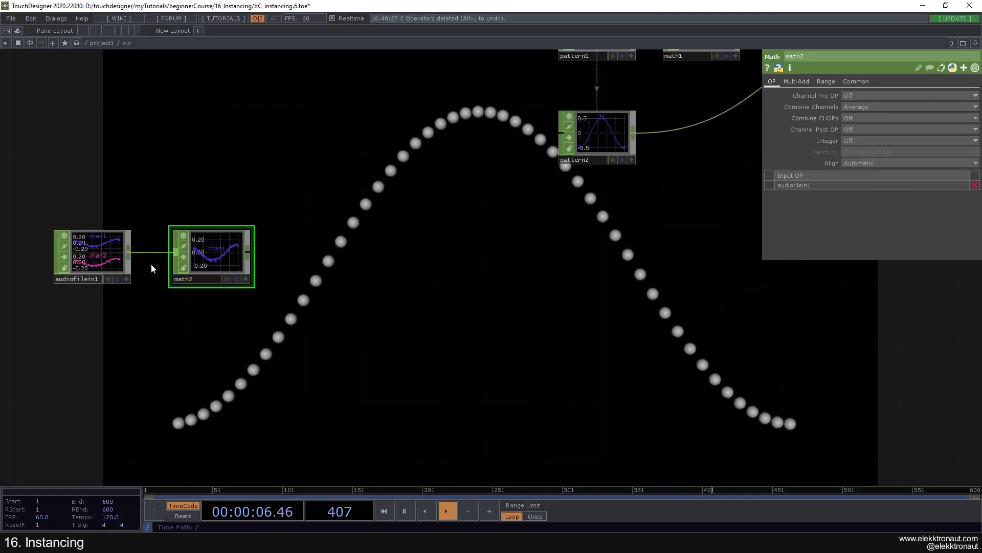
scroll(142, 261, "up", 2)
scroll(269, 257, "down", 4)
left_click_drag(272, 240, 220, 243)
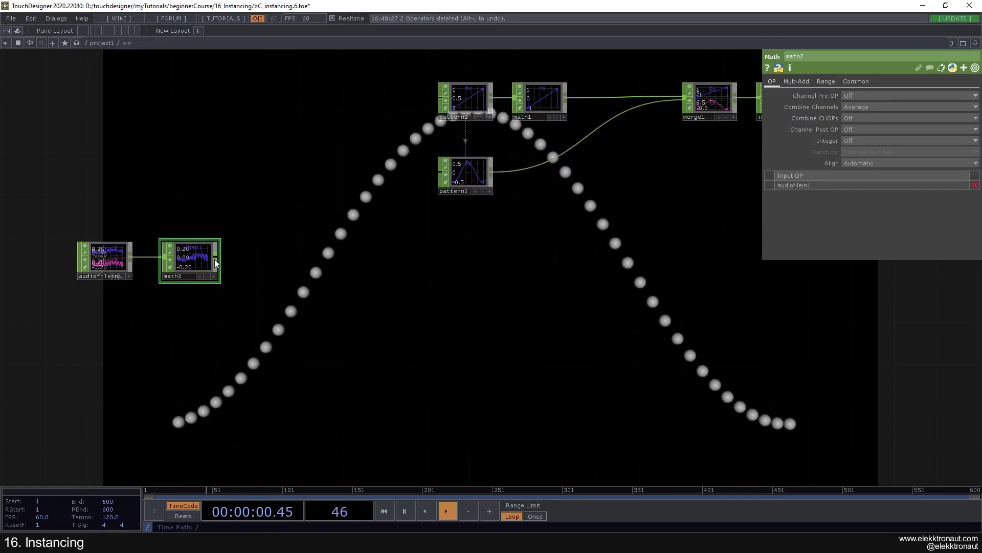
Step: Append an Audio Spectrum CHOP to the output of math2
right_click(214, 259)
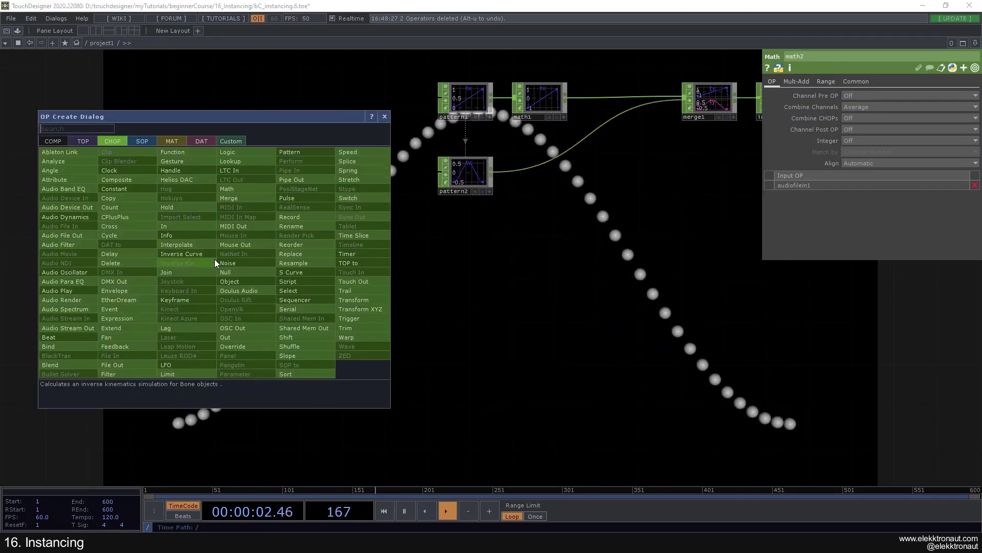
type("au")
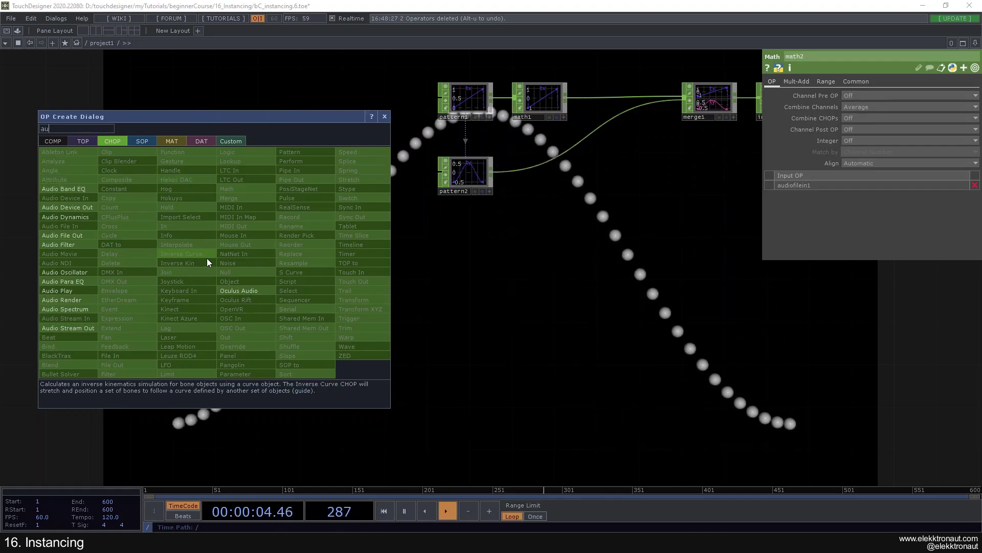
left_click(81, 309)
left_click(274, 265)
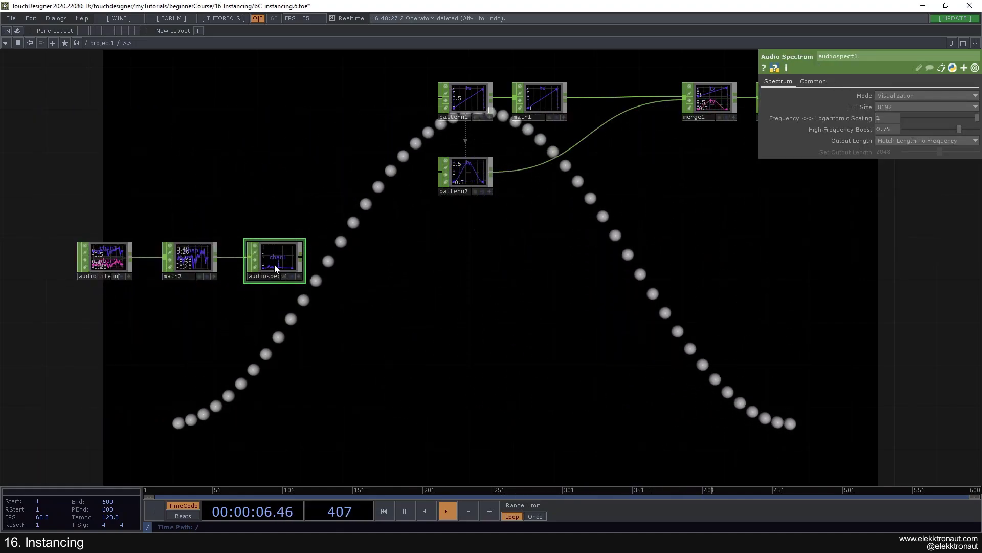
Step: Examine the audiospect1 graph and compare its sample count with that of pattern1 in the node info
scroll(272, 263, "up", 5)
left_click_drag(266, 263, 279, 262)
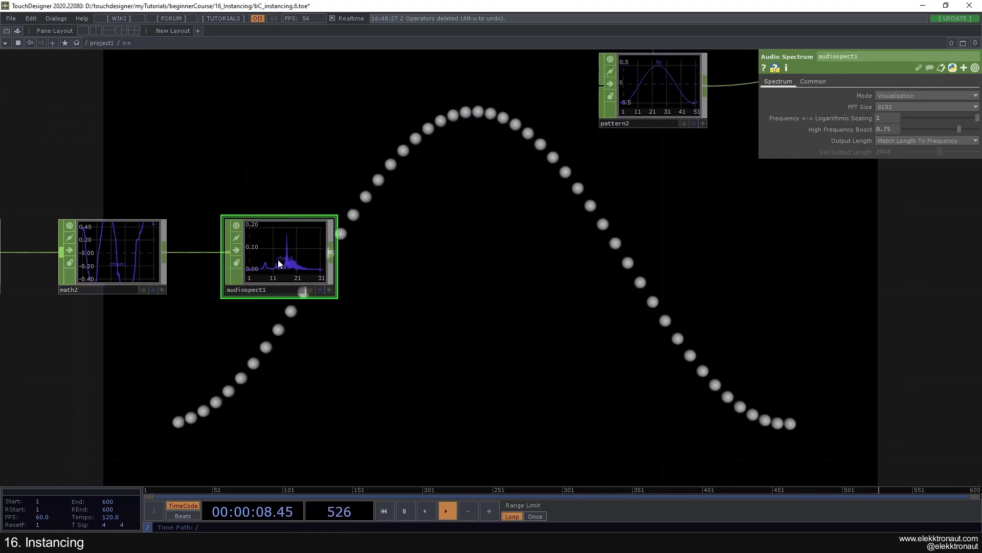
scroll(278, 261, "up", 3)
scroll(279, 260, "down", 3)
scroll(279, 261, "down", 3)
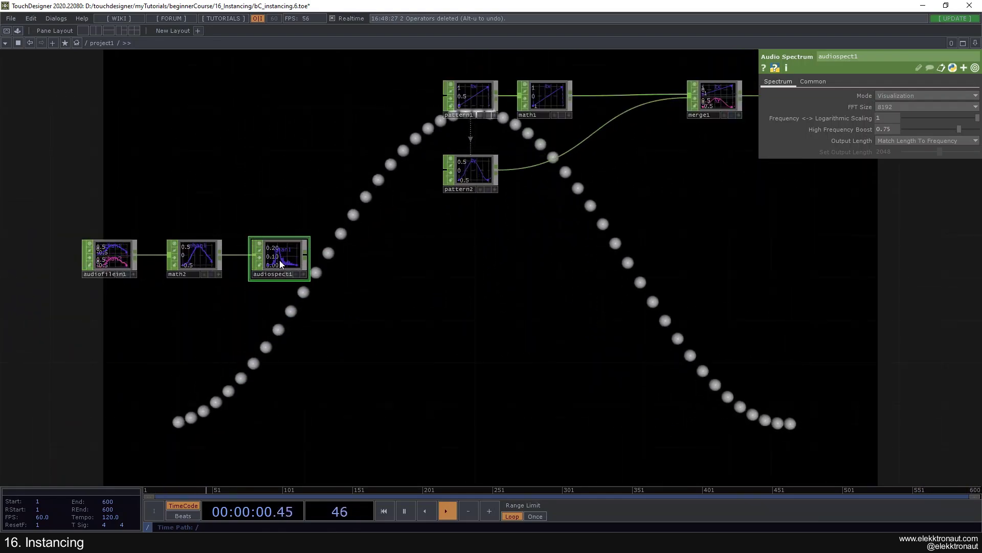
middle_click_drag(279, 260, 167, 262)
middle_click(166, 264)
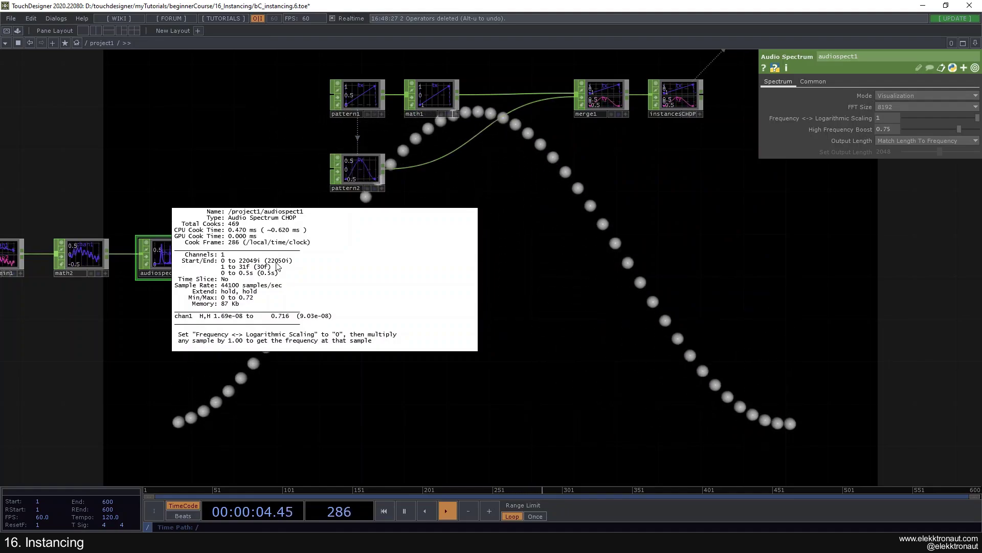
middle_click(359, 99)
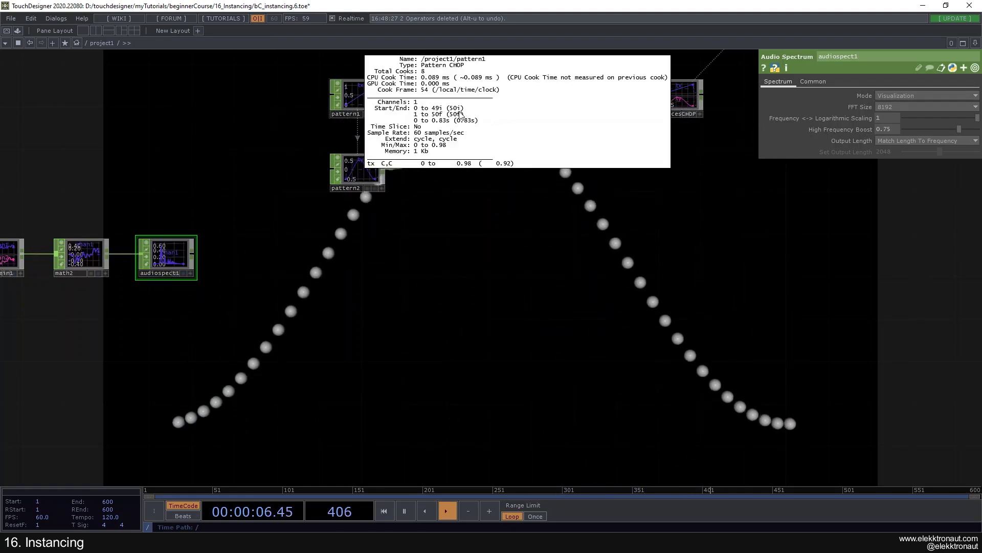
scroll(324, 238, "up", 3)
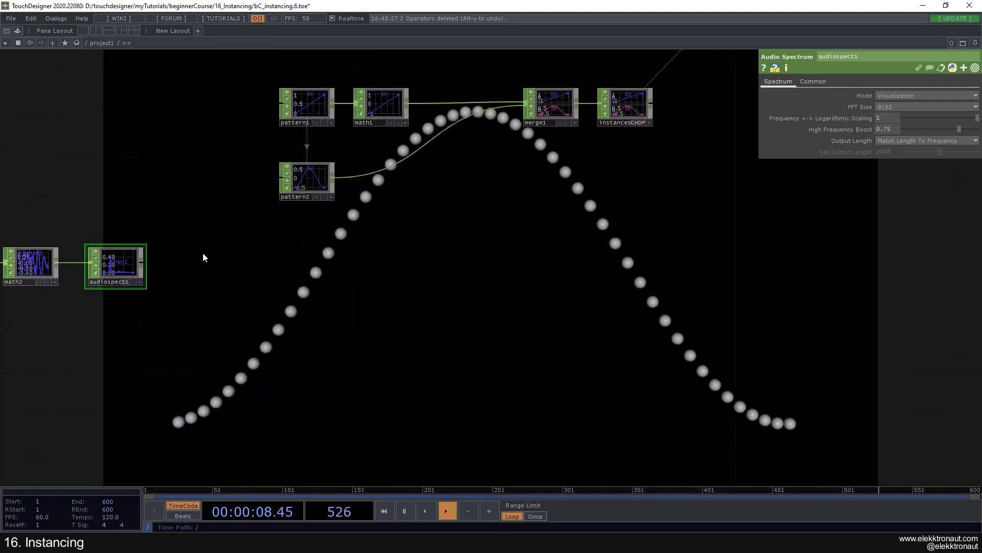
left_click_drag(173, 239, 176, 287)
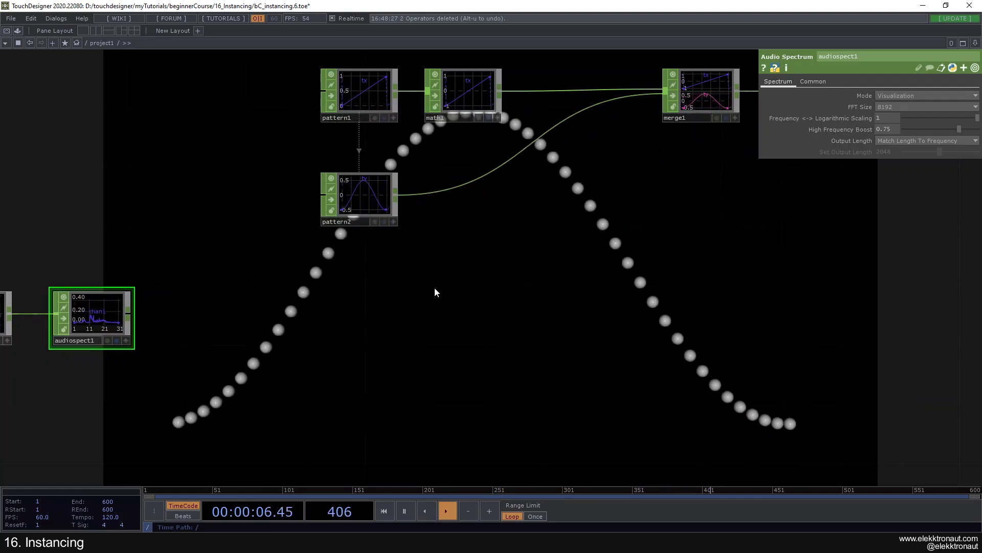
Step: Pause the timeline playback at about frame 157
scroll(350, 291, "down", 2)
scroll(350, 292, "down", 3)
scroll(350, 291, "up", 3)
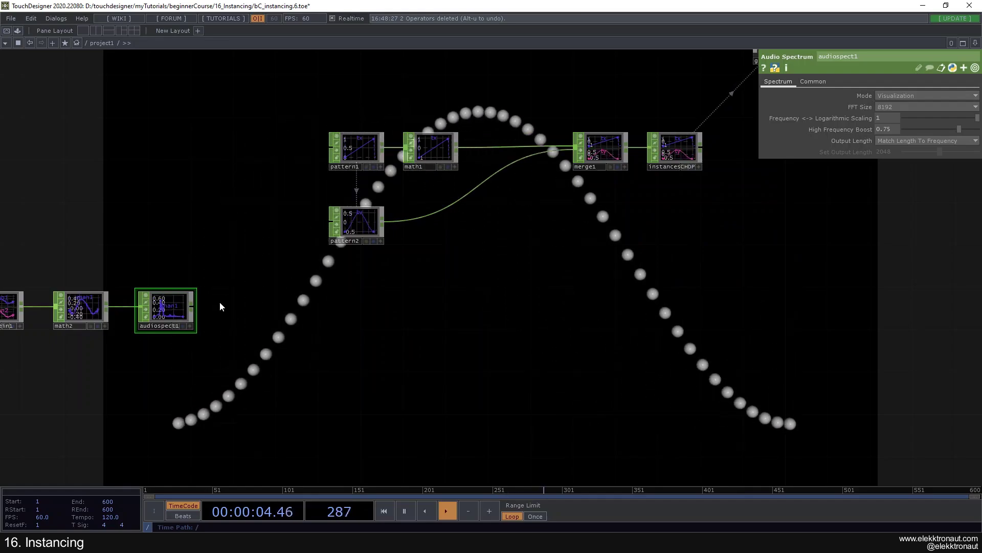
scroll(220, 302, "down", 2)
scroll(220, 302, "up", 2)
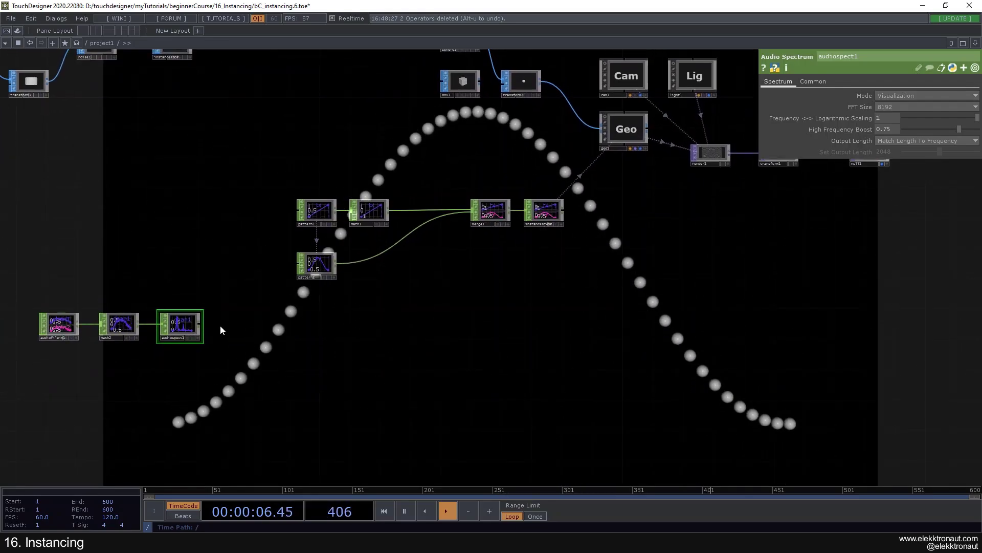
scroll(214, 324, "up", 2)
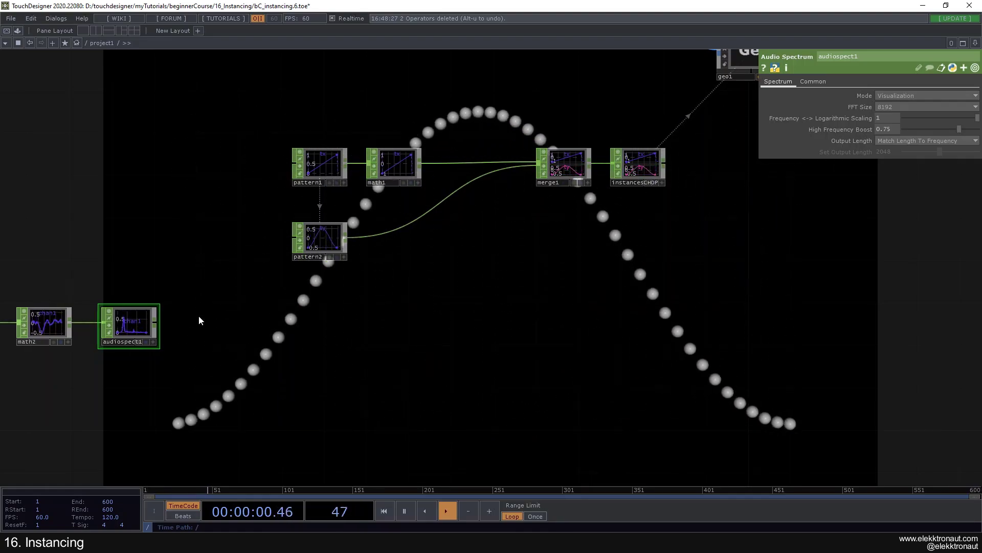
key("space")
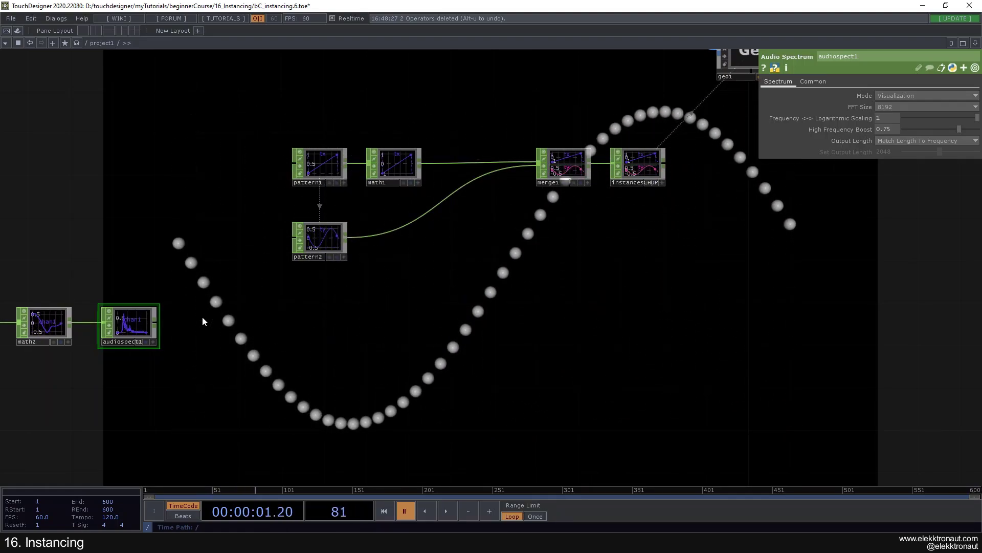
key("space")
Step: Append a Rename CHOP to audiospect1 and rename its channel to ty
left_click_drag(204, 316, 140, 305)
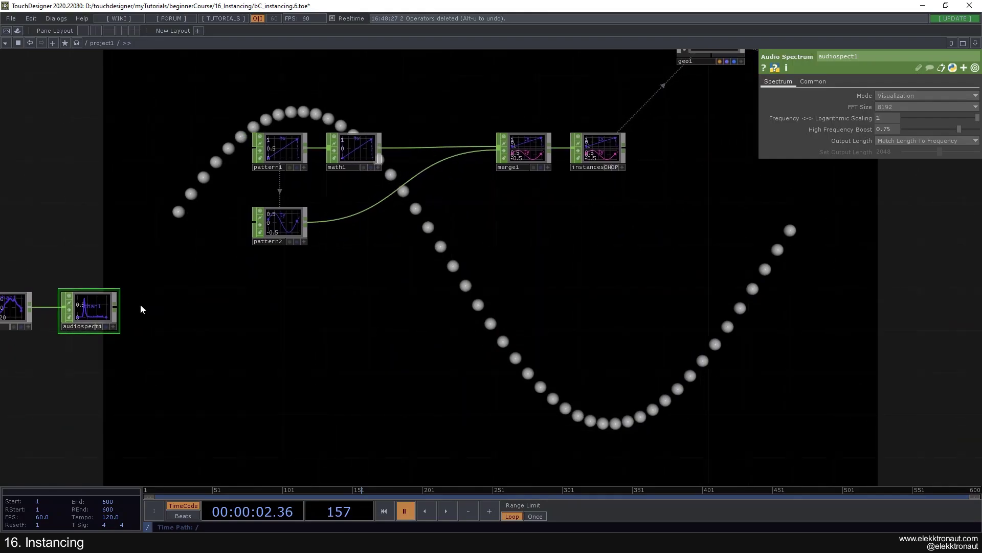
scroll(92, 316, "up", 3)
scroll(100, 321, "down", 3)
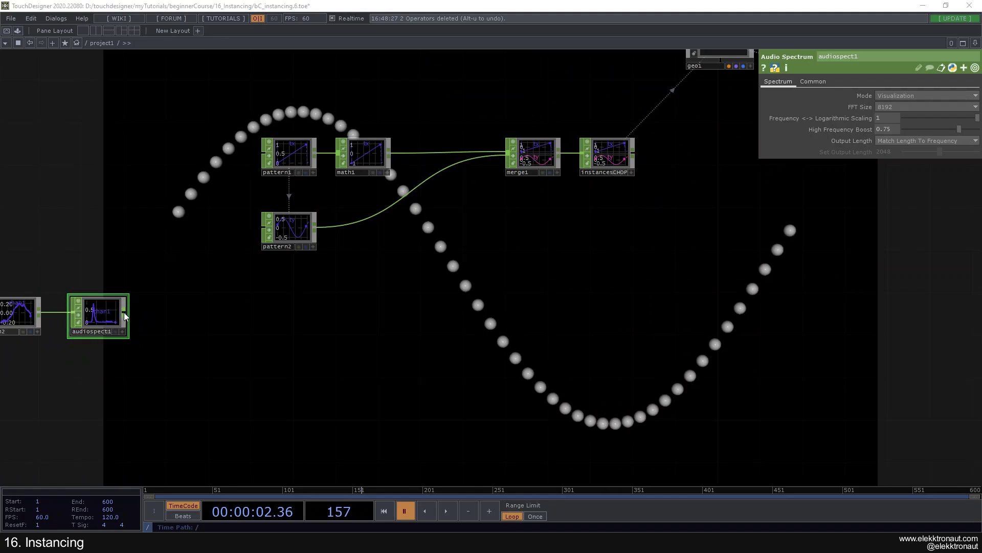
right_click(125, 316)
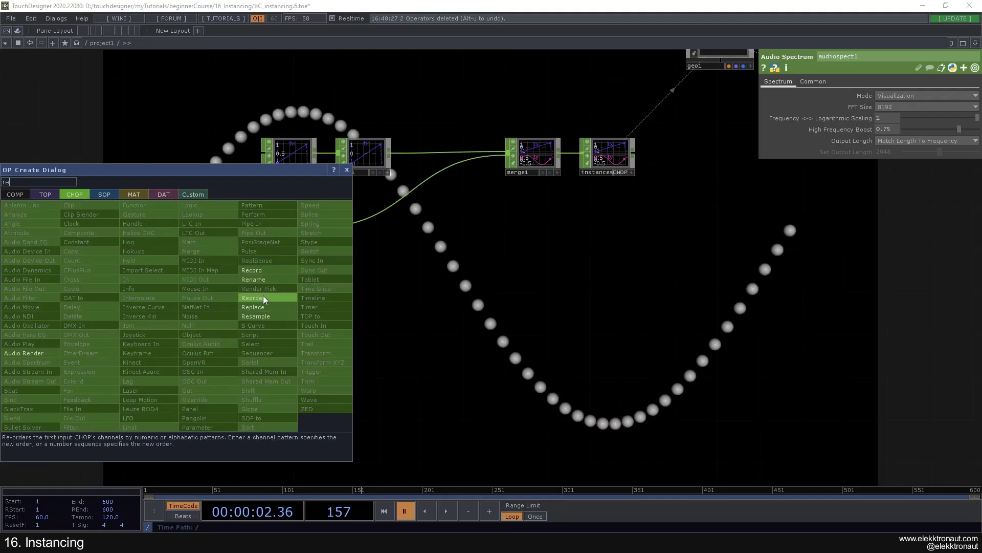
left_click(260, 279)
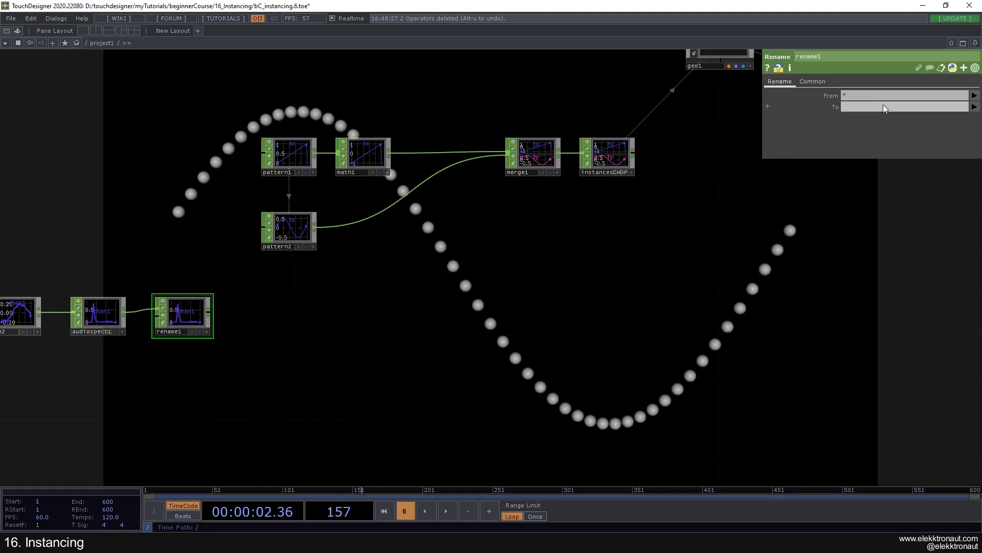
scroll(287, 231, "up", 2)
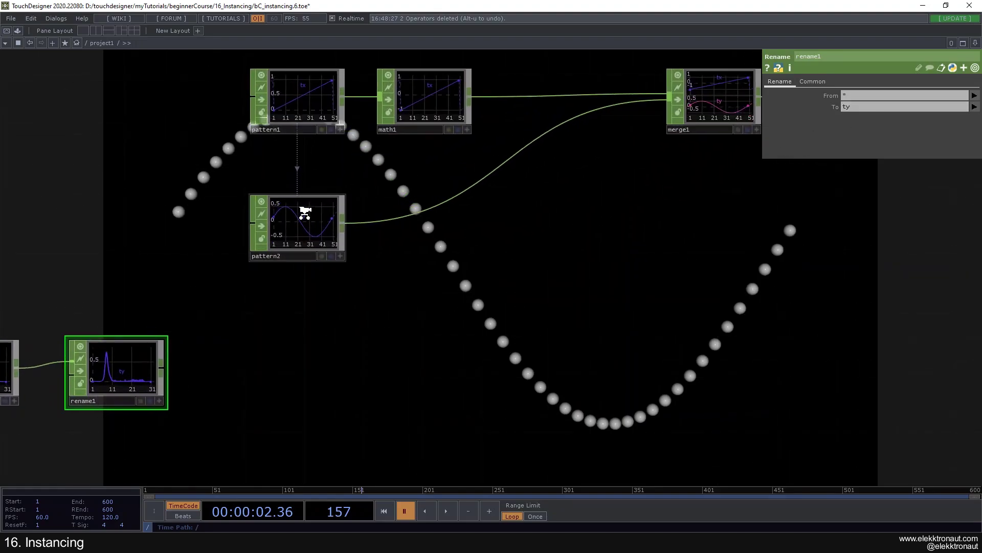
Step: Try to wire rename1's output into the pattern2 connection to merge1
left_click(302, 214)
scroll(378, 290, "down", 2)
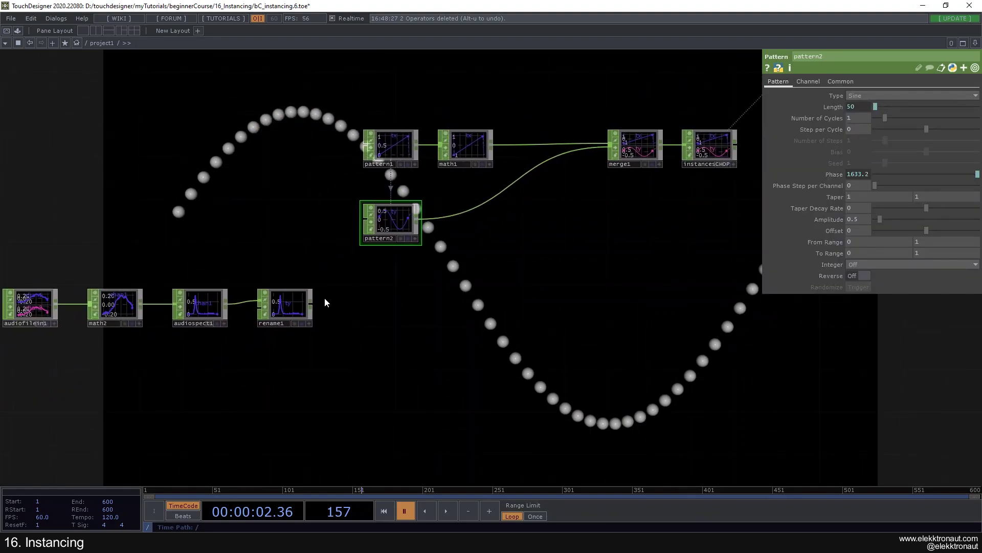
scroll(358, 276, "up", 2)
left_click_drag(364, 272, 228, 268)
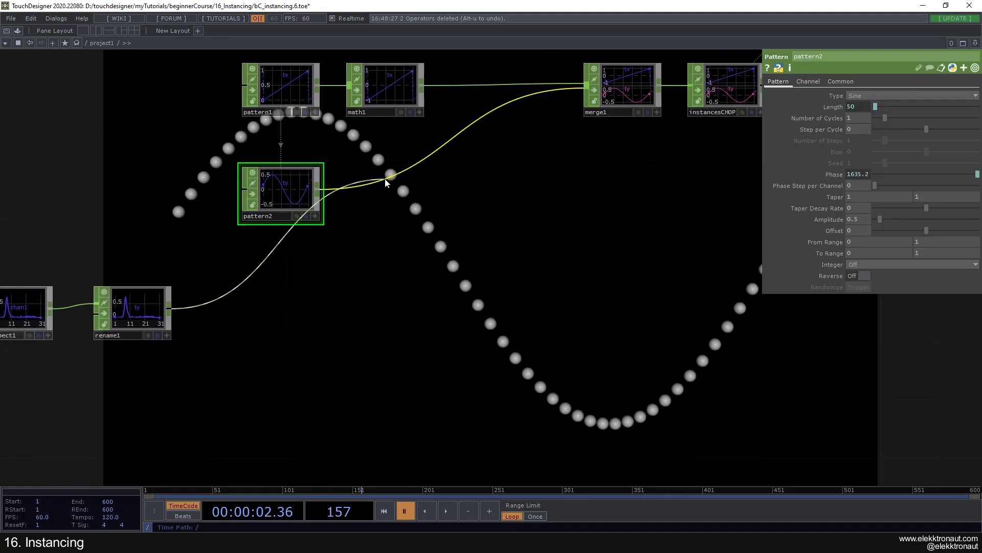
left_click_drag(106, 318, 185, 286)
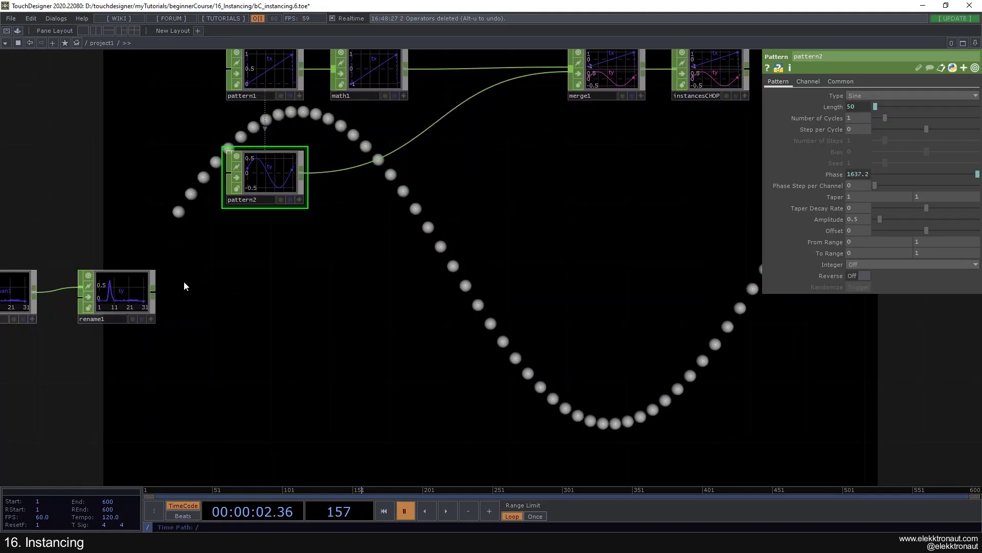
Step: Append a Resample CHOP to the output of rename1 and place it below pattern2
right_click(153, 295)
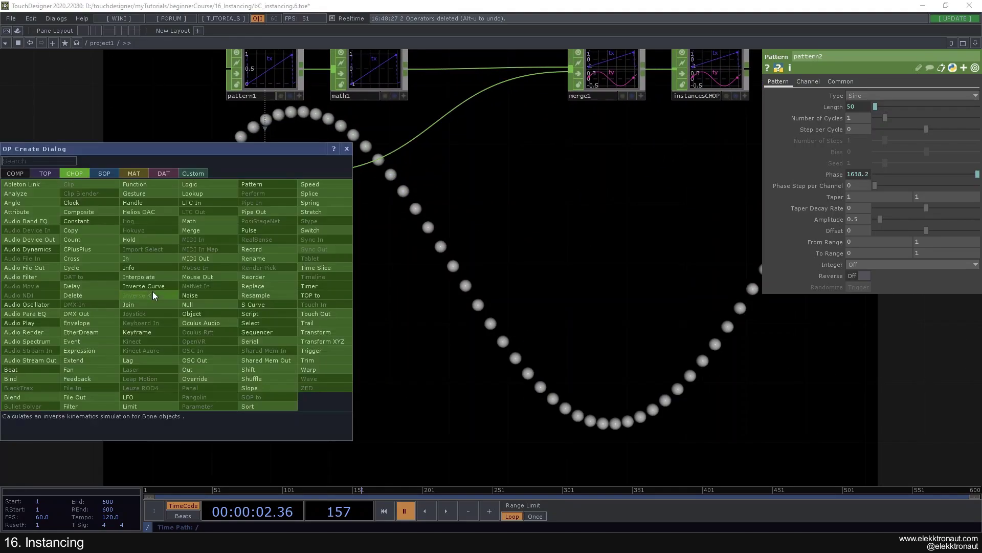
type("re")
left_click(259, 296)
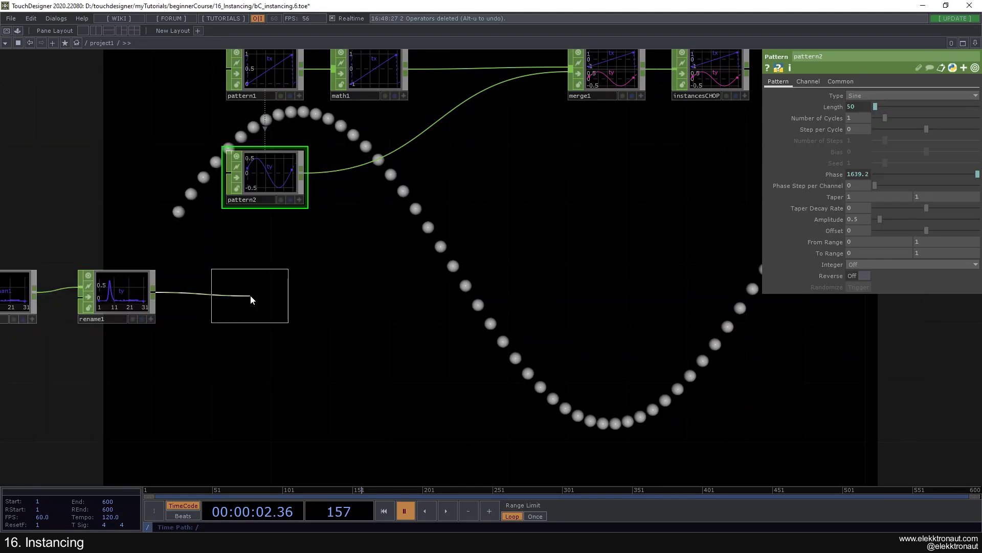
left_click(266, 299)
left_click_drag(259, 296, 129, 309)
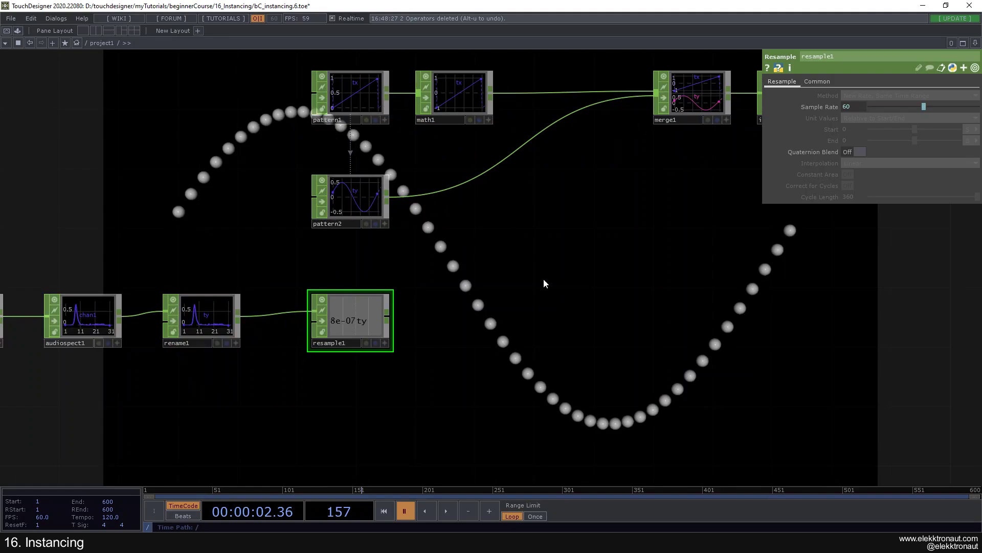
Step: Turn off Time Slice on resample1 and connect pattern1's output to its second input
left_click(820, 84)
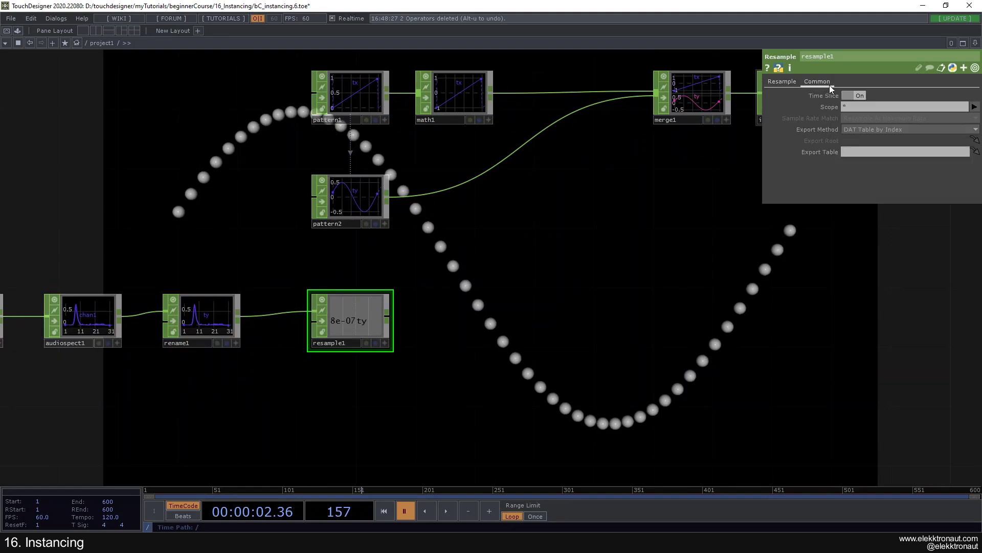
left_click(783, 81)
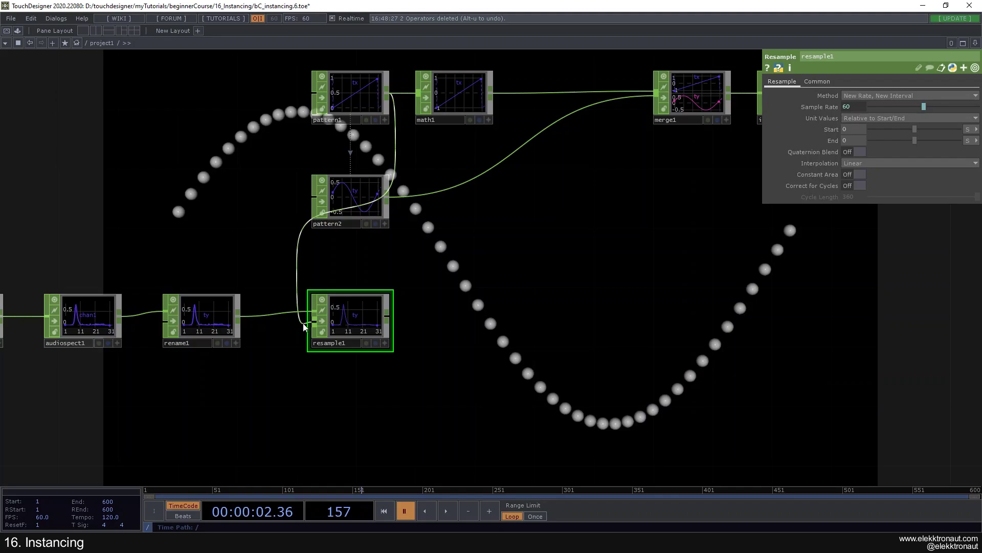
left_click_drag(391, 309, 315, 308)
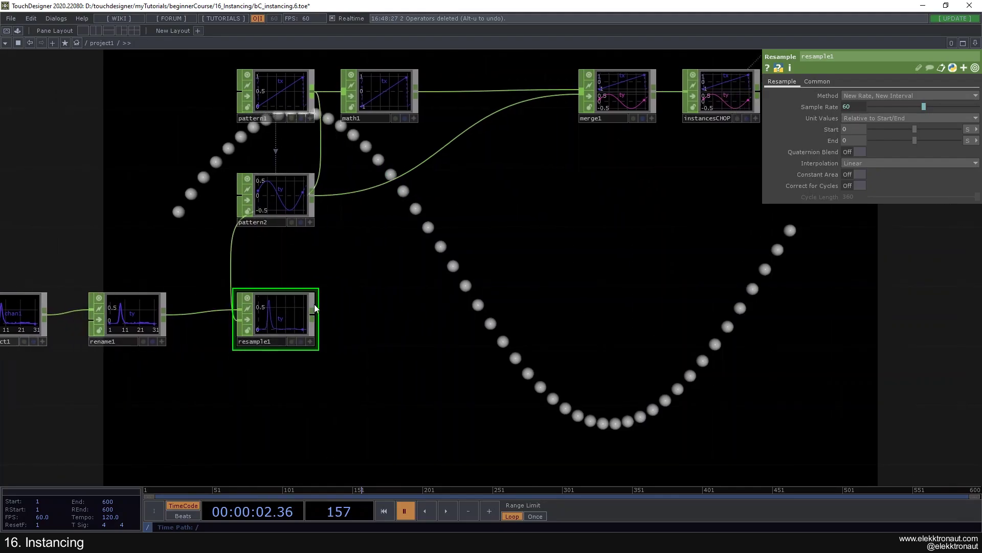
Step: Check resample1's curve, wire its output into merge1 in place of pattern2, and resume timeline playback
scroll(315, 307, "up", 5)
middle_click(285, 266)
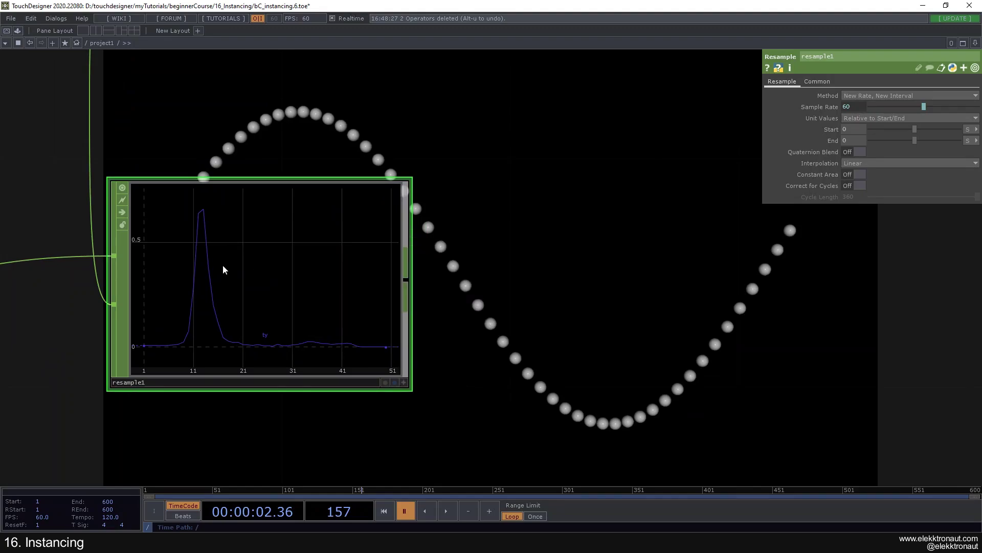
scroll(224, 267, "down", 5)
left_click_drag(272, 265, 236, 331)
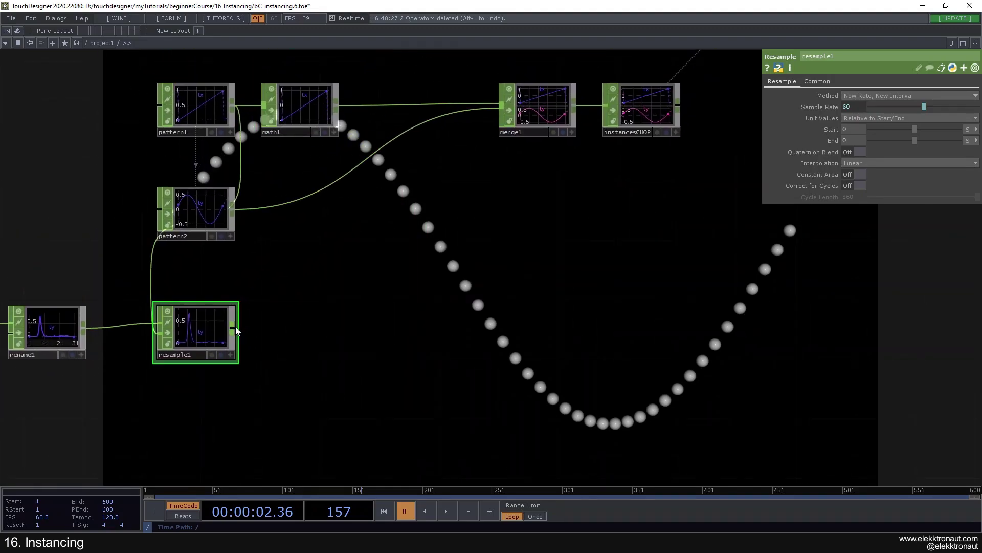
left_click(300, 207)
scroll(322, 268, "down", 2)
key("space")
left_click_drag(440, 257, 376, 207)
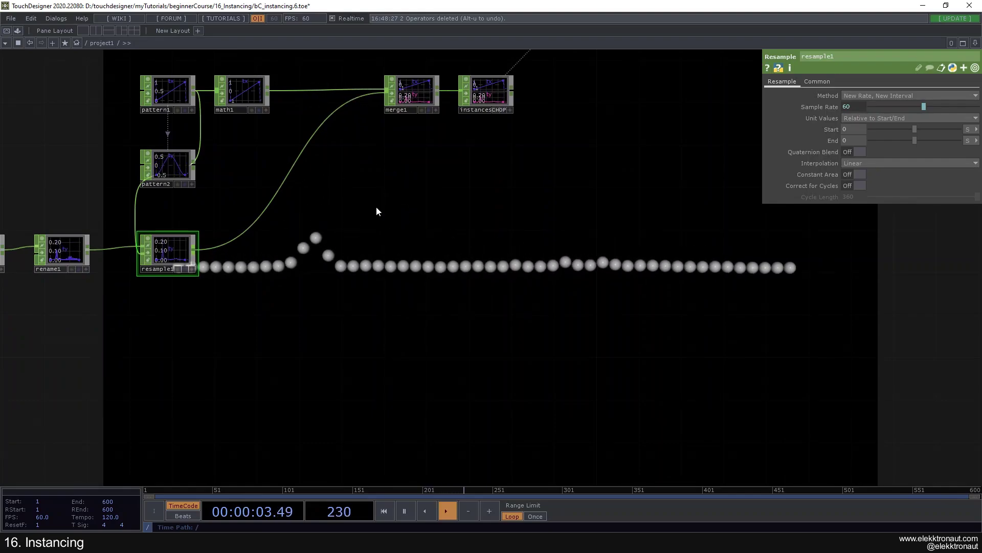
scroll(376, 207, "down", 3)
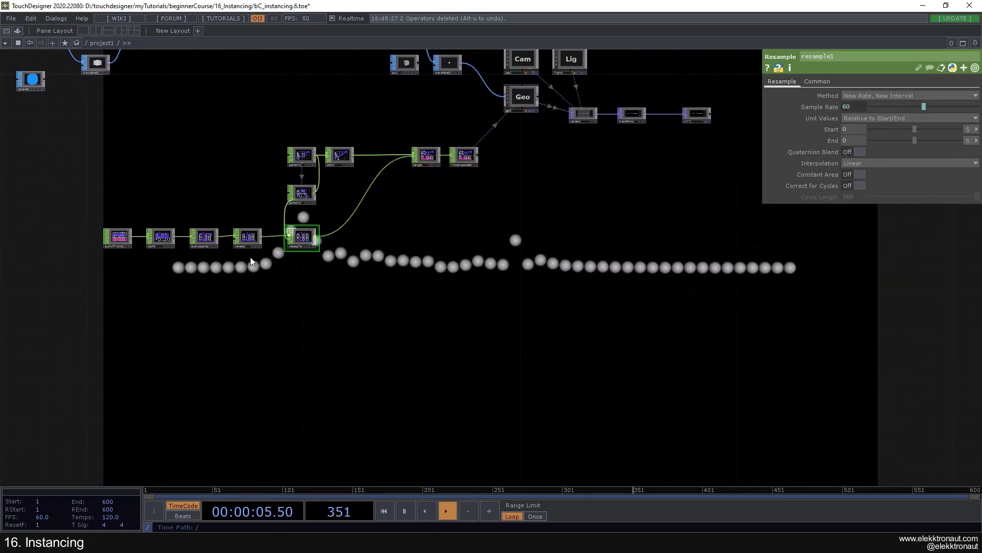
scroll(357, 176, "up", 4)
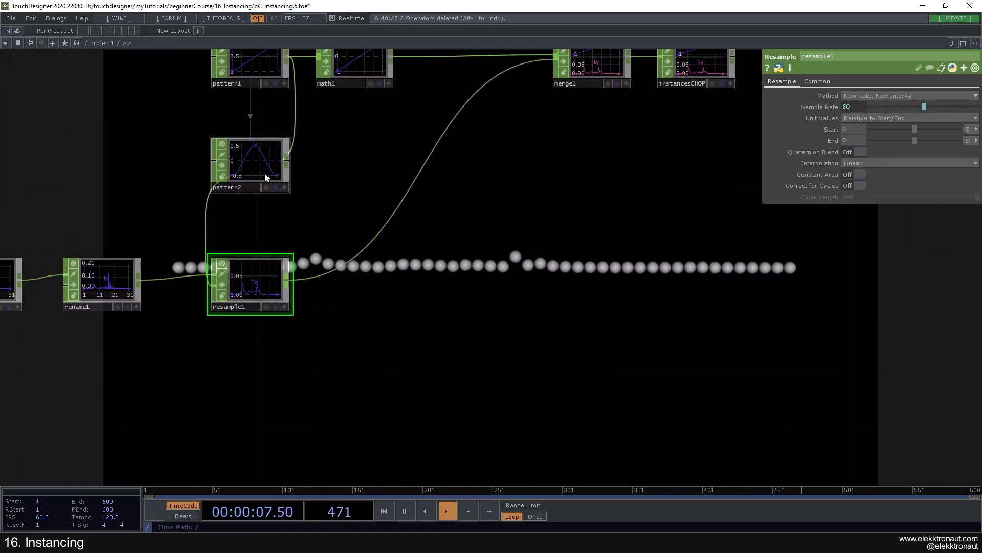
Step: Wire pattern2 into merge1 to compare its motion with the audio spectrum, and reconnect resample1's output in its place
left_click_drag(287, 161, 428, 160)
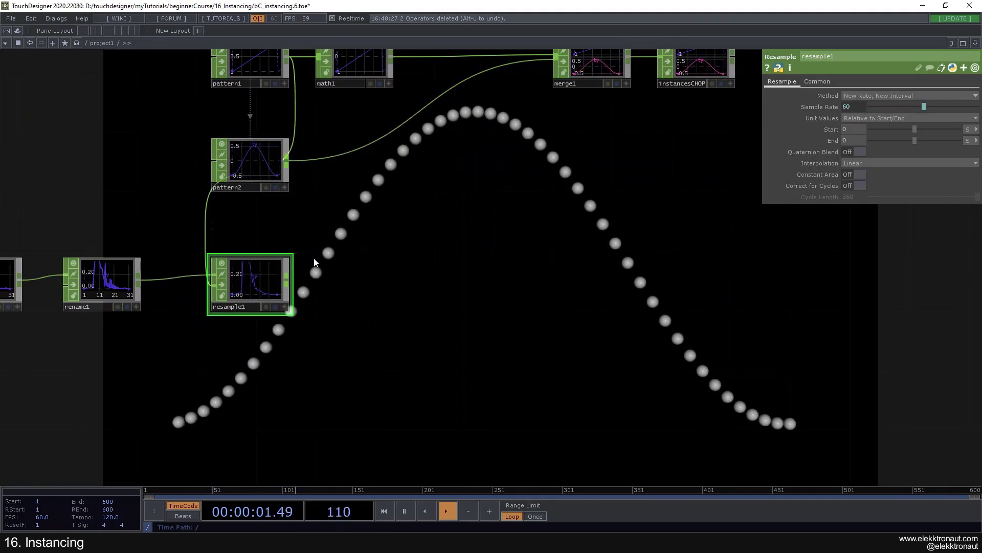
left_click_drag(286, 279, 383, 134)
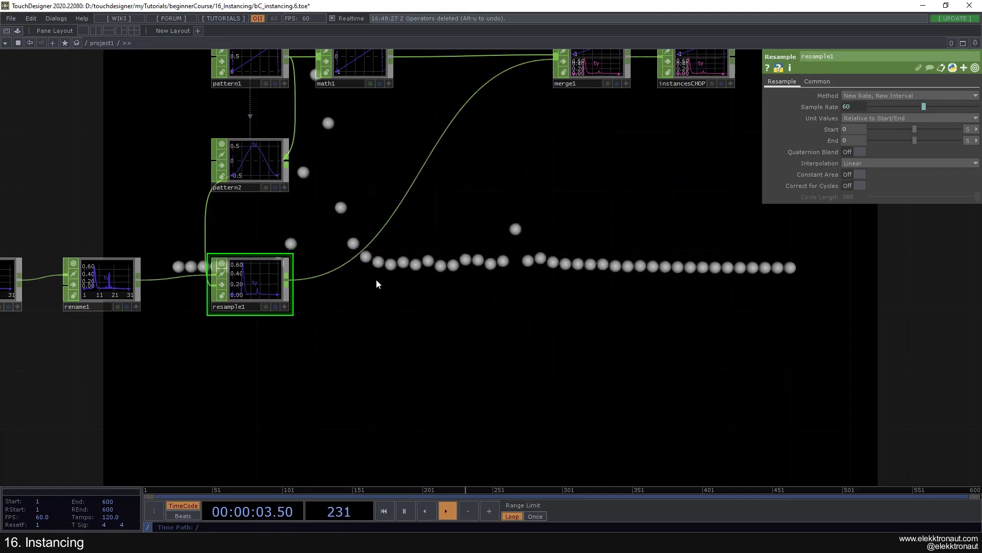
Step: Set the FFT size of the Audio Spectrum CHOP audiospect1 to 16384
left_click_drag(376, 280, 321, 281)
scroll(321, 282, "down", 3)
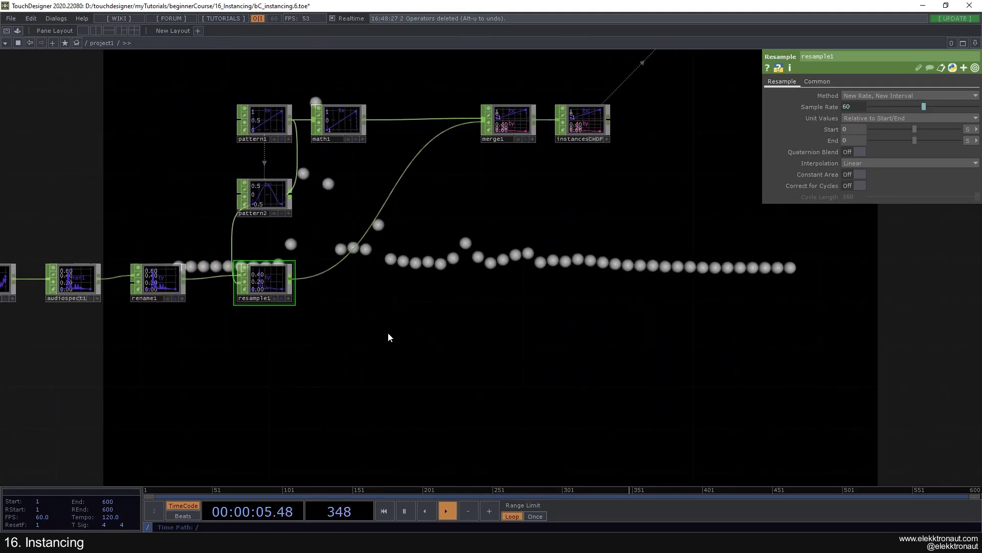
left_click_drag(389, 337, 439, 335)
left_click(124, 279)
left_click(923, 107)
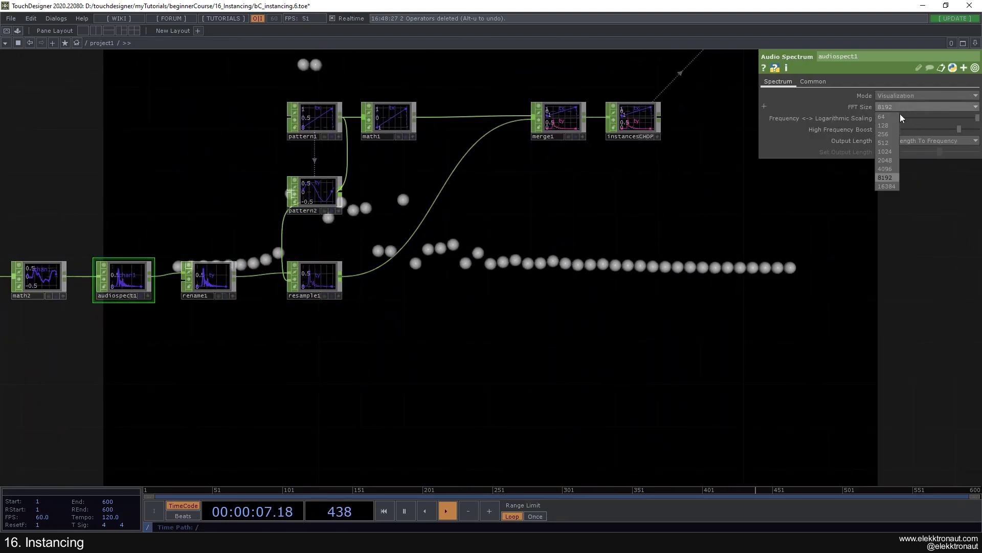
left_click(886, 186)
Step: Set pattern1's length to 100 to increase the number of instances
left_click_drag(435, 203, 327, 257)
left_click(200, 183)
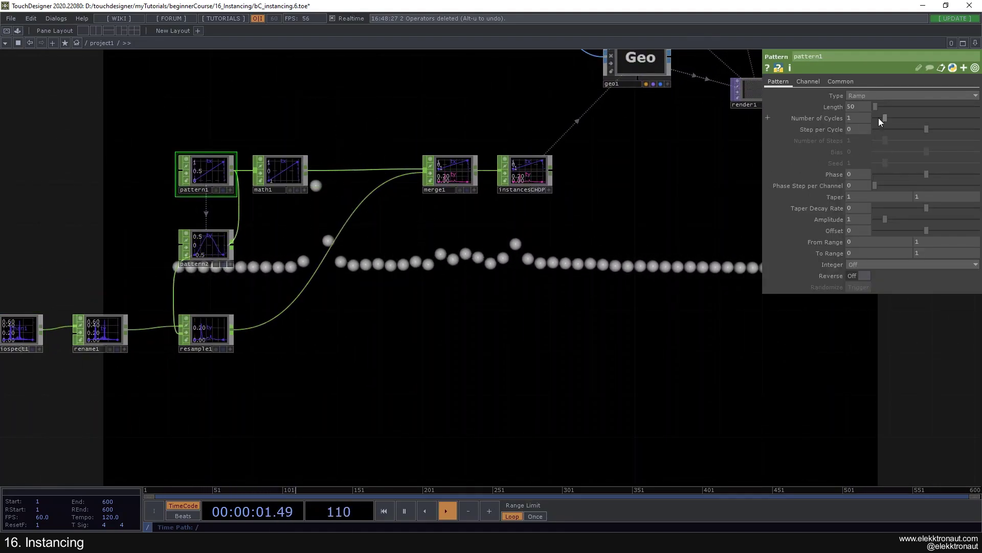
type("100")
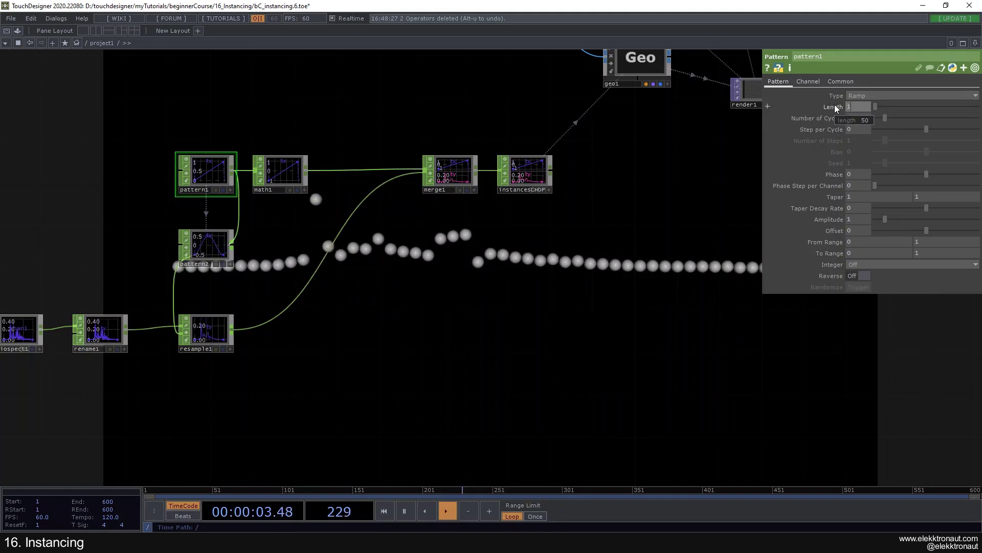
key("Return")
Step: Connect box1 to the transform feeding geo1 in place of sphere1 so the instances are boxes
scroll(372, 205, "down", 5)
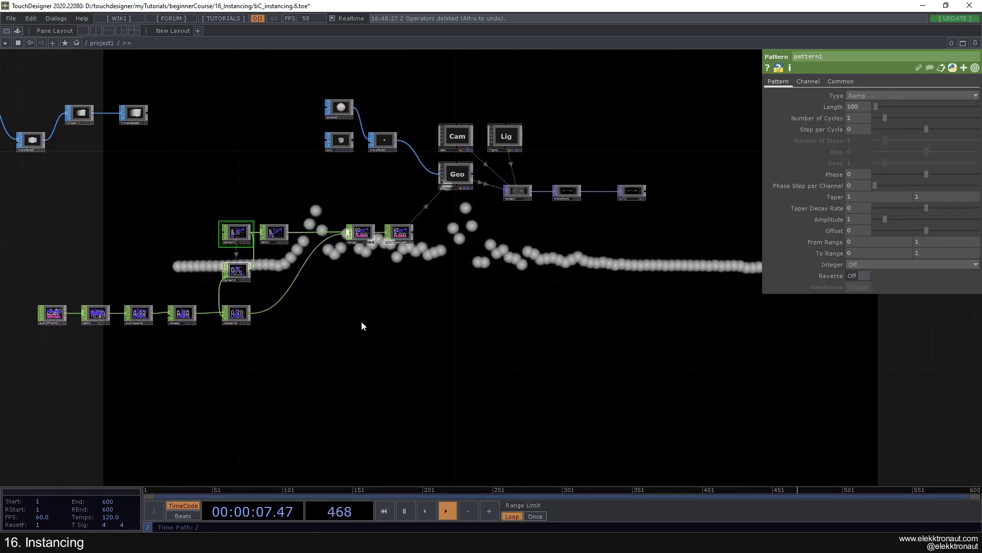
scroll(192, 256, "up", 3)
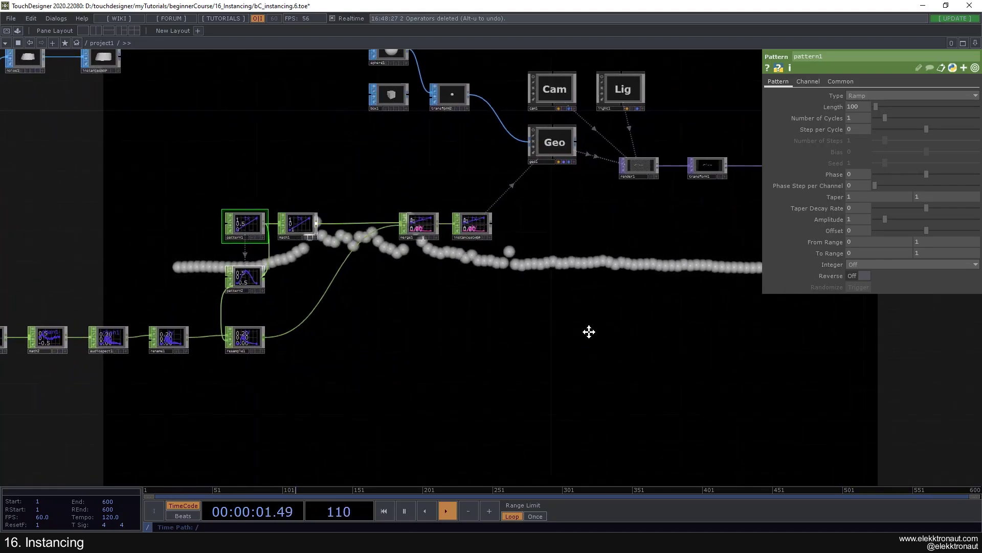
left_click_drag(588, 331, 548, 340)
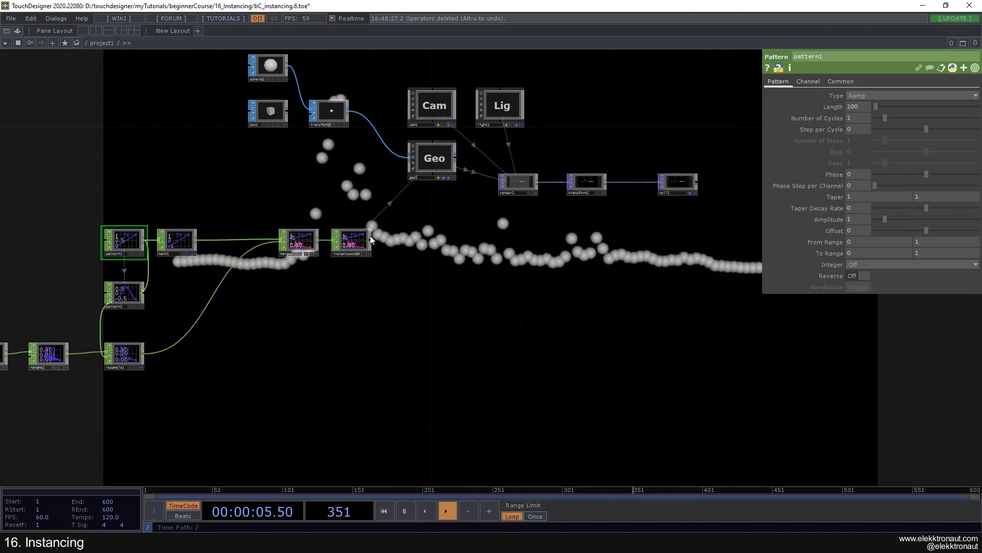
left_click_drag(321, 165, 348, 149)
left_click_drag(334, 115, 360, 28)
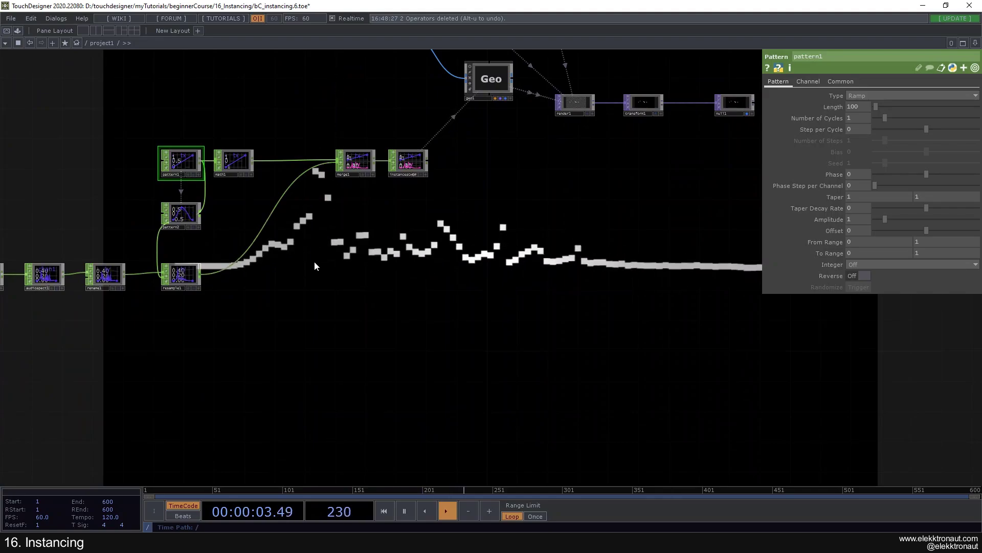
Step: Add a Rectangle SOP below box1 and wire it into the transform feeding geo1 instead of the box
left_click_drag(323, 112, 270, 243)
key("Tab")
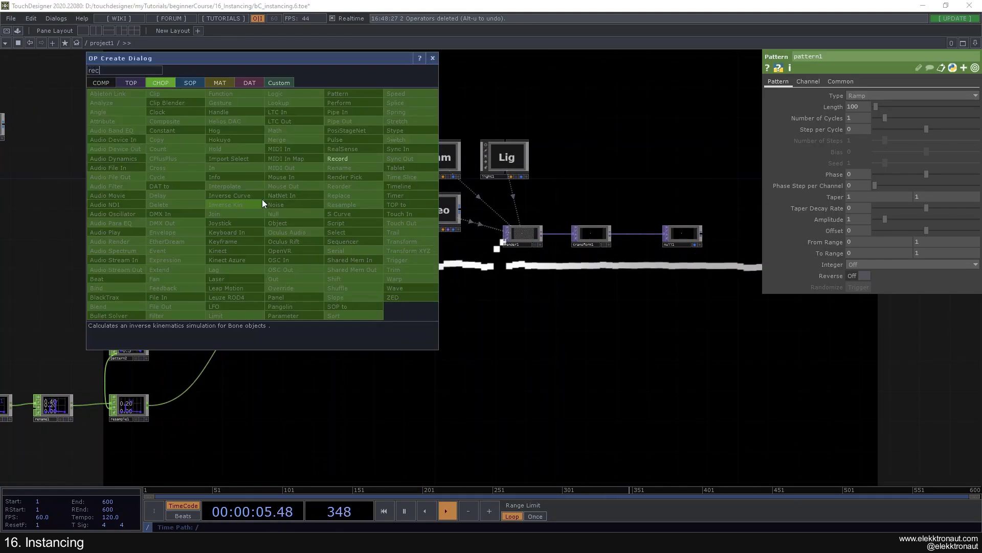
left_click(190, 82)
type("rec")
left_click(294, 121)
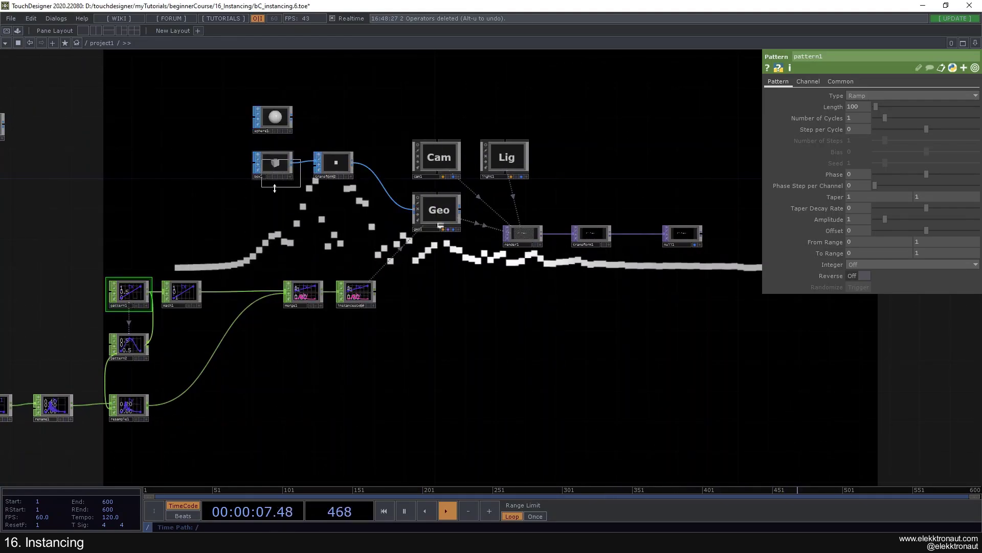
left_click(280, 216)
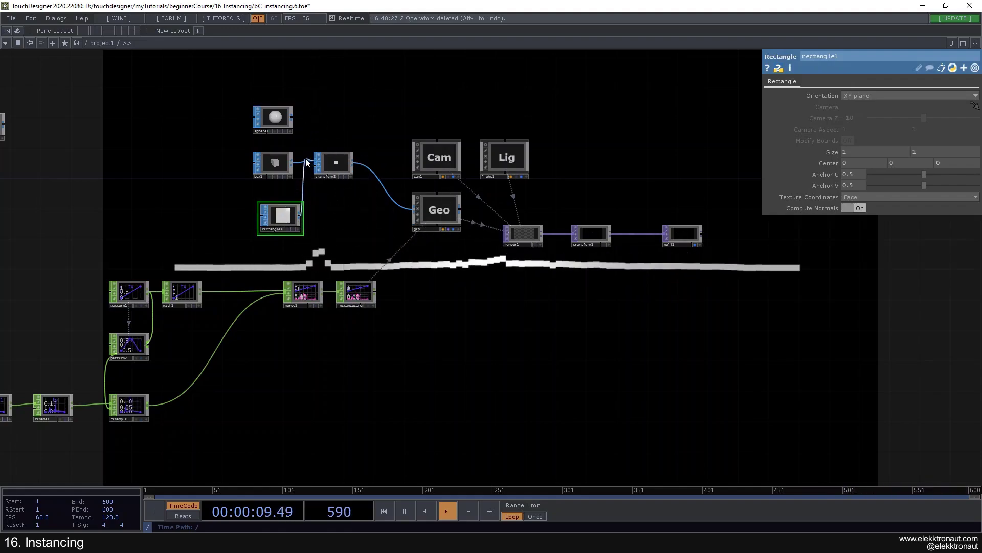
left_click_drag(267, 205, 266, 205)
Step: Branch a Math CHOP off resample1's output and place it below the merge chain
left_click_drag(465, 208, 466, 136)
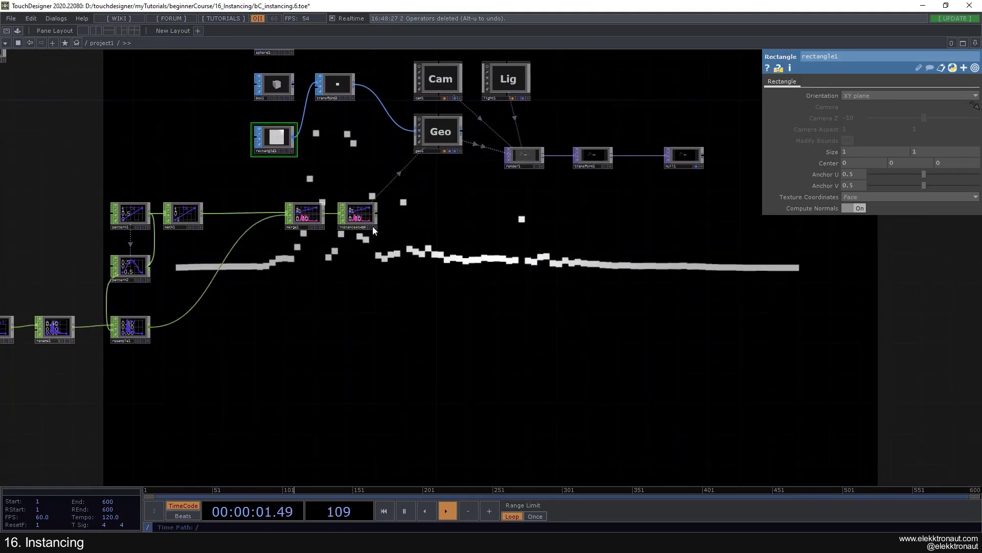
scroll(246, 292, "up", 3)
left_click_drag(250, 292, 357, 249)
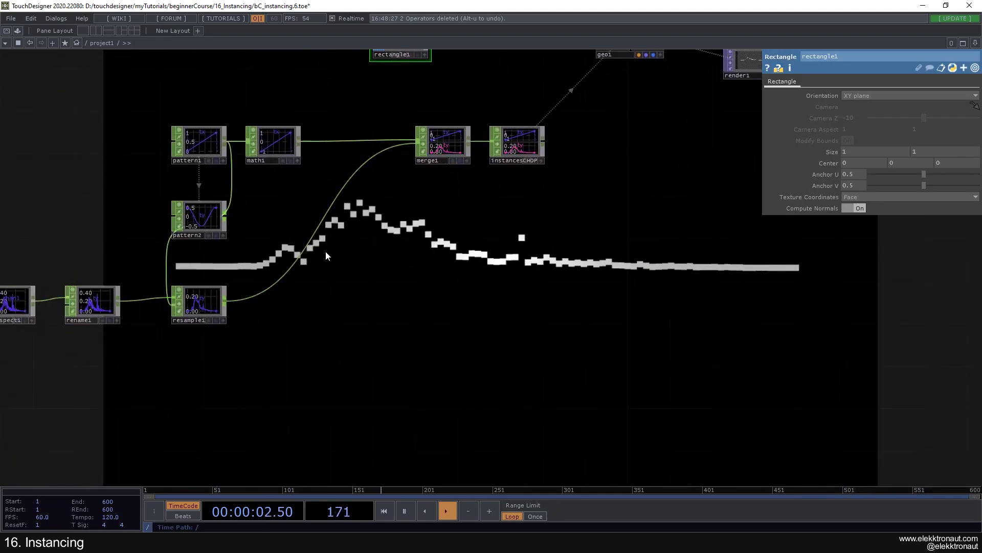
right_click(225, 297)
type("ma")
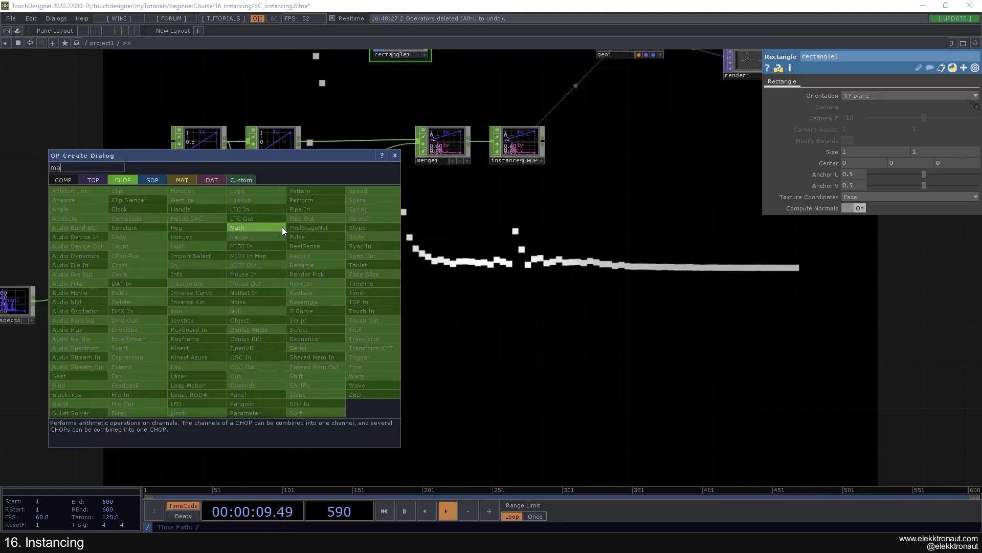
left_click(282, 226)
left_click(379, 331)
scroll(367, 331, "up", 2)
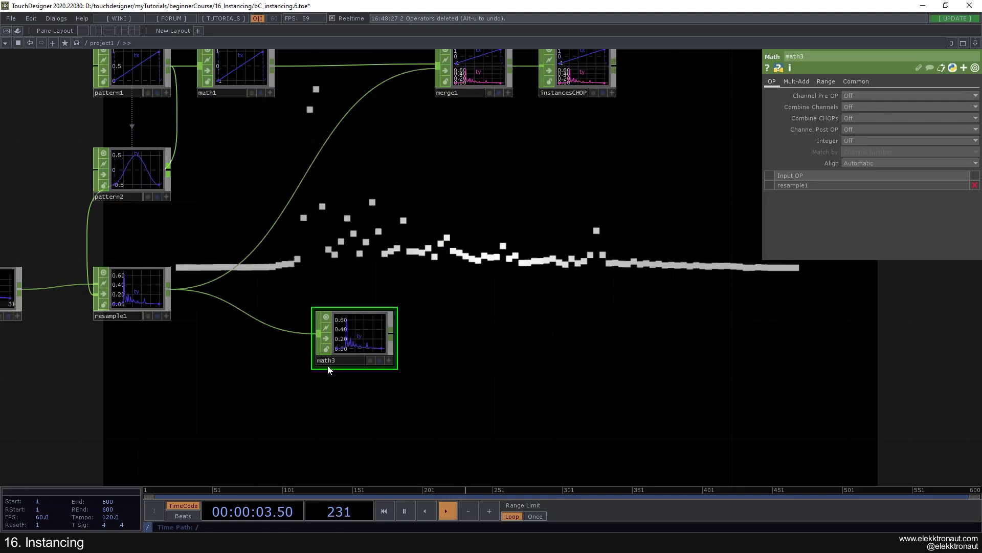
Step: Move math3 further along, duplicate rename1, and wire the copy between resample1 and math3
left_click_drag(348, 332, 482, 333)
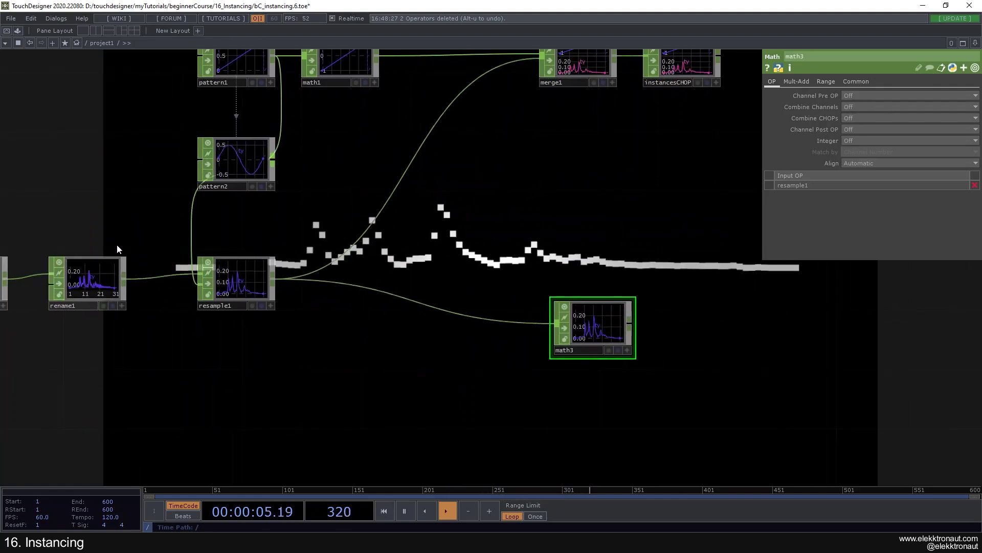
left_click(114, 281)
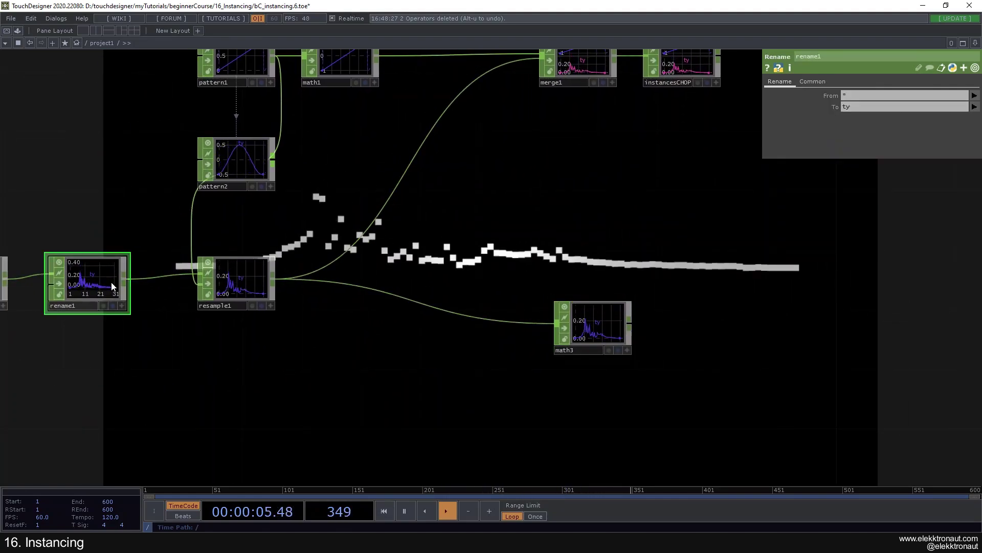
key("ctrl+c")
key("ctrl+v")
left_click(421, 387)
left_click_drag(273, 279, 348, 379)
left_click_drag(420, 382, 500, 315)
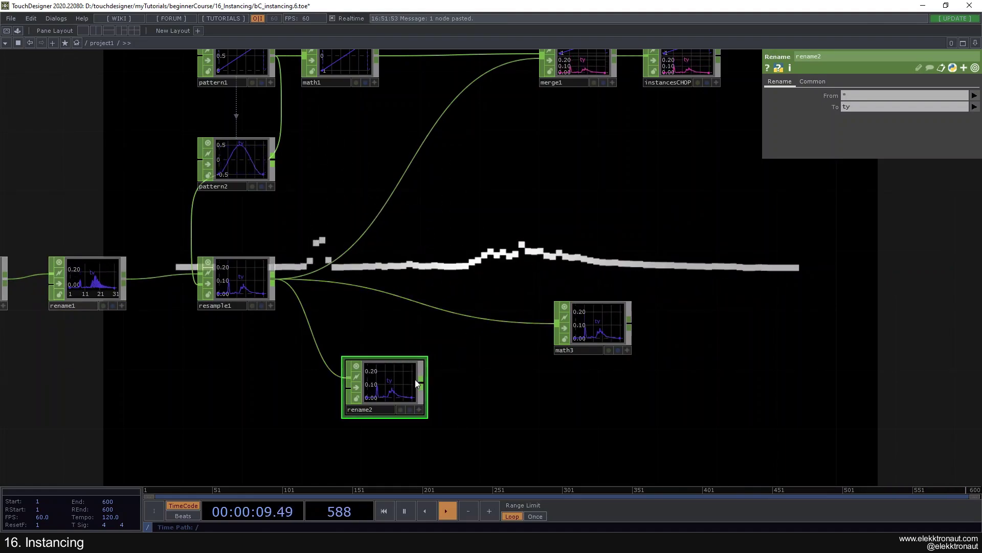
left_click(556, 324)
left_click_drag(378, 389, 452, 330)
Step: Set the new channel name in rename2 to sizeY
key("BackSpace")
key("BackSpace")
type("size")
key("Return")
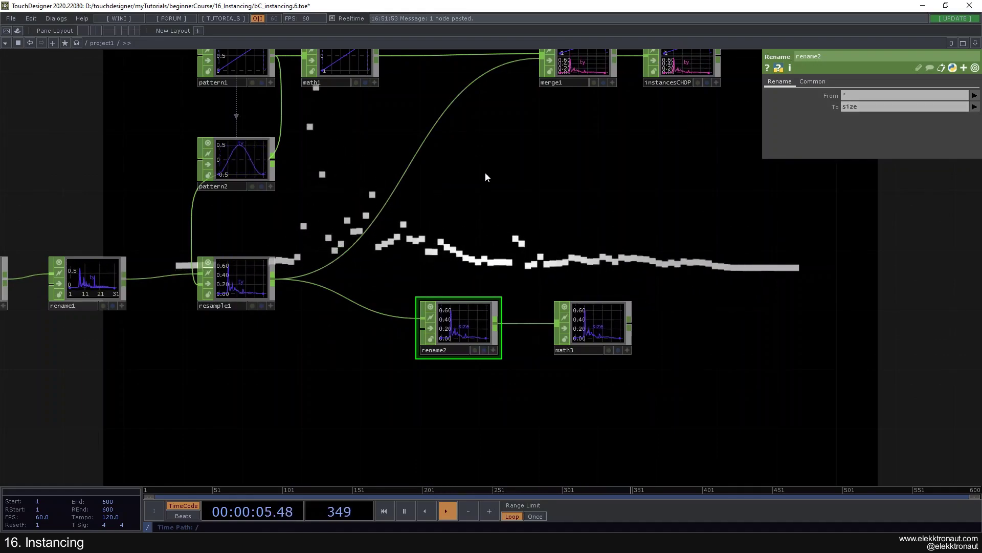
Step: Set math3's To Range to 0.5 and 2
left_click_drag(485, 172, 284, 206)
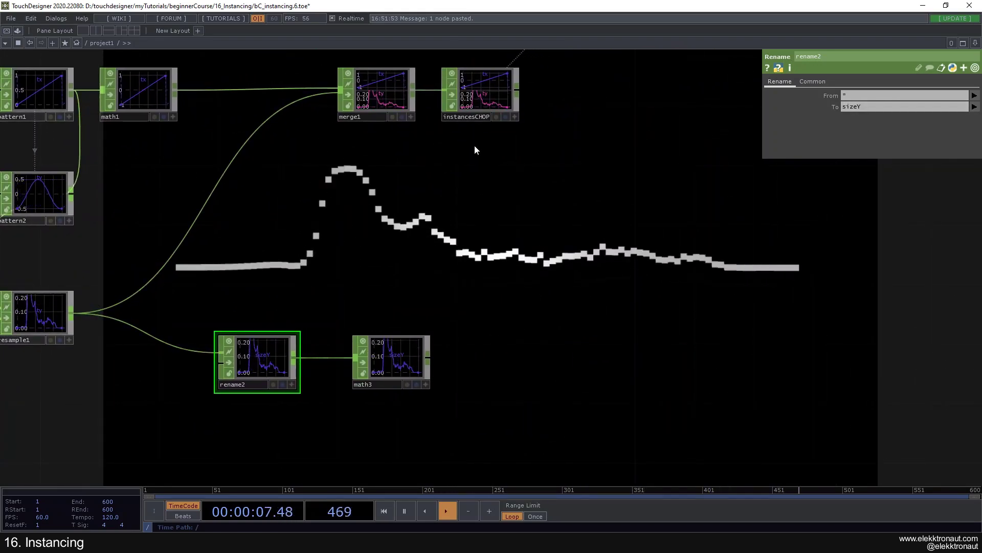
left_click(386, 360)
left_click_drag(399, 299, 337, 302)
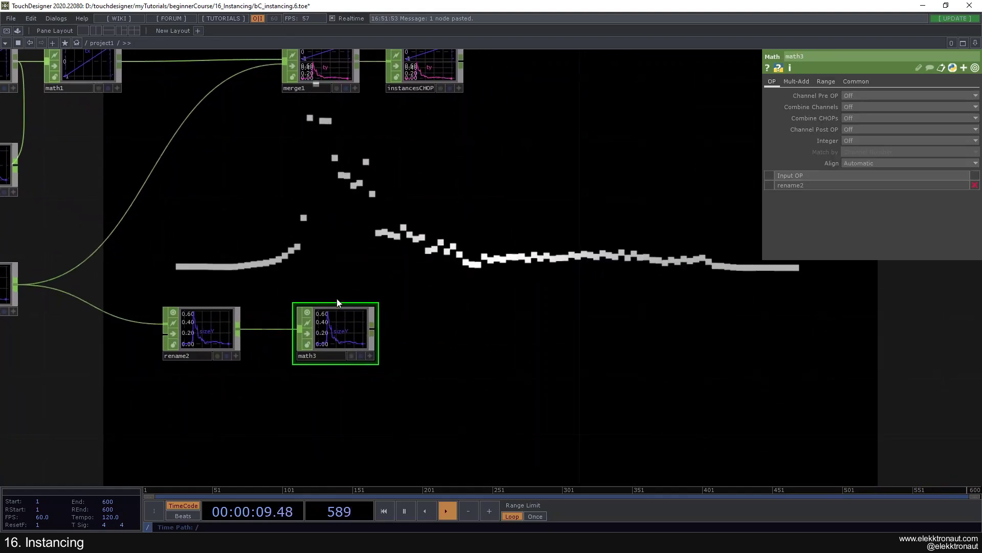
scroll(340, 299, "up", 2)
left_click(827, 81)
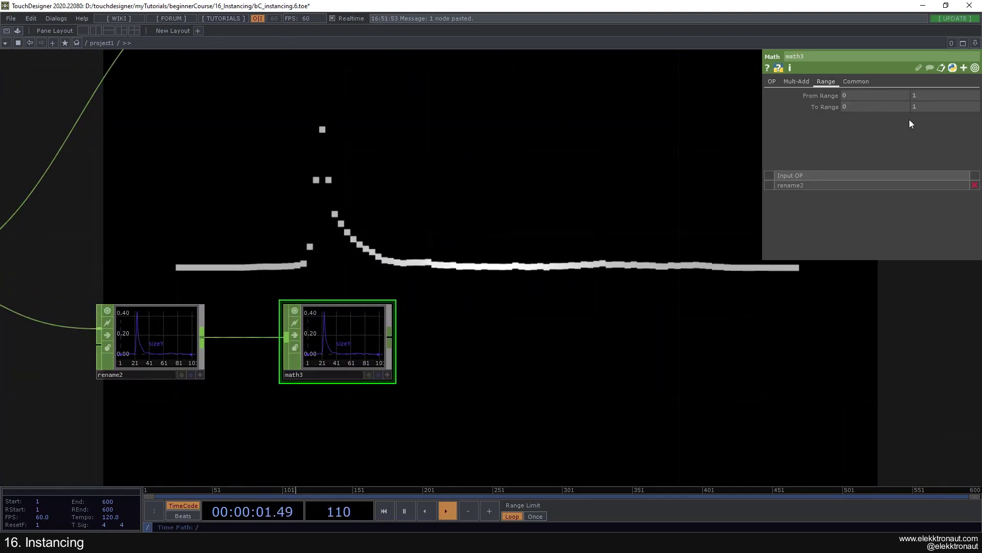
type(".5")
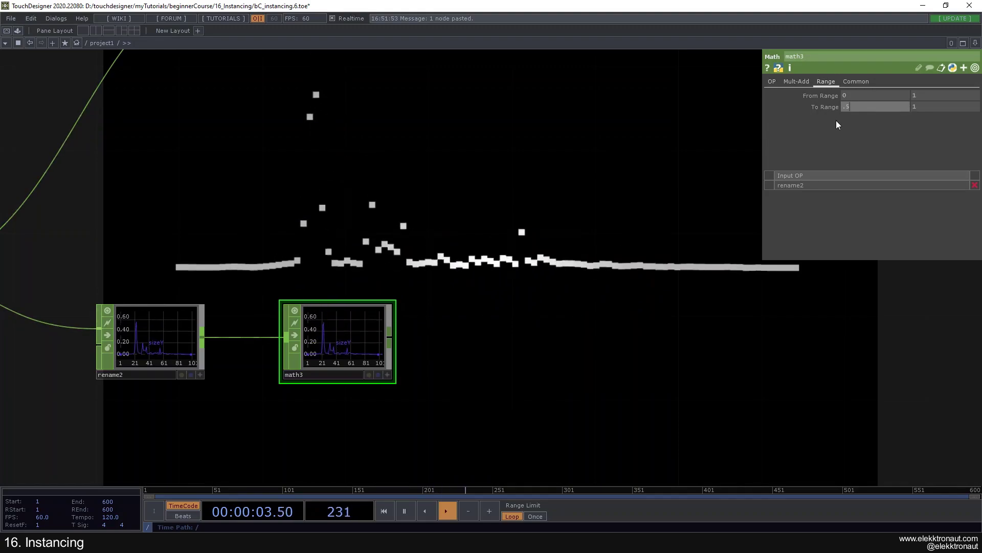
left_click(935, 106)
type("2")
key("Return")
Step: Add a Null CHOP after math3
scroll(410, 292, "down", 3)
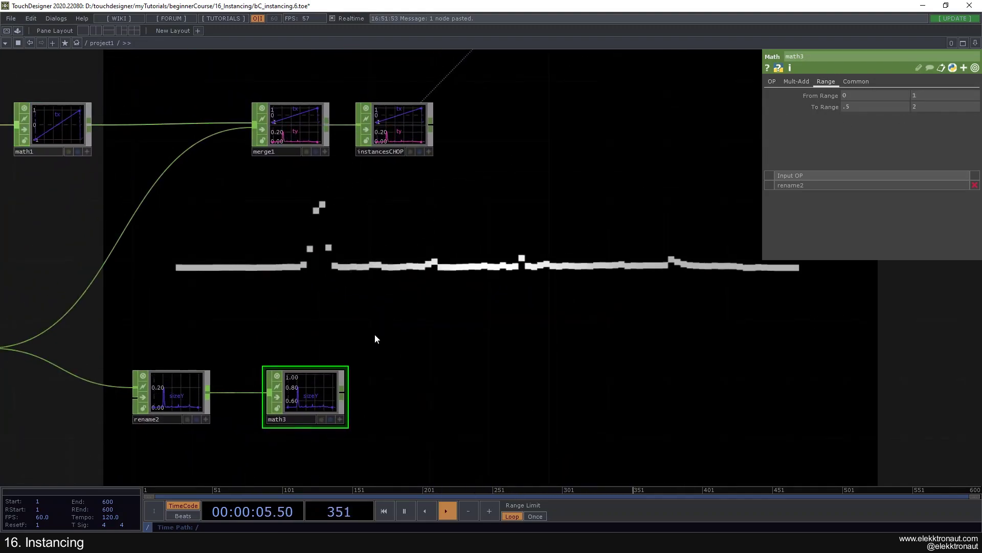
key("Tab")
left_click(350, 396)
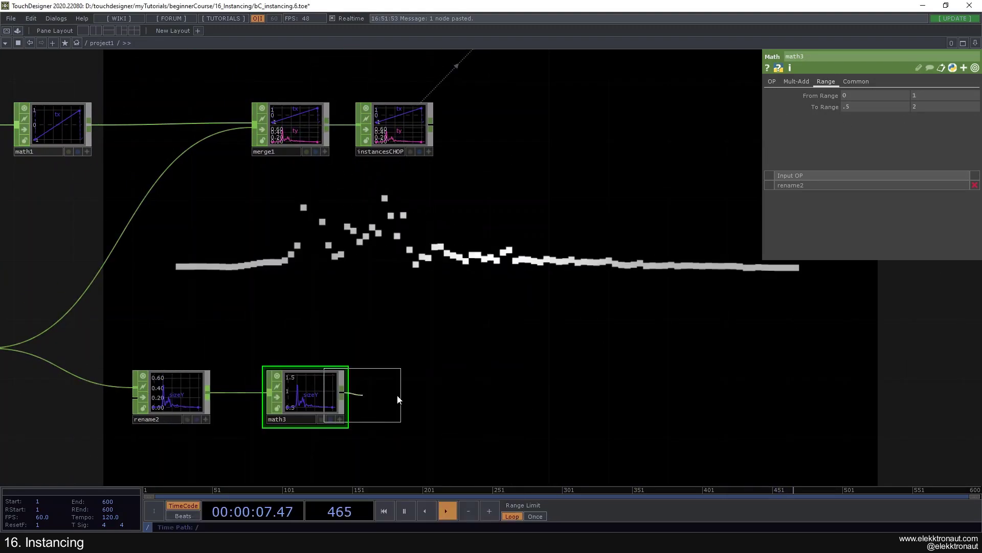
left_click(404, 395)
Step: Assign null2 as geo1's instance Scale OP and map the sizeY channel to Scale Y
scroll(333, 379, "down", 2)
left_click_drag(309, 306, 250, 301)
left_click(438, 85)
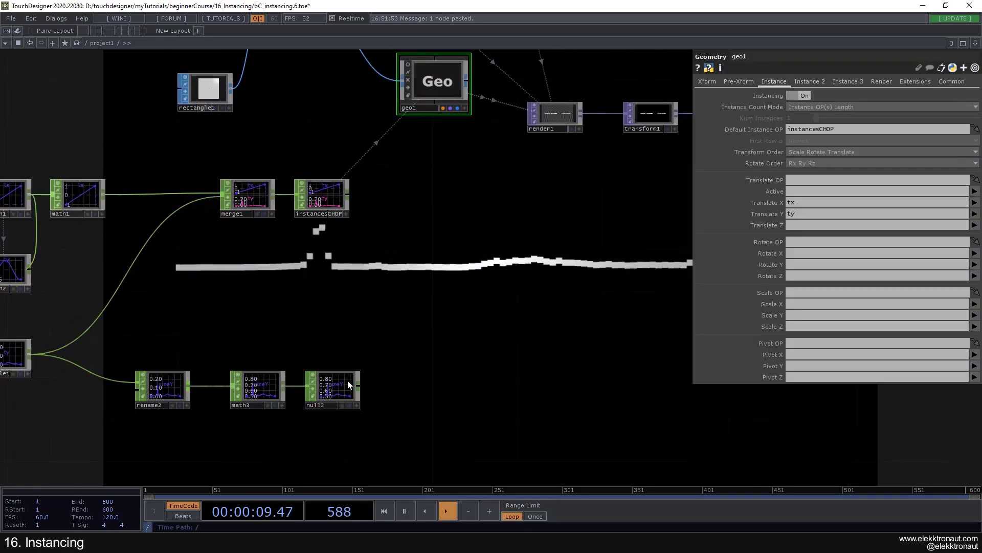
left_click_drag(751, 328, 798, 293)
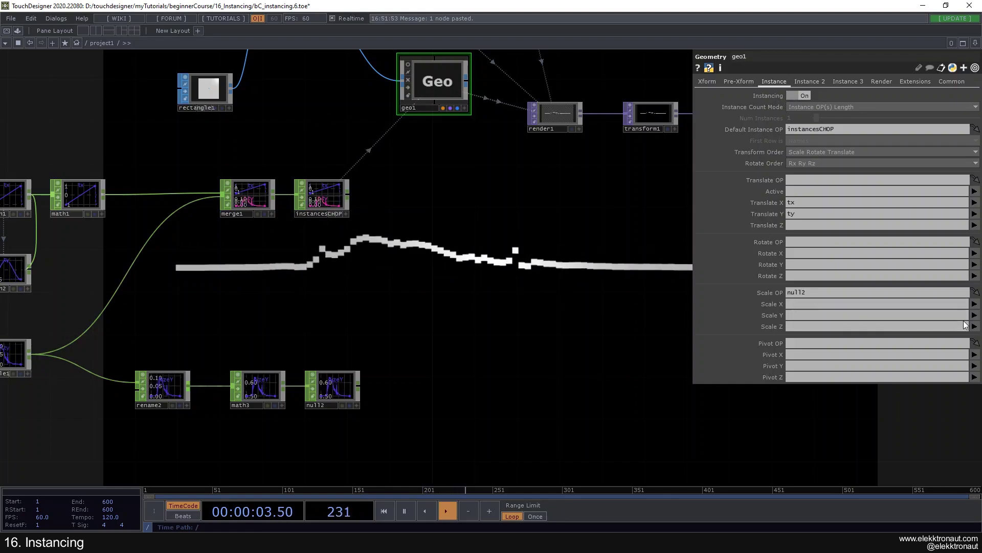
Step: Raise the upper To Range value of math3 to 20 for stronger vertical scaling
left_click(361, 391)
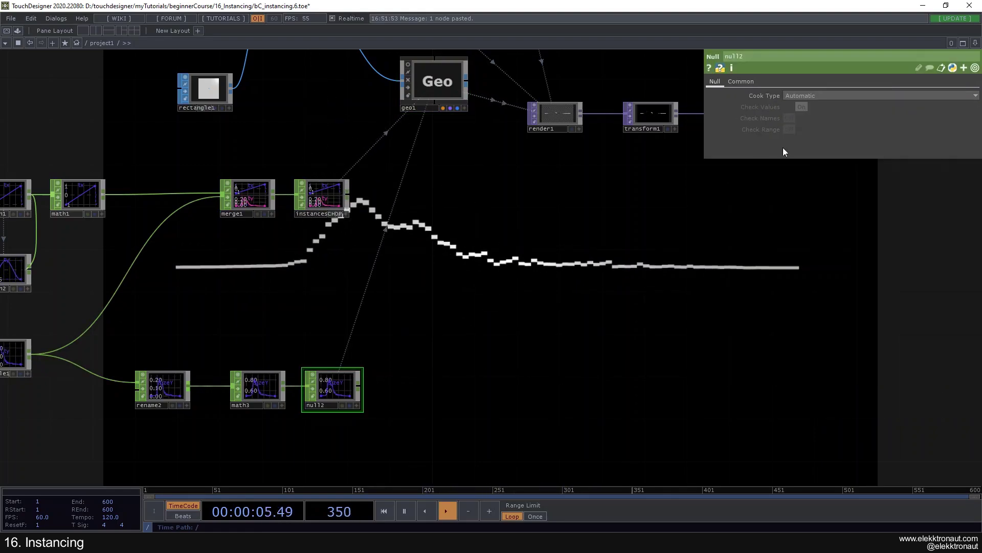
left_click(256, 401)
left_click(930, 107)
type("ß")
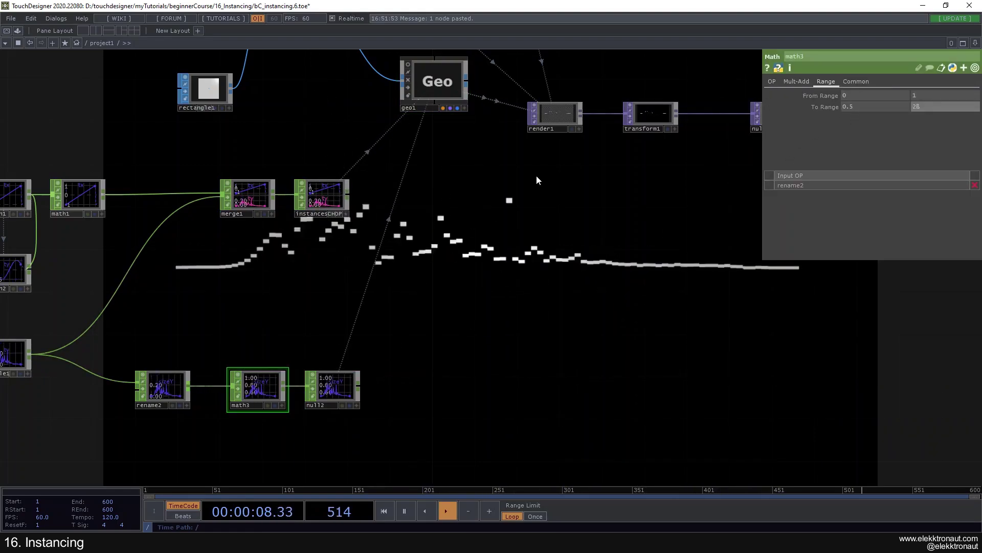
key("Return")
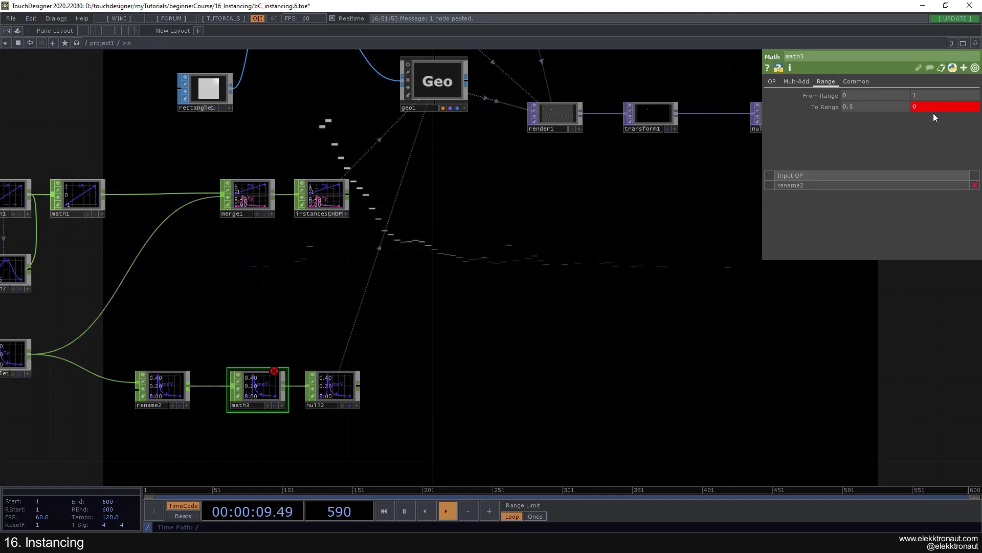
key("BackSpace")
type("0")
key("Return")
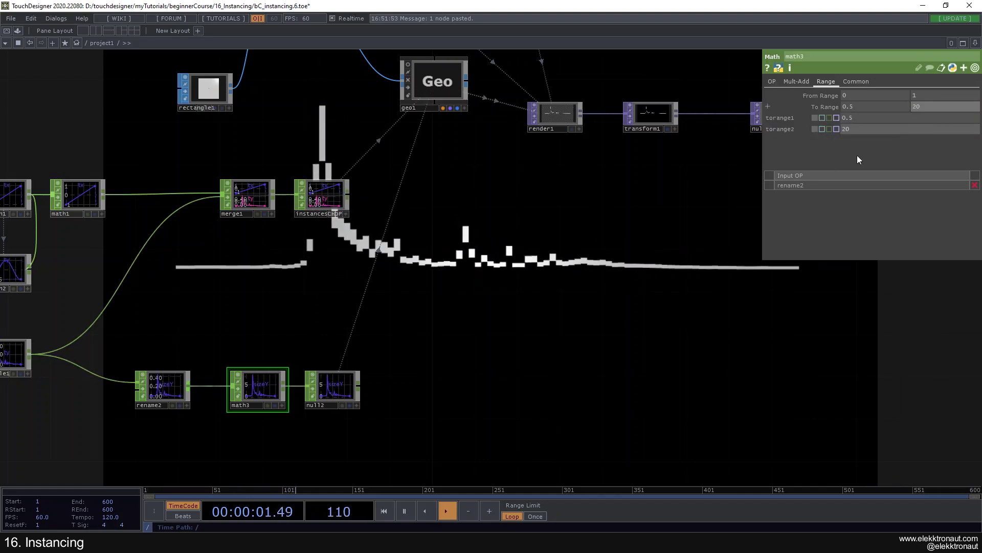
left_click_drag(401, 320, 439, 266)
scroll(439, 266, "down", 2)
left_click_drag(243, 272, 311, 277)
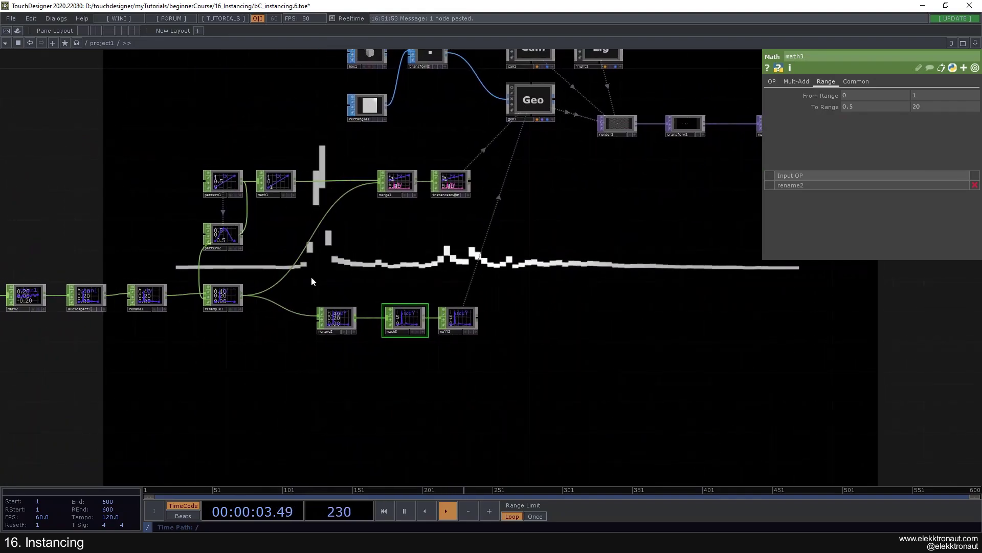
scroll(311, 276, "up", 2)
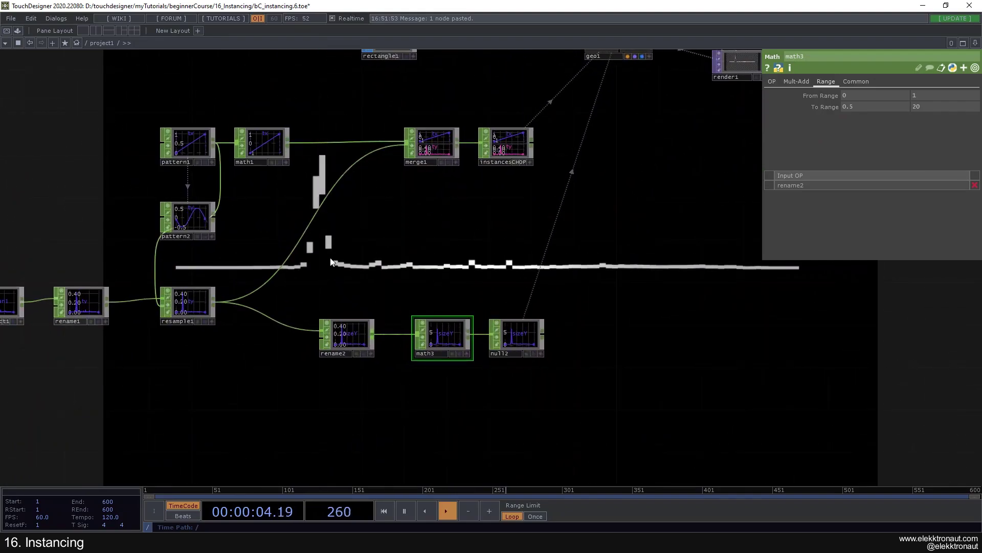
Step: Examine the resample1 parameters and the CHOP branches feeding the instances while the bars move
scroll(191, 300, "up", 1)
left_click(190, 306)
scroll(180, 311, "up", 2)
scroll(296, 362, "down", 3)
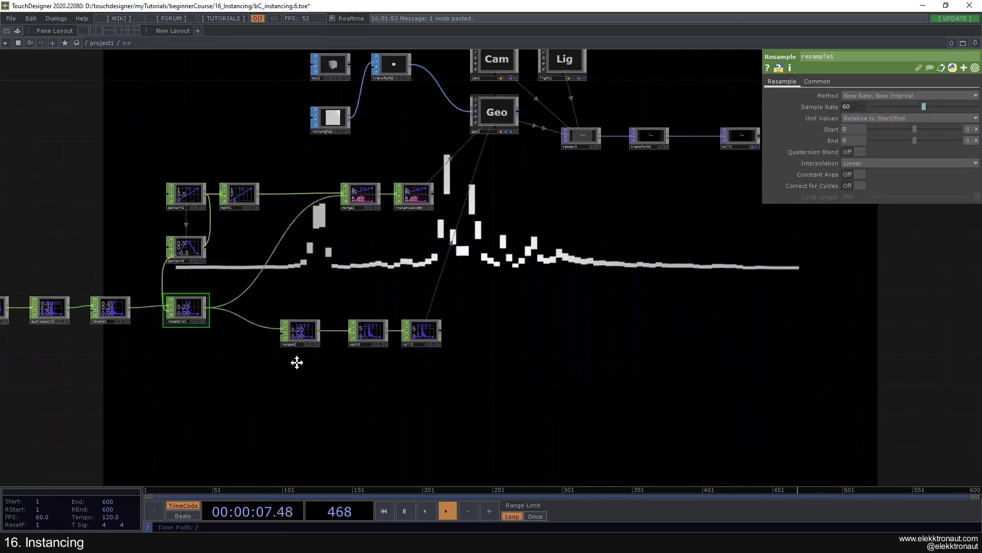
scroll(228, 320, "up", 2)
scroll(225, 318, "up", 1)
scroll(404, 330, "down", 2)
left_click_drag(563, 249, 174, 226)
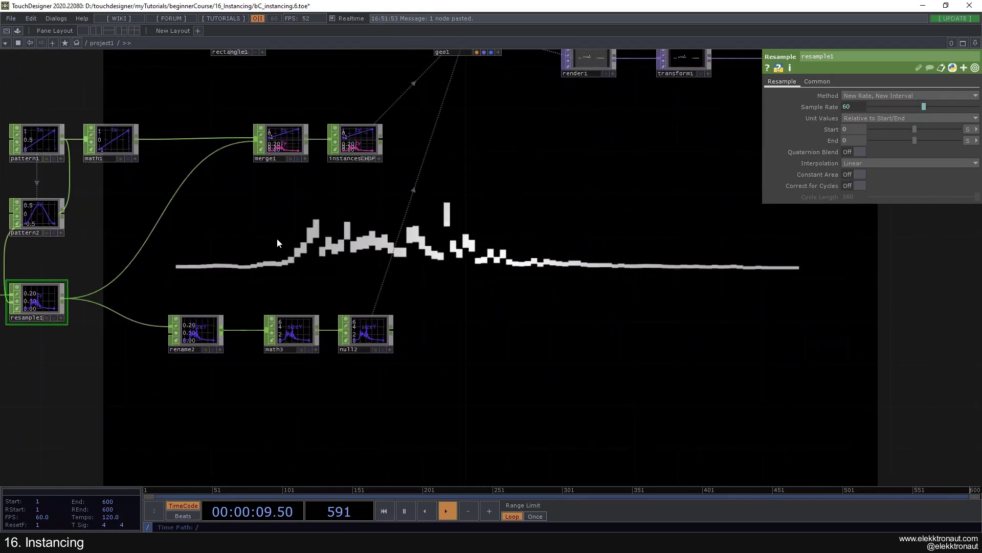
scroll(294, 327, "down", 3)
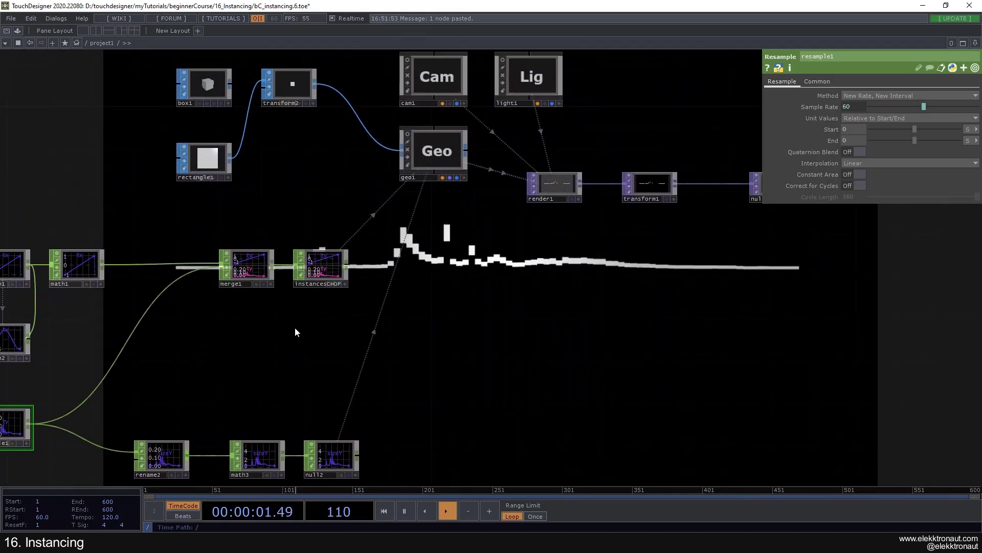
scroll(292, 328, "up", 3)
left_click_drag(279, 330, 430, 209)
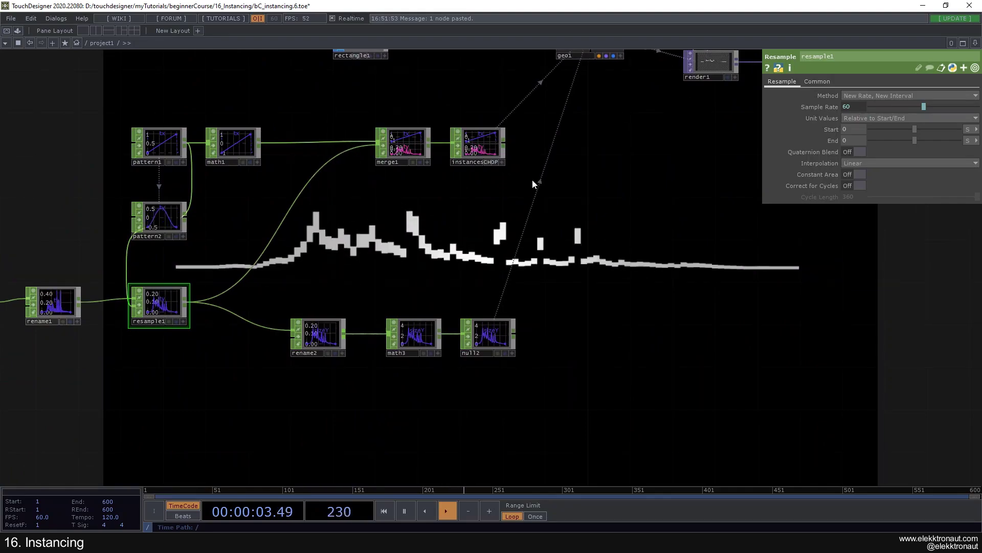
Step: Try a Translate Y of -1 on the camera cam1, undo it, and set Translate Y to 0.3
left_click_drag(542, 174, 389, 281)
left_click(441, 69)
left_click(923, 109)
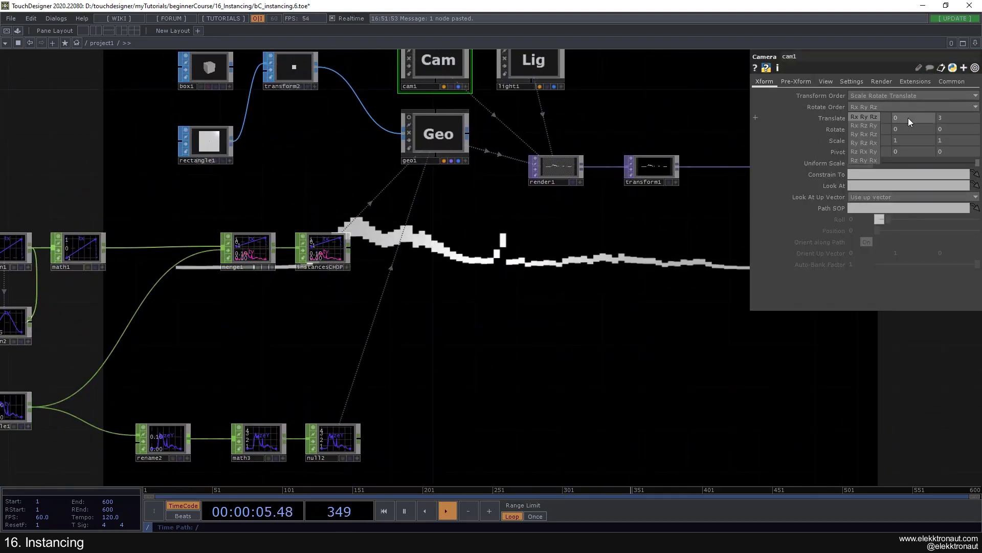
left_click(909, 121)
type("-1")
key("Return")
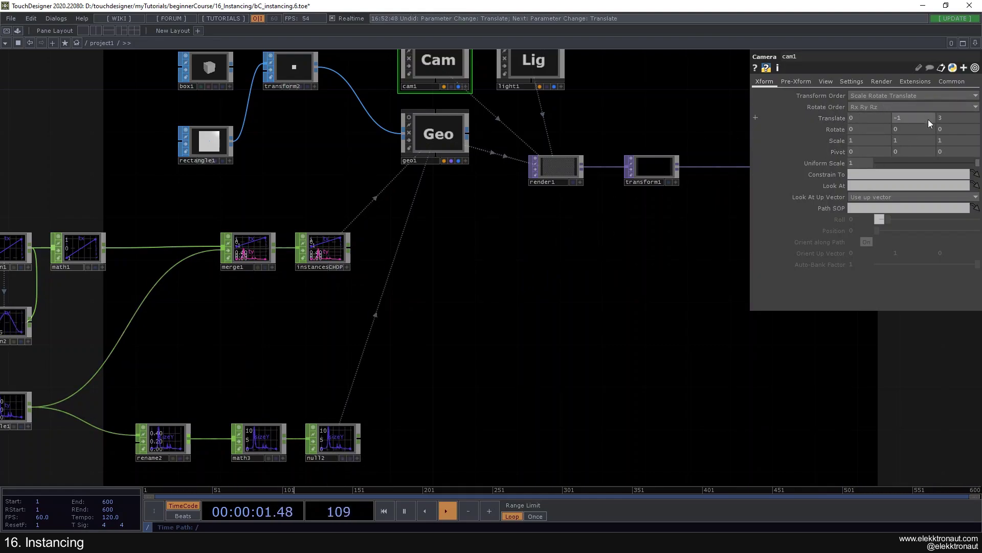
key("ctrl+z")
mouse_move(910, 119)
middle_mouse_down()
mouse_move(899, 108)
mouse_move(922, 107)
middle_mouse_up()
Step: Raise the upper To Range value of math3 to 50
scroll(550, 309, "down", 3)
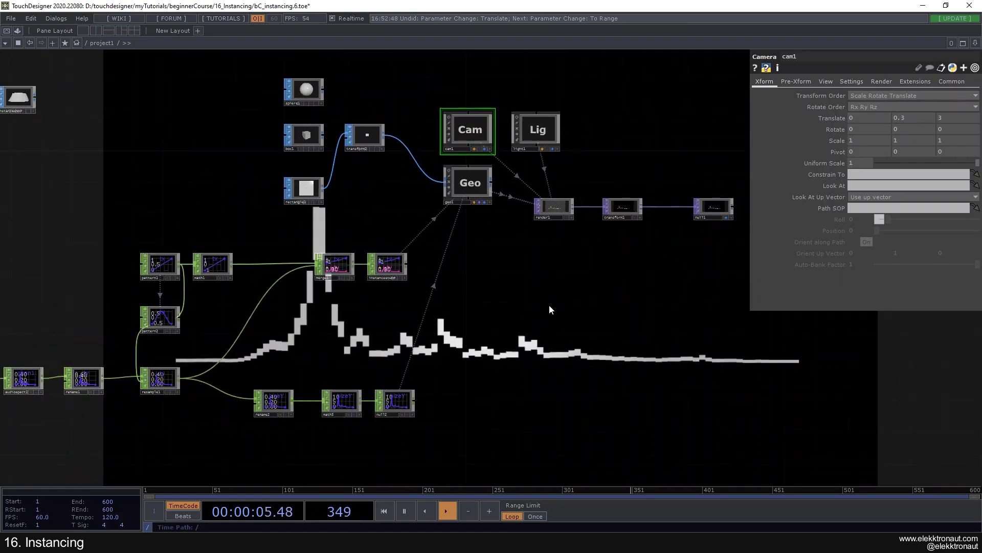
left_click_drag(473, 331, 309, 273)
scroll(152, 390, "up", 3)
left_click(186, 323)
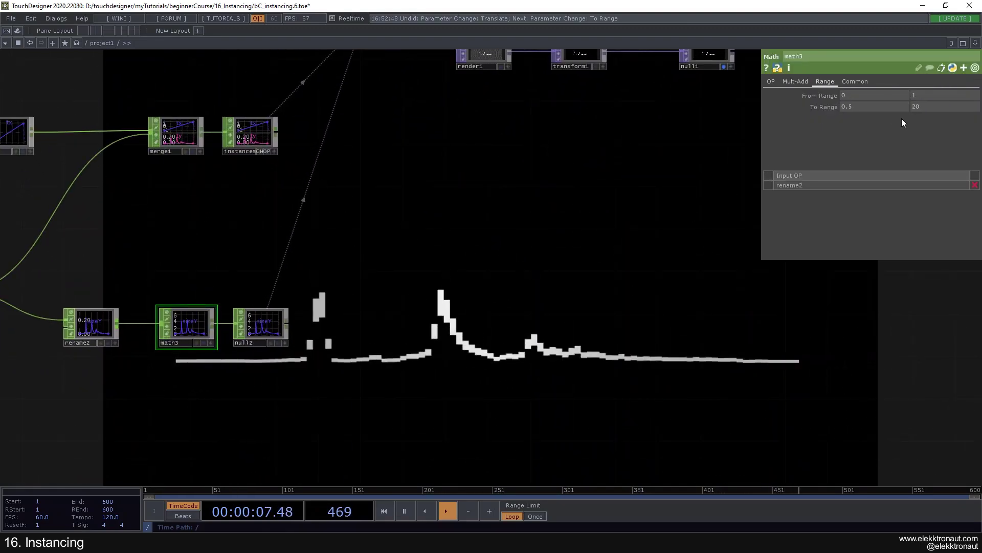
type("5")
key("Return")
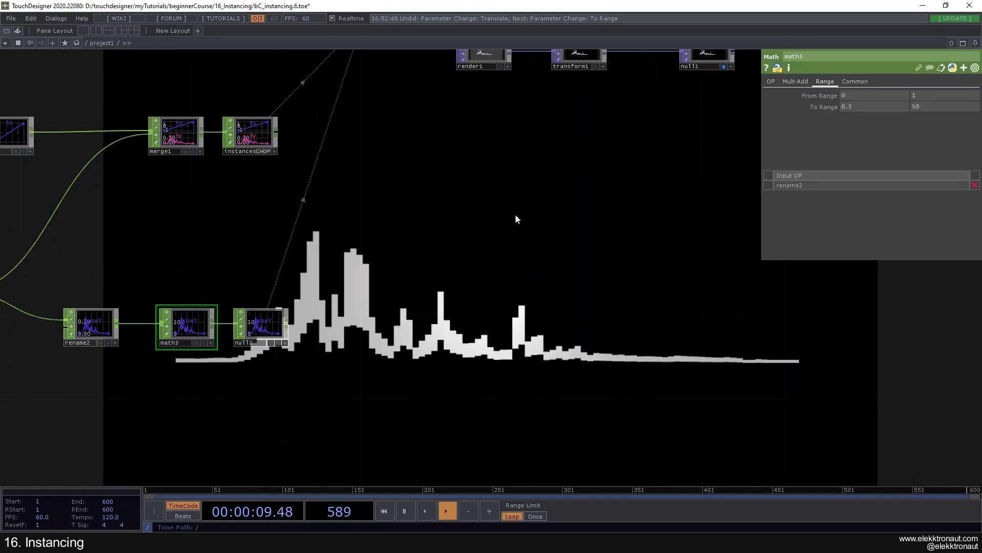
Step: Try offsetting rectangle1 vertically with a Center Y of -.5, and undo the change
scroll(470, 228, "down", 3)
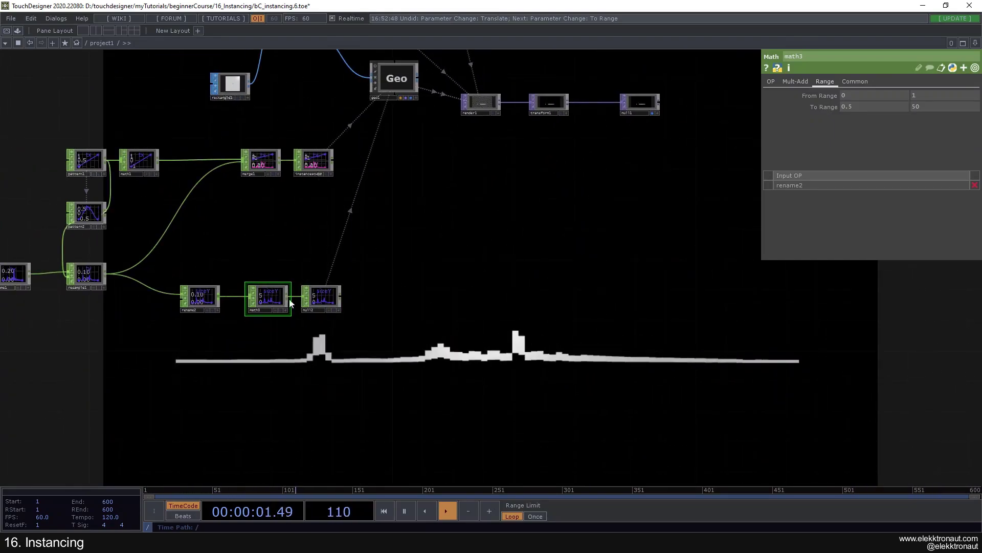
left_click_drag(294, 266, 282, 344)
left_click(215, 161)
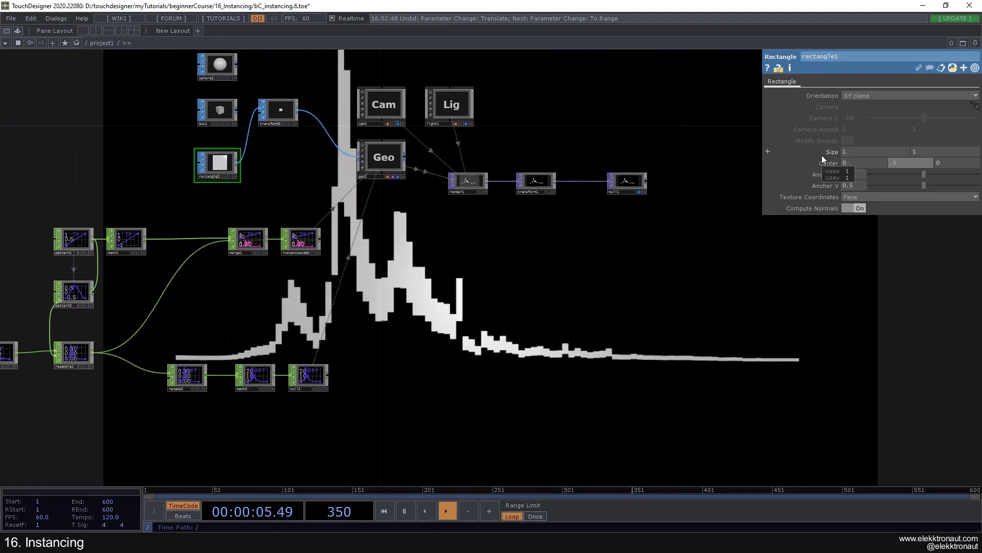
left_click(891, 163)
type(".5")
key("Return")
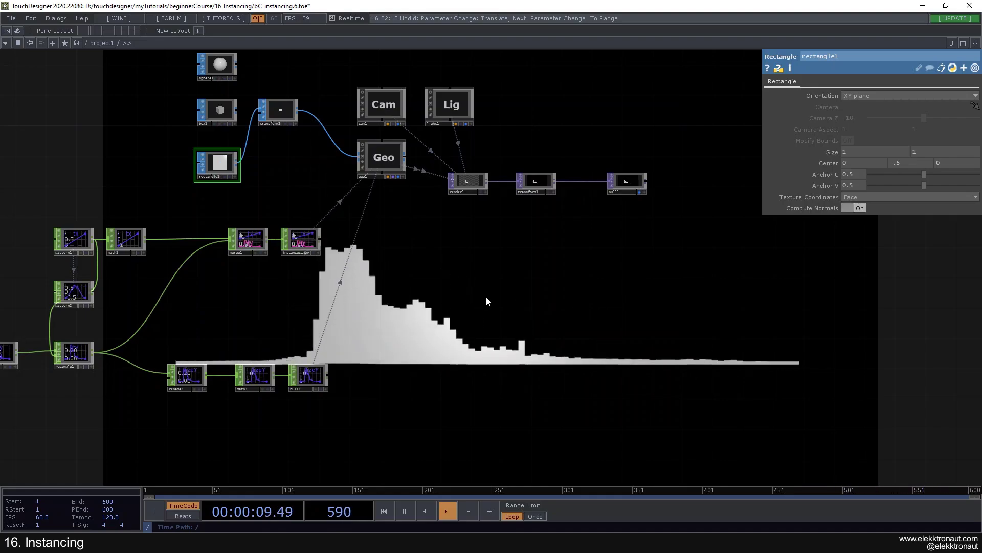
left_click_drag(486, 297, 532, 234)
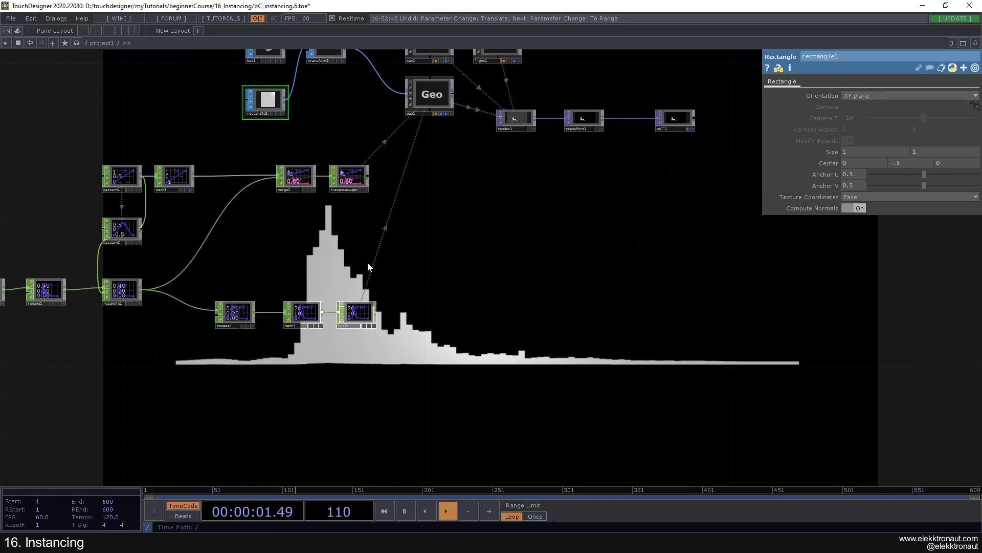
scroll(433, 332, "down", 3)
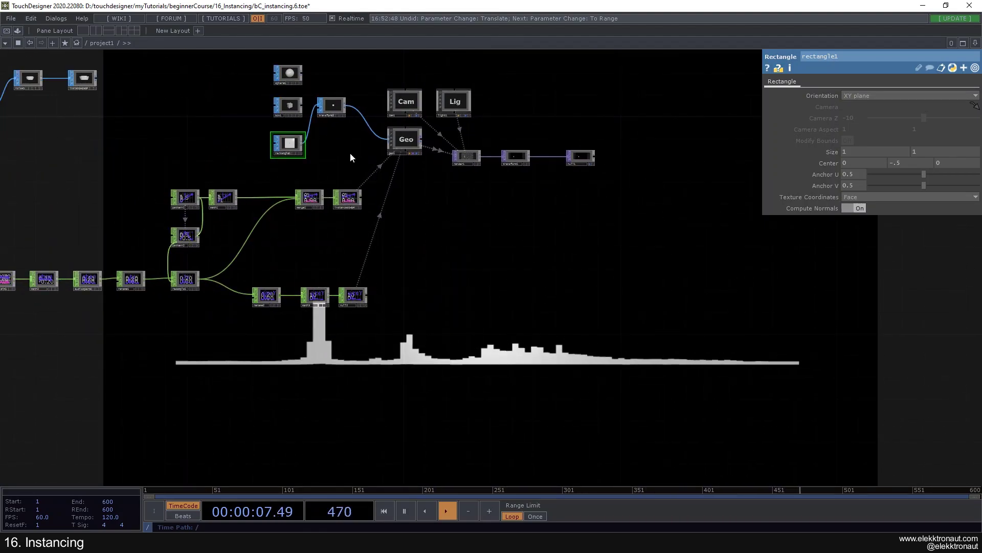
key("ctrl+z")
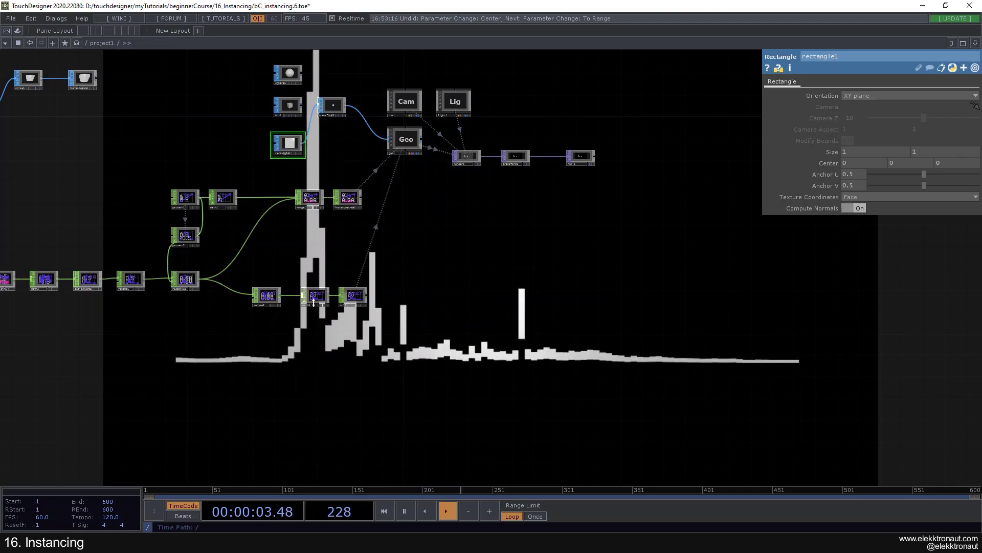
Step: Clear geo1's instance Translate Y mapping so the audio spectrum drives only the vertical scale
left_click_drag(437, 365, 452, 302)
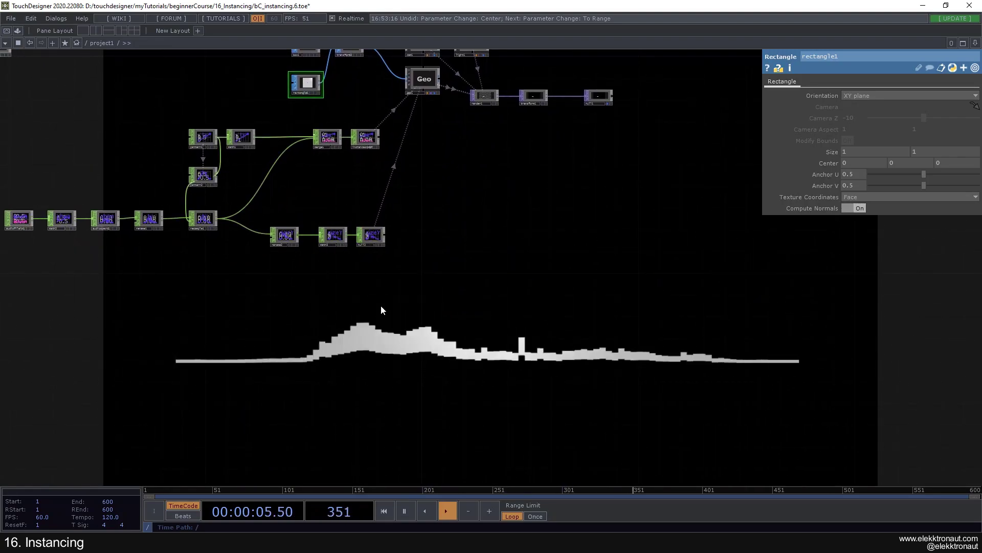
scroll(342, 326, "up", 2)
left_click_drag(469, 208, 355, 322)
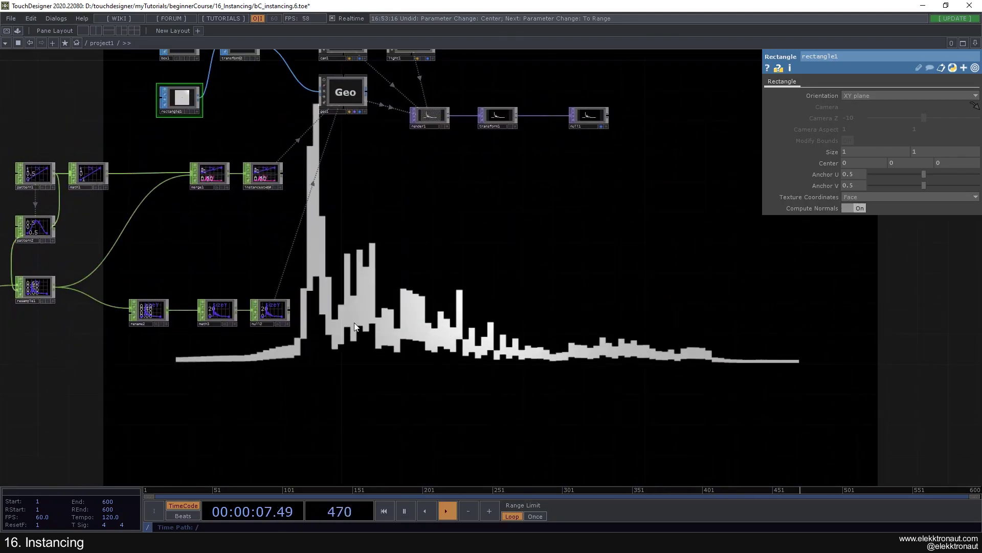
left_click(346, 92)
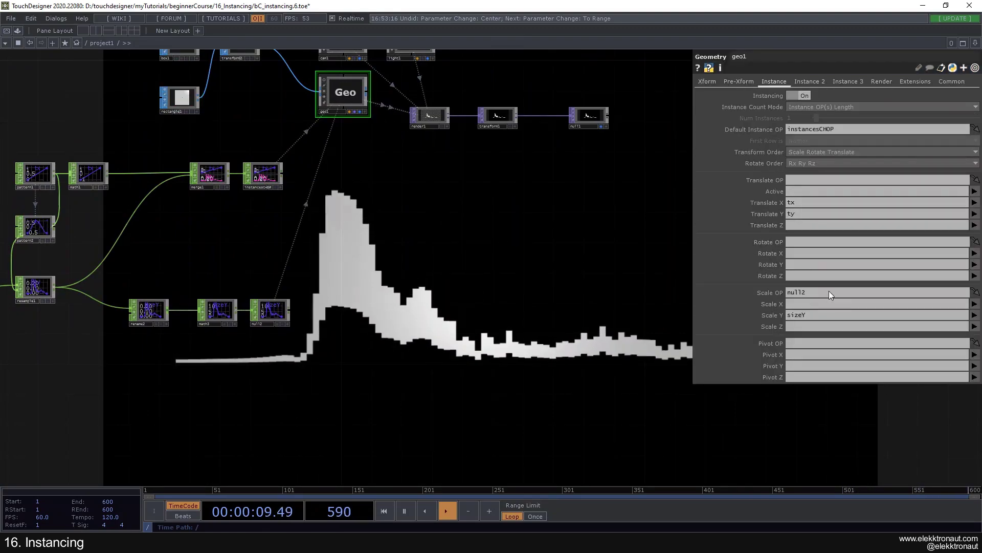
key("BackSpace")
key("Return")
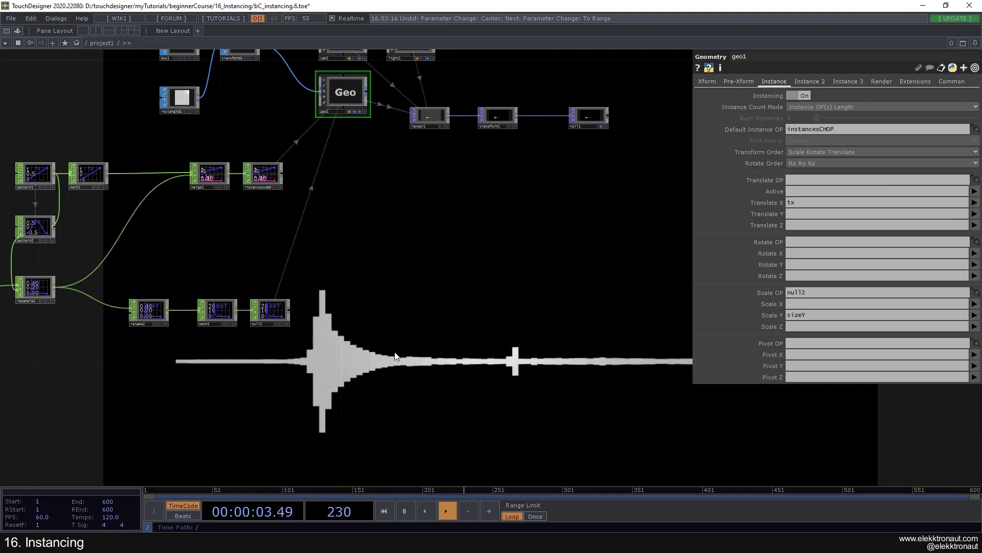
Step: Try a Center Y of -.5 on rectangle1, and replace it with .5 so the bars grow upward
left_click(192, 100)
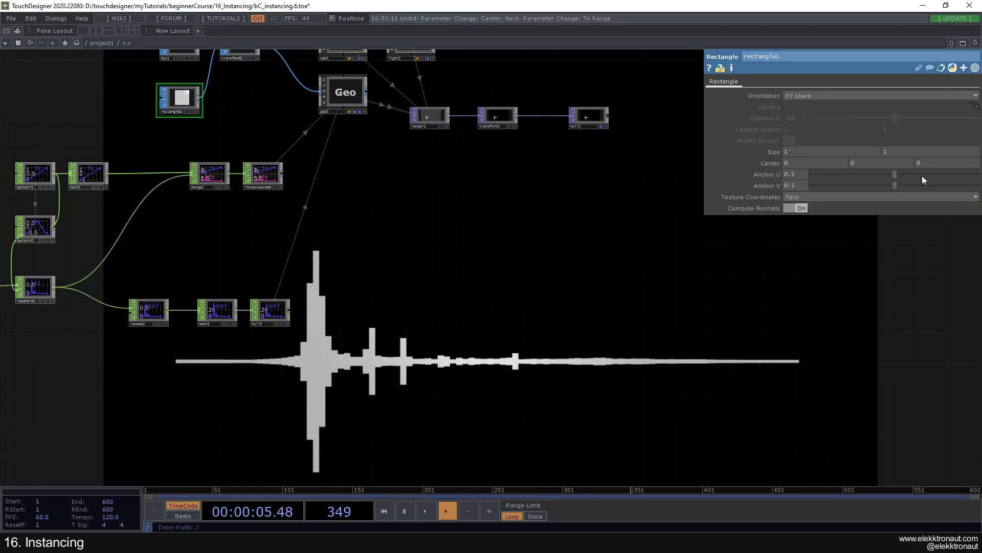
left_click(870, 162)
type("-.5")
key("Return")
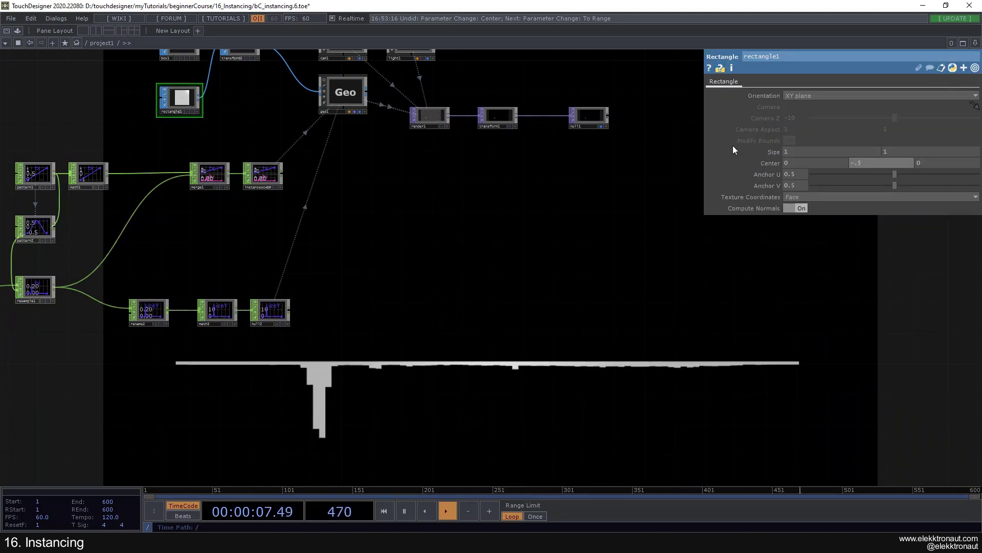
left_click(874, 165)
type(".5")
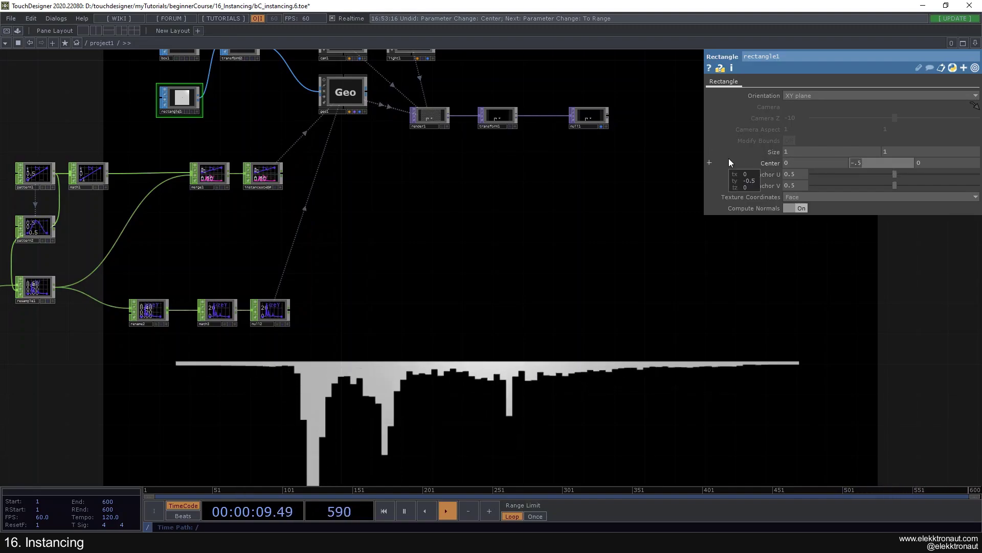
key("Return")
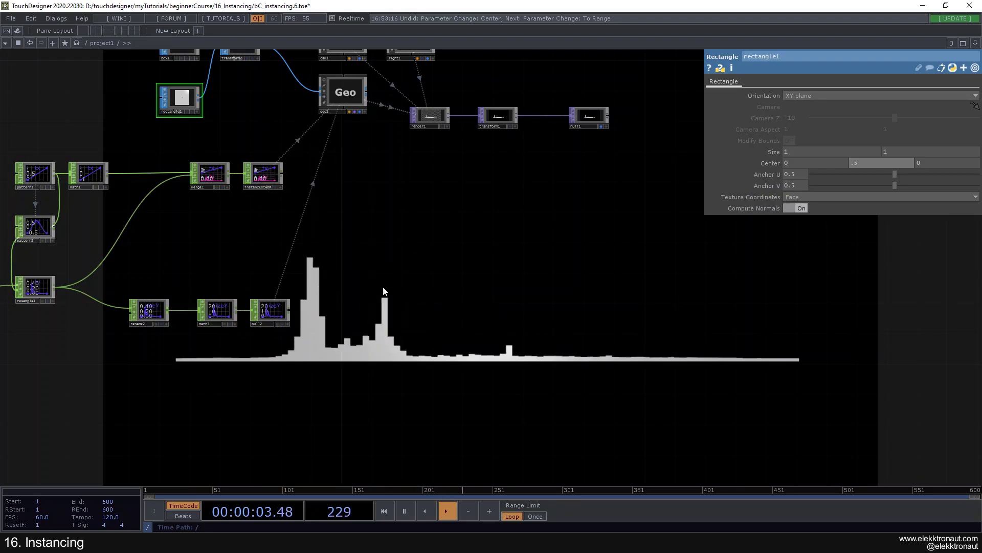
Step: Review the whole network, the upward-growing bars and the instance mappings of geo1
scroll(364, 326, "up", 3)
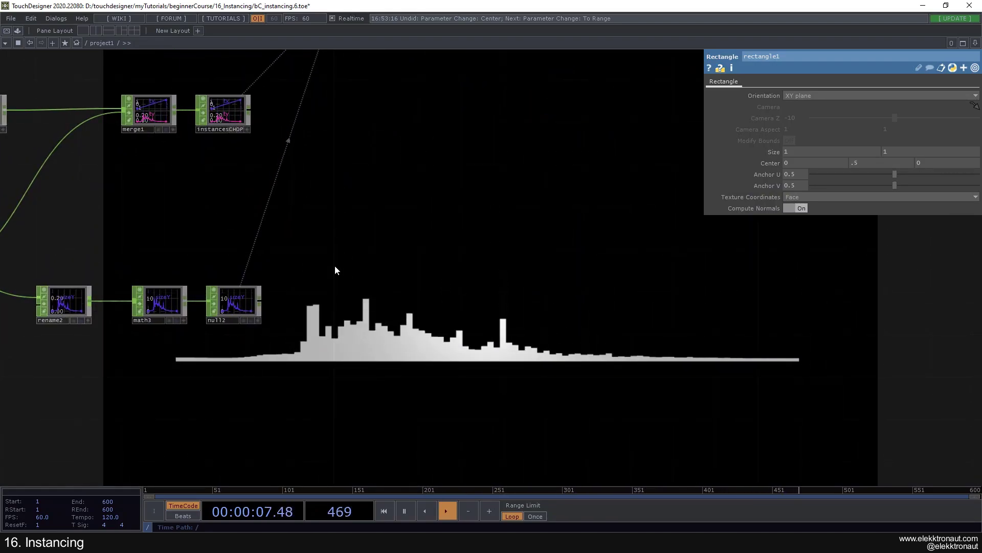
scroll(336, 270, "down", 4)
left_click_drag(333, 267, 411, 329)
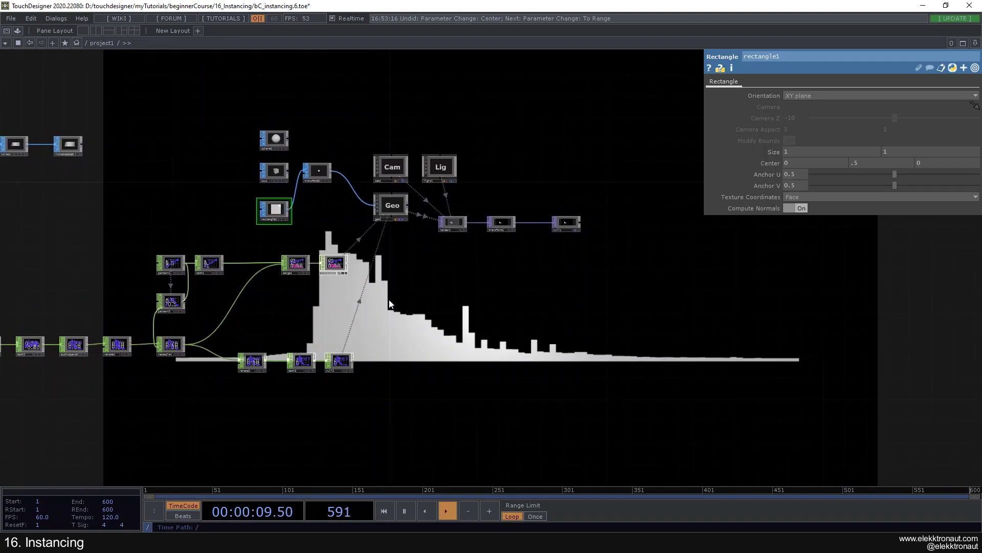
scroll(369, 349, "up", 2)
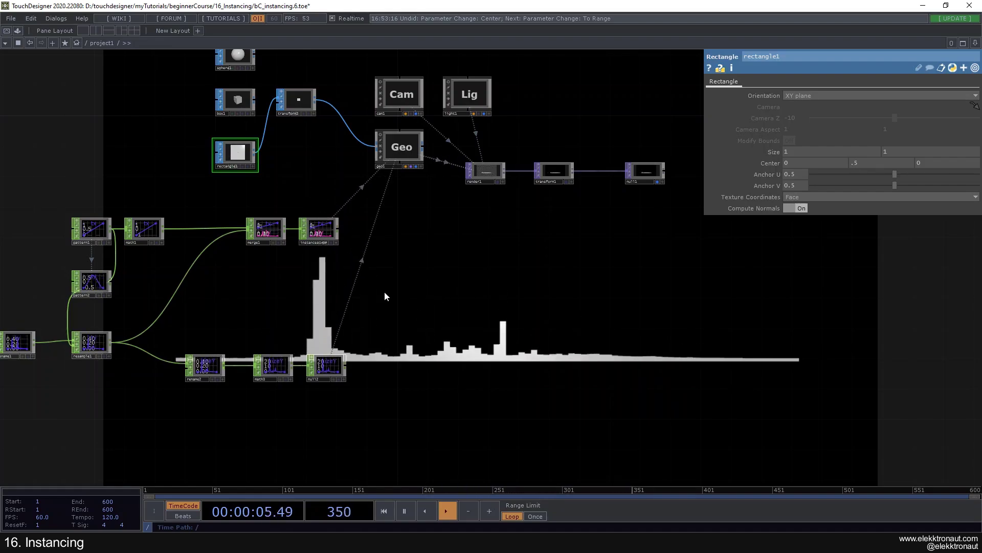
scroll(454, 282, "down", 2)
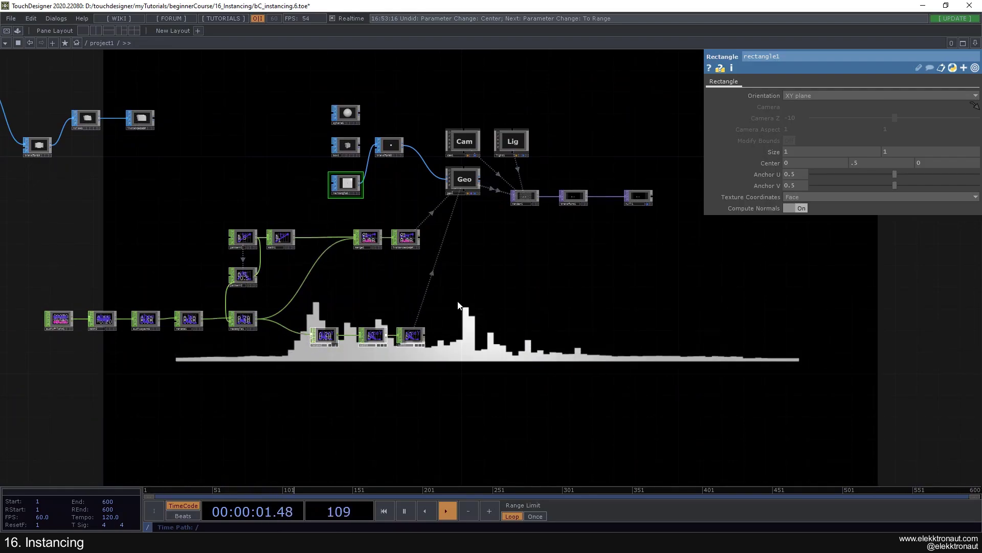
scroll(452, 291, "up", 3)
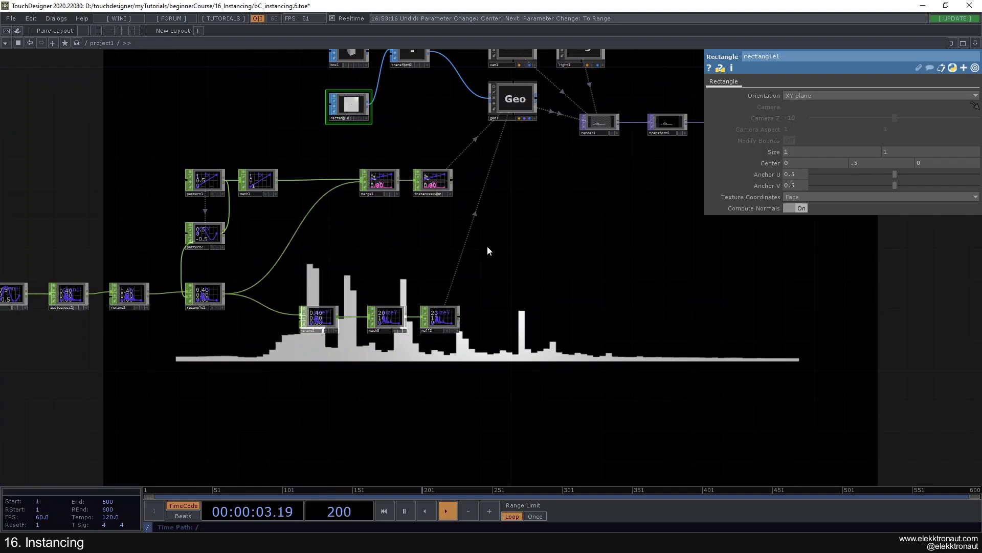
left_click(517, 100)
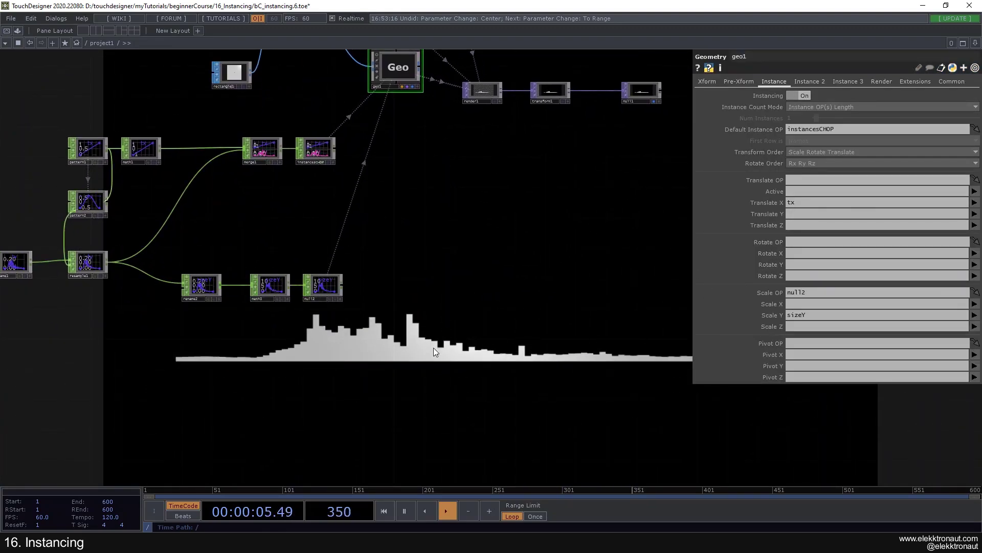
scroll(434, 348, "down", 3)
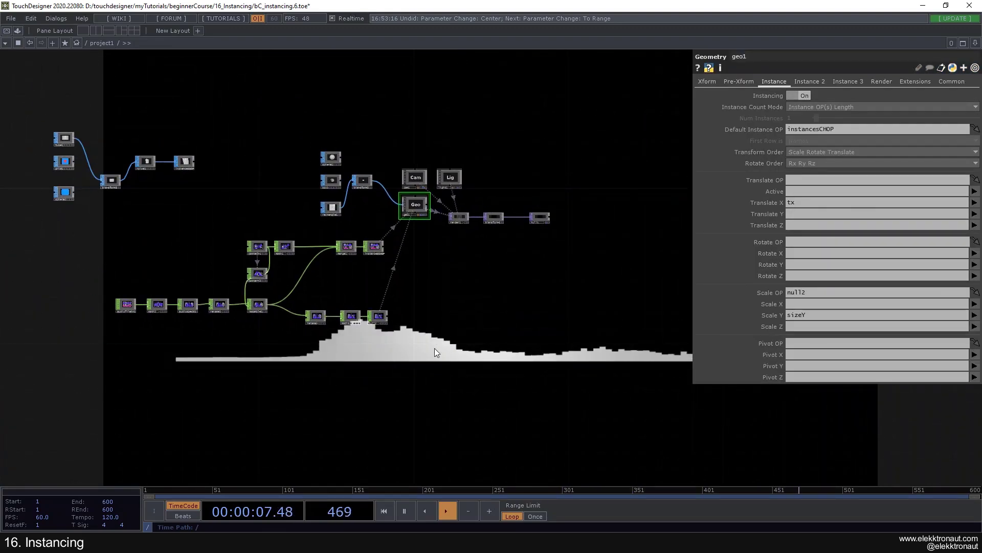
left_click_drag(435, 348, 465, 320)
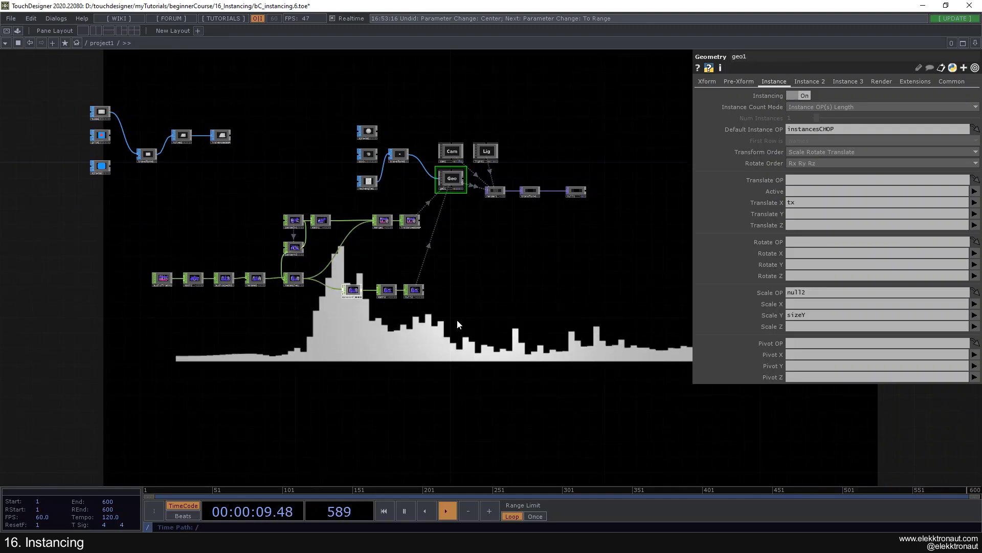
scroll(457, 319, "up", 4)
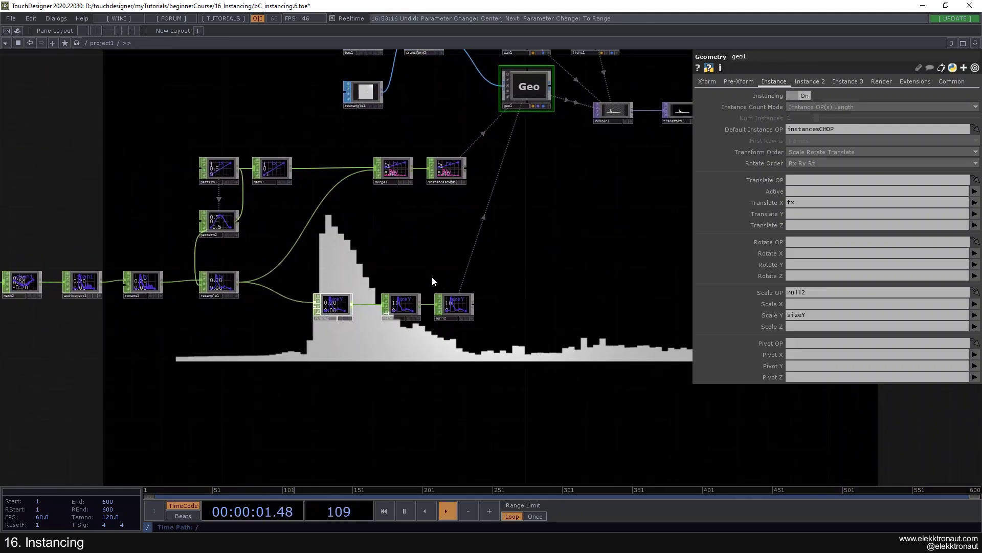
Step: Select all the CHOP nodes of the pattern, audio and scale branches and move them away from the geometry nodes
scroll(432, 280, "down", 2)
right_click_drag(75, 201, 468, 320)
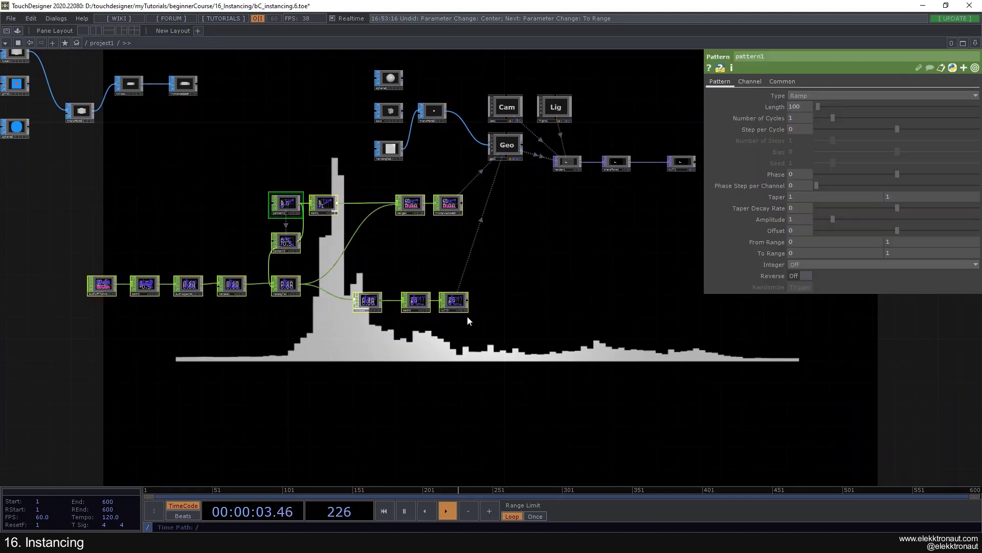
left_click_drag(429, 250, 500, 255)
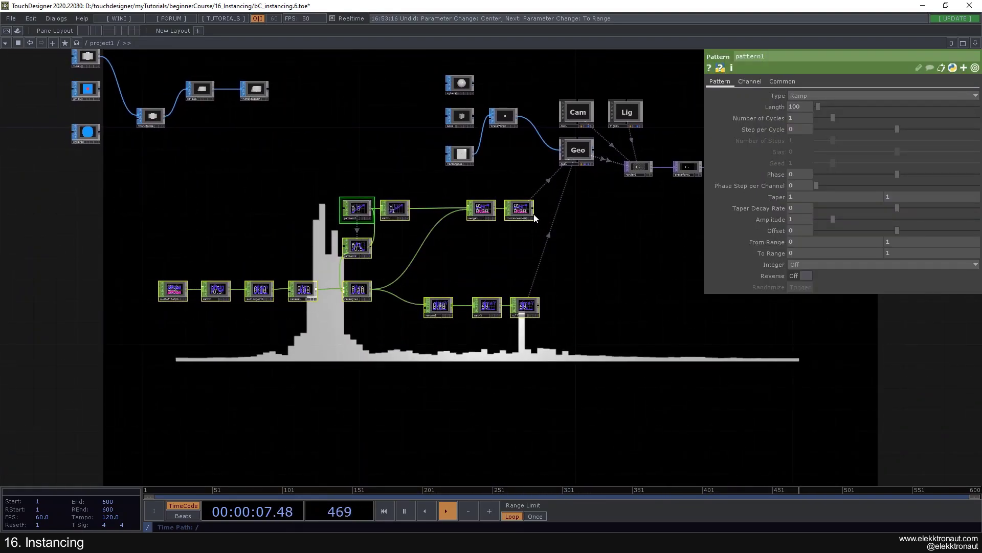
left_click_drag(528, 213, 200, 201)
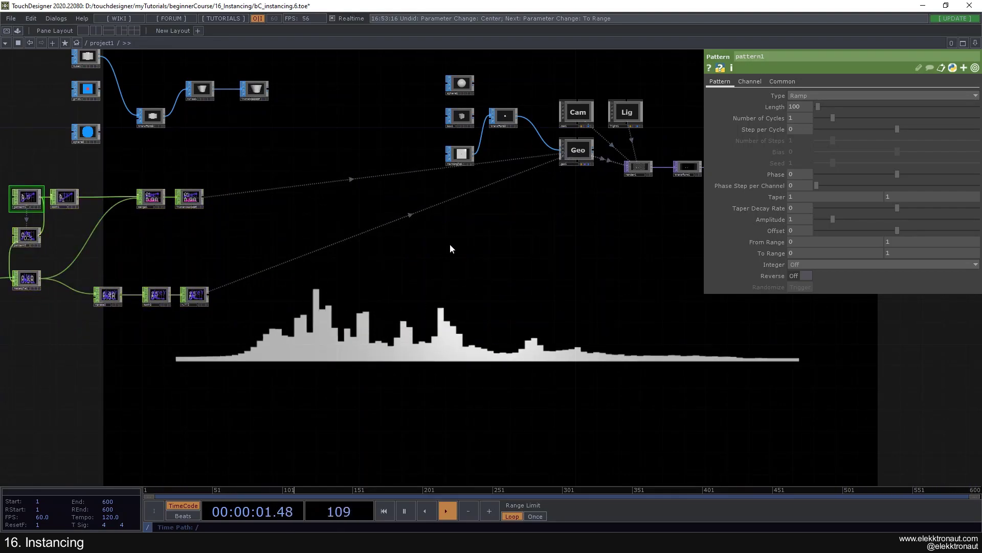
Step: Wire sphere1 into the transform feeding geo1 in place of rectangle1, so spheres are instanced along the spectrum
left_click_drag(449, 245, 293, 211)
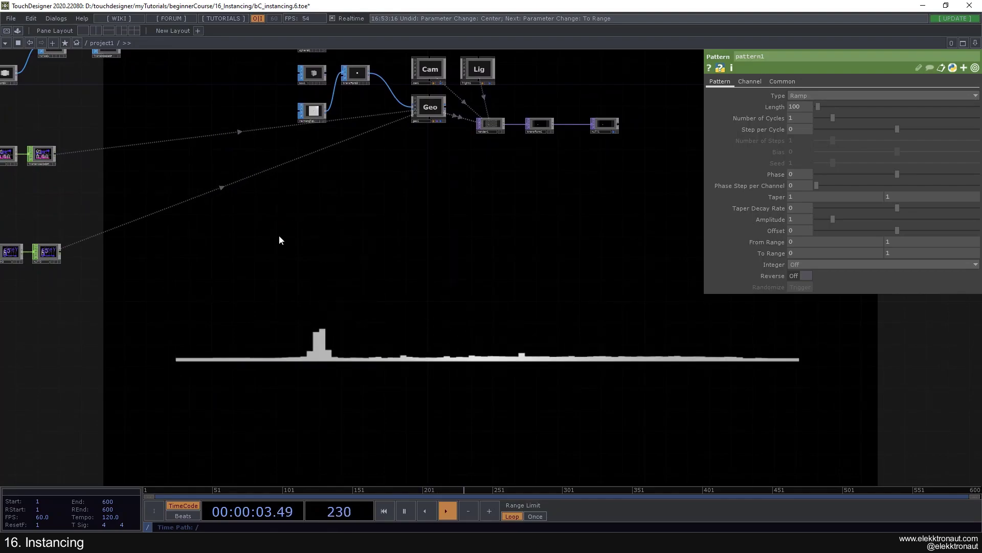
scroll(278, 235, "up", 2)
left_click_drag(281, 255, 281, 275)
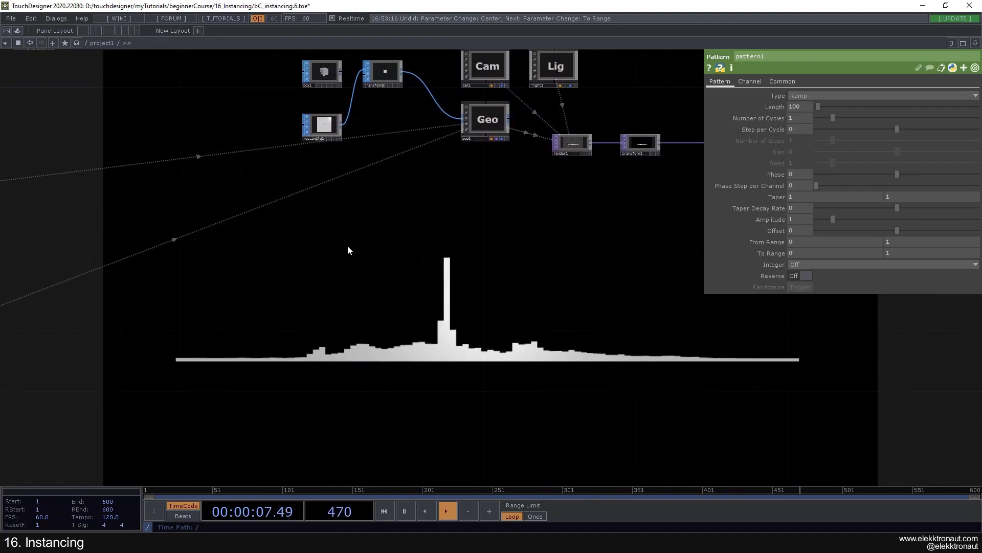
left_click(497, 125)
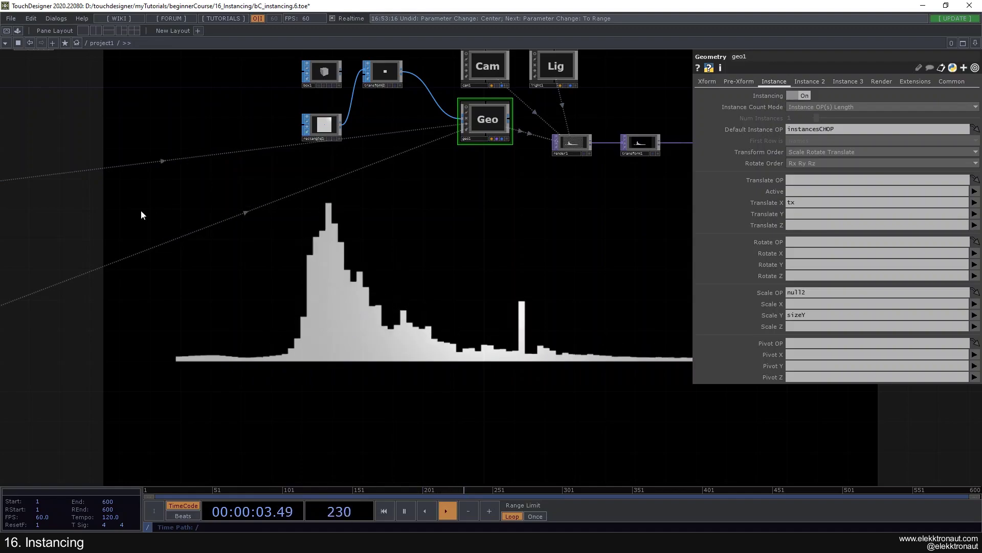
left_click_drag(211, 201, 193, 268)
left_click_drag(324, 93, 339, 134)
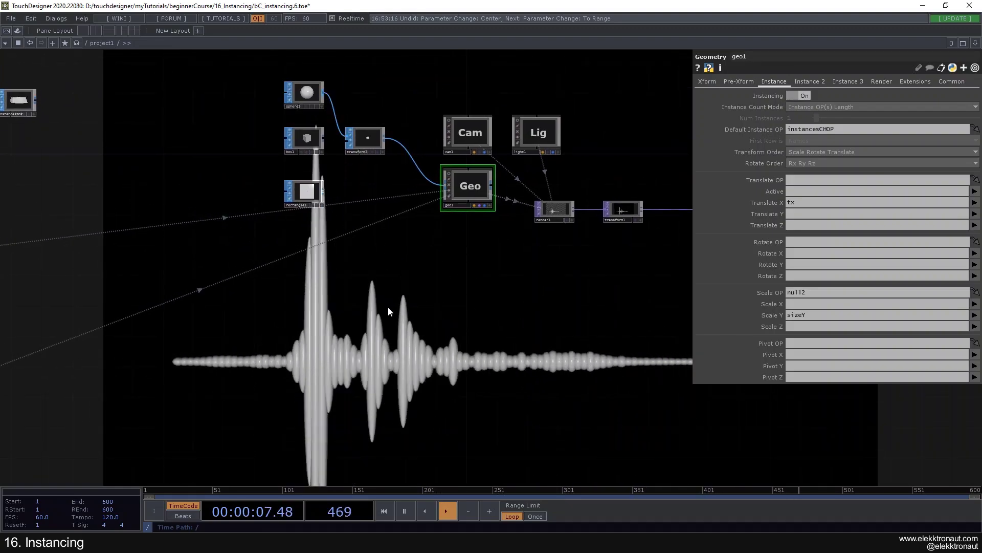
Step: Add a Ramp TOP in the empty network area below the geometry nodes
left_click_drag(349, 351, 389, 320)
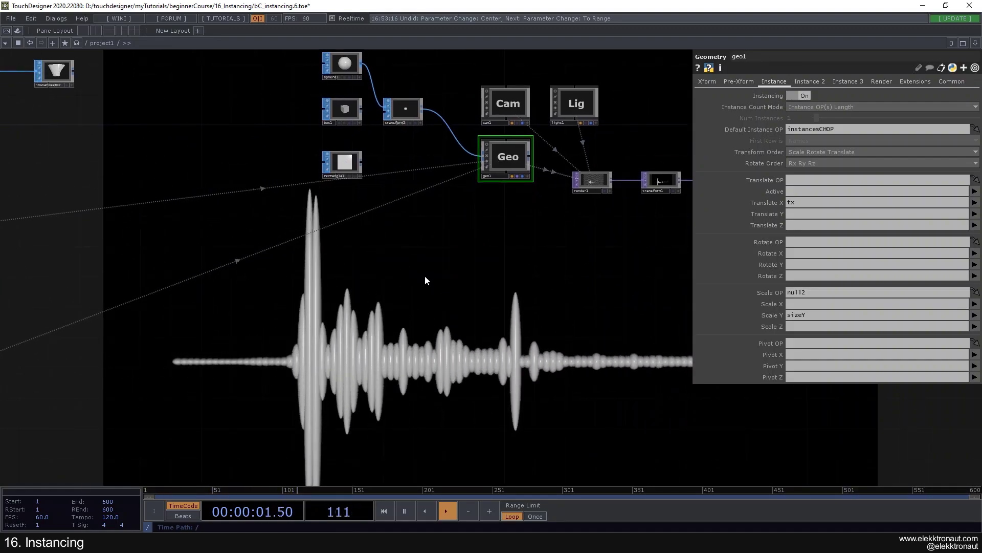
left_click_drag(402, 213, 399, 231)
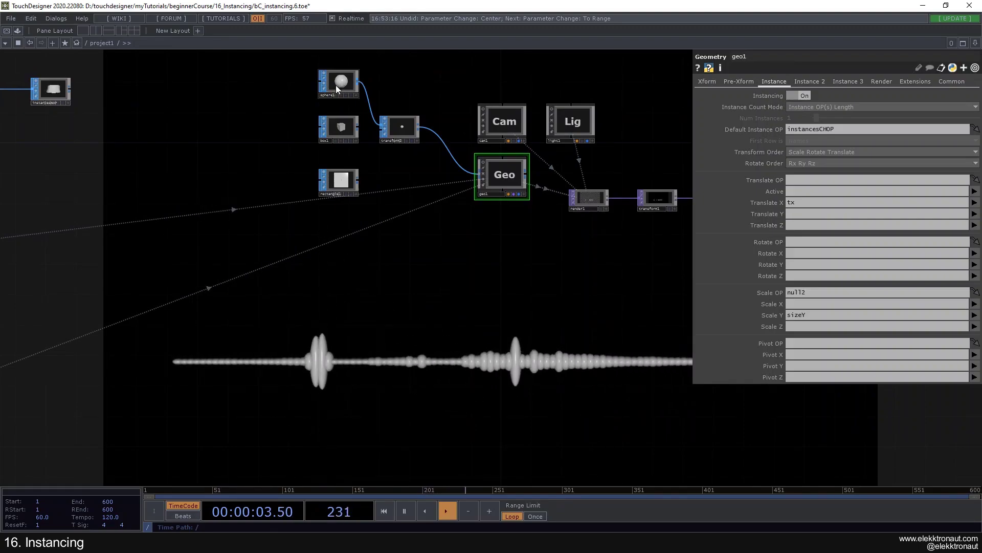
left_click_drag(341, 253, 339, 182)
left_click_drag(282, 283, 289, 290)
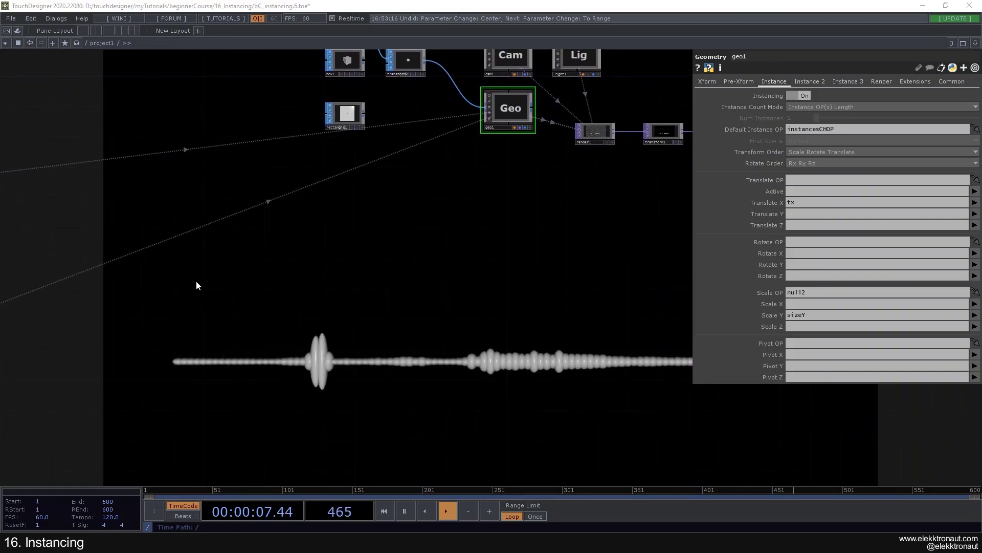
key("Tab")
left_click(74, 164)
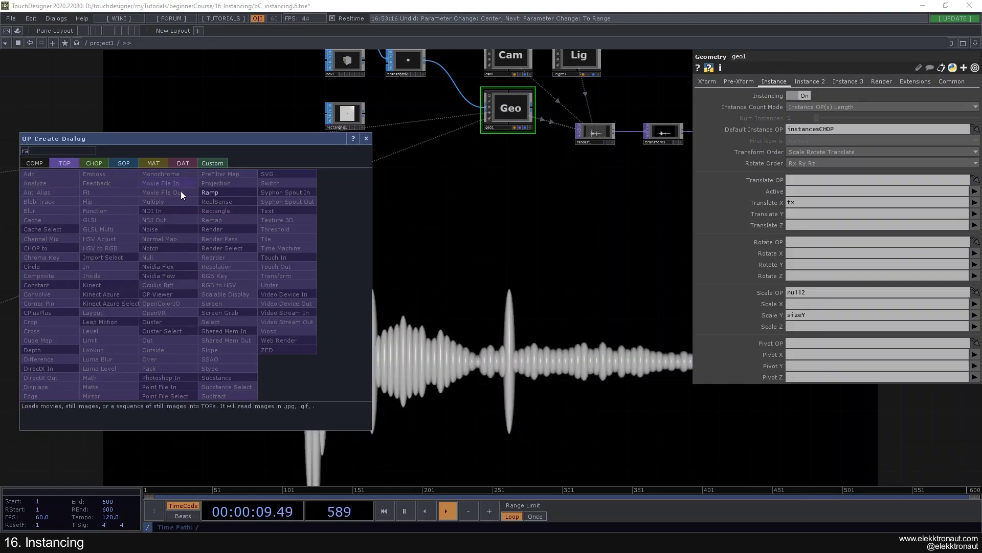
left_click(216, 190)
left_click(252, 306)
scroll(252, 305, "up", 2)
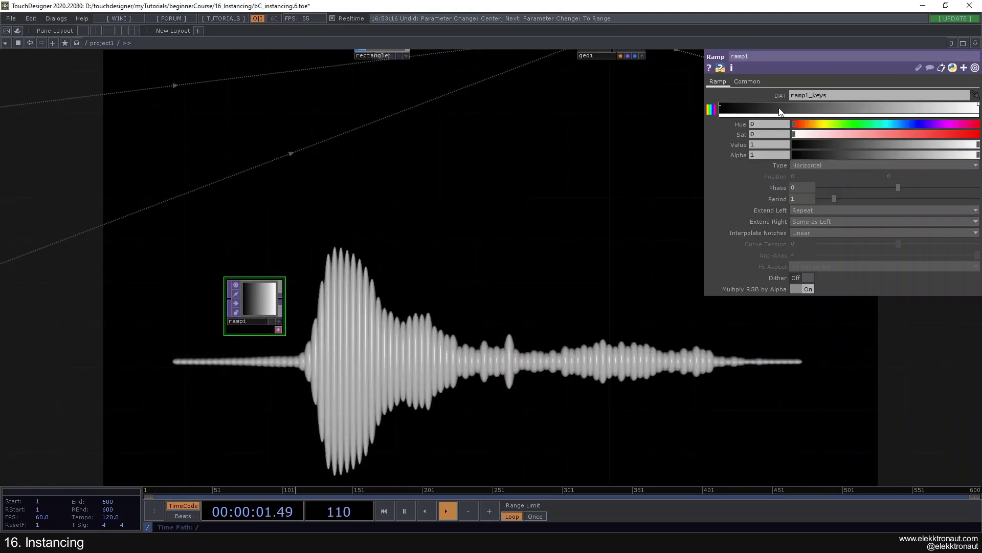
Step: Set ramp1's resolution to 50 by 50
left_click(747, 81)
left_click(800, 107)
type("50")
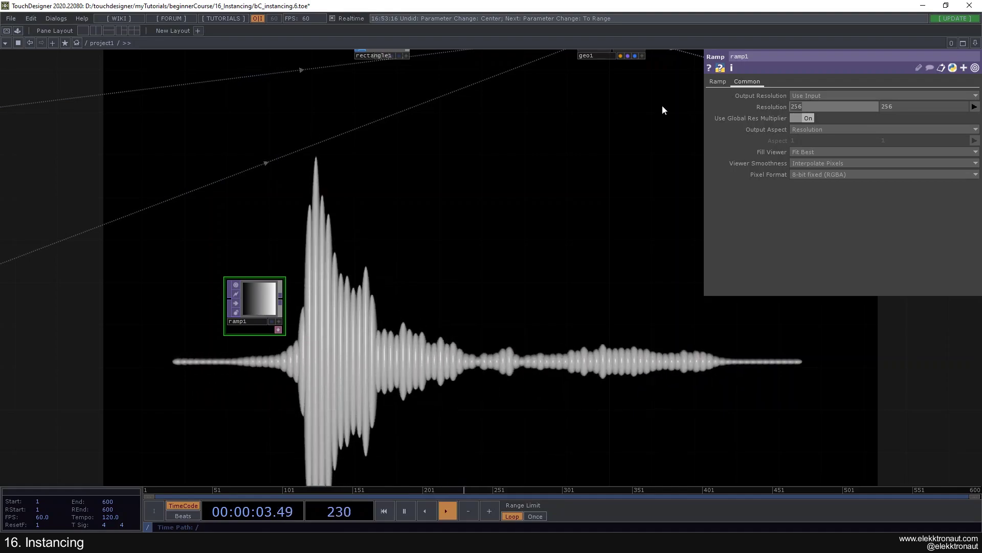
left_click(895, 108)
type("050")
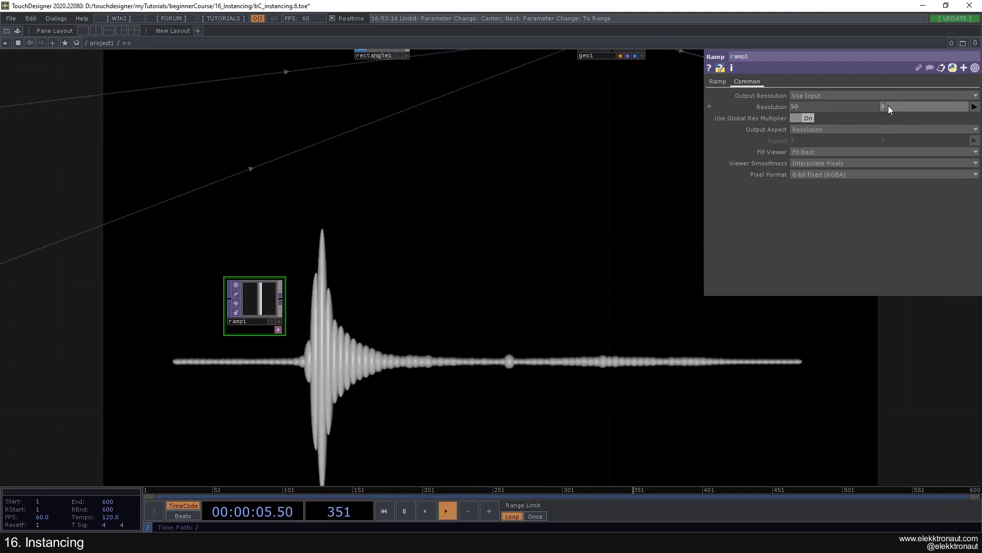
key("Return")
Step: Examine the existing pattern CHOP branch and the tube1 SOP branch as comparison sources of instance positions
scroll(447, 186, "down", 2)
scroll(495, 226, "down", 3)
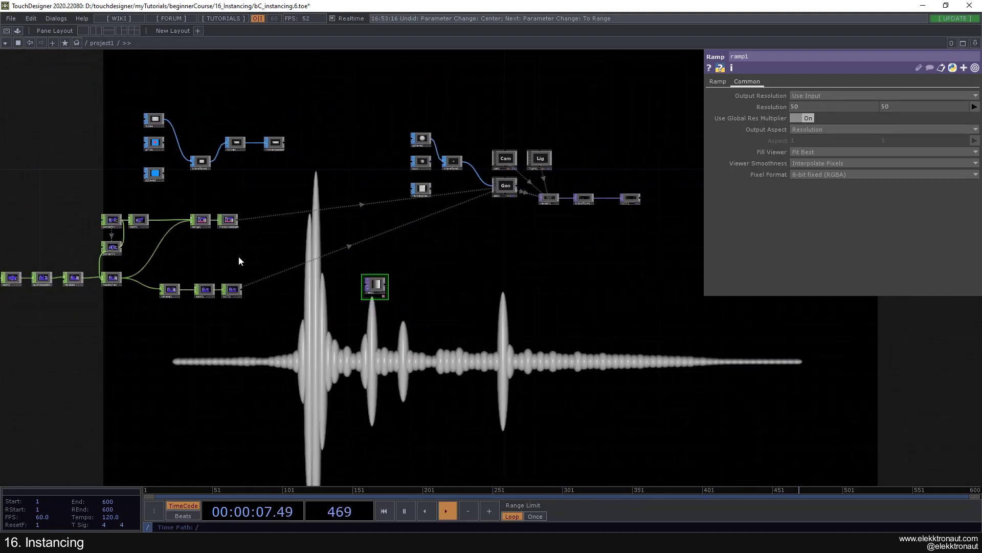
scroll(124, 245, "up", 4)
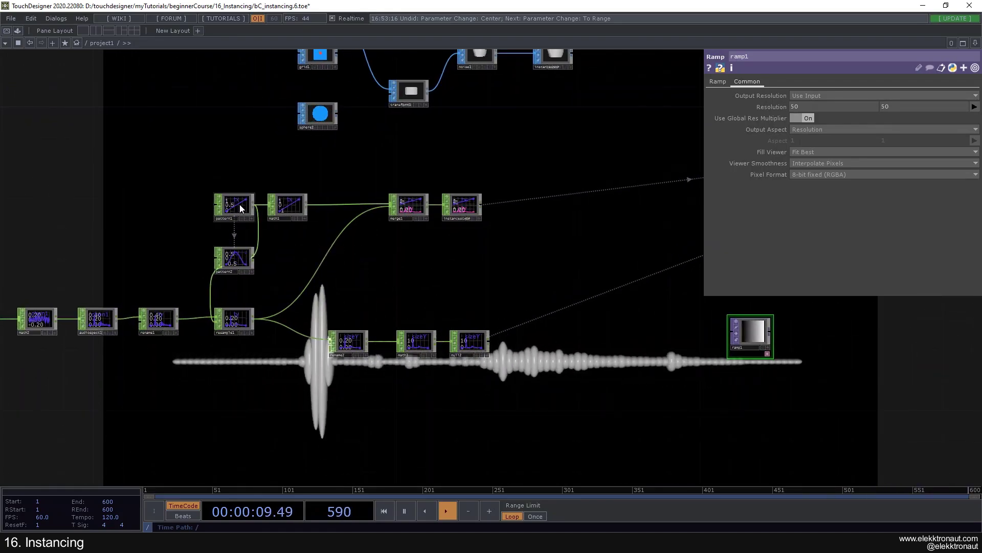
scroll(439, 169, "down", 3)
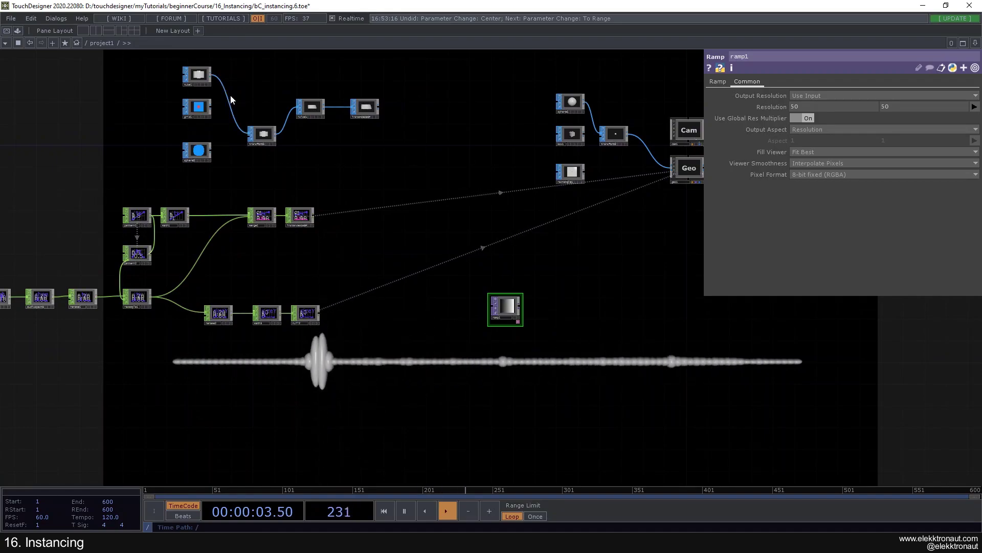
left_click(198, 81)
scroll(199, 82, "up", 3)
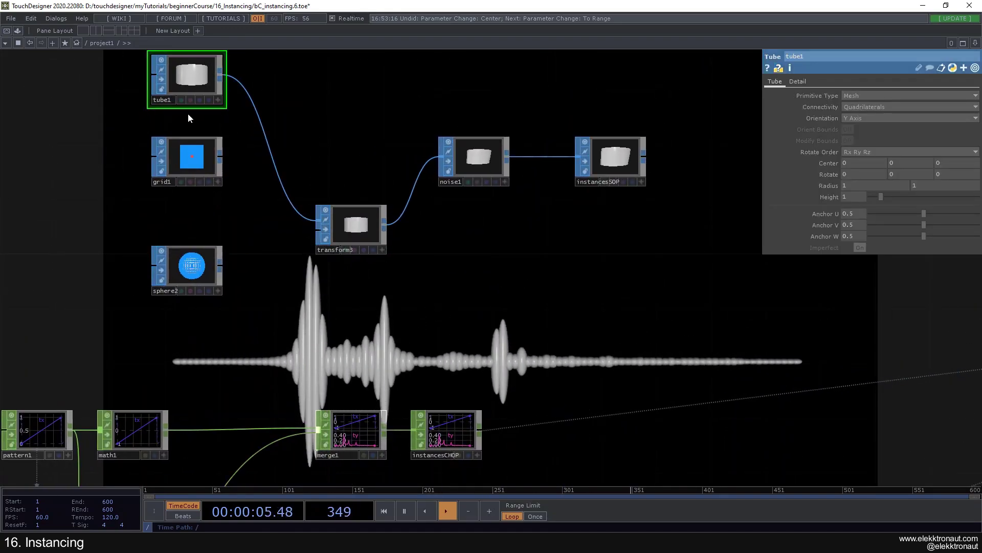
scroll(269, 138, "down", 5)
scroll(300, 219, "up", 5)
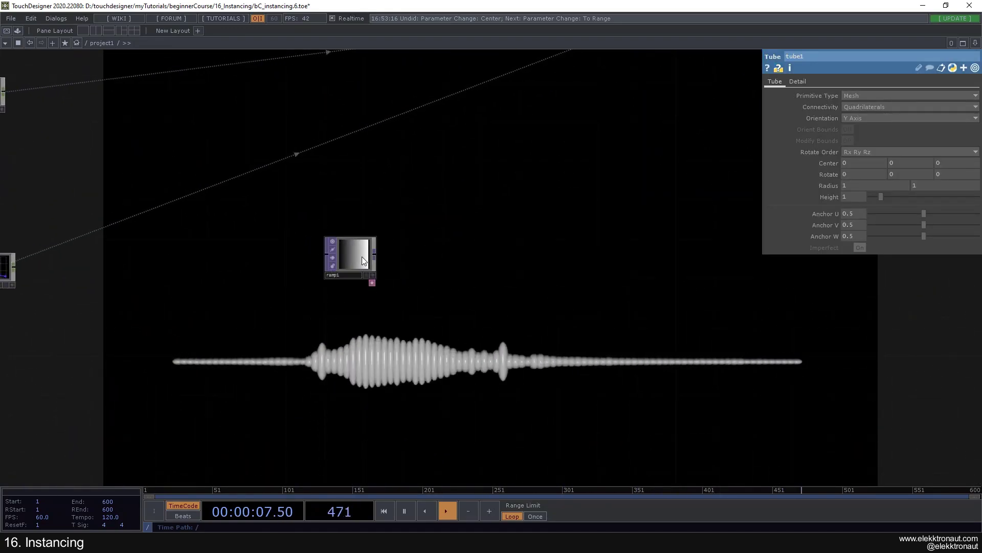
Step: Set ramp1's pixel format to 32-bit float (RGBA)
left_click(361, 256)
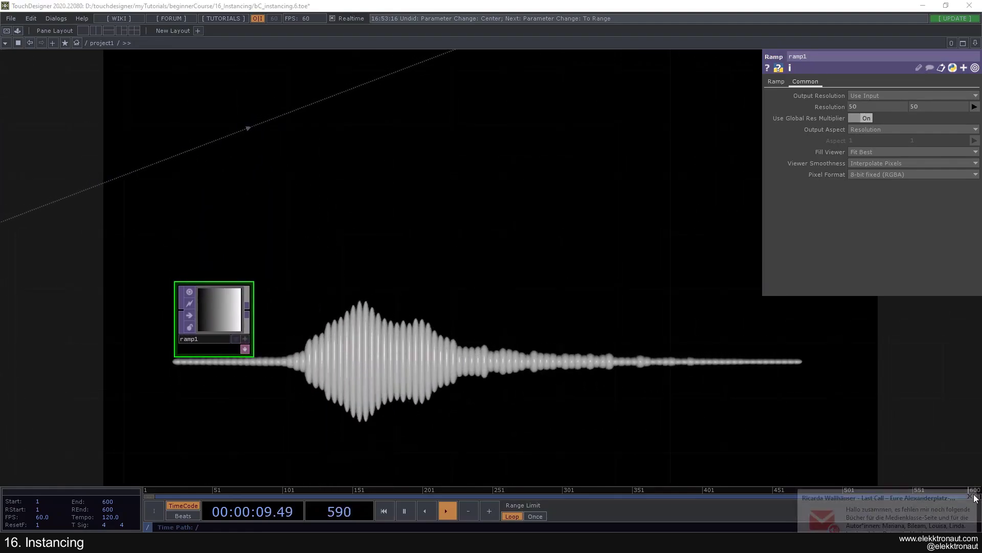
scroll(355, 275, "down", 4)
scroll(296, 293, "up", 3)
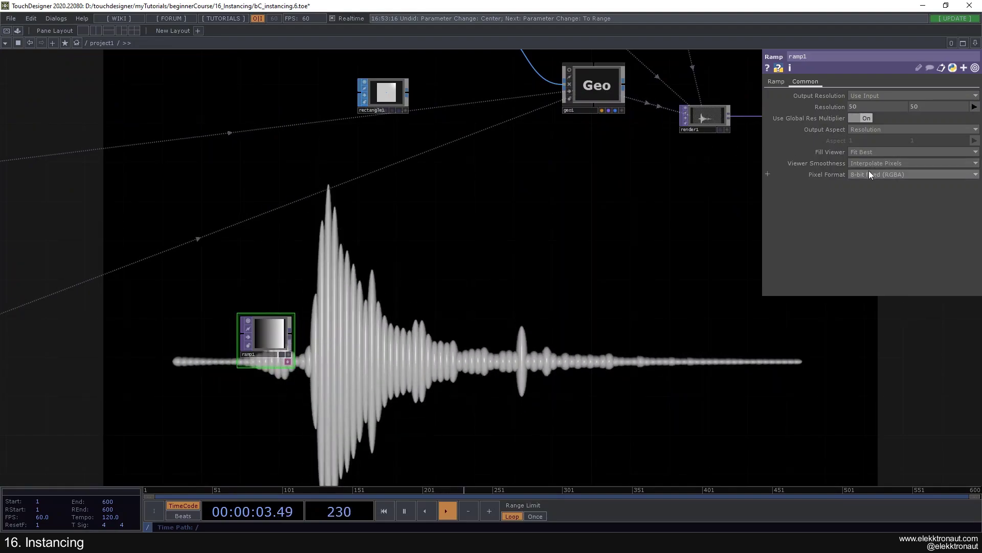
left_click_drag(339, 351, 330, 261)
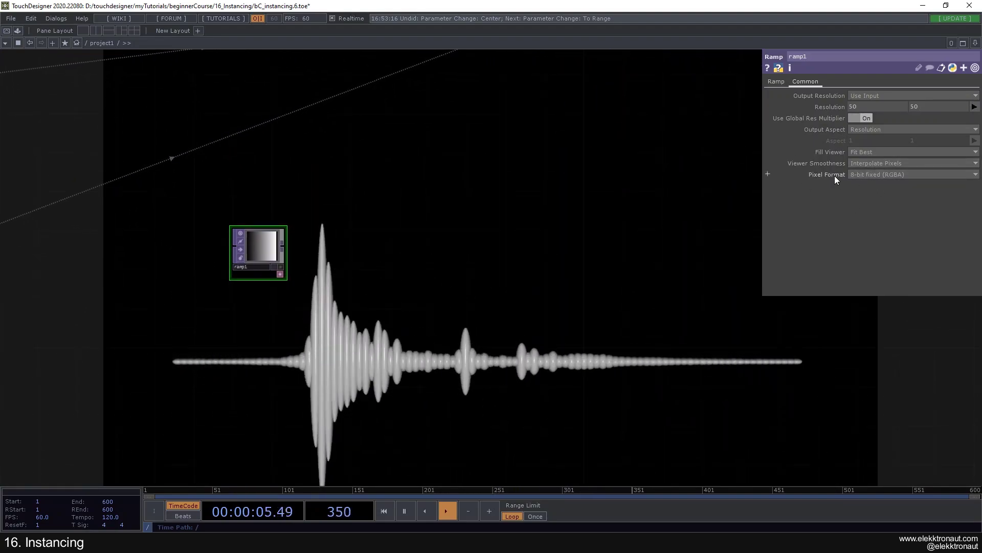
left_click(855, 174)
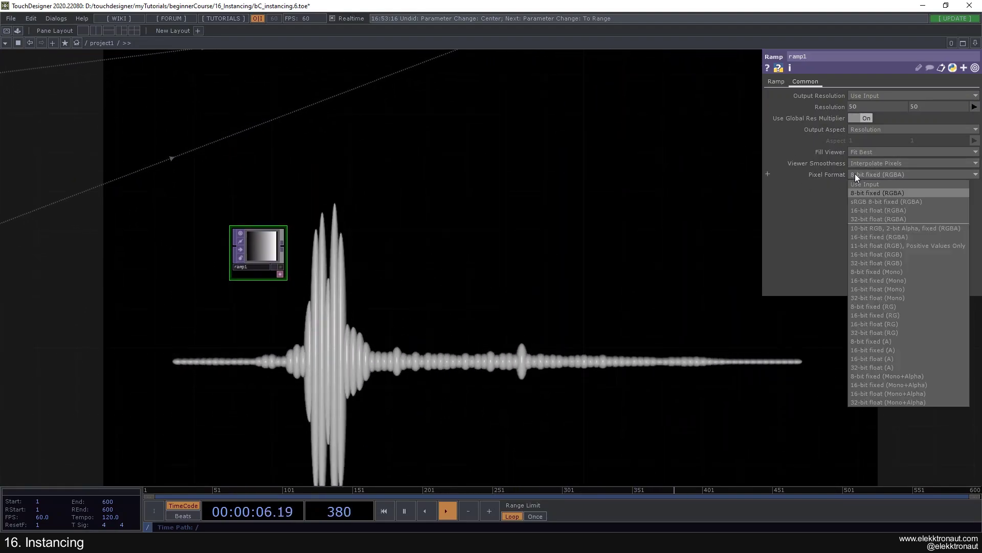
left_click(876, 219)
Step: Shift ramp1 aside to make room and append an Add TOP to its output
left_click_drag(277, 199, 263, 141)
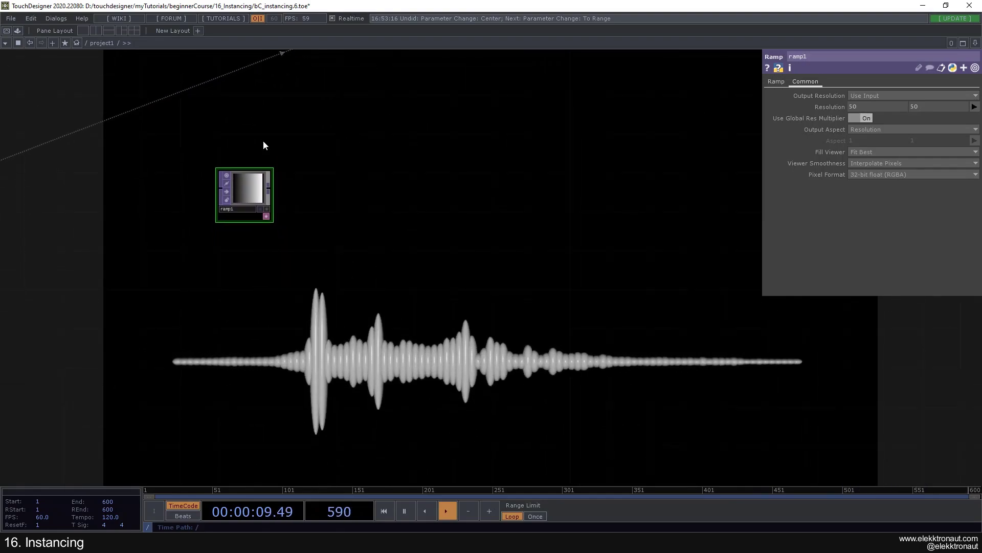
left_click_drag(253, 194, 205, 194)
left_click_drag(298, 158, 324, 176)
left_click(778, 82)
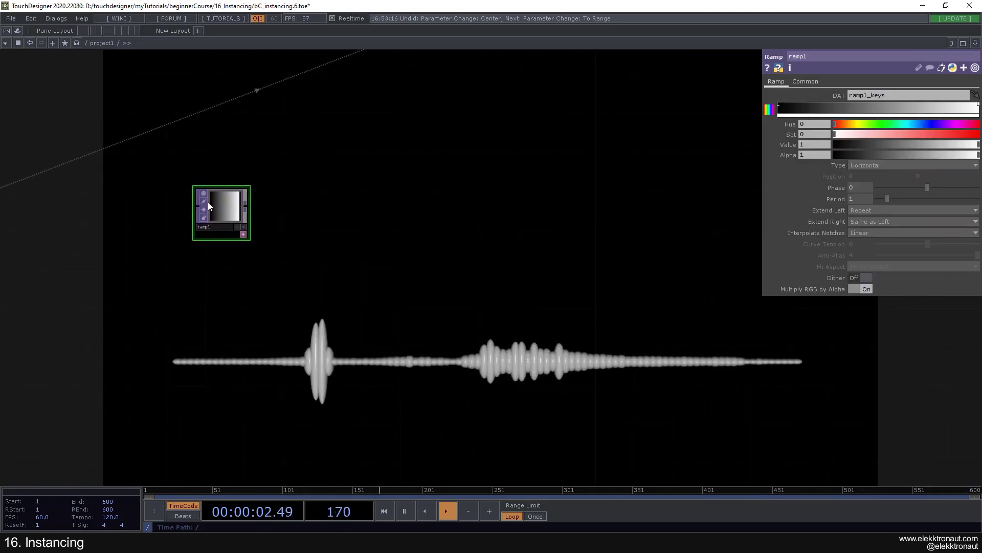
left_click(247, 207)
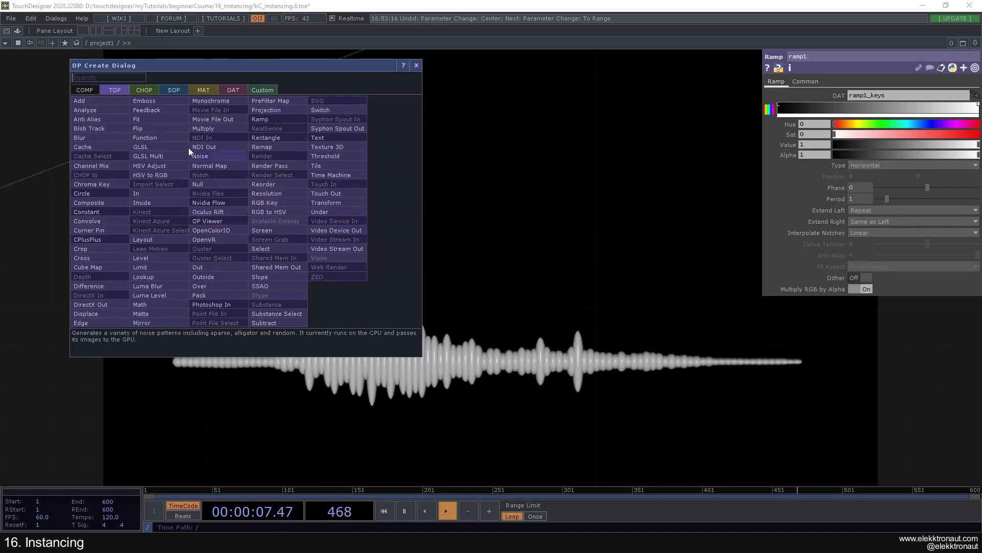
type("ad")
left_click(106, 100)
left_click(303, 213)
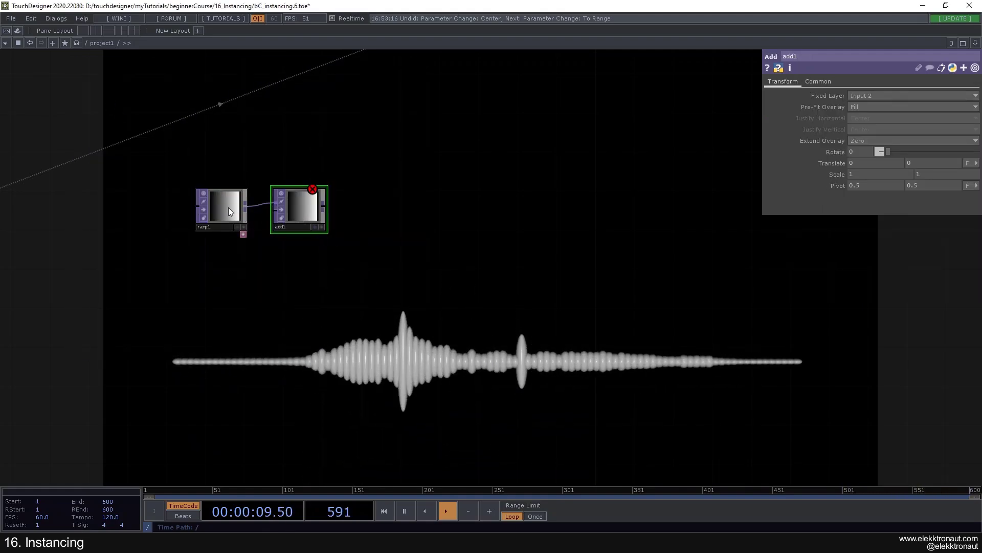
Step: Duplicate ramp1 below the original, set the copy's type to Vertical and wire it into add1's second input
left_click(228, 207)
key("ctrl+c")
key("ctrl+v")
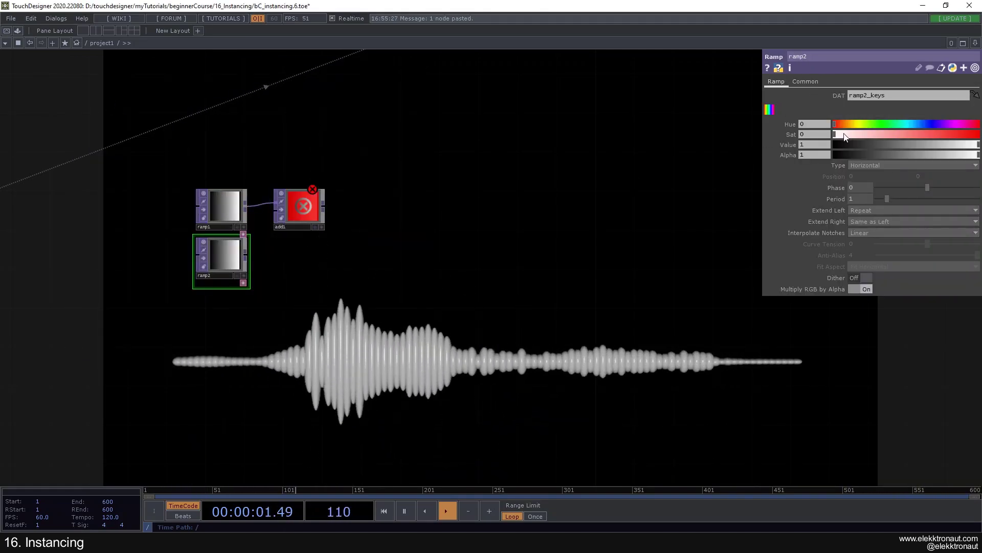
left_click(865, 165)
left_click(865, 175)
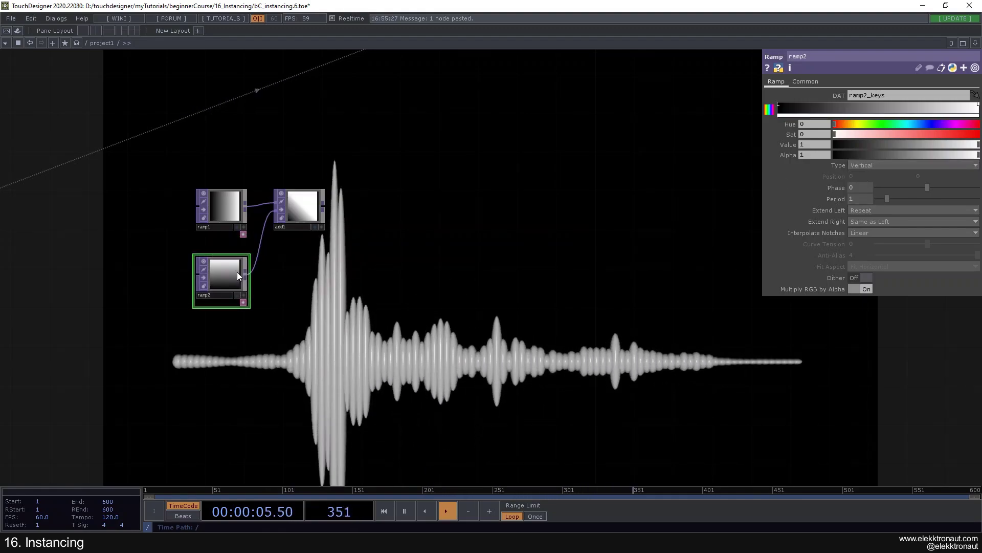
Step: Colour the end key of ramp1 fully saturated red and that of ramp2 green with hue 125 and saturation 1
scroll(228, 270, "up", 2)
left_click(217, 181)
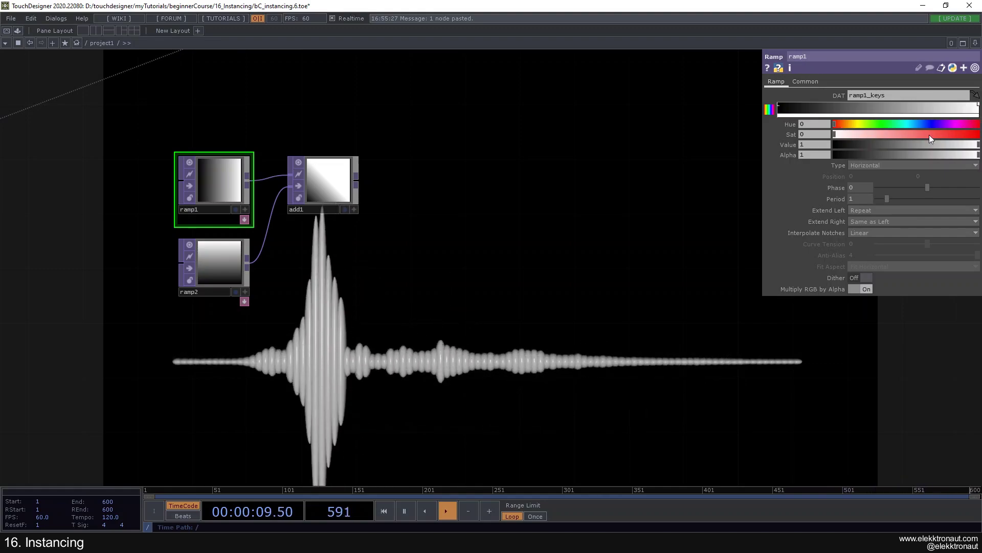
left_click_drag(929, 135, 979, 134)
left_click(225, 261)
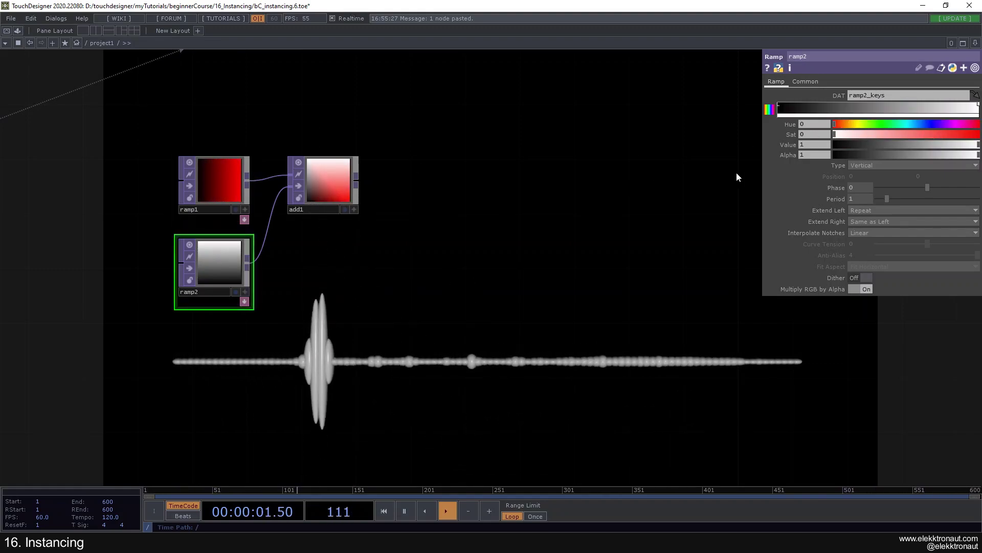
left_click_drag(872, 124, 979, 134)
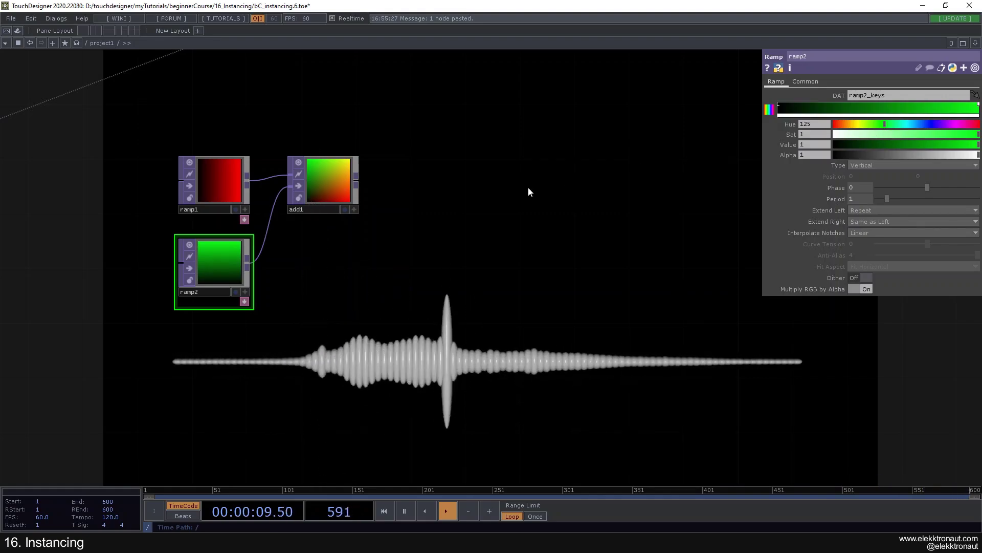
Step: Examine the combined red and green gradient in add1 up close, along with ramp2's parameters
scroll(477, 206, "down", 2)
left_click_drag(388, 224, 214, 310)
scroll(169, 289, "up", 6)
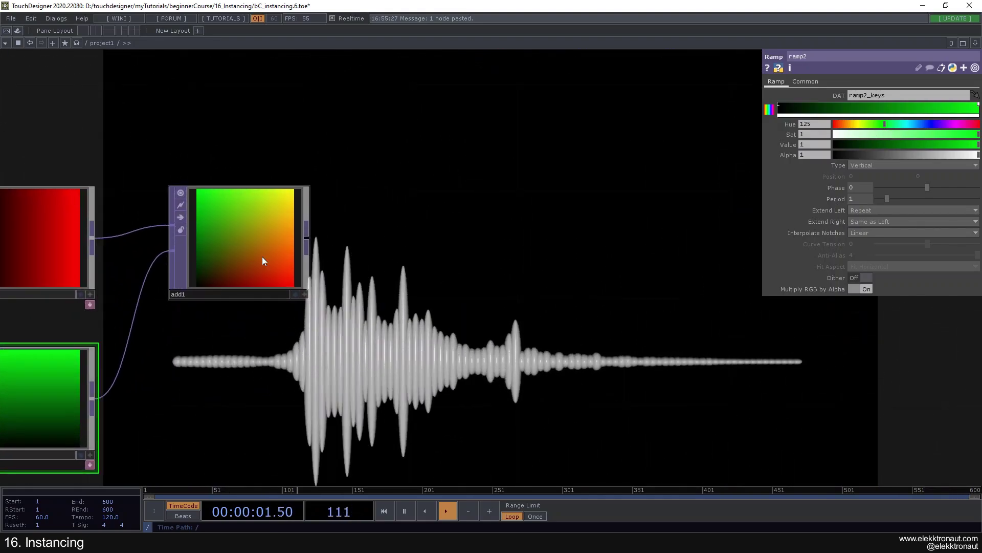
scroll(287, 217, "up", 2)
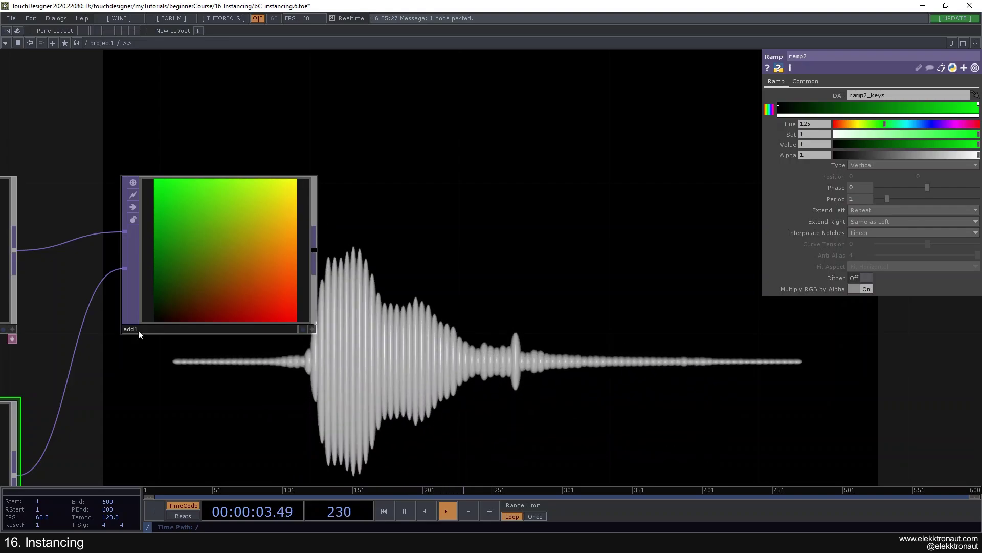
scroll(245, 236, "down", 5)
left_click_drag(245, 168, 173, 176)
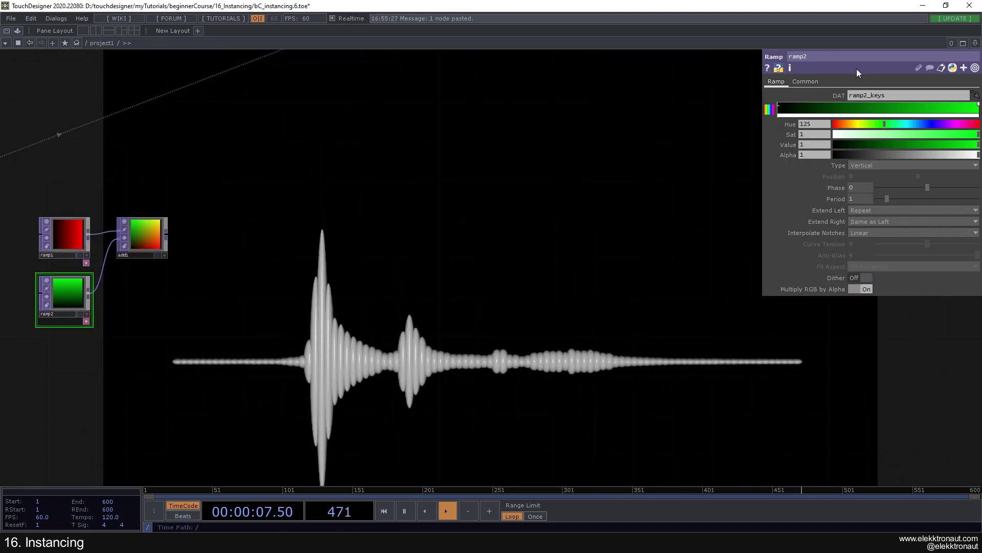
left_click(790, 82)
left_click(781, 82)
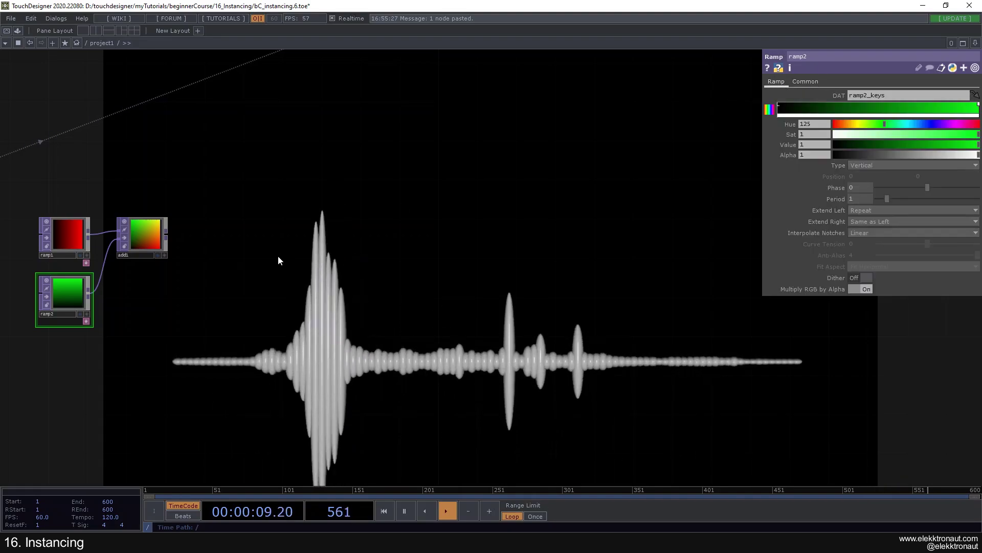
Step: Append a Null TOP to add1's output, leaving some space between the two nodes
right_click(169, 242)
left_click(168, 235)
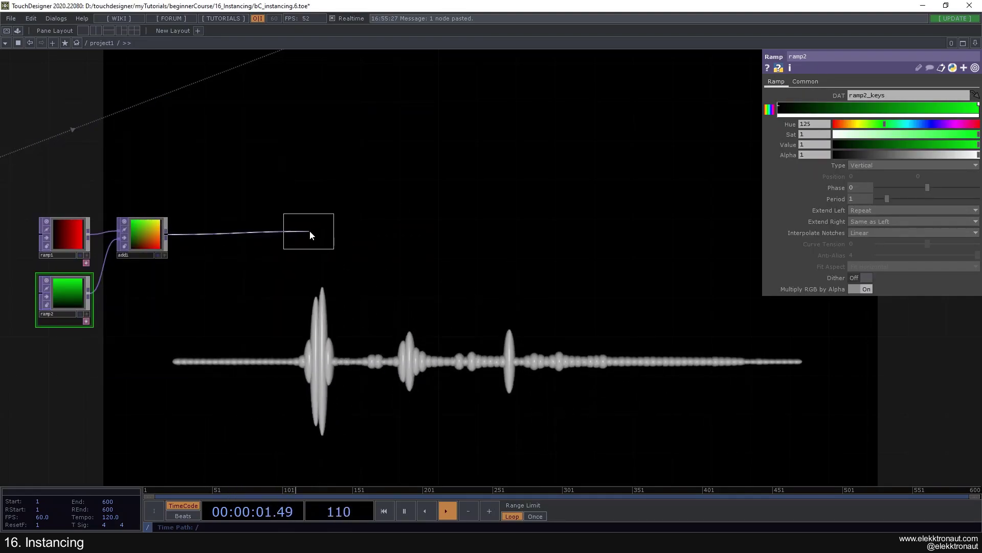
left_click(309, 230)
scroll(315, 215, "down", 5)
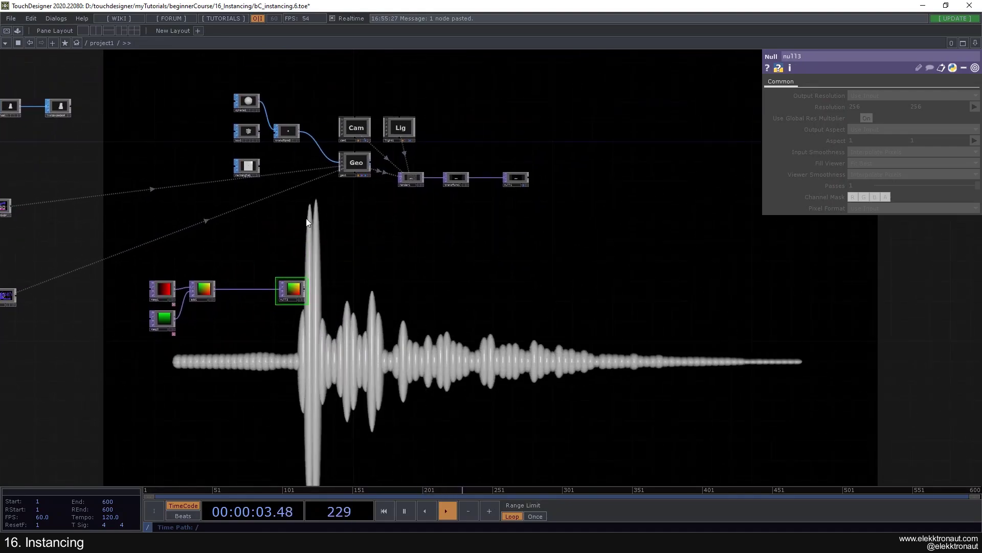
Step: Rename the new Null TOP instancesTOP and clear geo1's Translate X, Scale OP and Scale Y instance fields
scroll(286, 286, "up", 4)
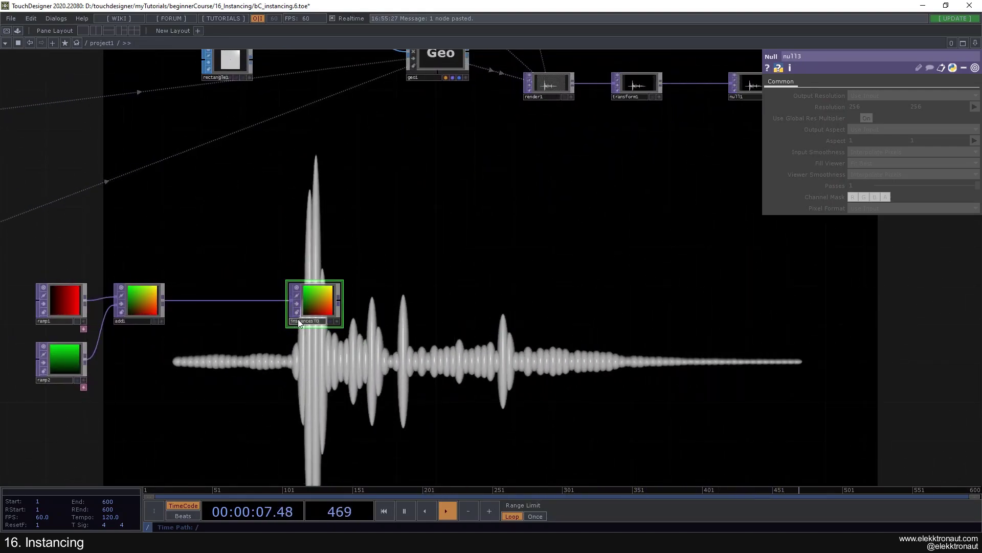
left_click(445, 60)
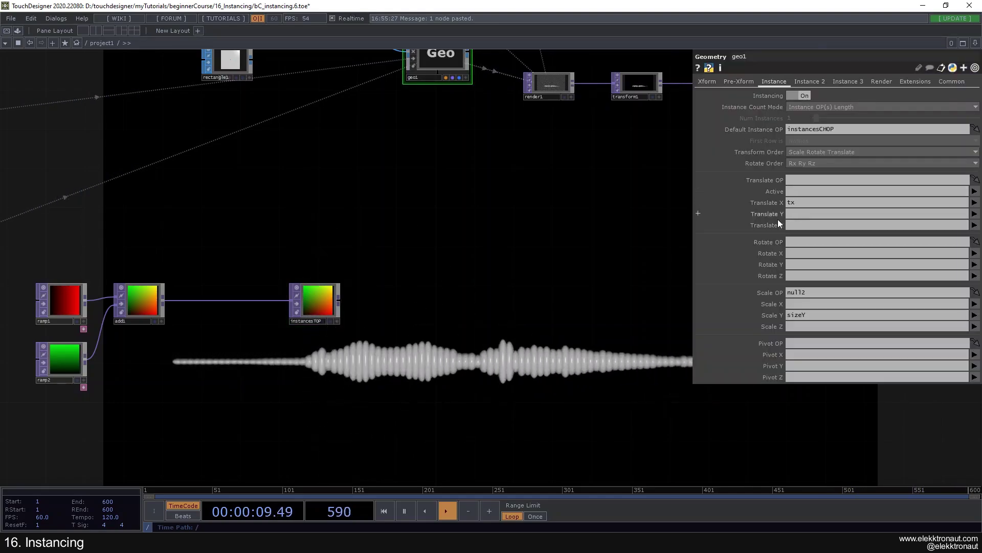
key("BackSpace")
left_click(807, 292)
key("BackSpace")
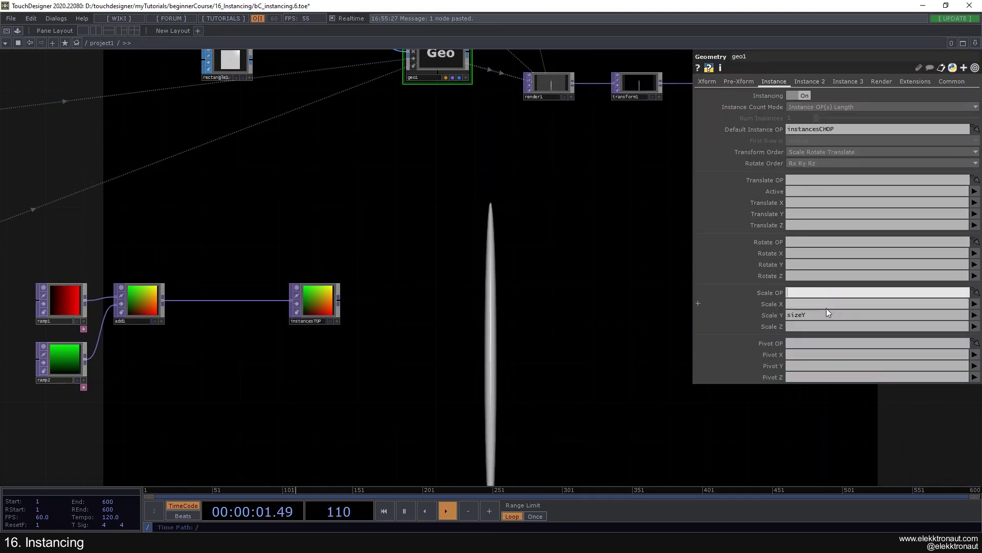
left_click(827, 314)
key("BackSpace")
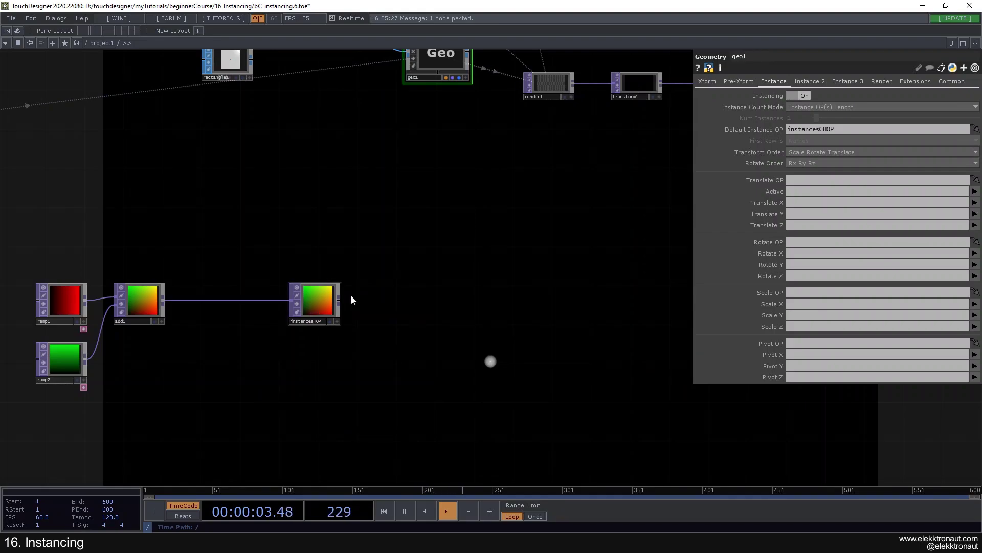
Step: Assign instancesTOP as geo1's Default Instance OP and place the node closer to add1
left_click_drag(800, 136, 811, 135)
left_click_drag(408, 244, 334, 360)
left_click(370, 93)
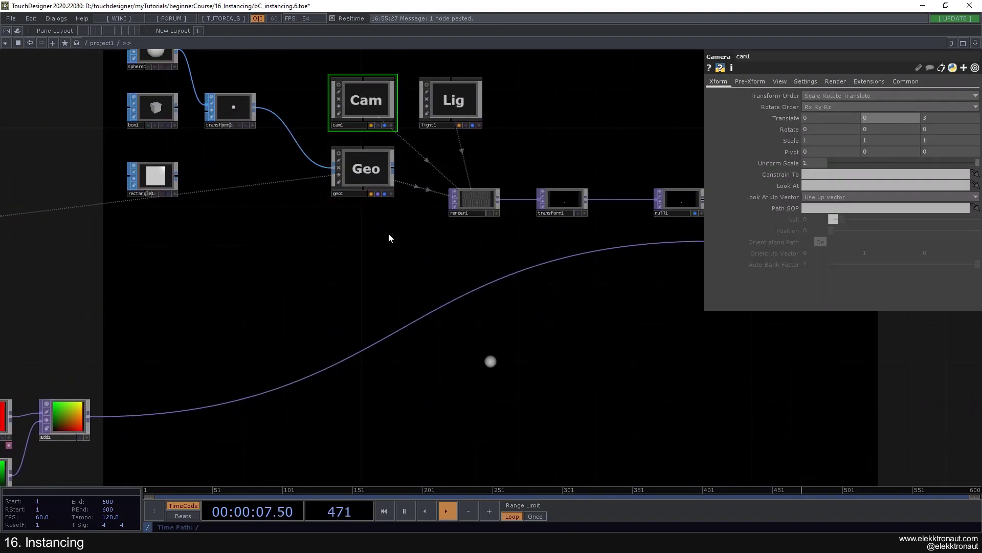
left_click_drag(420, 254, 468, 207)
scroll(441, 222, "down", 3)
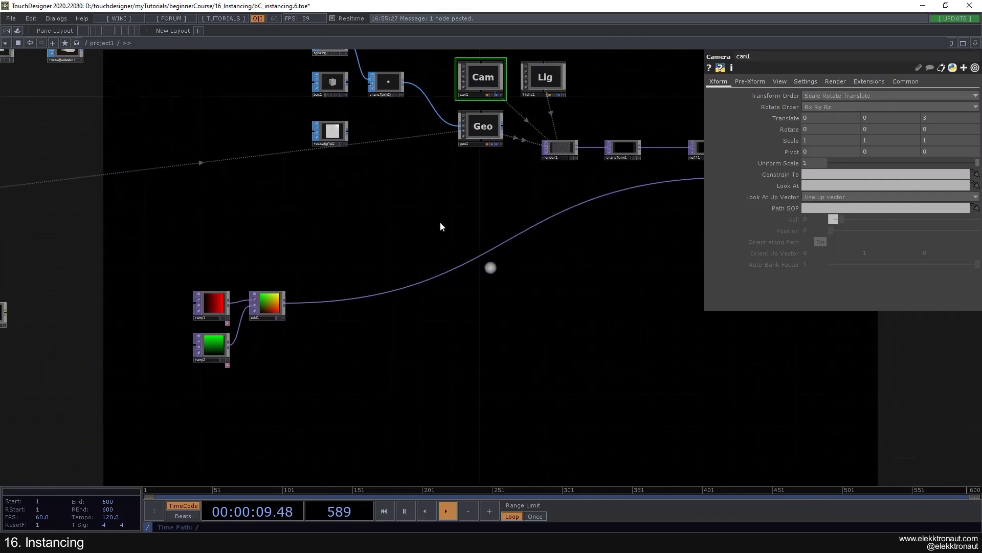
left_click_drag(391, 256, 341, 207)
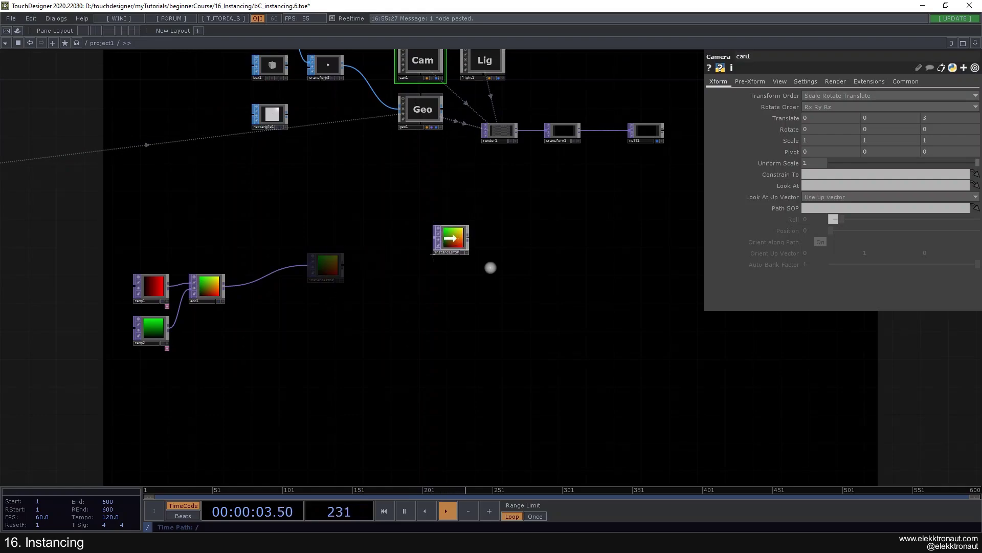
left_click_drag(450, 238, 317, 308)
left_click(432, 114)
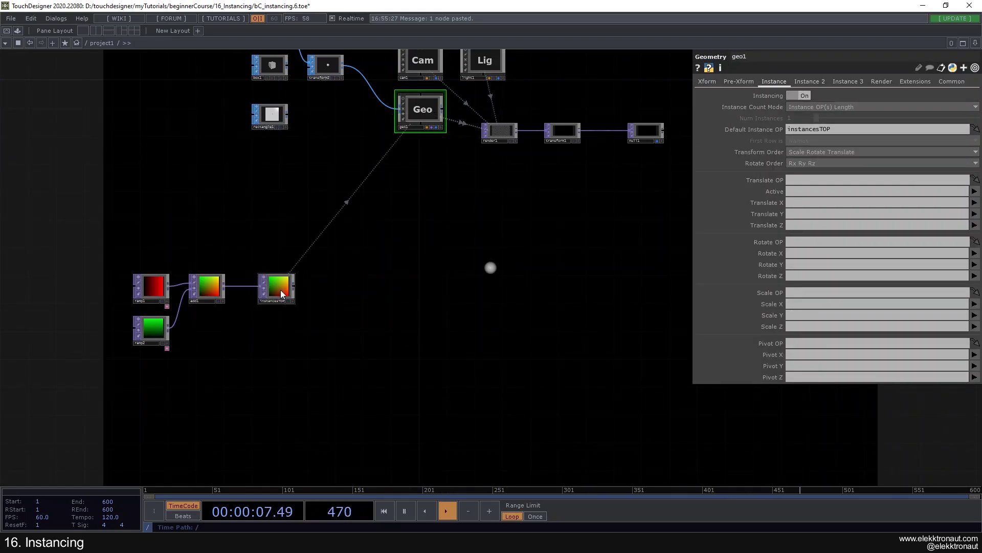
Step: Map geo1's instance Translate X to channel r and Translate Y to channel g
scroll(329, 204, "up", 2)
scroll(287, 213, "down", 4)
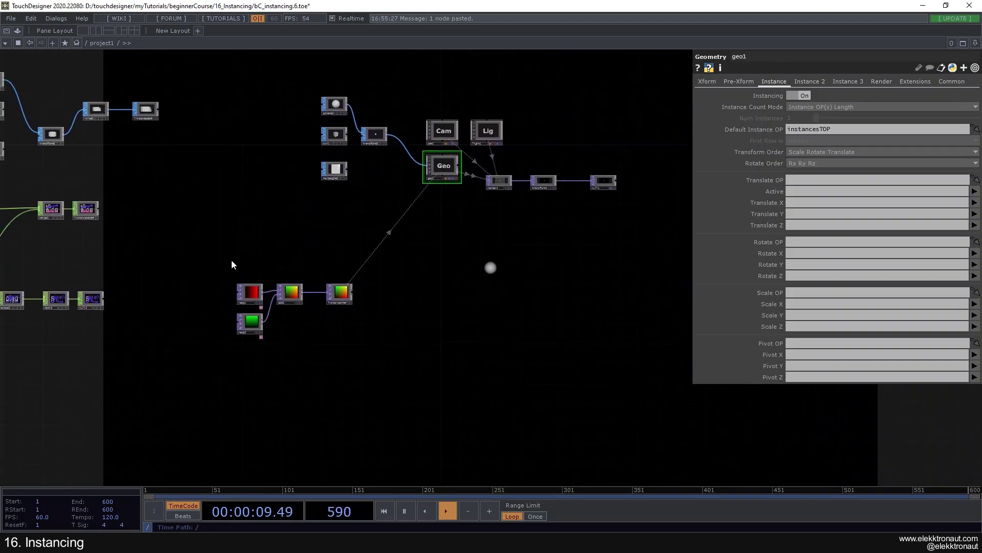
scroll(120, 277, "up", 2)
left_click_drag(97, 111, 148, 227)
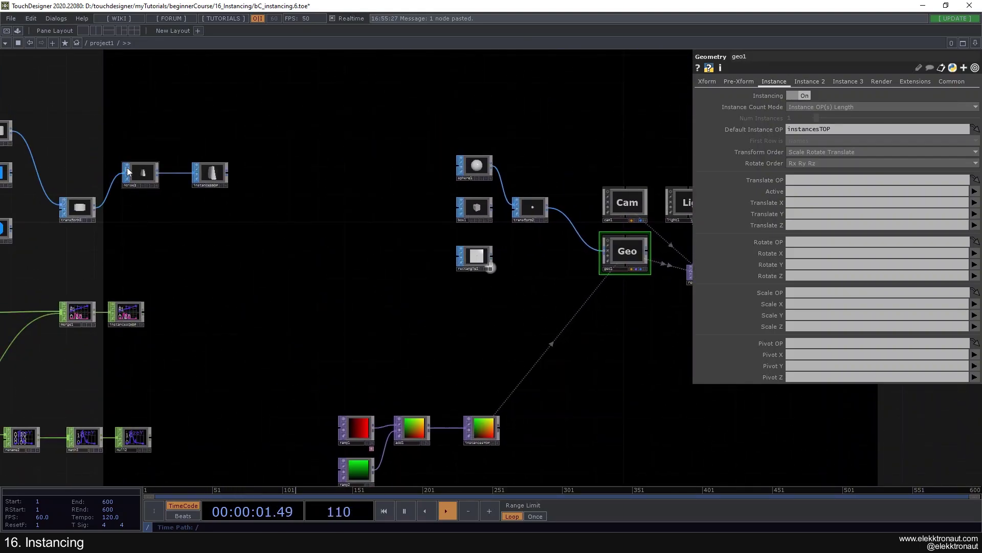
left_click_drag(570, 354, 439, 259)
left_click_drag(470, 294, 443, 218)
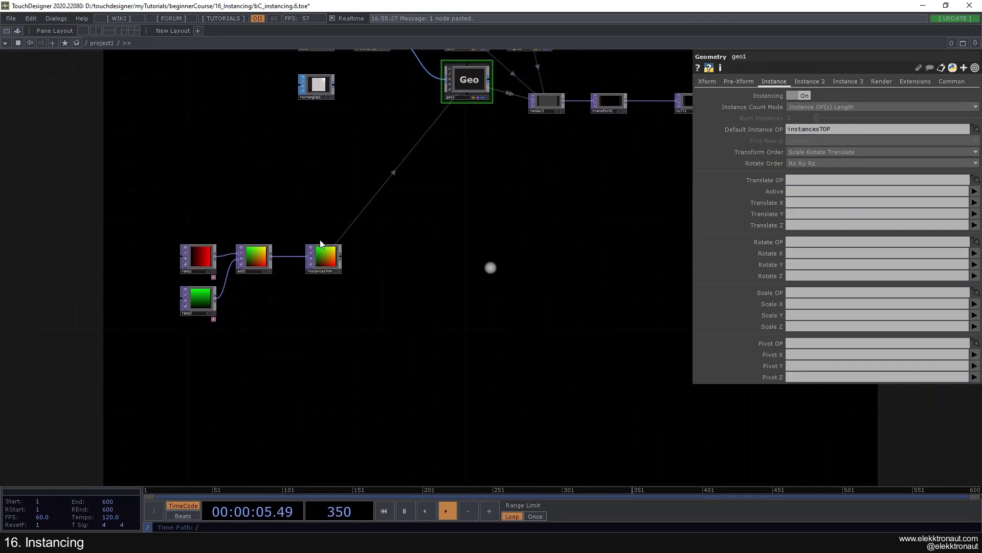
left_click_drag(321, 244, 294, 283)
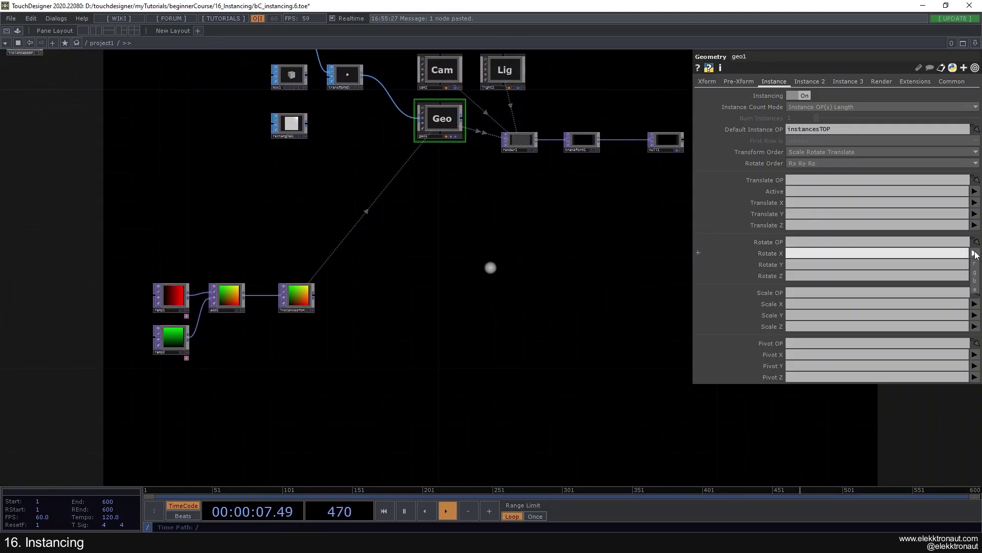
left_click(974, 203)
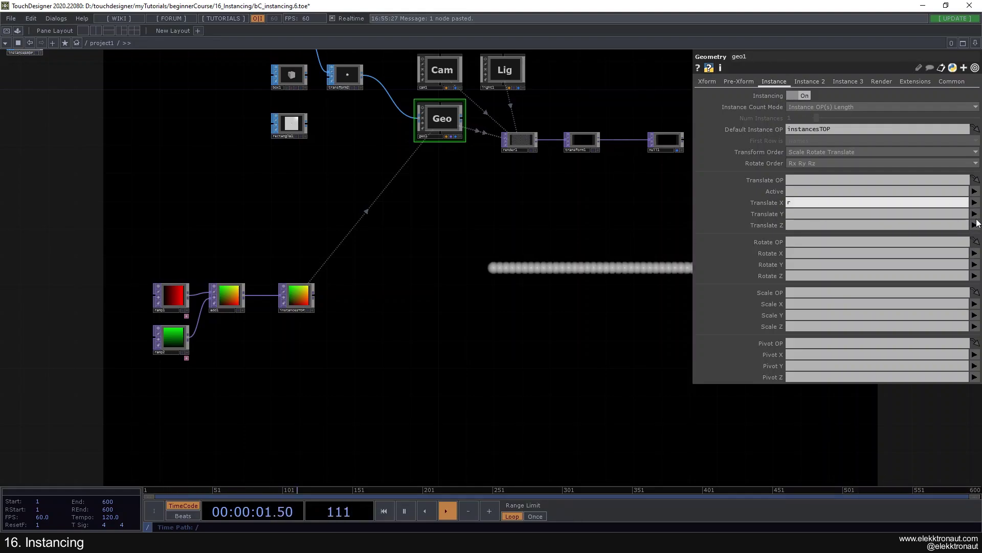
left_click(973, 214)
left_click(977, 234)
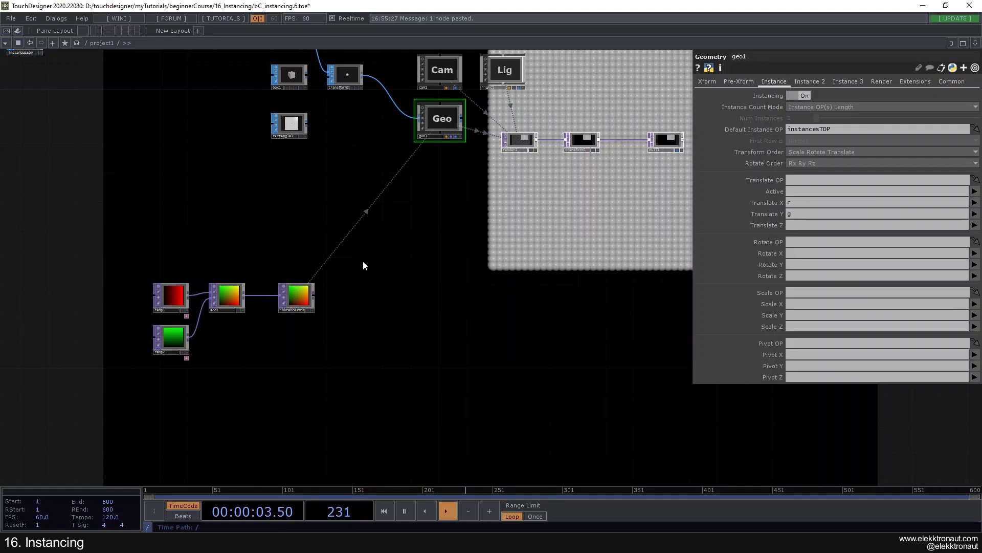
Step: Set the pixel format of ramp1, ramp2, add1 and instancesTOP together to 32-bit float (RGBA)
scroll(330, 284, "up", 3)
left_click_drag(279, 300, 355, 242)
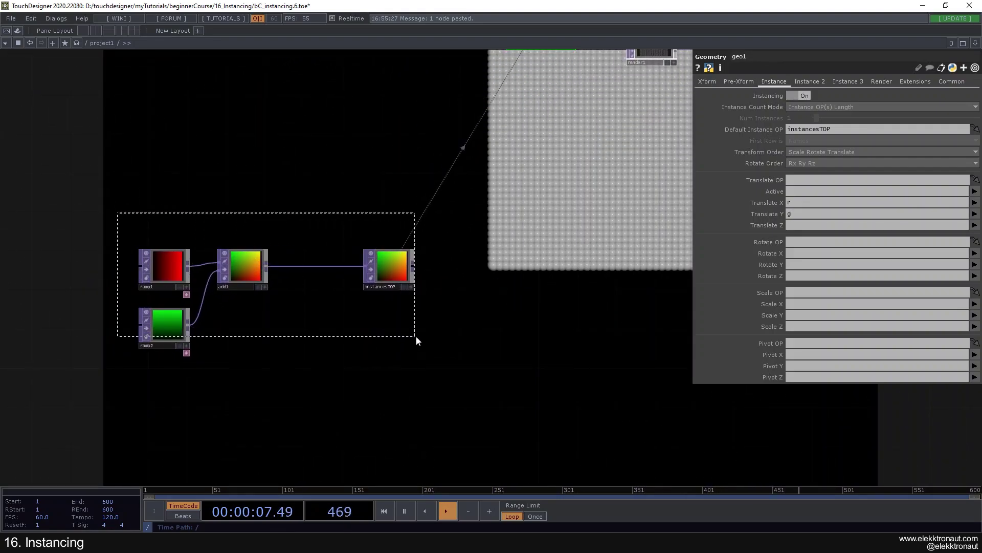
left_click_drag(416, 336, 416, 337)
left_click(748, 82)
left_click(830, 176)
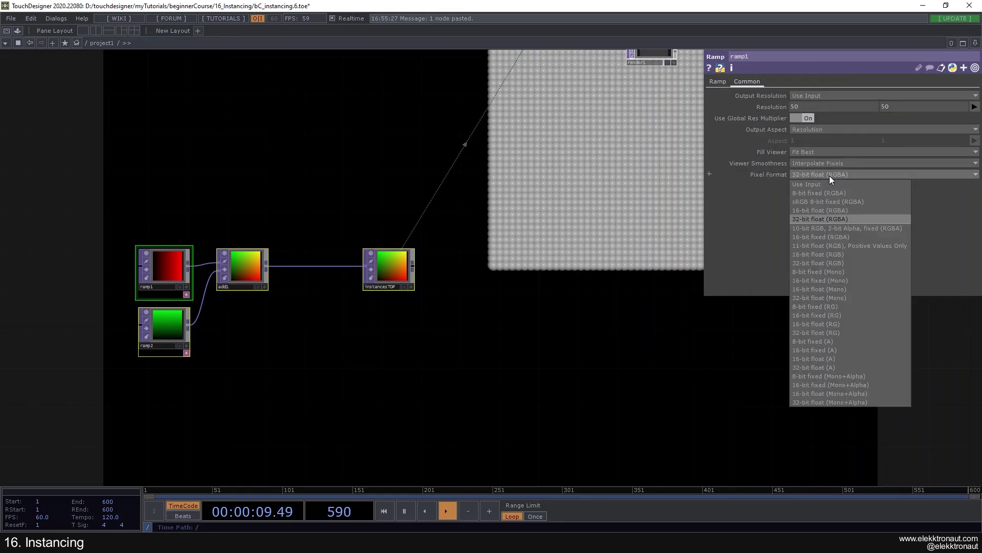
left_click(814, 209)
left_click(819, 176)
left_click(810, 219)
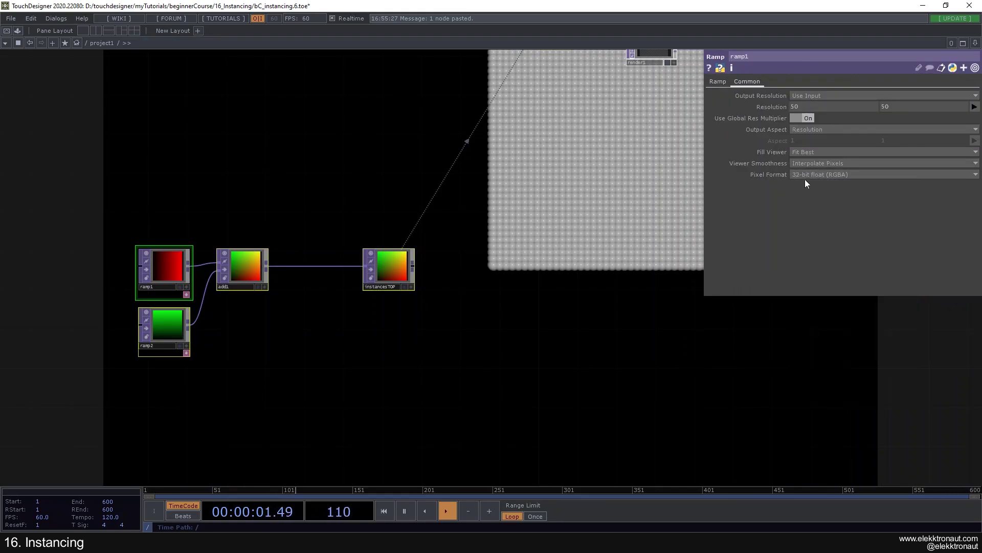
Step: Insert a Math TOP into the connection between add1 and instancesTOP
scroll(423, 290, "down", 3)
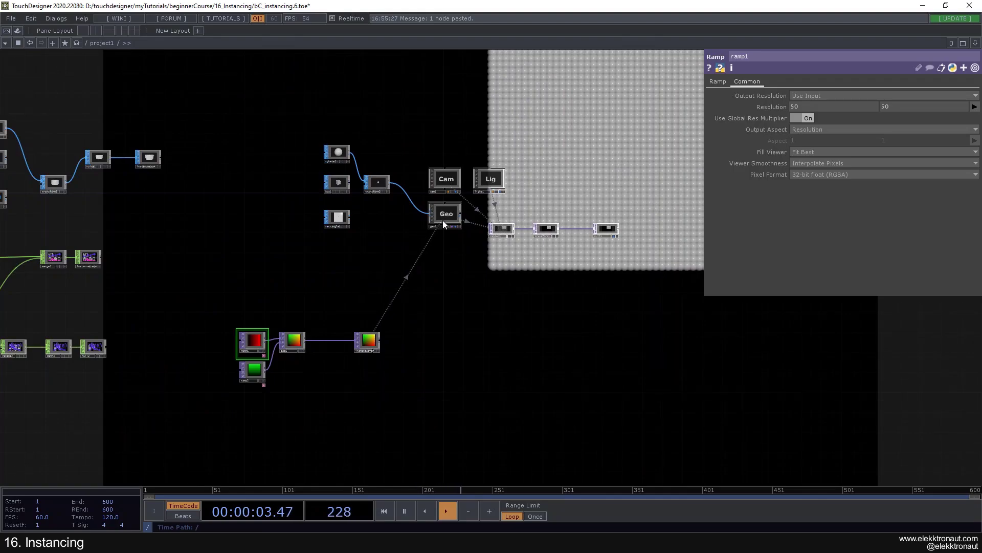
left_click(443, 221)
scroll(351, 356, "up", 3)
left_click_drag(372, 232, 447, 197)
right_click_drag(183, 204, 341, 357)
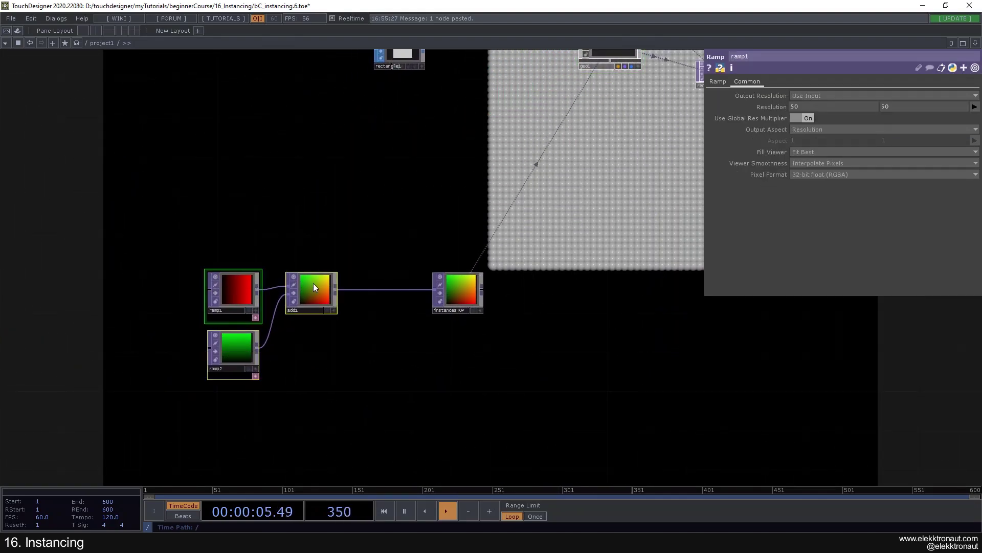
left_click_drag(314, 284, 284, 265)
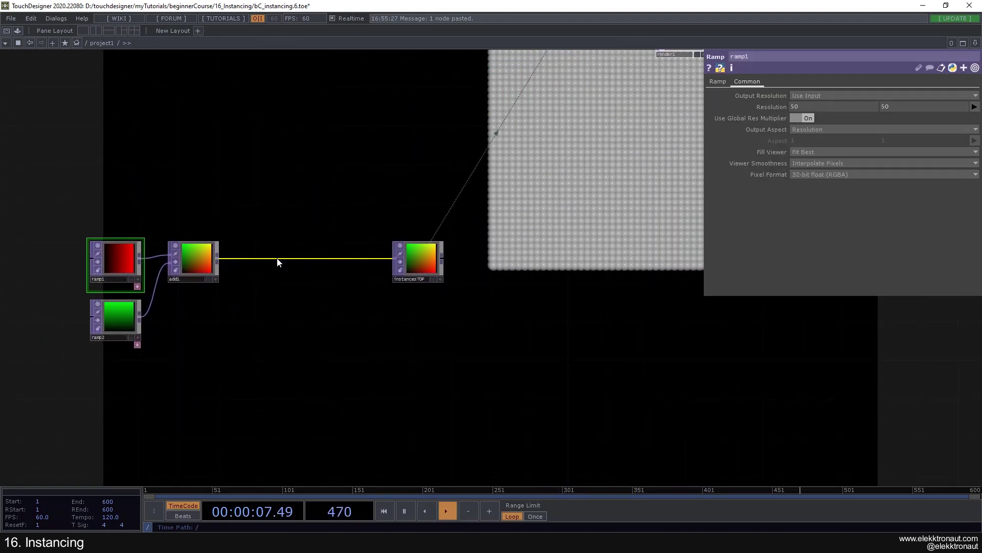
right_click(277, 262)
left_click(293, 247)
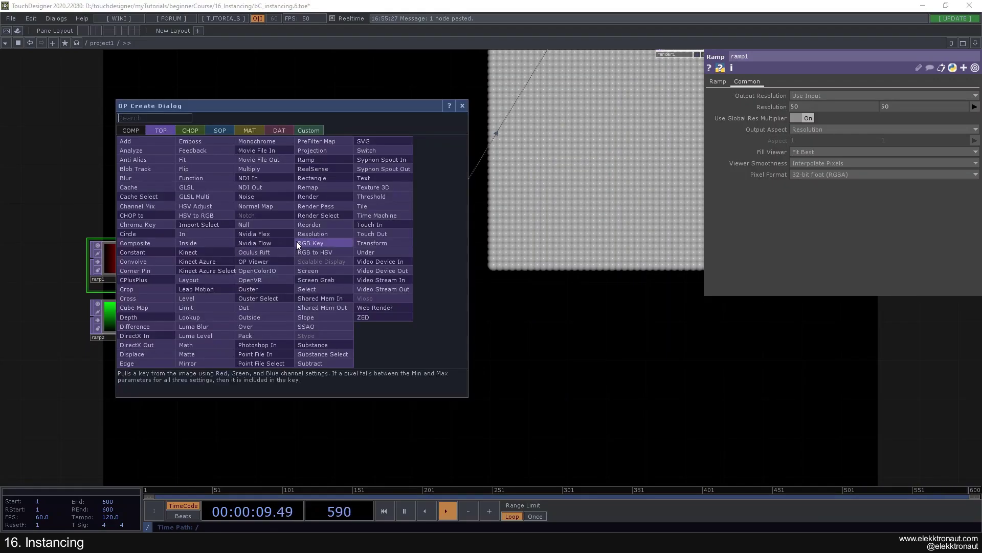
type("ma")
left_click(199, 347)
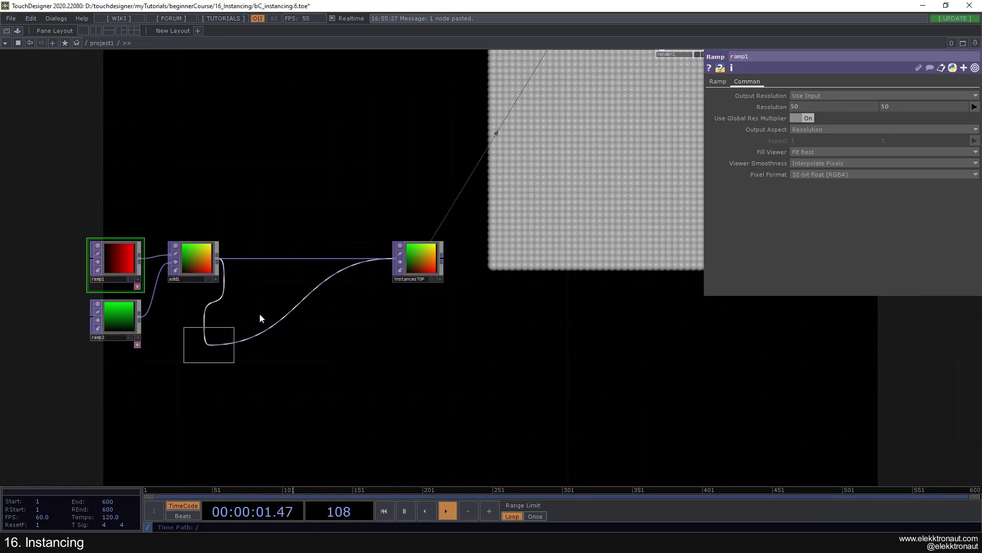
left_click(311, 257)
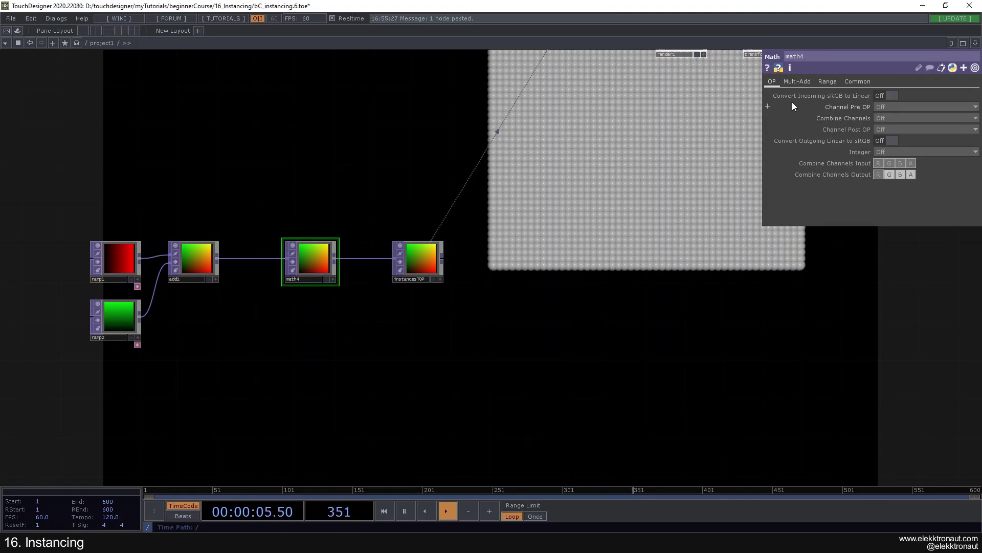
Step: Set the lower value of the Math TOP's To Range to -1, keeping 1 as the upper value
left_click(830, 80)
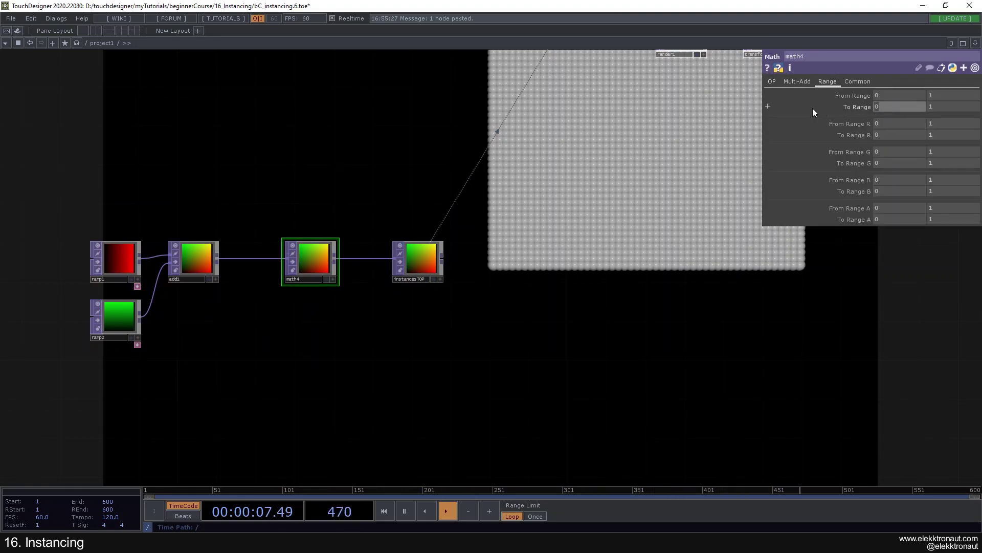
type("-1")
key("Return")
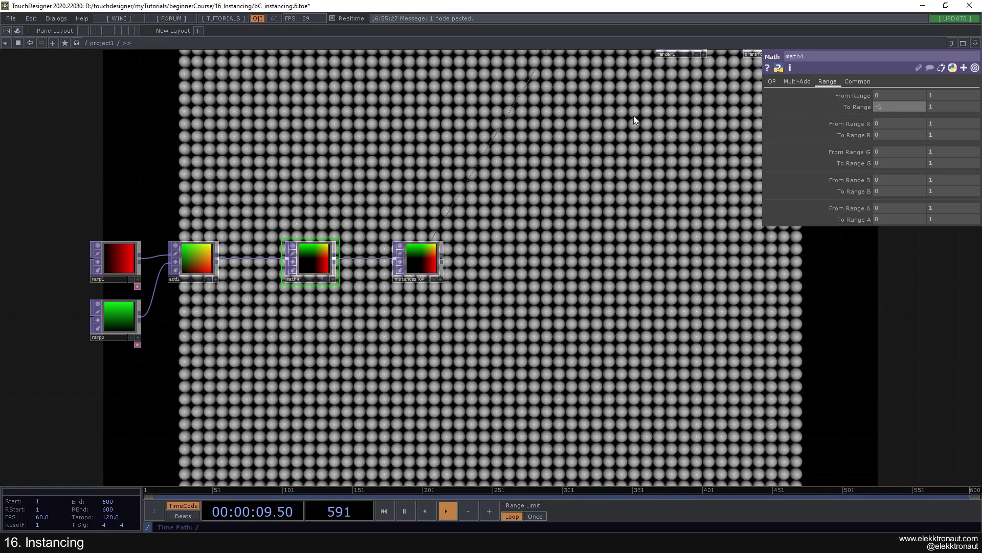
Step: Compare the remapped gradient in math4 and instancesTOP up close with the original gradient in add1
scroll(290, 204, "down", 2)
left_click_drag(361, 226, 384, 276)
scroll(503, 239, "up", 2)
scroll(384, 276, "up", 2)
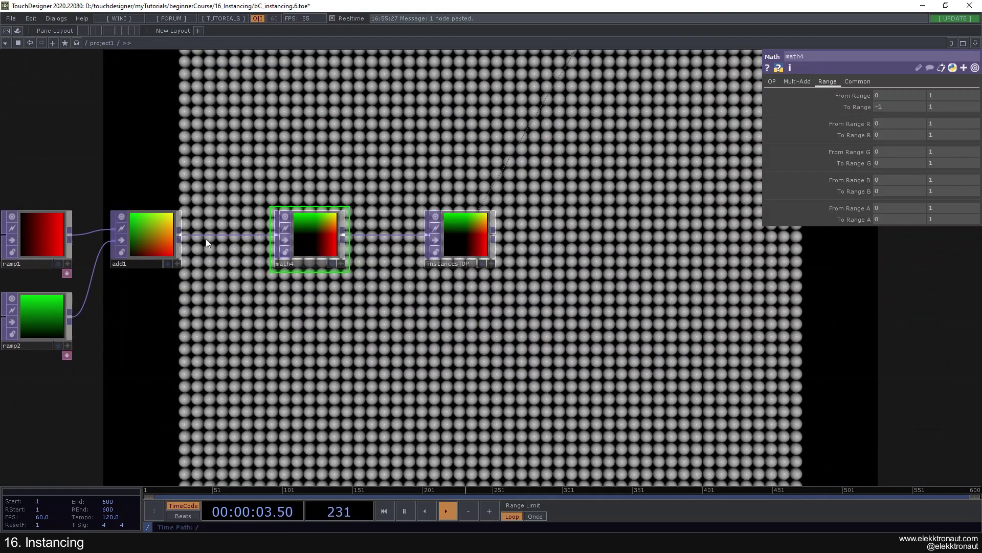
scroll(302, 240, "down", 2)
scroll(307, 246, "up", 3)
scroll(301, 242, "up", 3)
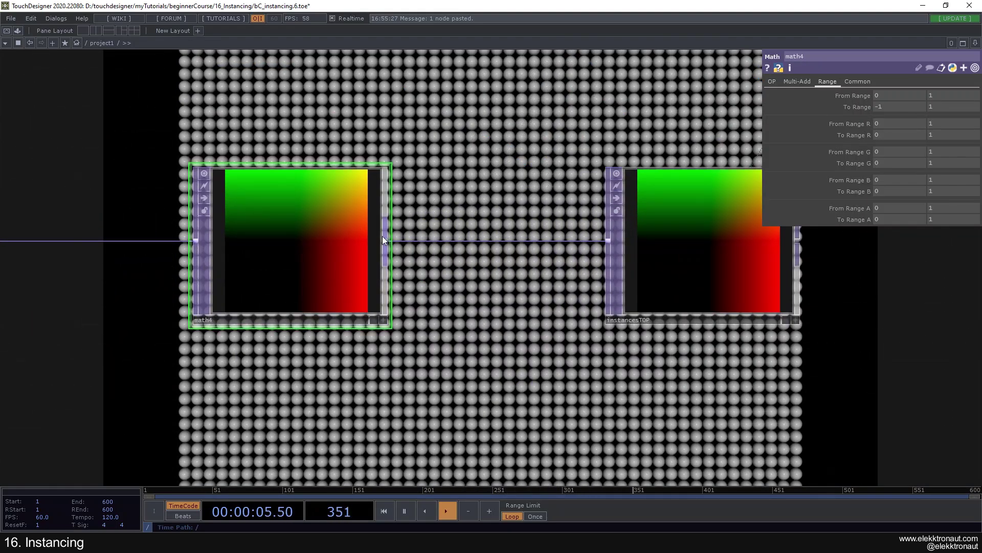
scroll(257, 210, "down", 5)
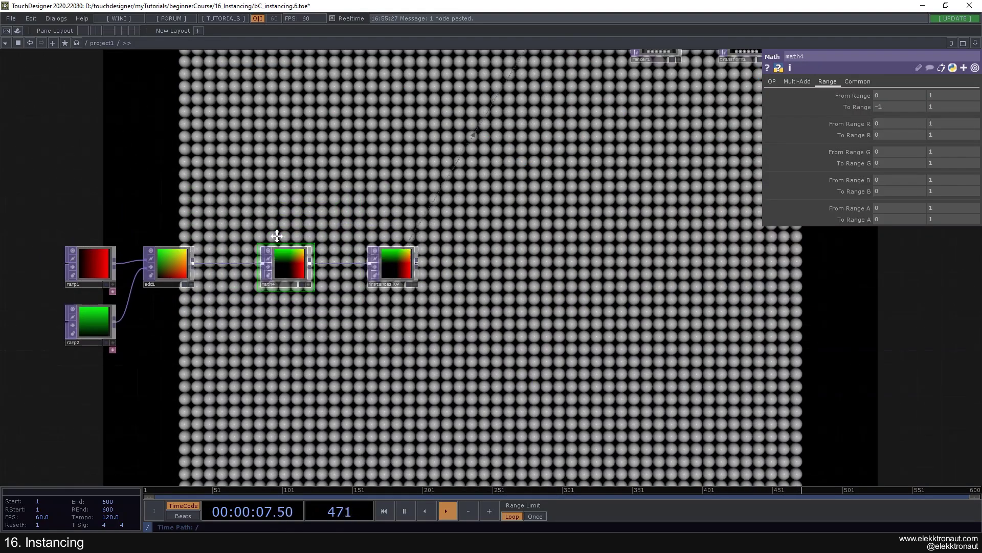
scroll(358, 217, "up", 3)
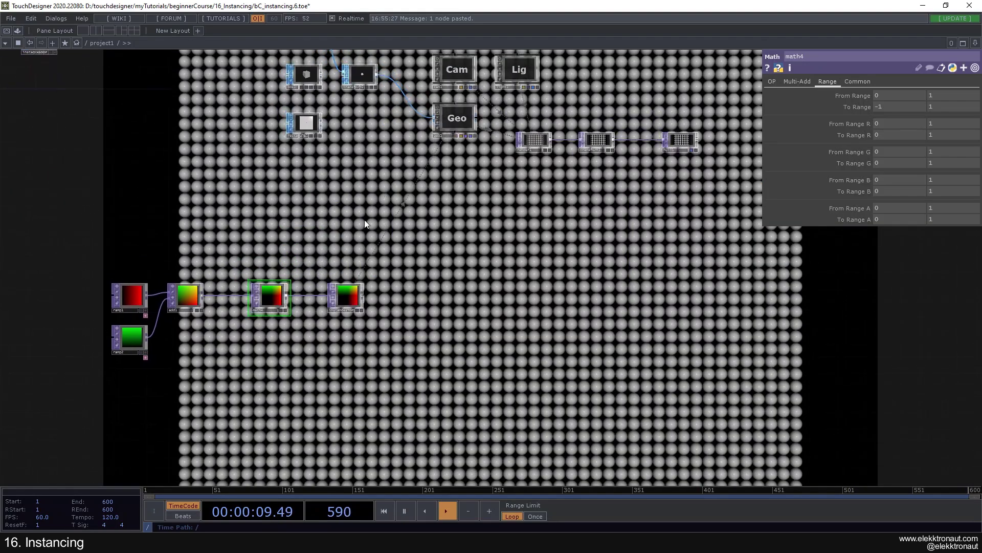
Step: Move cam1 back by setting its Translate Z to 5
left_click(470, 94)
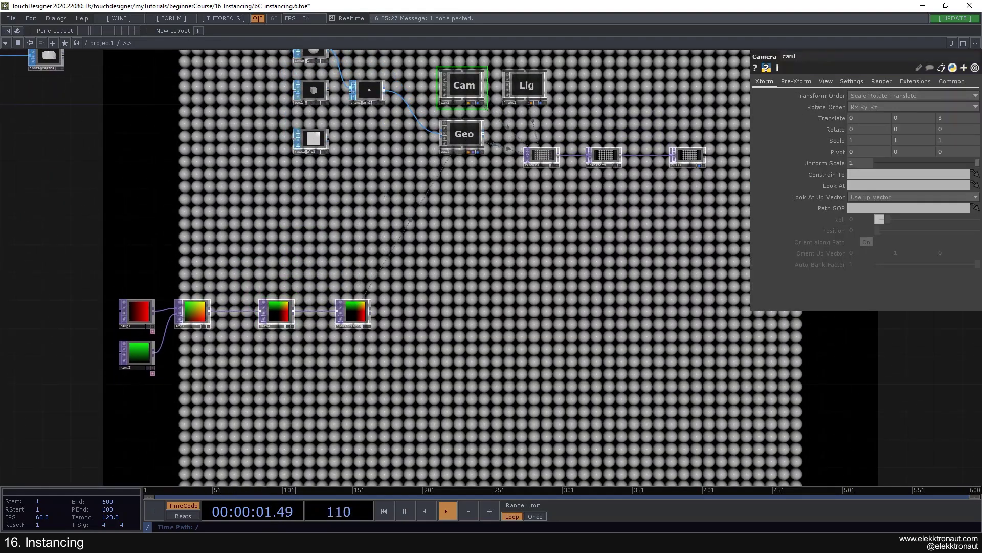
type("5")
key("Return")
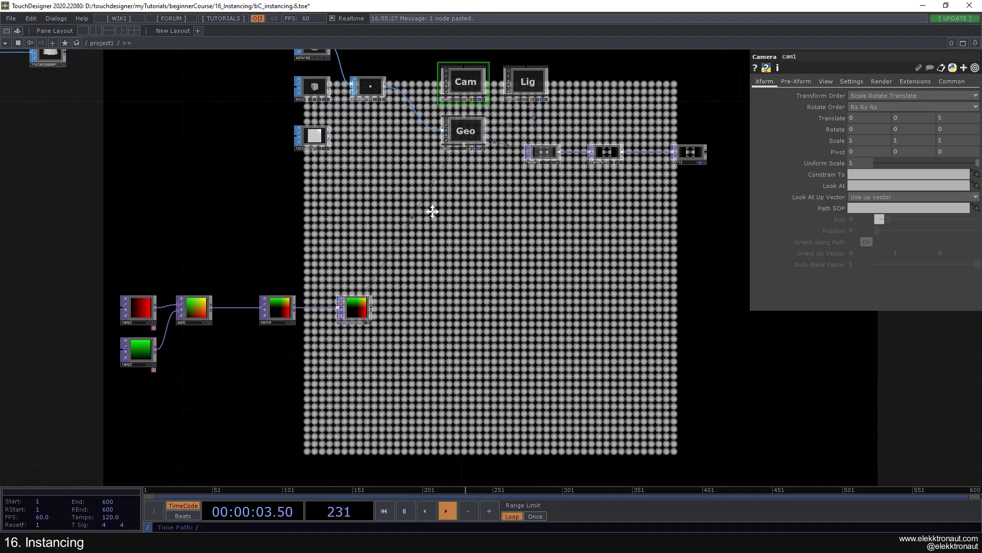
Step: Compare the ramp TOP network with the CHOP pattern network, including pattern1's parameters
middle_click_drag(432, 211, 419, 239)
scroll(293, 197, "up", 2)
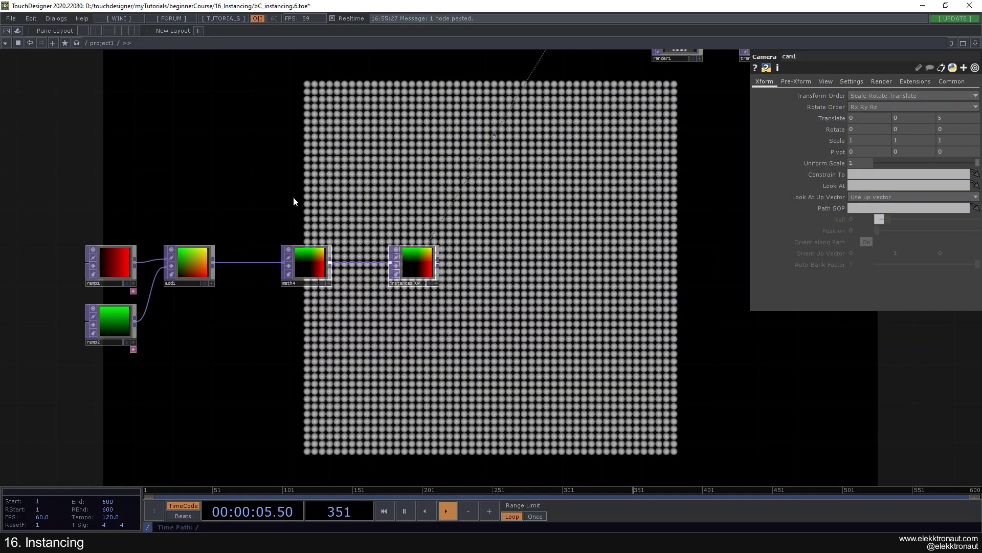
middle_click_drag(293, 196, 392, 210)
scroll(165, 263, "up", 3)
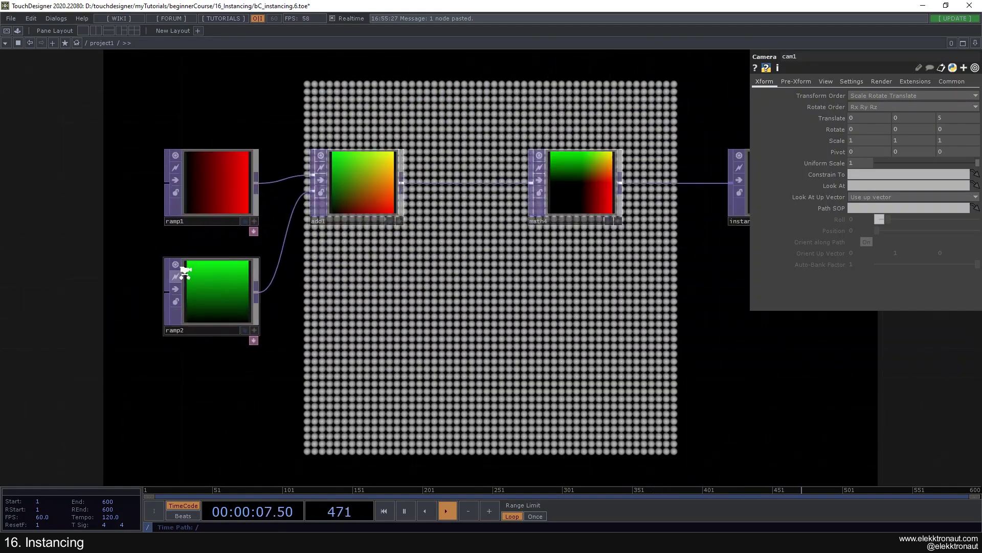
middle_click_drag(197, 261, 388, 203)
scroll(390, 202, "down", 3)
middle_click_drag(318, 219, 283, 271)
scroll(193, 285, "up", 5)
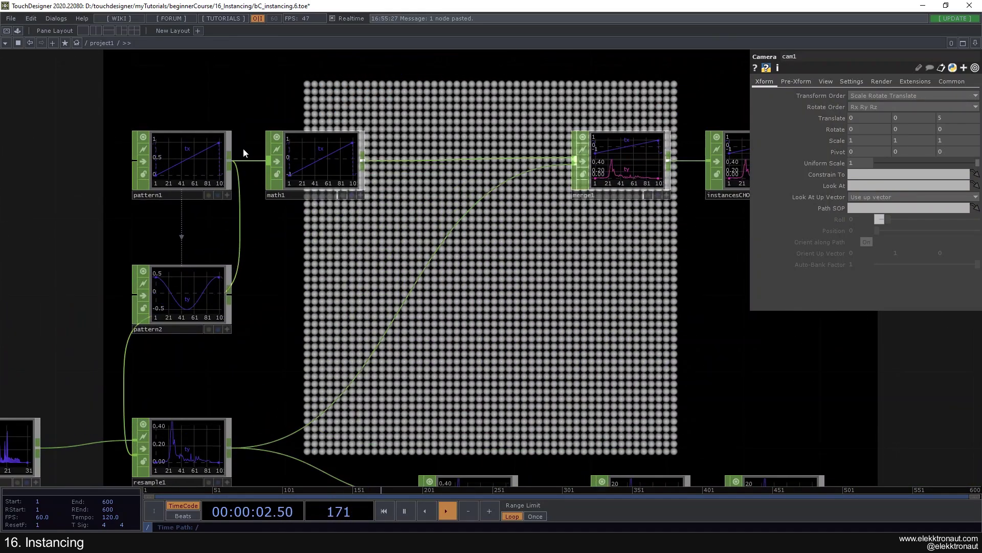
left_click(156, 177)
scroll(220, 163, "down", 5)
scroll(420, 214, "up", 10)
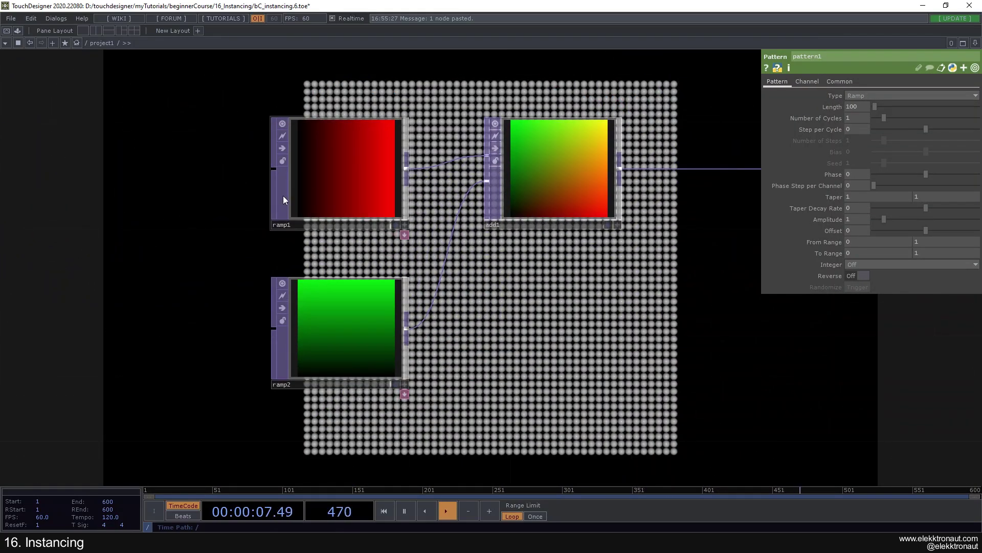
Step: Examine the gradients of ramp1, ramp2 and add1 along with ramp1's resolution and pixel format settings
scroll(328, 191, "up", 3)
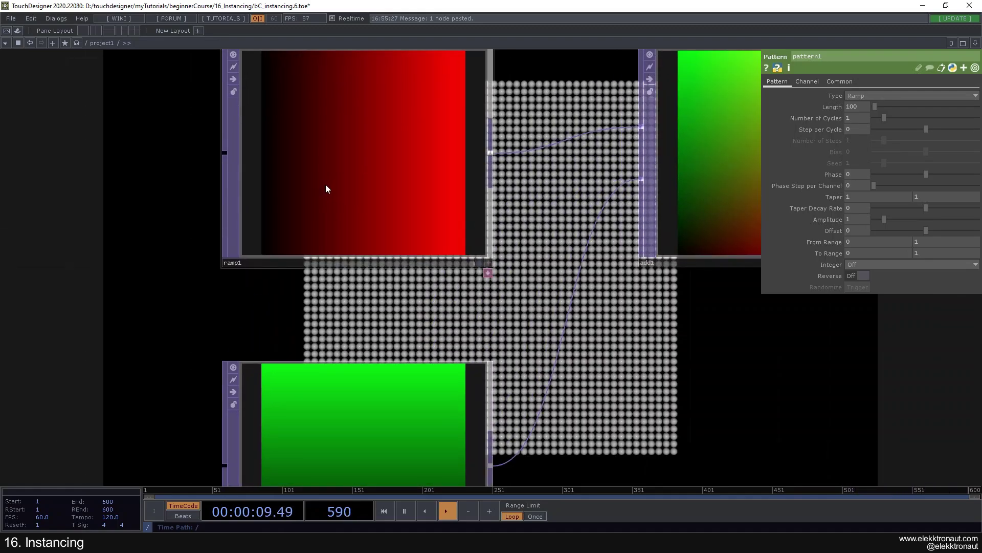
scroll(318, 192, "down", 5)
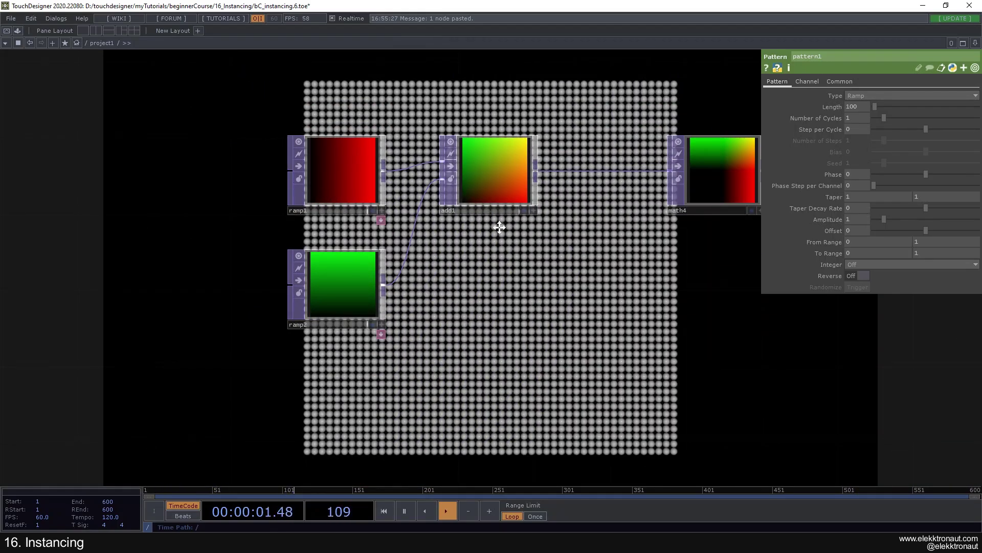
left_click_drag(500, 227, 429, 218)
left_click(281, 158)
scroll(231, 152, "up", 2)
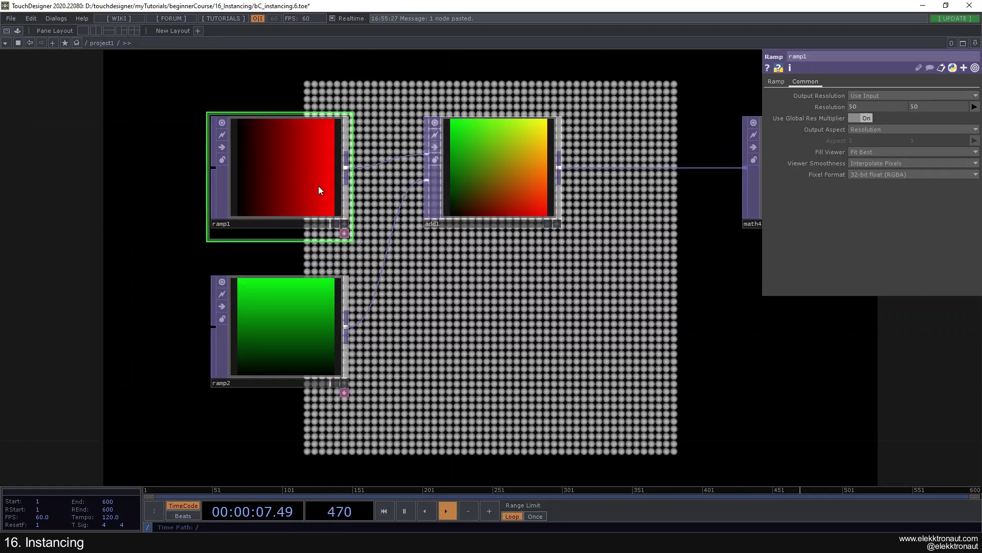
scroll(320, 219, "down", 3)
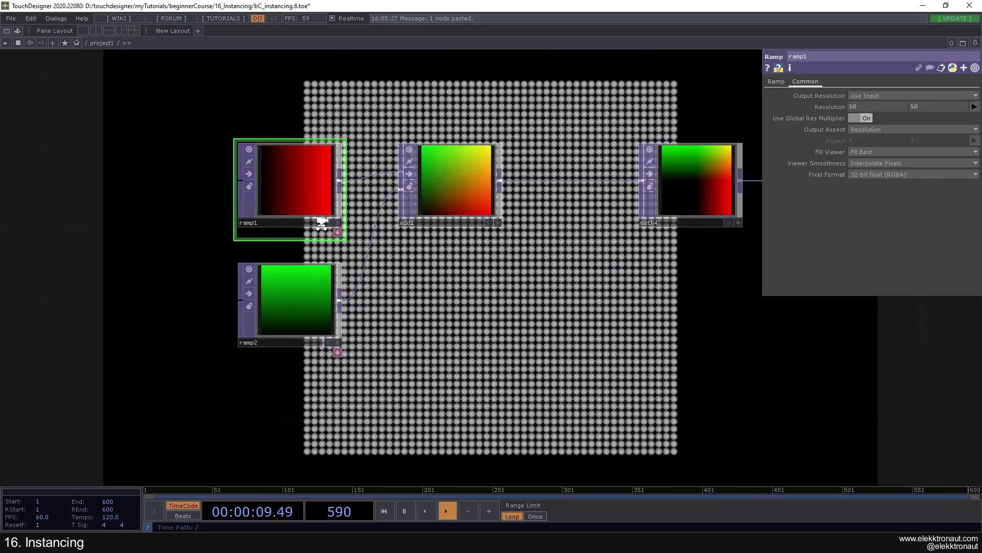
left_click_drag(419, 272, 235, 268)
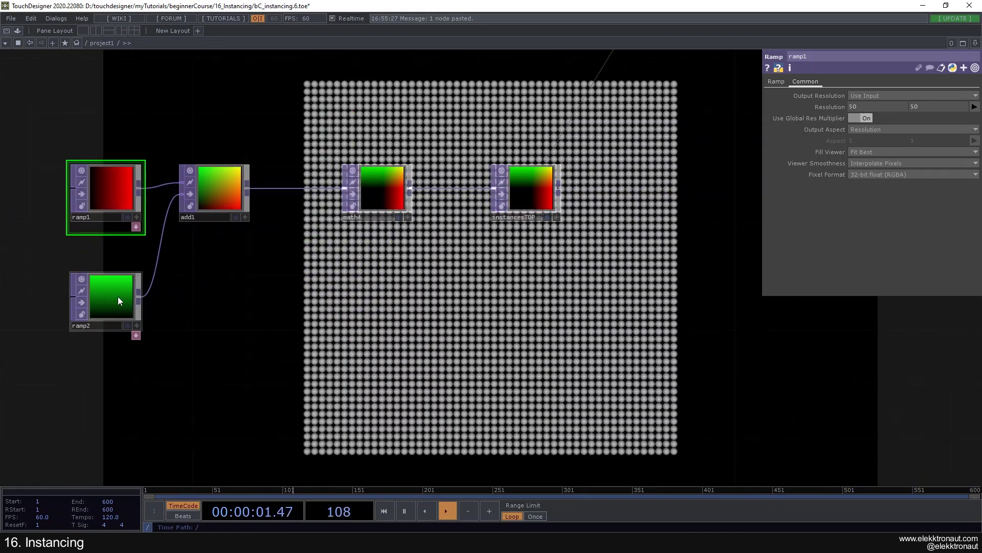
Step: Move ramp2 closer beneath ramp1 and review the parameters of ramp2 and math4
left_click_drag(113, 317, 114, 309)
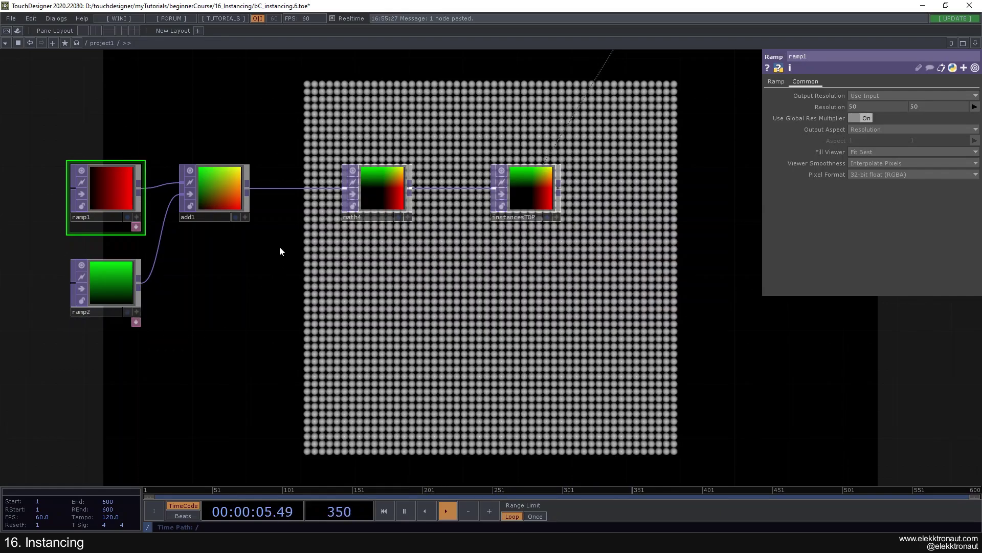
left_click(121, 305)
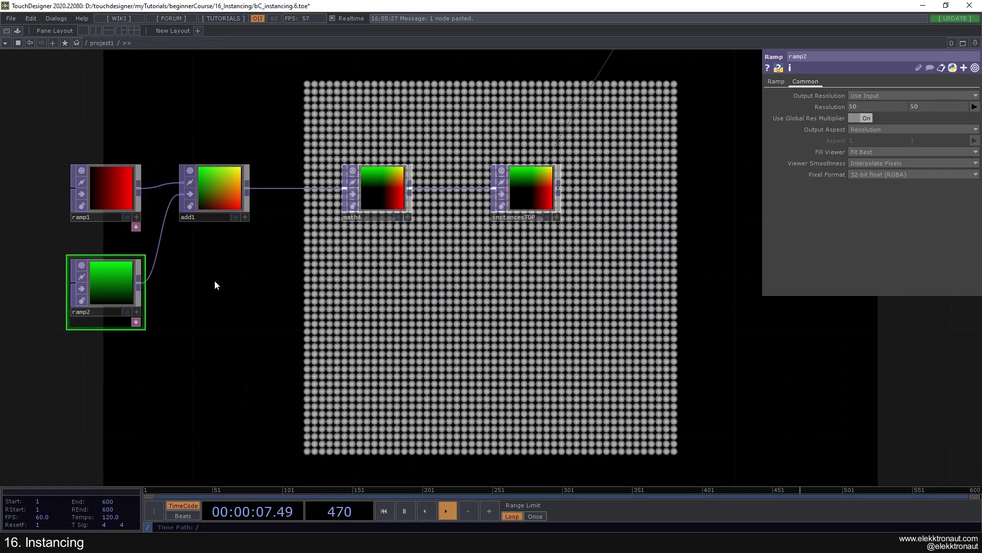
scroll(287, 255, "down", 2)
left_click(348, 222)
left_click_drag(357, 266, 323, 262)
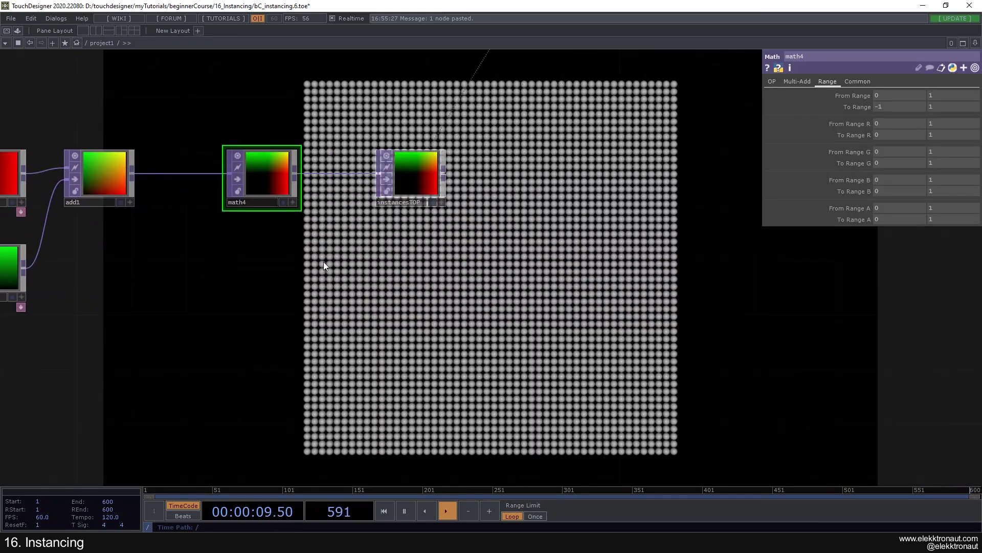
scroll(323, 262, "down", 2)
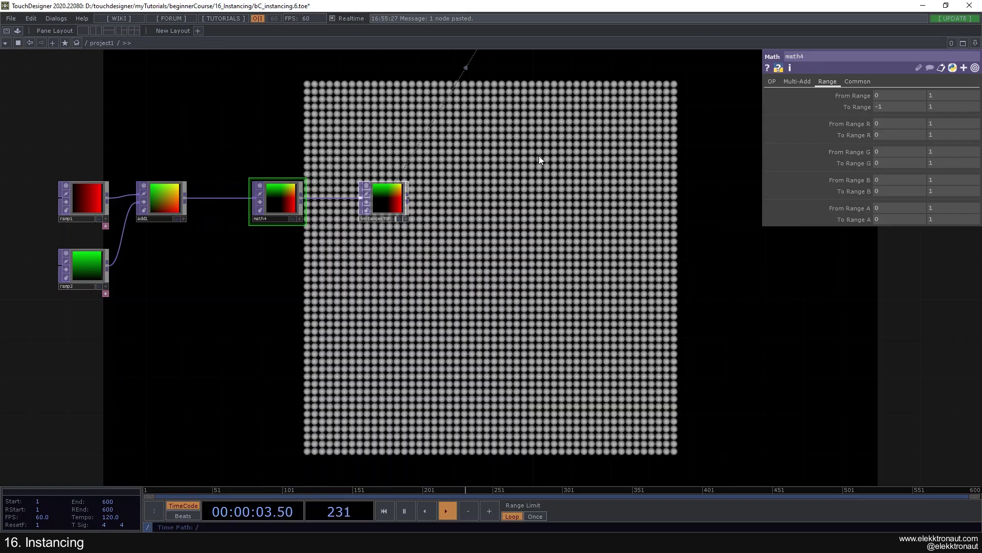
Step: Examine math4's remapped gradient up close and the instancing parameters of geo1
scroll(274, 203, "up", 5)
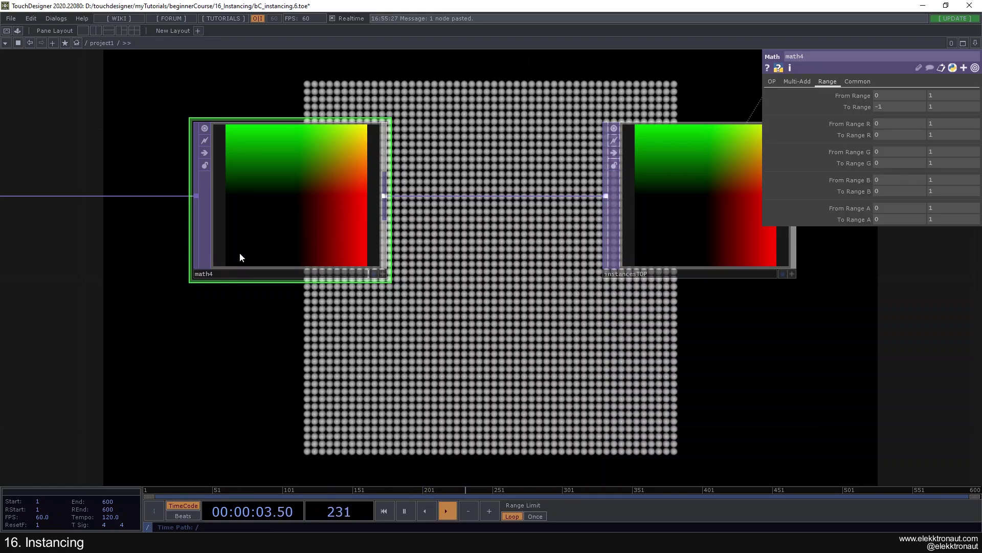
scroll(245, 245, "down", 5)
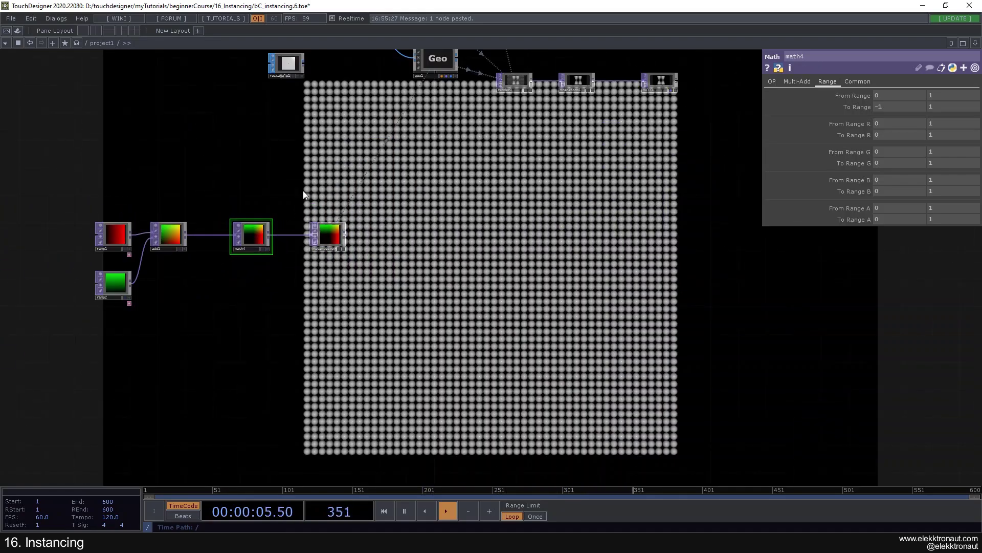
left_click_drag(306, 173, 311, 193)
scroll(311, 192, "up", 2)
scroll(466, 139, "down", 2)
left_click_drag(465, 148, 465, 185)
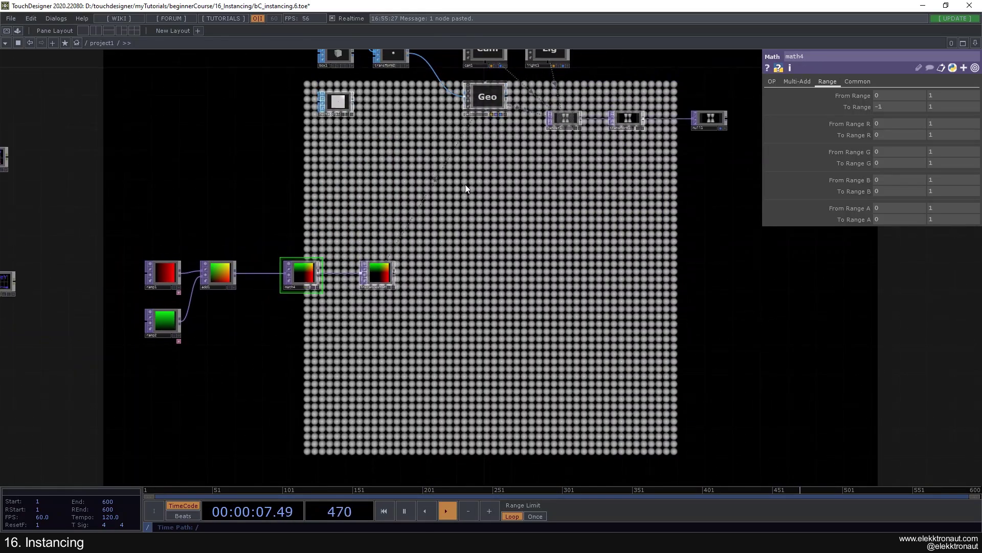
left_click(486, 110)
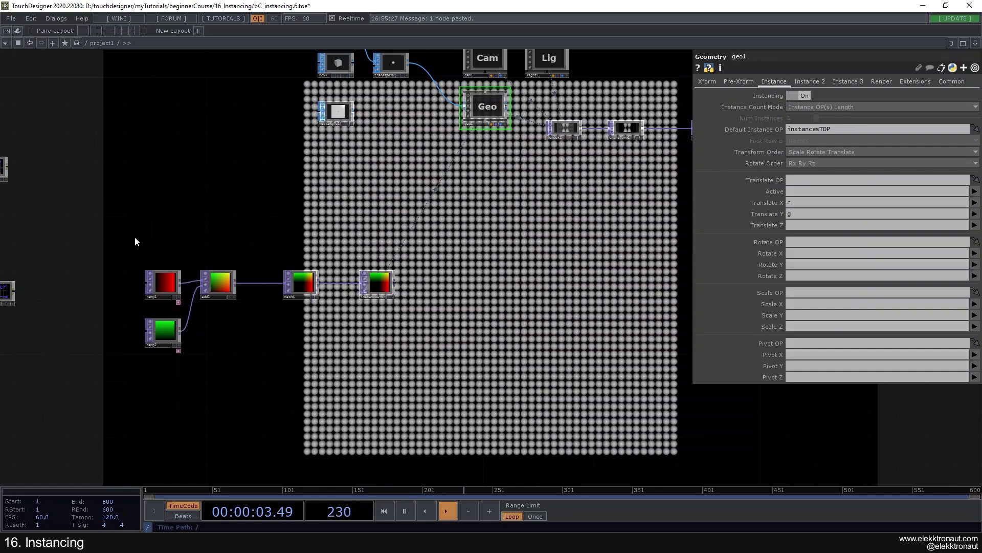
Step: Move math4 and instancesTOP farther away from add1 to make room in the TOP network
left_click_drag(136, 241, 248, 344)
left_click_drag(209, 284, 168, 279)
left_click(251, 306)
left_click_drag(308, 292, 307, 292)
left_click_drag(333, 302, 372, 262)
scroll(258, 296, "up", 2)
Step: Add a Noise TOP below add1 and connect it to math4's input in place of add1
key("Tab")
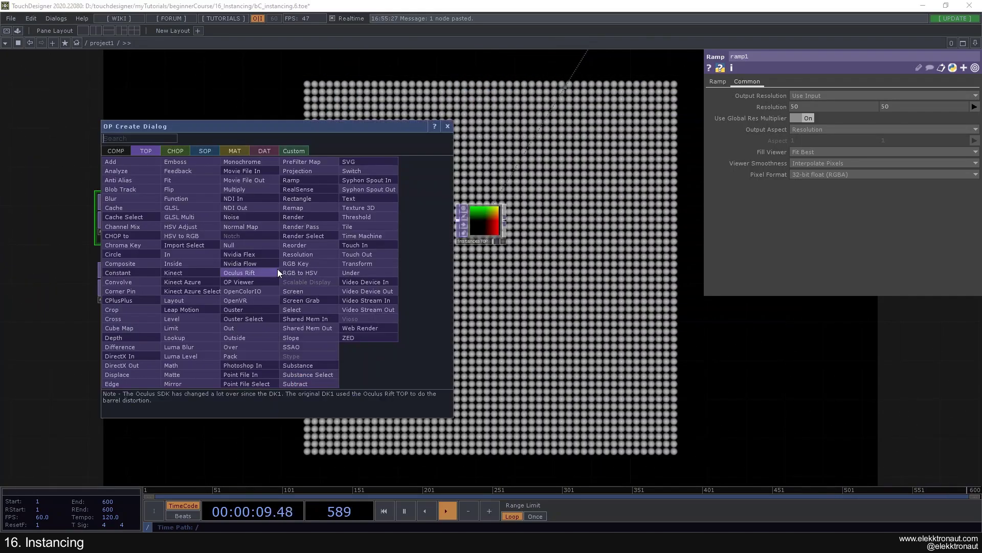
type("no")
left_click(246, 218)
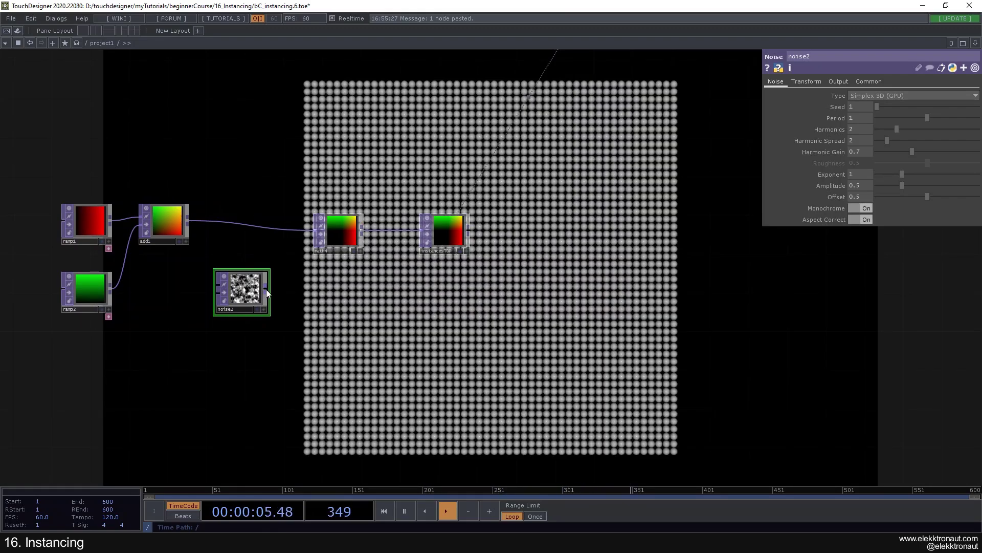
left_click_drag(266, 291, 310, 235)
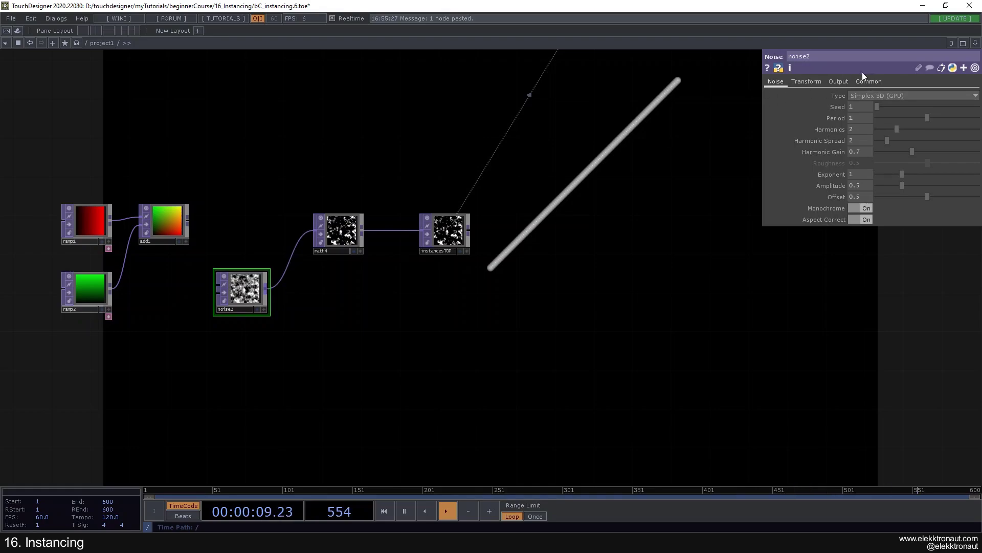
Step: Set the resolution of the noise2 TOP to 50 by 50 while playback is paused
left_click(868, 85)
key("space")
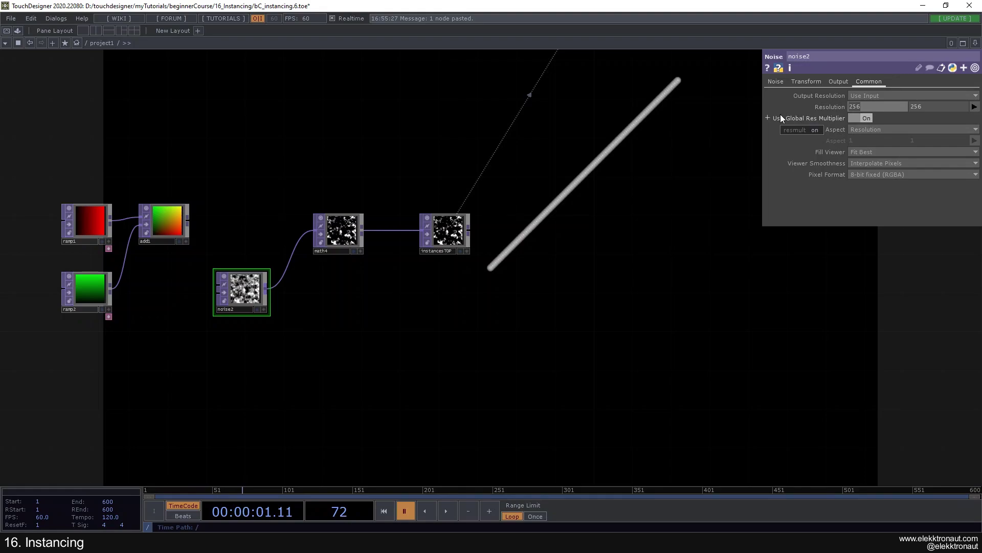
left_click(904, 106)
type("50")
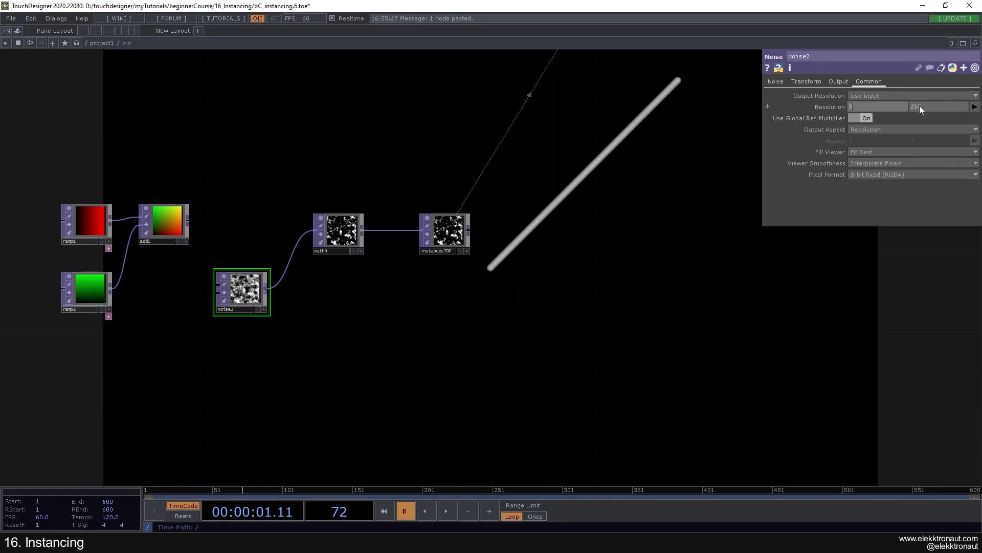
key("Tab")
type("50")
key("Return")
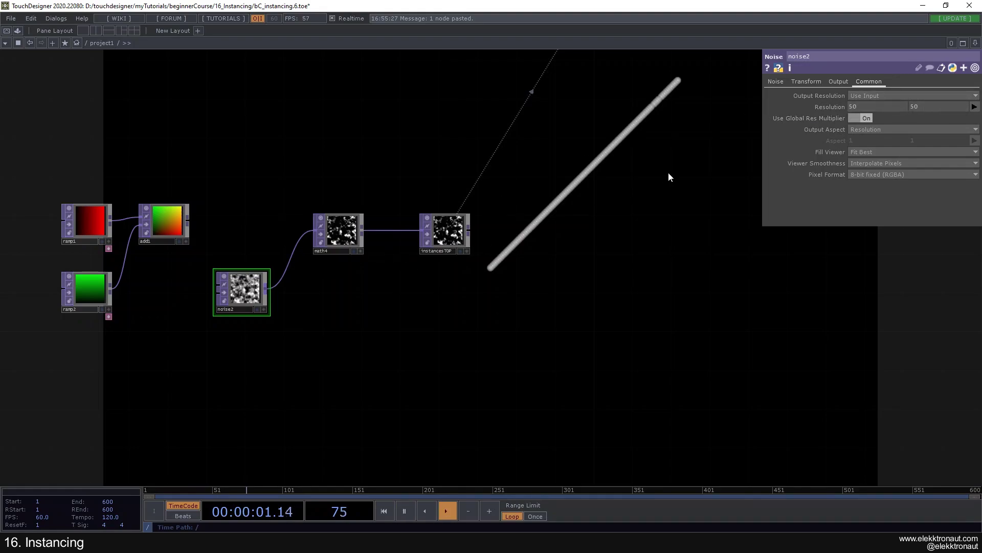
Step: Set noise2's pixel format to 32-bit float (RGBA), turn Monochrome off and resume playback
left_click(874, 174)
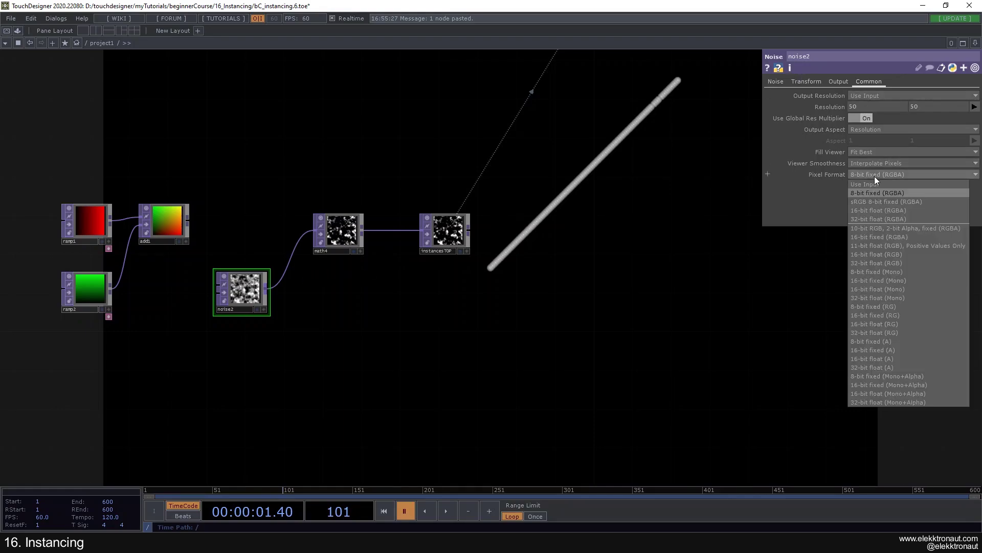
left_click(864, 217)
left_click(776, 82)
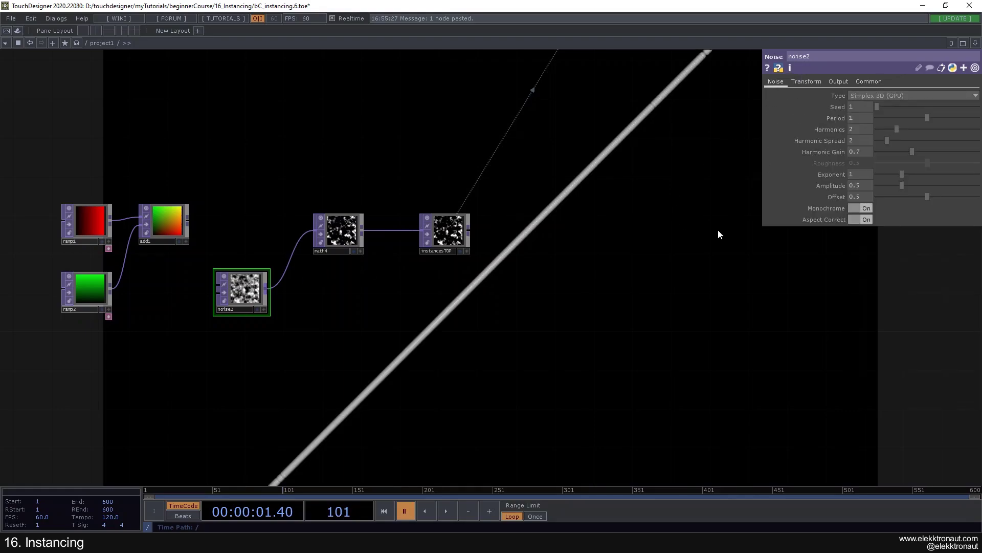
left_click(860, 208)
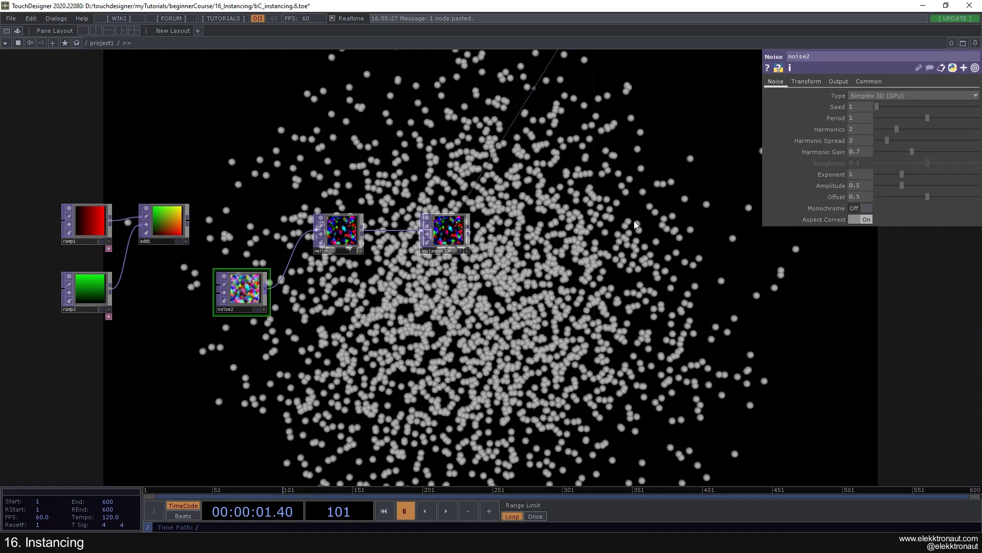
key("space")
Step: Try box1 as the input of transform2 and reconnect sphere1 in its place
left_click_drag(582, 208, 509, 245)
left_click_drag(586, 64, 393, 293)
scroll(450, 233, "up", 3)
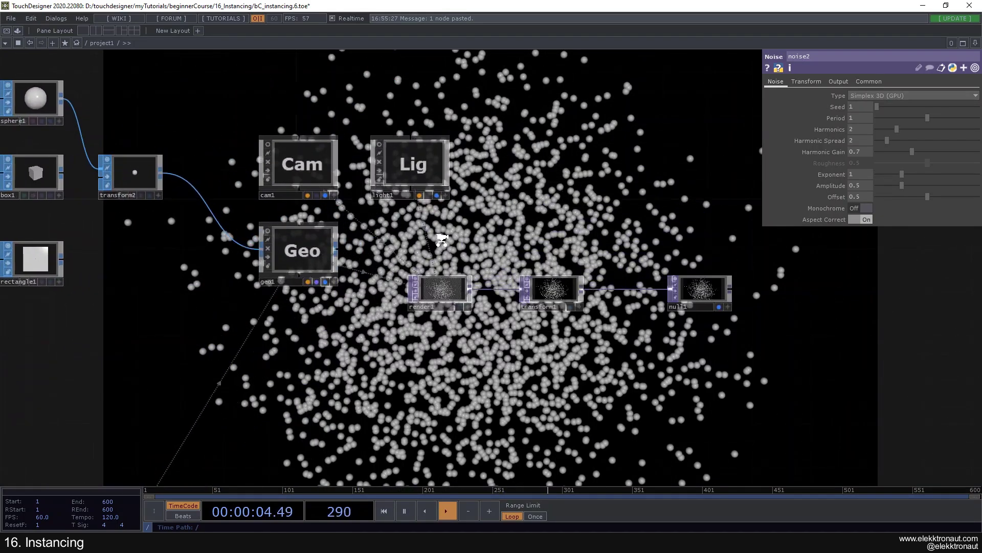
left_click_drag(65, 211, 255, 240)
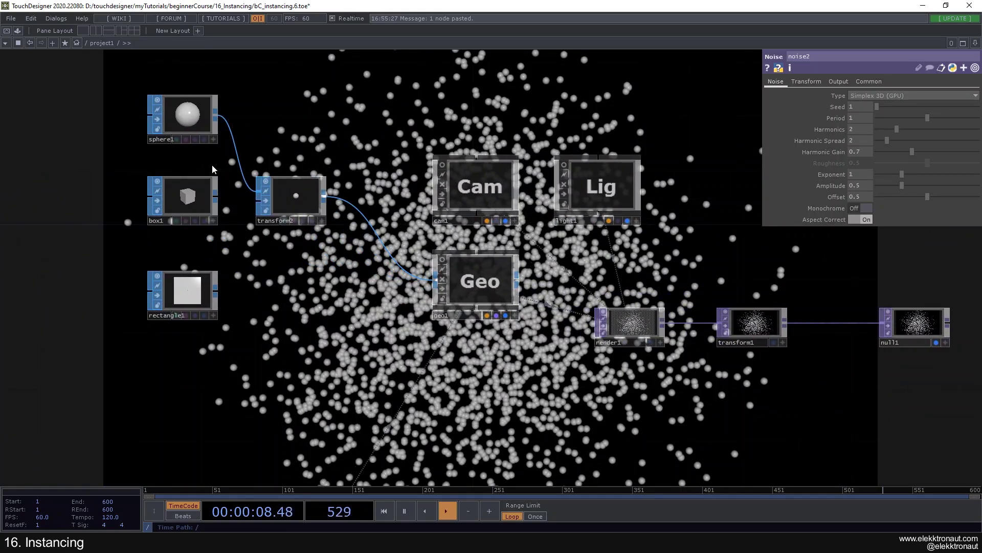
left_click_drag(215, 193, 259, 191)
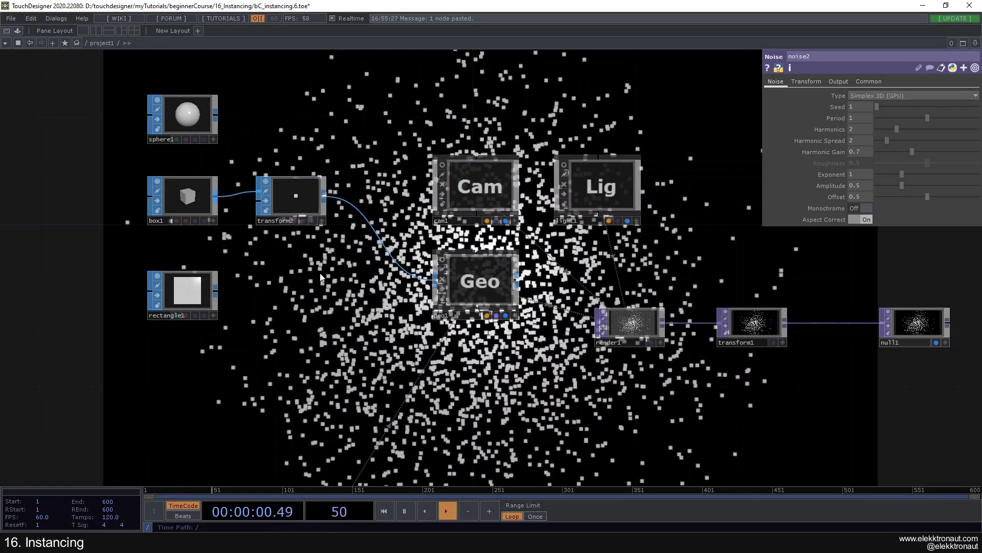
scroll(322, 279, "down", 3)
left_click_drag(605, 234, 467, 166)
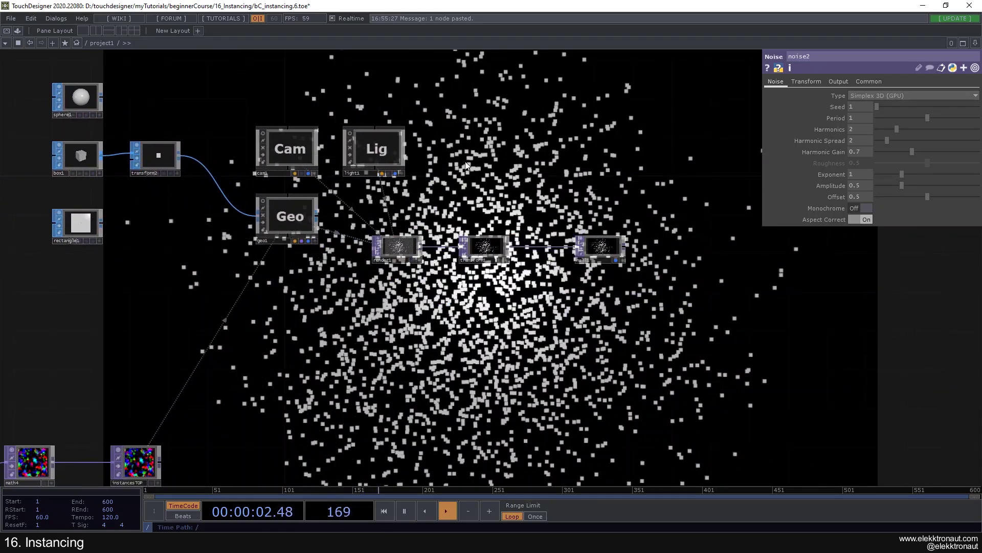
left_click_drag(100, 99, 132, 153)
Step: Set sphere1's Rows and Columns to 10 in its detail parameters
left_click(81, 97)
left_click(800, 81)
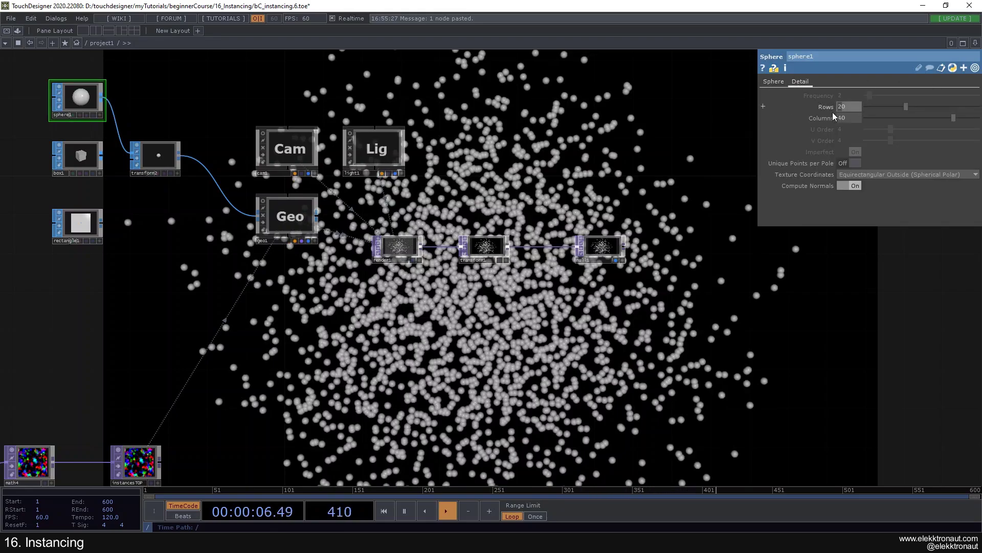
type("1")
left_click_drag(842, 118, 834, 120)
type("1")
key("Return")
scroll(514, 182, "down", 3)
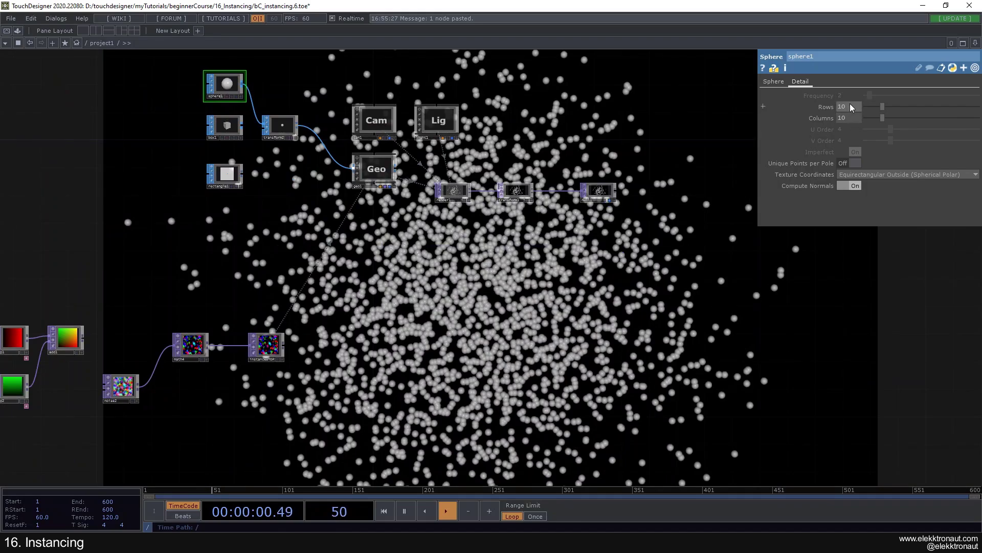
Step: Try Rows and Columns of 5 on sphere1 and undo both changes
type("5")
key("Tab")
type("5")
key("Return")
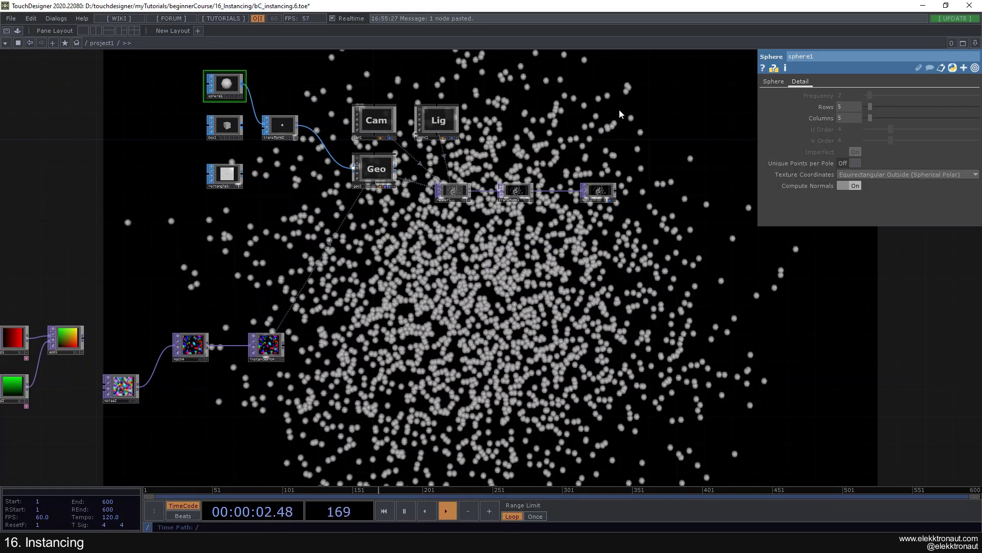
key("ctrl+z")
key("ctrl+z")
Step: Turn off the display flag of light1
scroll(540, 152, "up", 2)
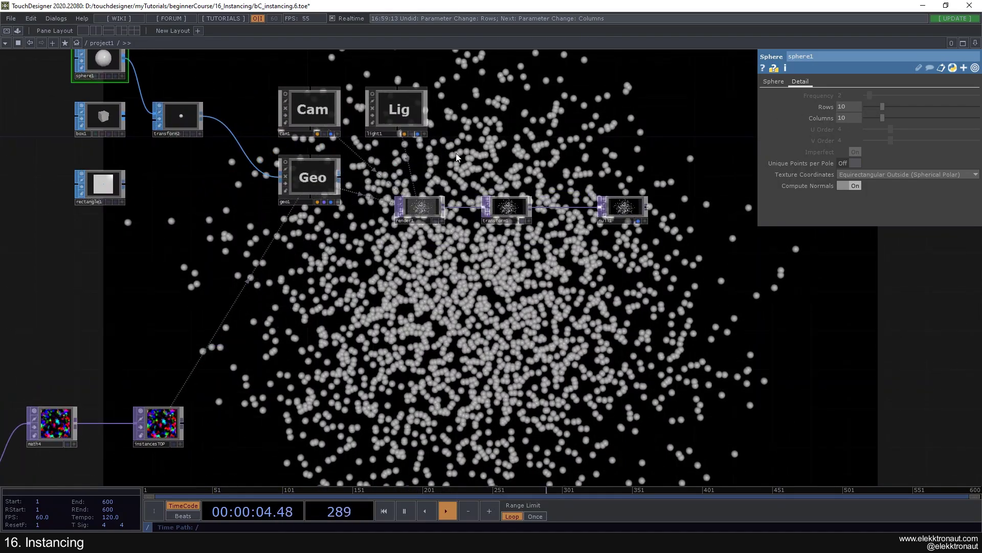
left_click(424, 135)
left_click(422, 134)
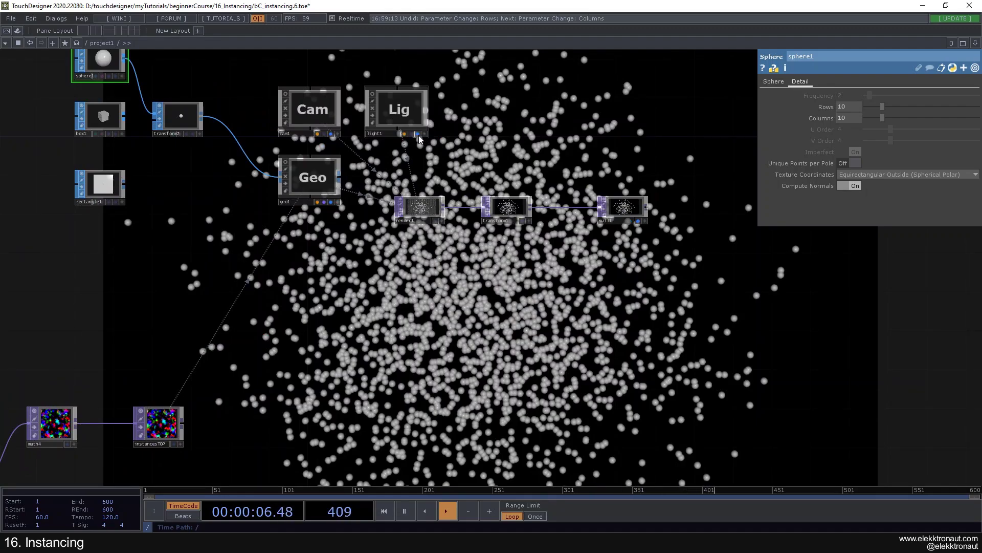
left_click_drag(441, 169, 469, 159)
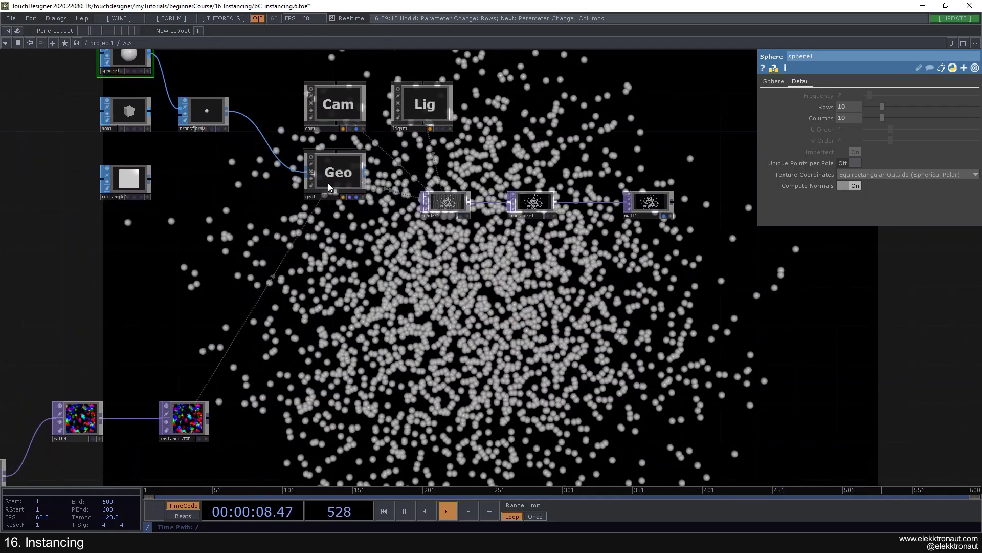
Step: Try orbiting the instances through cam1's active viewer, undo the camera change and deactivate the viewer
left_click(362, 128)
left_click_drag(392, 191, 425, 258)
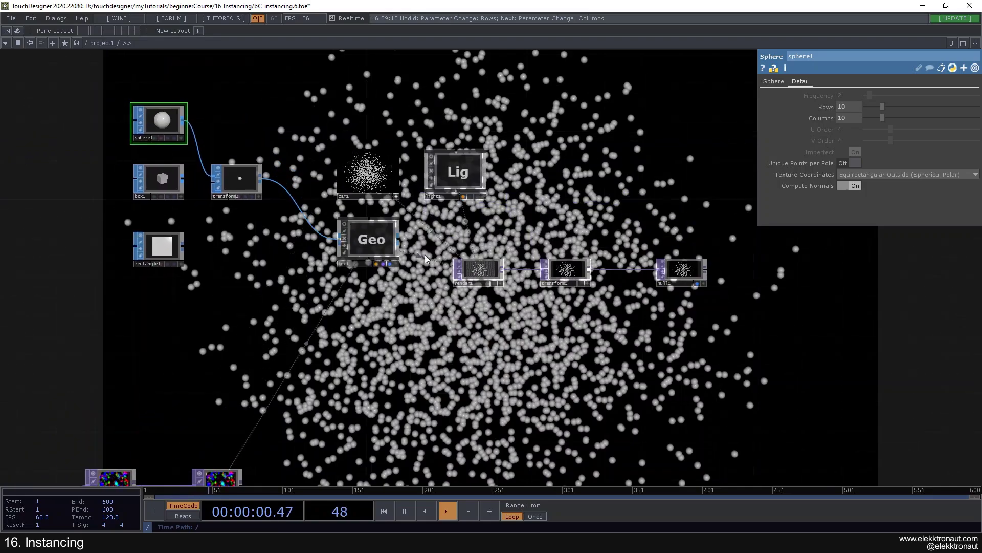
scroll(380, 146, "up", 5)
left_click_drag(369, 217, 393, 217)
key("ctrl+z")
left_click(429, 285)
left_click(429, 285)
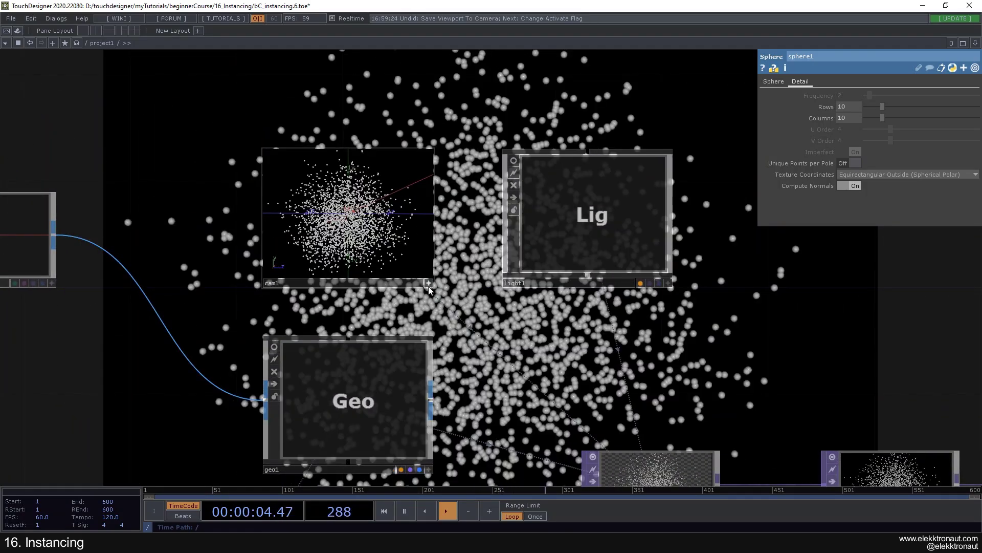
left_click(429, 286)
Step: Assign the b channel to Translate Z in geo1's instance parameters
left_click_drag(447, 310, 358, 181)
left_click(317, 256)
left_click_drag(374, 286, 386, 226)
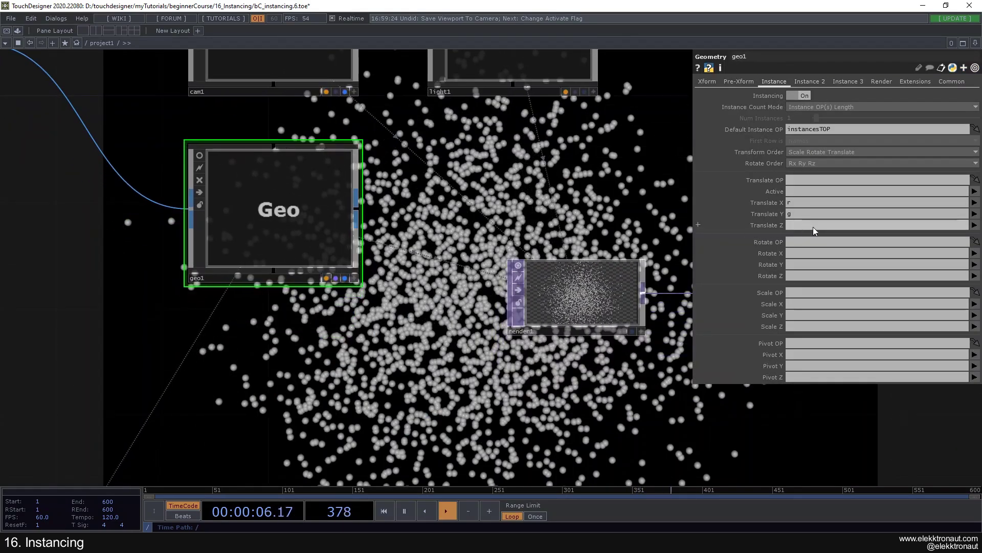
left_click(974, 226)
left_click(972, 252)
Step: Try orbiting the instances through cam1's active viewer, deactivate the viewer and undo the last camera change
scroll(461, 226, "down", 2)
left_click_drag(461, 226, 432, 323)
scroll(421, 269, "down", 2)
scroll(432, 323, "down", 1)
scroll(355, 289, "up", 3)
left_click(389, 302)
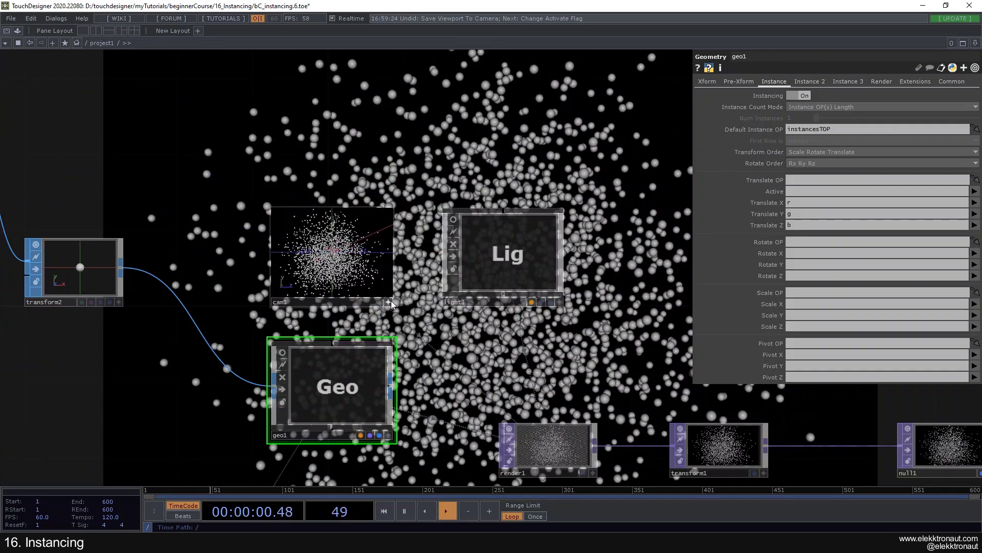
mouse_move(340, 265)
left_mouse_down()
mouse_move(317, 272)
mouse_move(335, 274)
left_mouse_up()
left_click(389, 302)
scroll(392, 302, "down", 2)
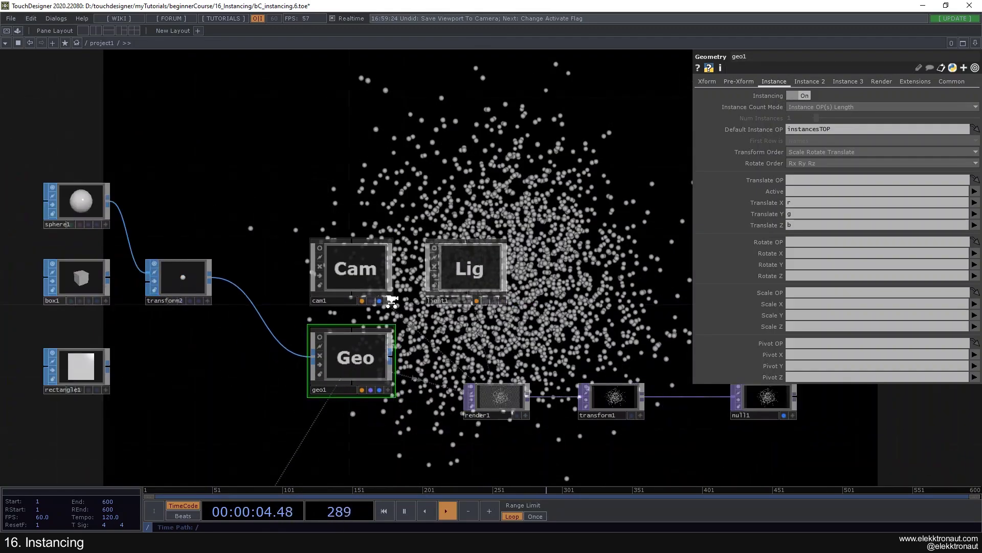
scroll(392, 302, "down", 2)
scroll(394, 145, "down", 2)
left_click_drag(401, 276, 381, 241)
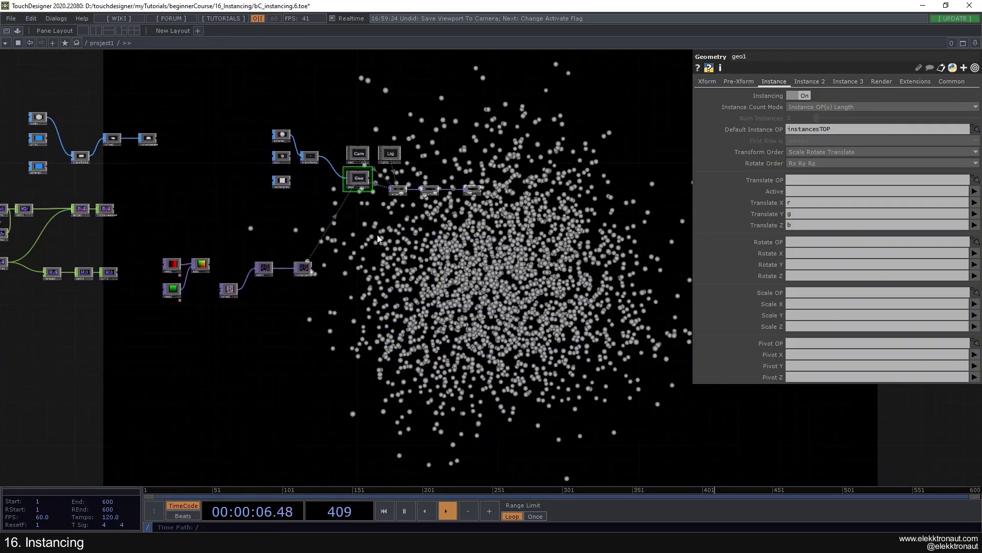
left_click(357, 153)
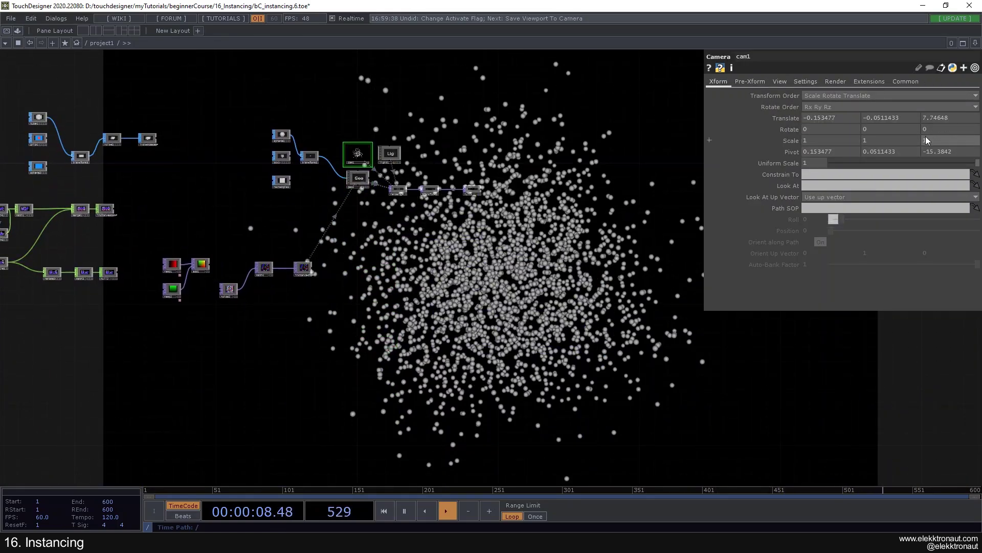
key("ctrl+z")
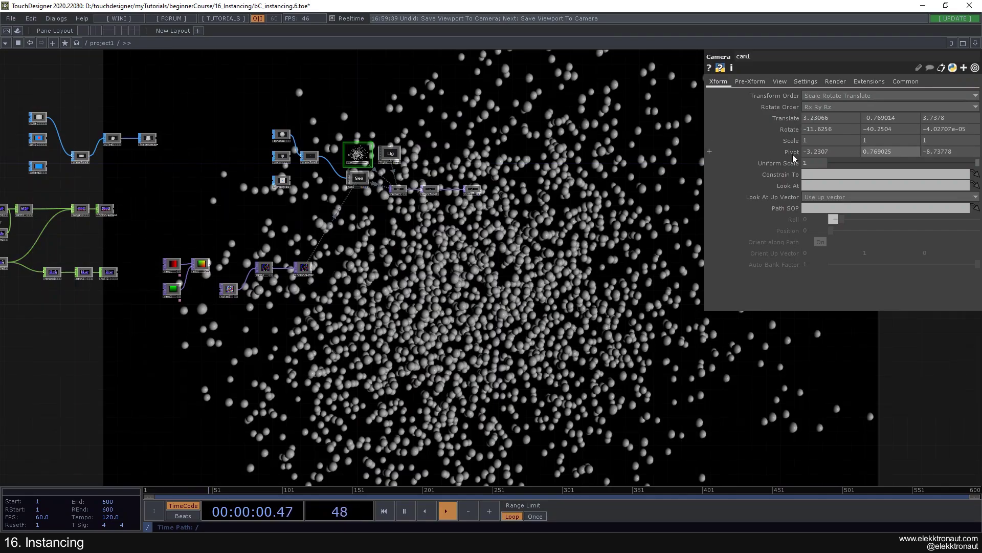
Step: Reset all of cam1's parameters and set its Translate Z to 5
scroll(353, 153, "up", 4)
scroll(342, 155, "up", 2)
right_click(343, 155)
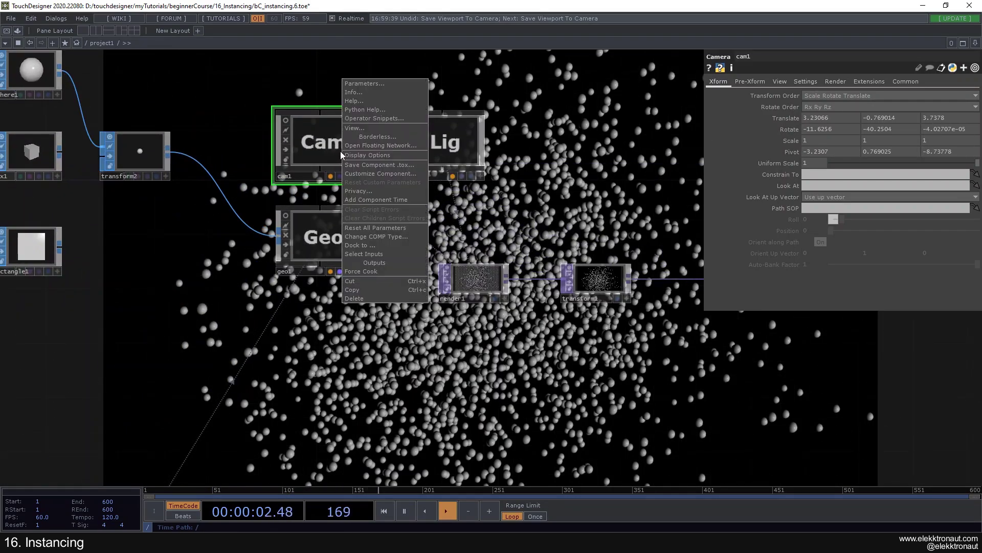
left_click(359, 228)
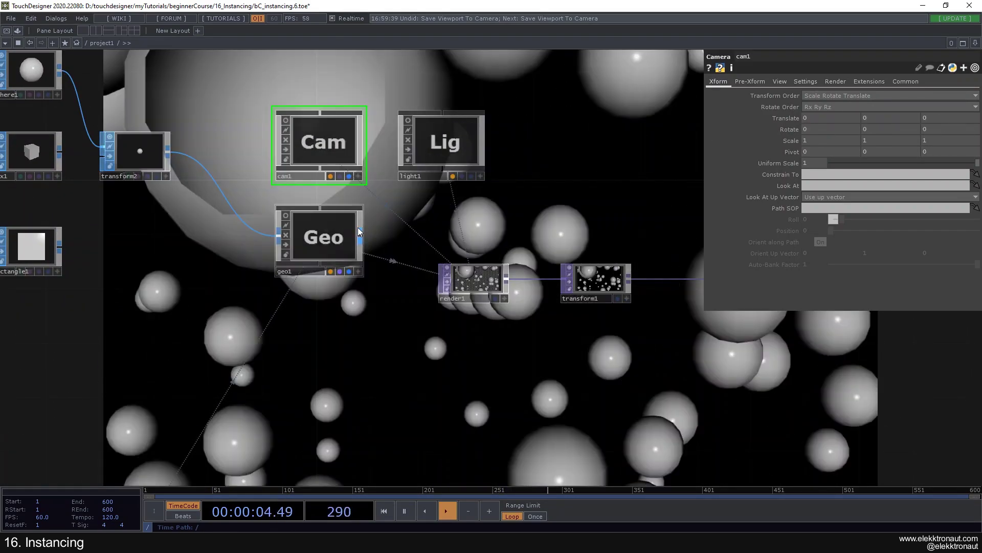
scroll(357, 227, "down", 3)
type("5")
key("Return")
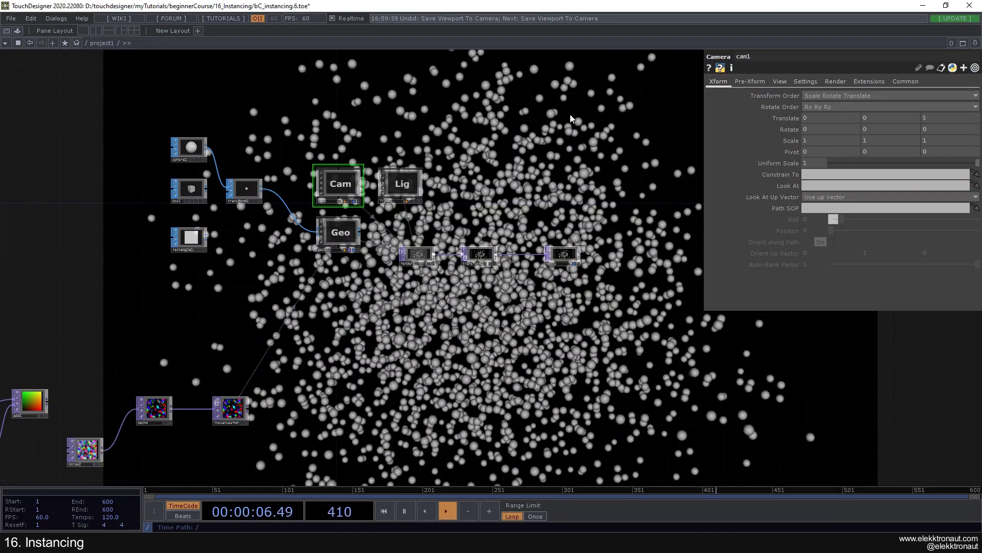
Step: Set the Period of noise2 to 10
scroll(554, 141, "down", 2)
left_click_drag(407, 265, 476, 126)
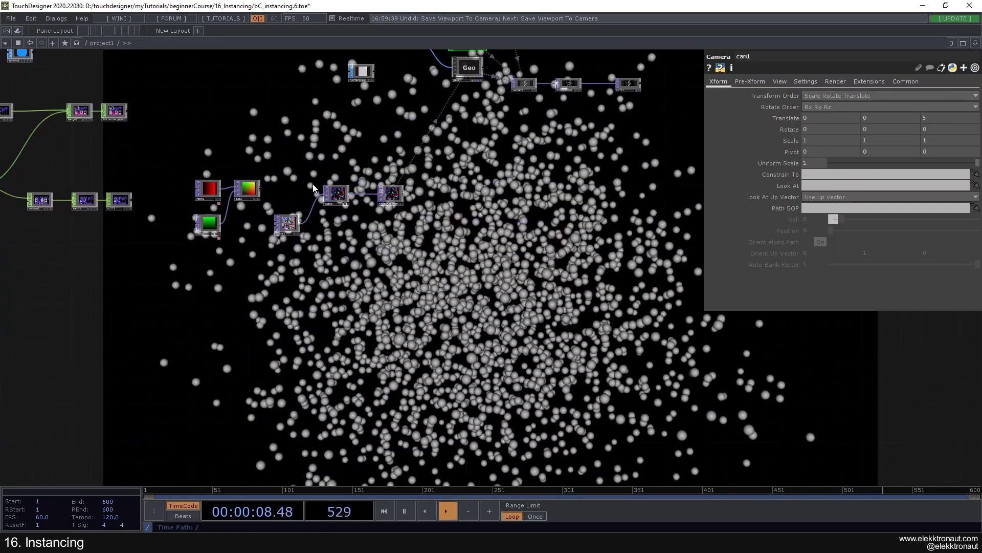
scroll(287, 233, "up", 4)
left_click(287, 217)
left_click_drag(379, 230, 224, 161)
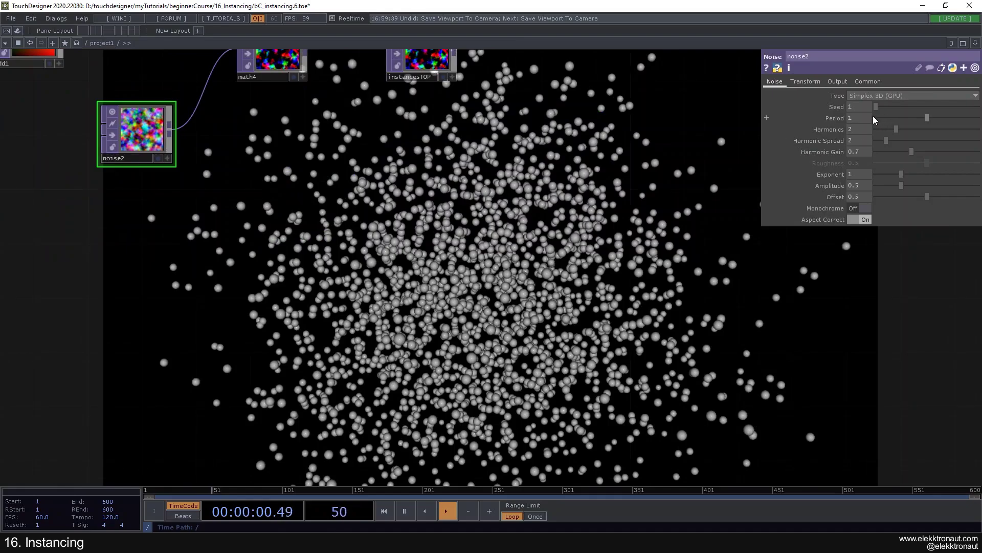
left_click(860, 118)
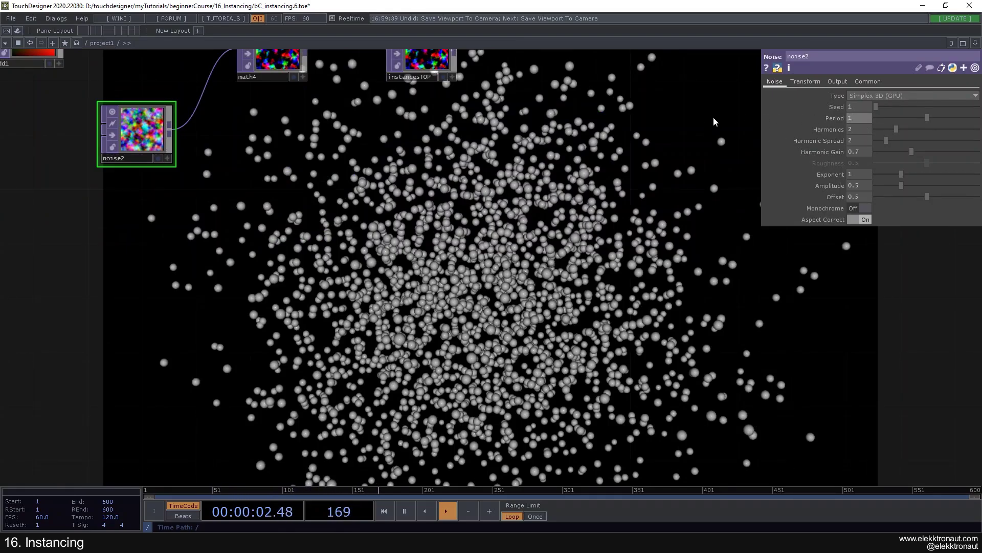
type("10")
key("Return")
Step: Animate noise2 by entering an absTime.seconds*.5 expression for its Translate Z
left_click(806, 81)
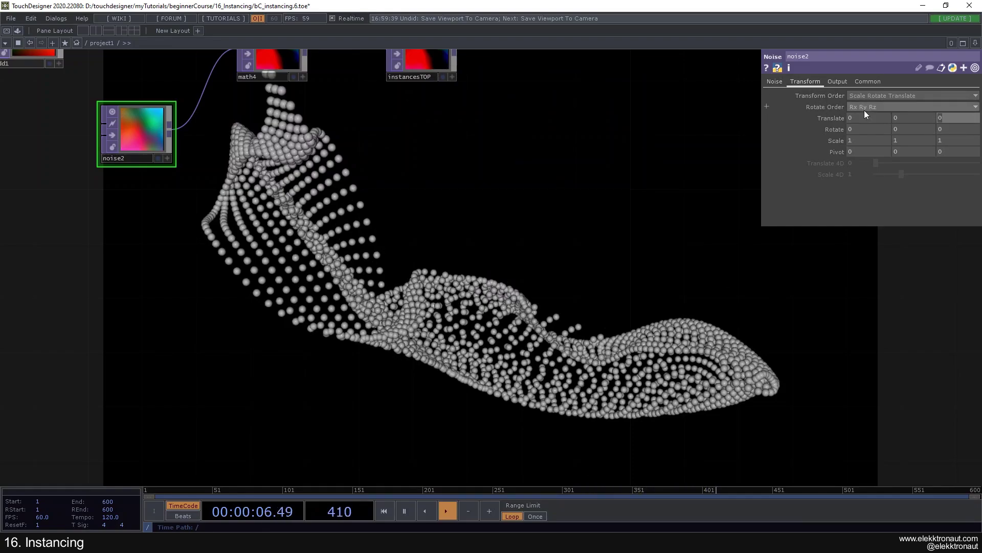
type("absTim")
type("e.")
type("seconds*.5")
key("Return")
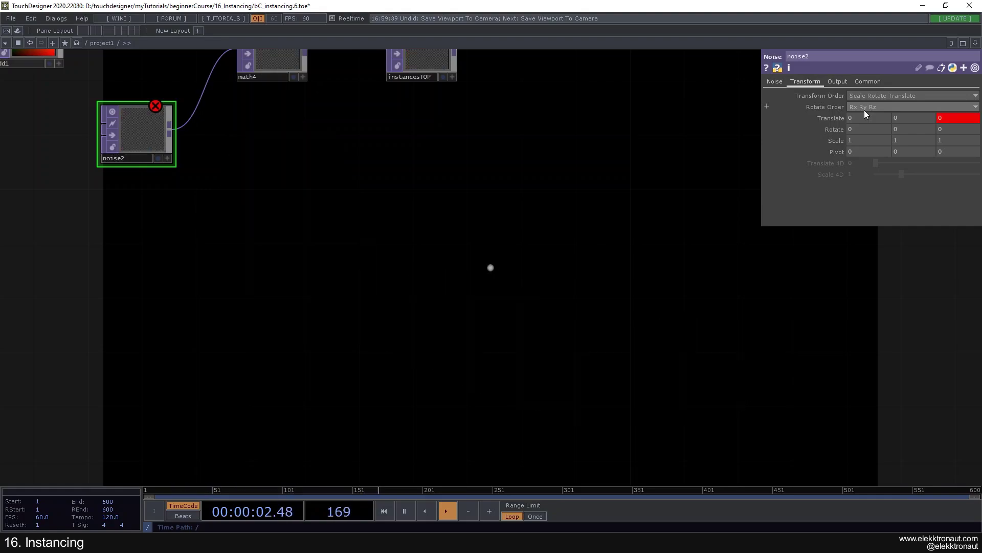
Step: Correct the spelling of seconds in noise2's Translate Z expression and set its multiplier to .1
left_click(839, 118)
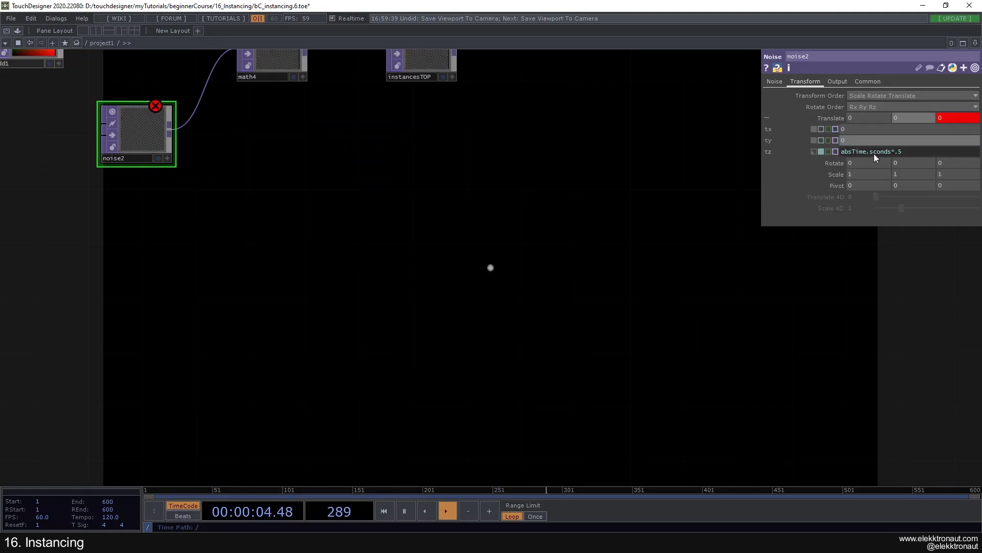
type("e")
key("Return")
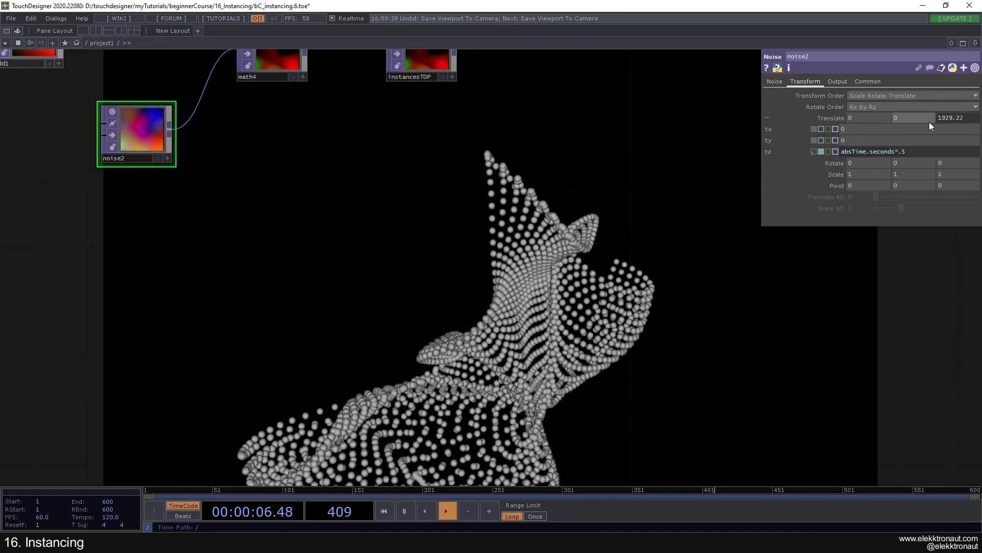
left_click(925, 151)
key("BackSpace")
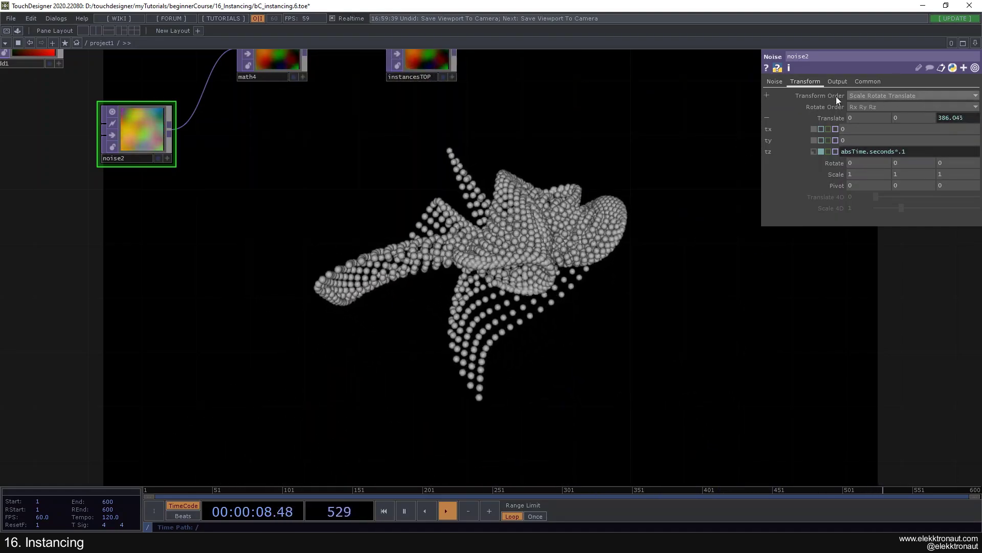
Step: Look over noise2's Noise parameters and the TOP chain that drives the animated instances
left_click(775, 82)
scroll(474, 207, "down", 3)
scroll(473, 207, "down", 2)
left_click_drag(410, 216, 423, 248)
scroll(423, 247, "up", 5)
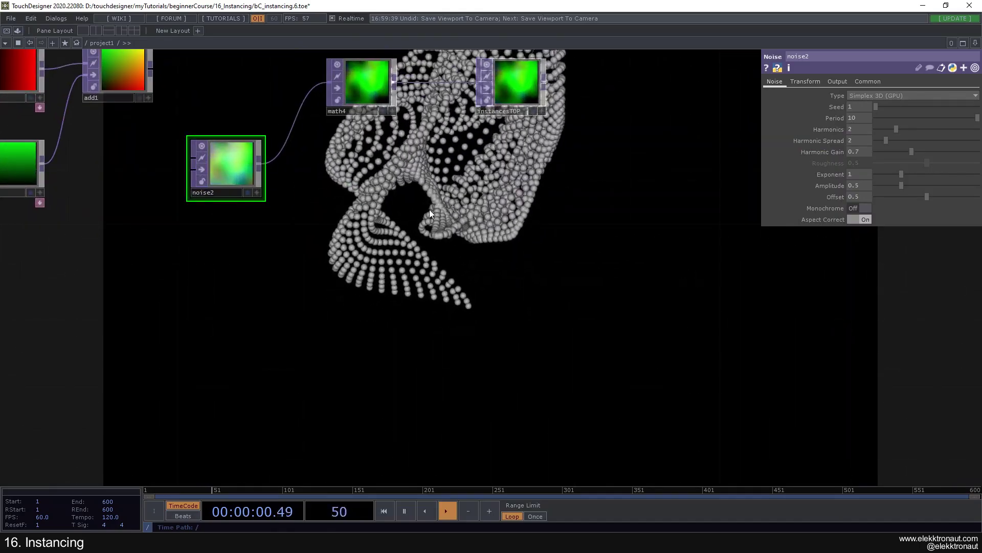
scroll(486, 278, "down", 5)
left_click_drag(428, 210, 369, 339)
scroll(465, 296, "up", 2)
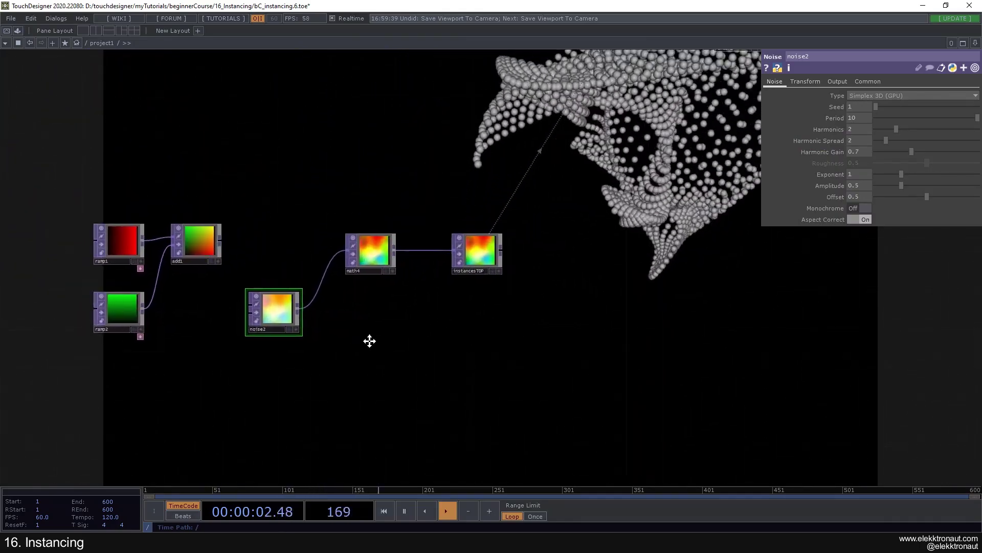
scroll(374, 333, "down", 2)
scroll(281, 343, "up", 3)
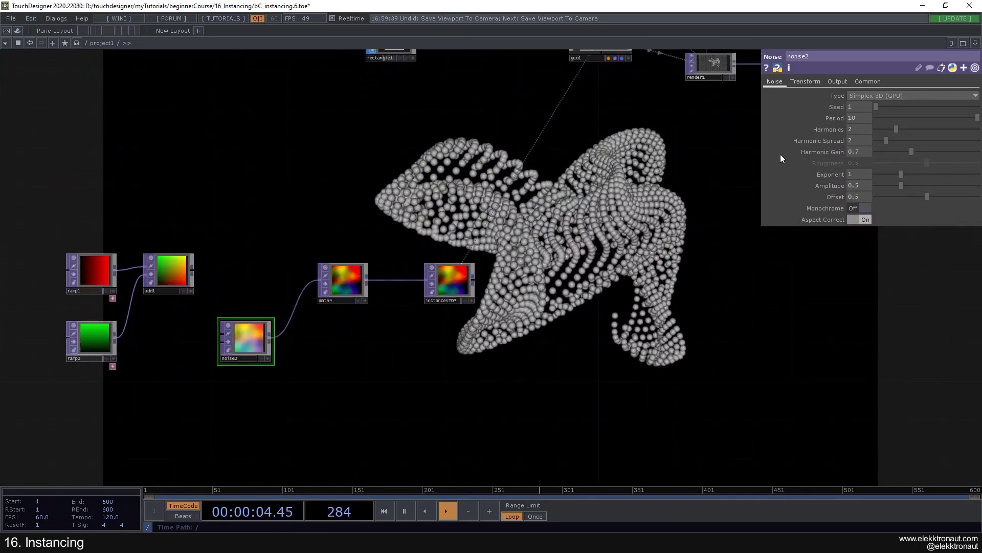
Step: Set the resolution of noise2 to 100 by 100
left_click(868, 81)
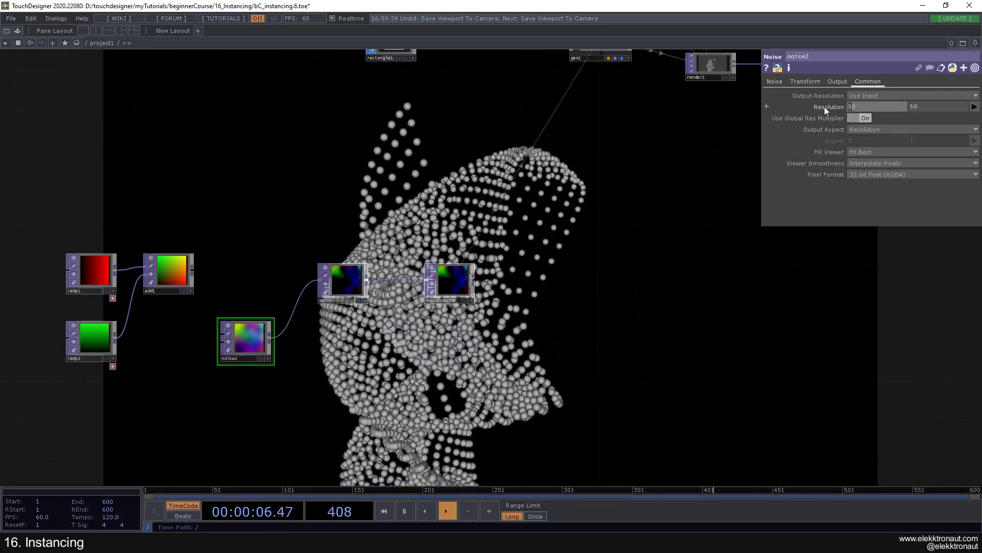
type("100")
key("Tab")
type("100")
key("Return")
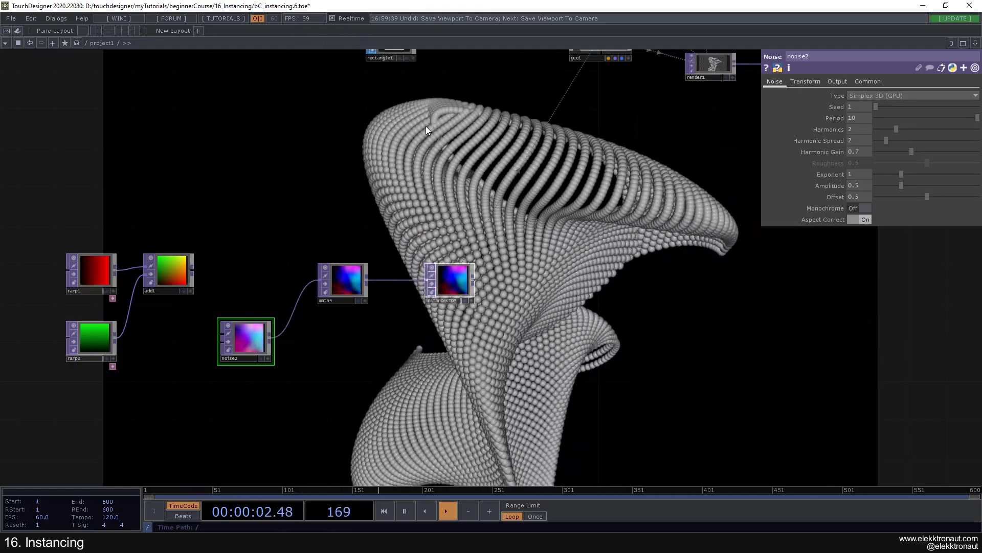
Step: Try a Harmonics value of 0 and a different Exponent on noise2, and revert both
scroll(435, 125, "down", 3)
left_click_drag(455, 134, 405, 143)
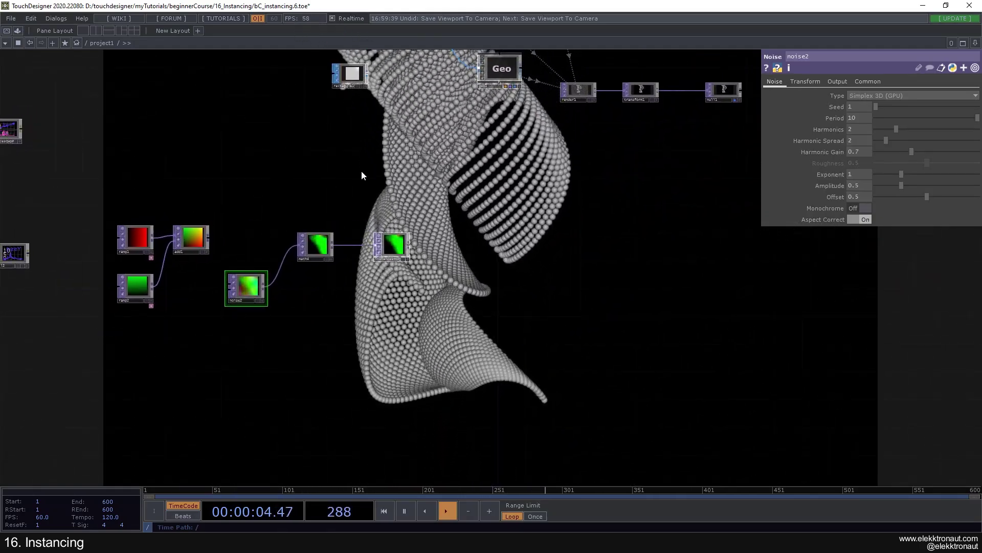
scroll(327, 292, "up", 2)
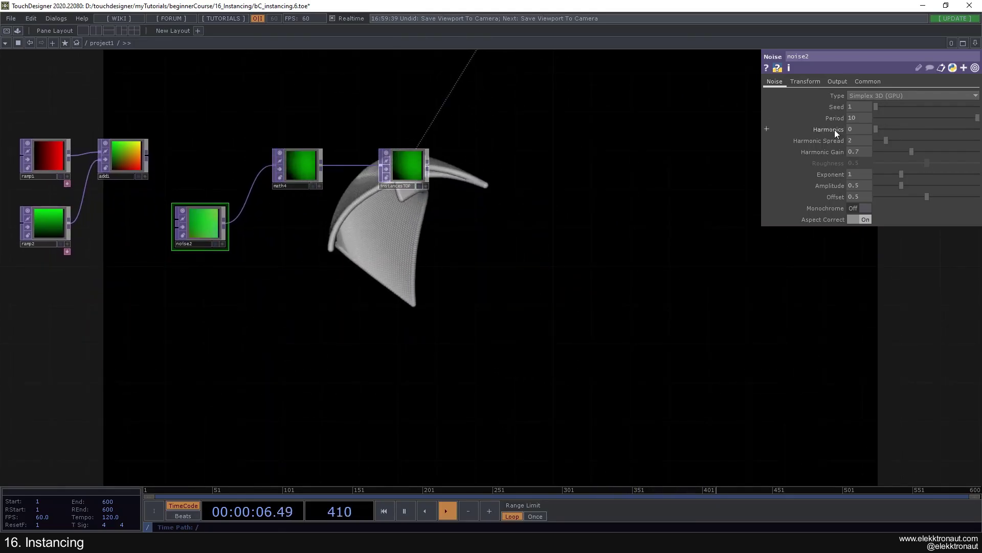
left_click_drag(834, 130, 858, 133)
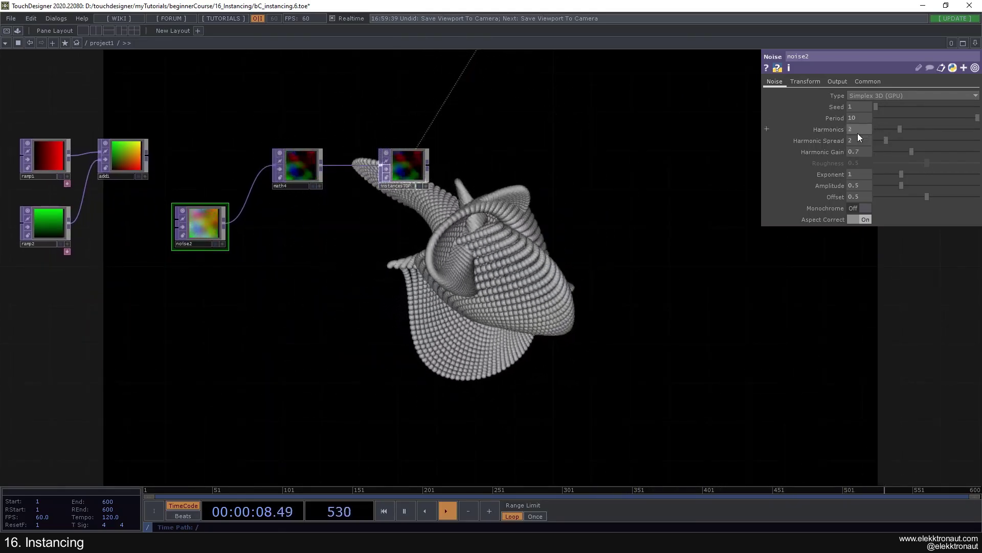
left_click_drag(895, 174, 884, 172)
key("ctrl+z")
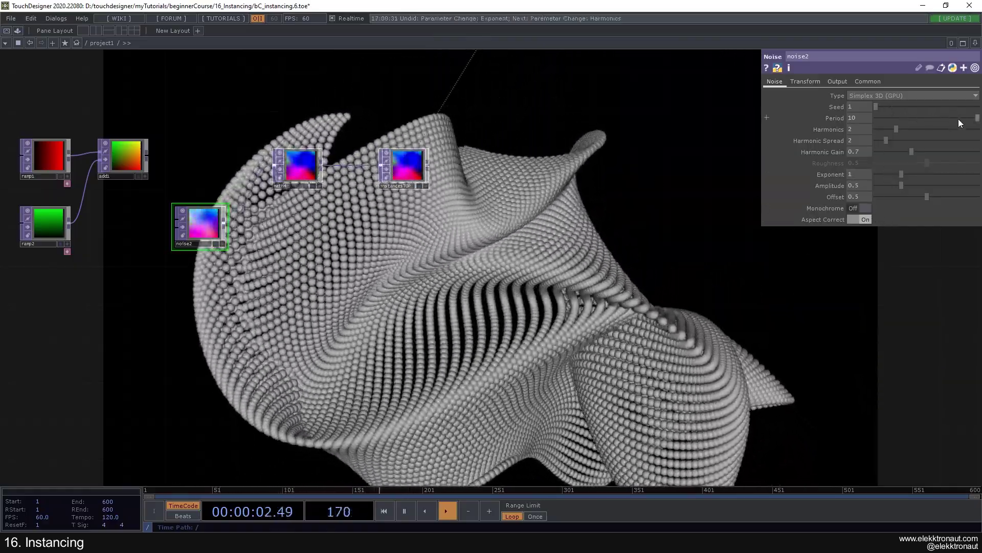
Step: Try a Period of 7 on noise2 and undo the change
type("7")
key("Return")
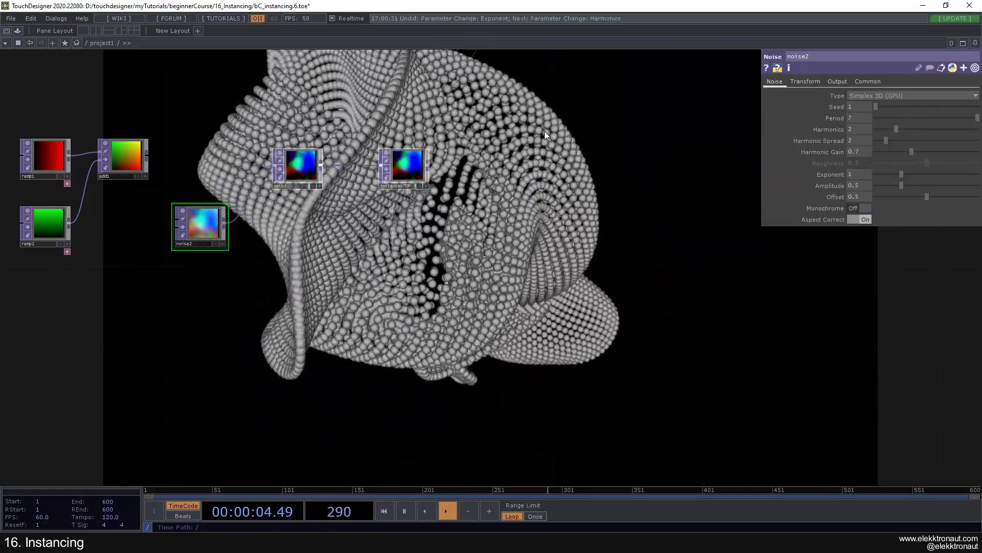
key("ctrl+z")
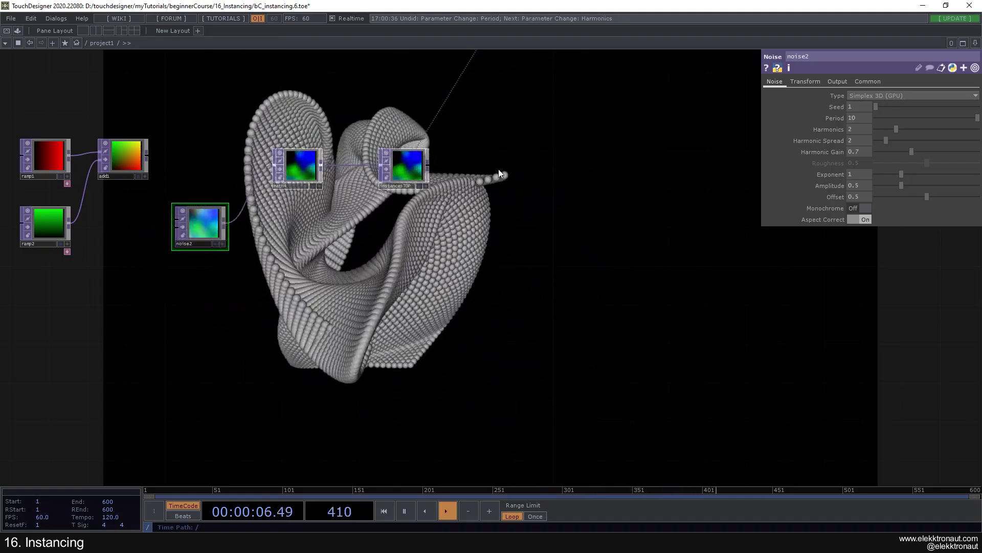
Step: Review the whole instancing network and geo1's instance parameters against the instancesTOP source
scroll(191, 211, "down", 3)
middle_click_drag(191, 211, 293, 229)
scroll(293, 229, "up", 2)
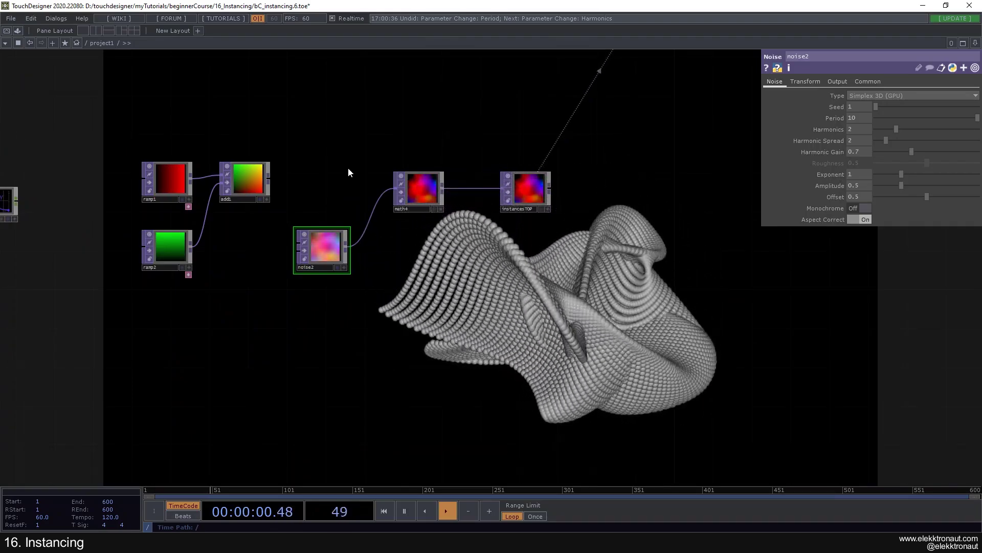
scroll(352, 165, "down", 5)
middle_click_drag(390, 153, 373, 179)
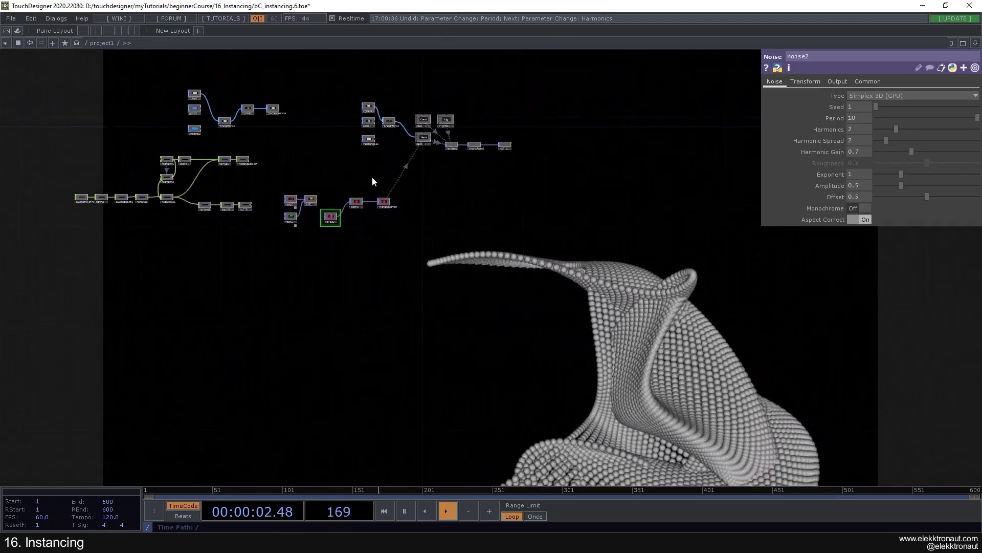
scroll(461, 137, "up", 3)
left_click(470, 105)
scroll(381, 174, "up", 3)
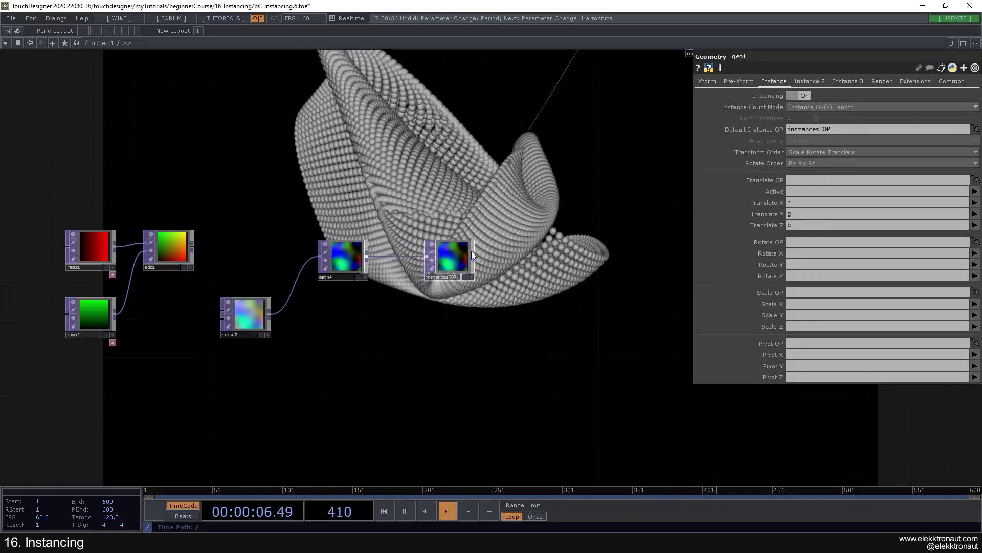
middle_click_drag(449, 198, 434, 213)
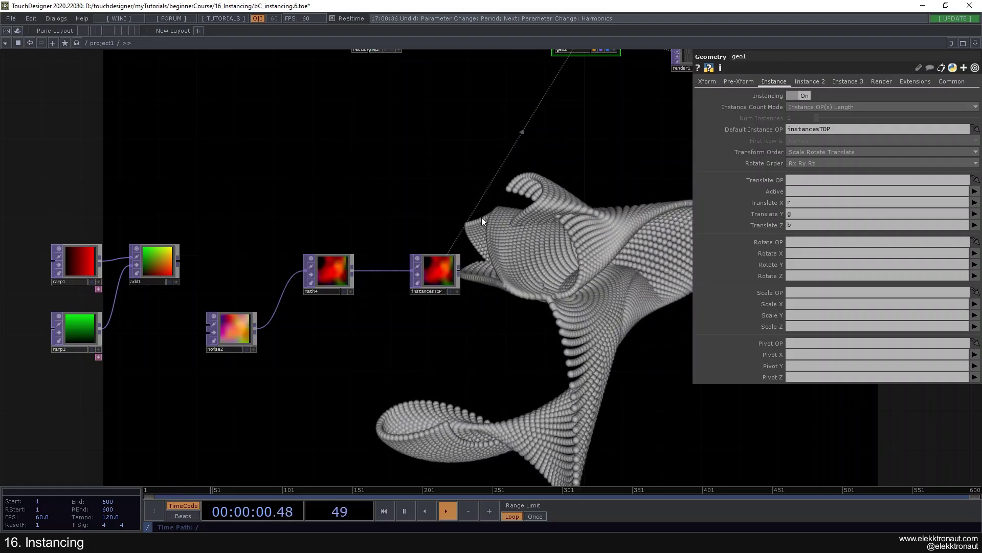
middle_click_drag(481, 217, 355, 204)
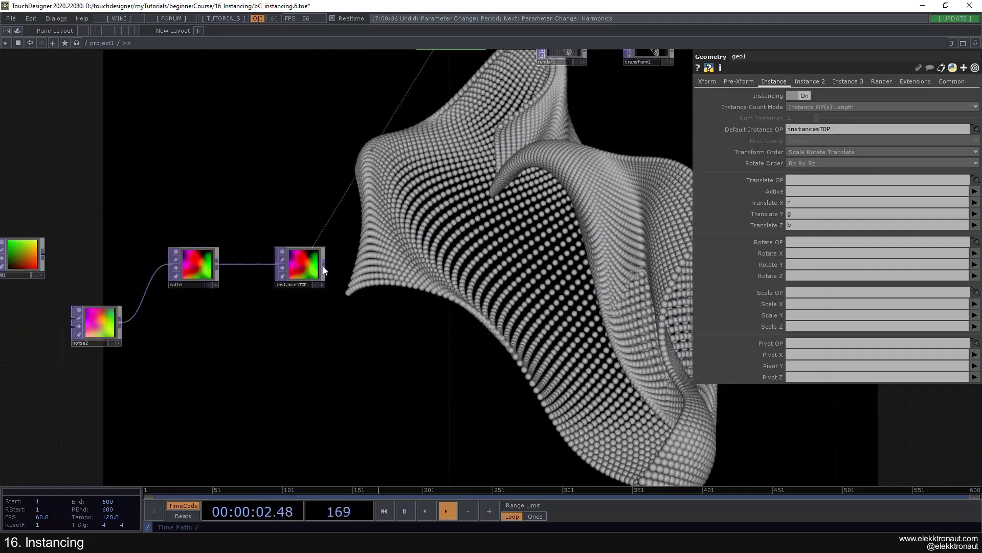
Step: Branch a TOP to CHOP off instancesTOP and place it just above that node
right_click(324, 266)
left_click(226, 148)
left_click(185, 168)
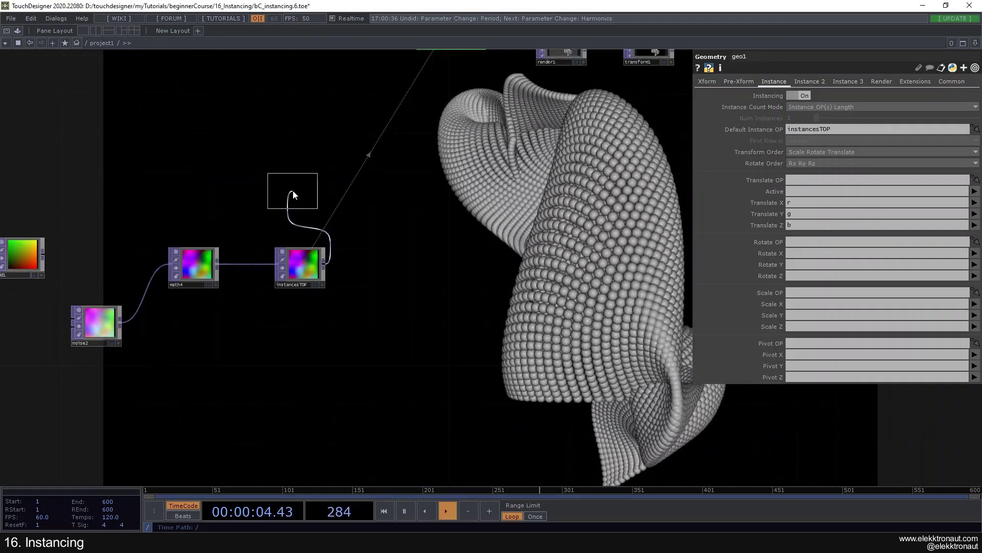
left_click(293, 189)
scroll(297, 197, "up", 5)
scroll(204, 146, "down", 5)
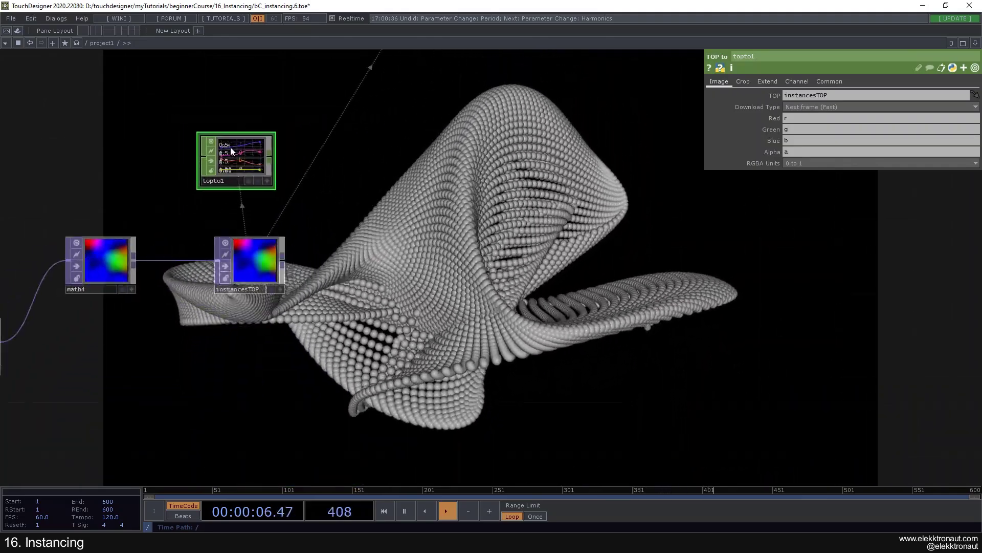
Step: Delete the TOP to CHOP branched off instancesTOP
key("Delete")
scroll(307, 174, "down", 3)
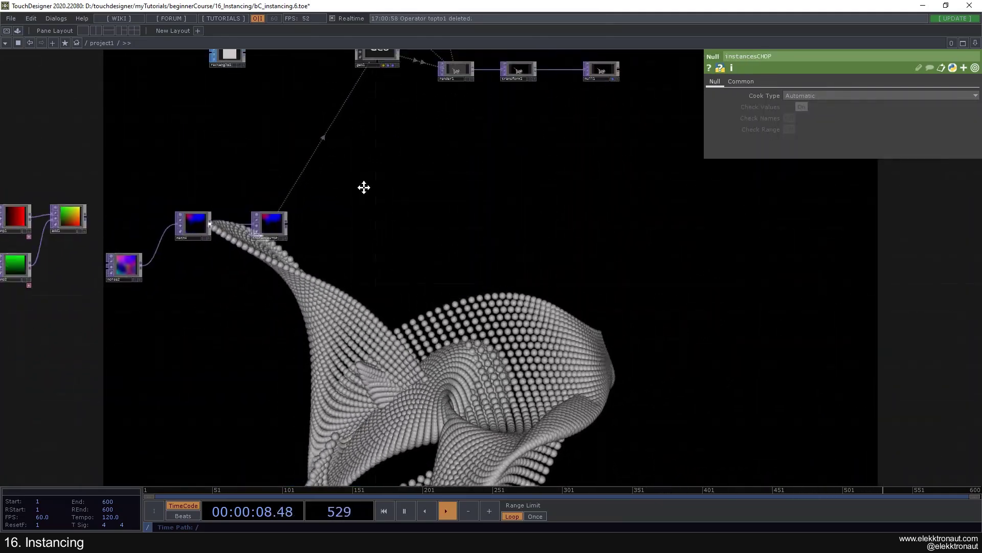
left_click_drag(364, 187, 389, 170)
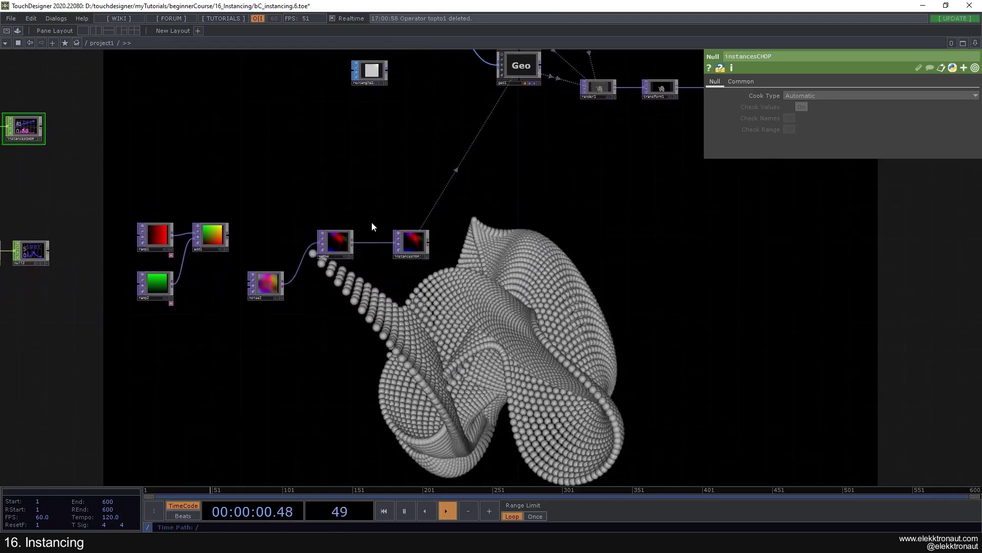
scroll(372, 222, "up", 3)
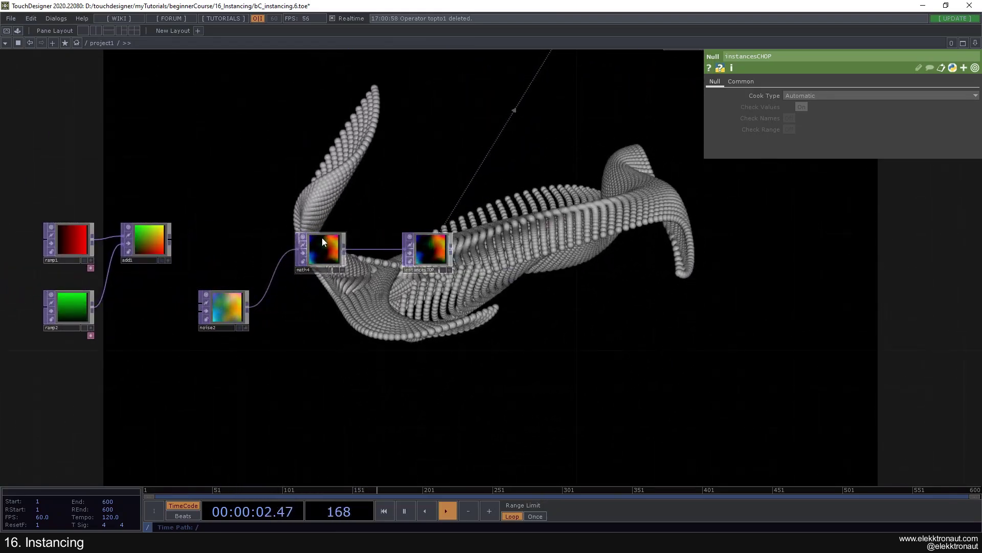
scroll(318, 233, "down", 3)
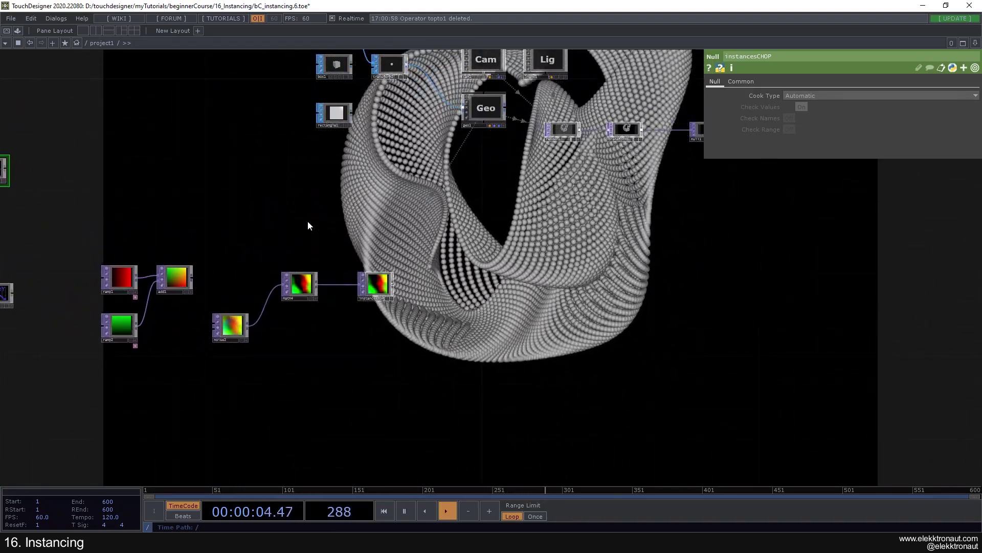
left_click_drag(307, 234, 350, 191)
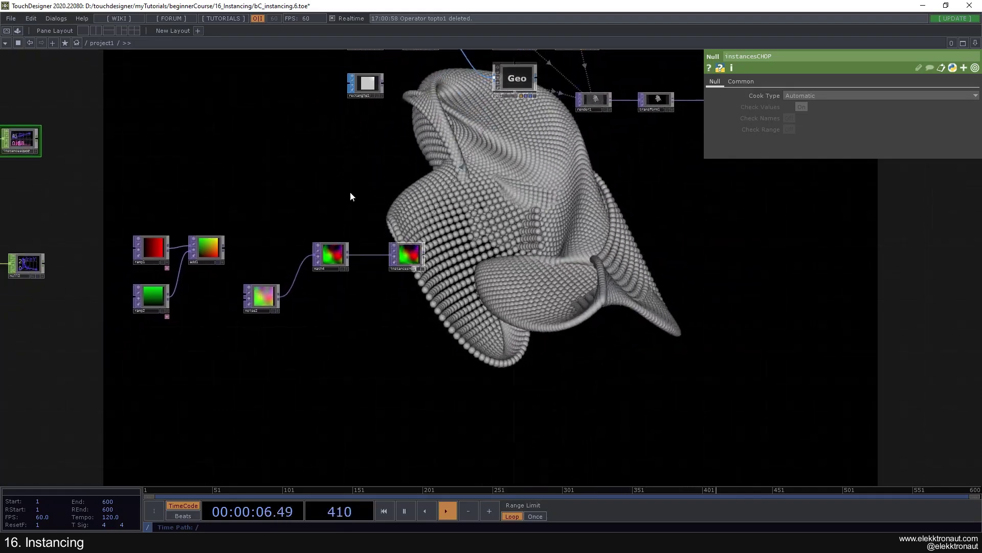
Step: Look up the Point File In and Point File Select operators in the TOP family without adding one
scroll(300, 223, "up", 2)
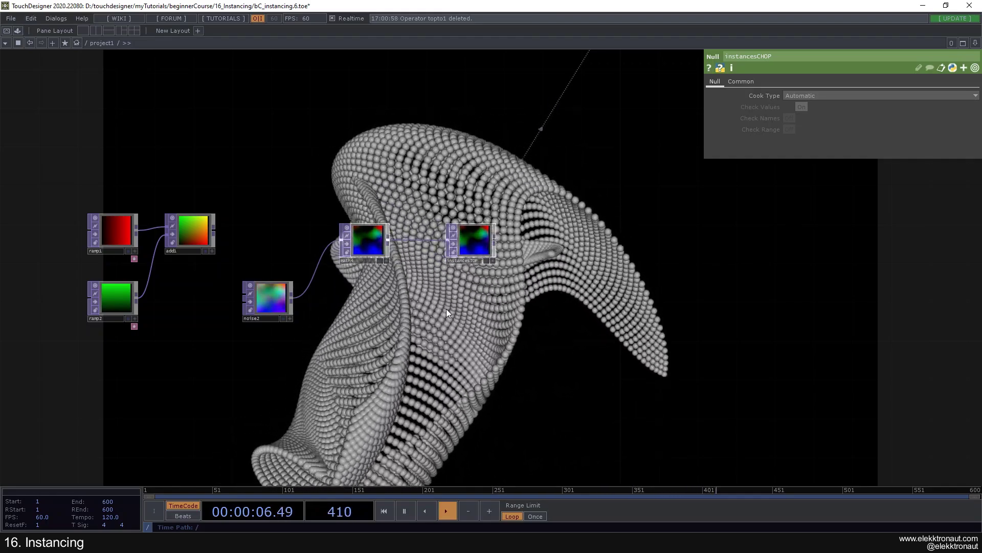
key("Tab")
type("po")
left_click(317, 190)
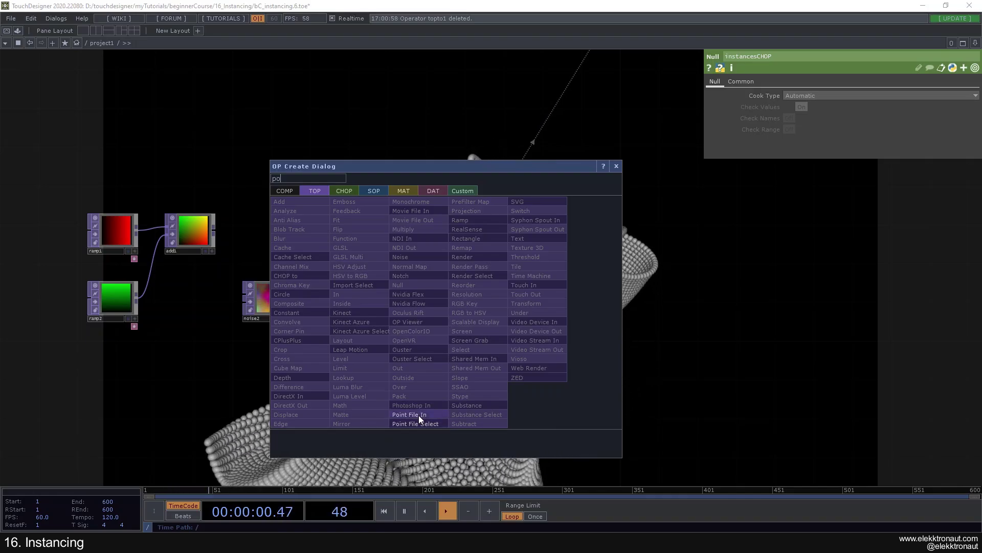
left_click(616, 165)
left_click_drag(397, 309, 407, 225)
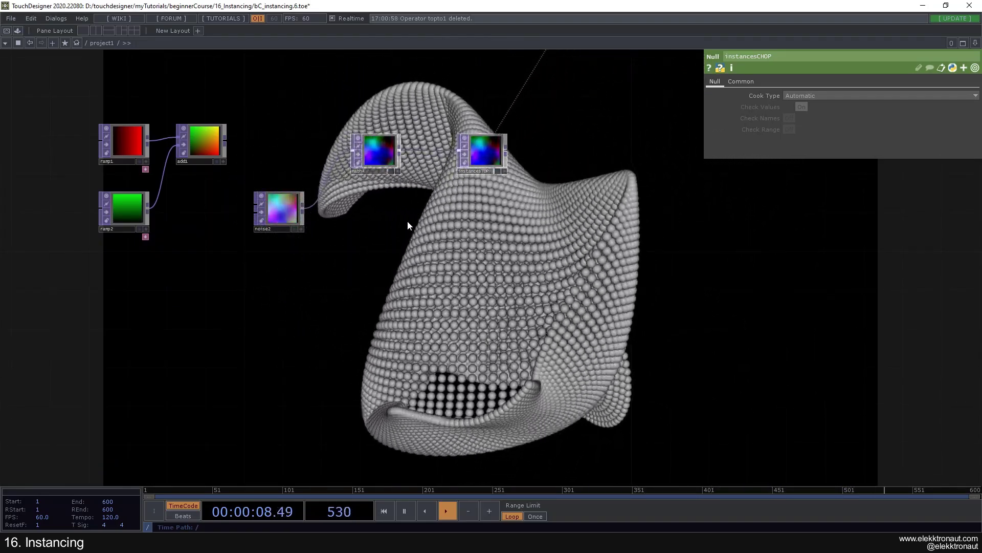
scroll(407, 221, "down", 5)
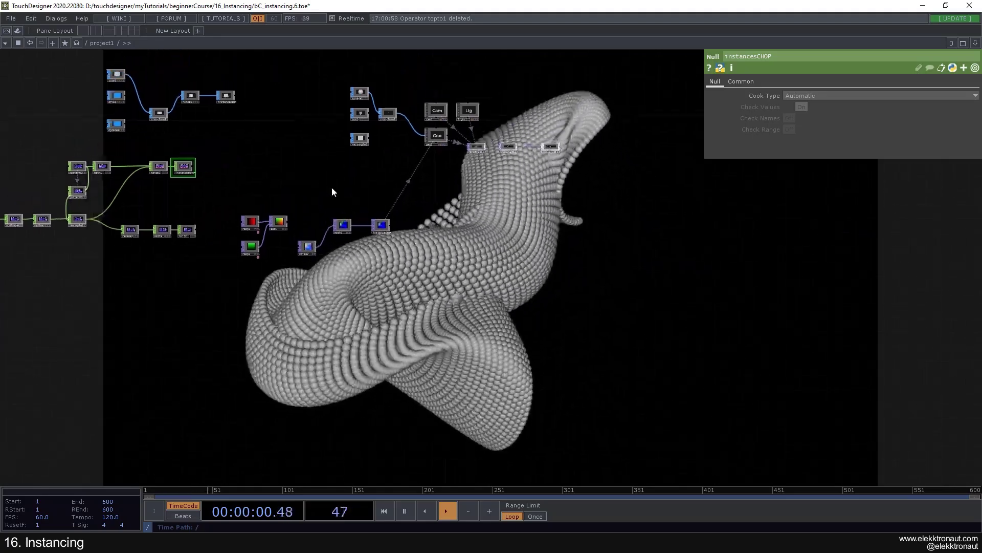
scroll(349, 211, "up", 4)
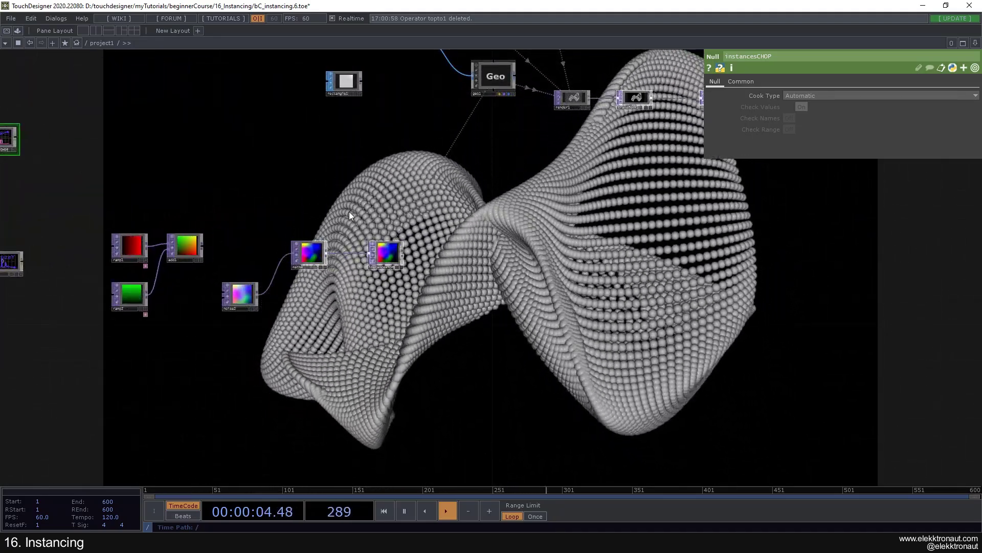
left_click_drag(349, 210, 329, 339)
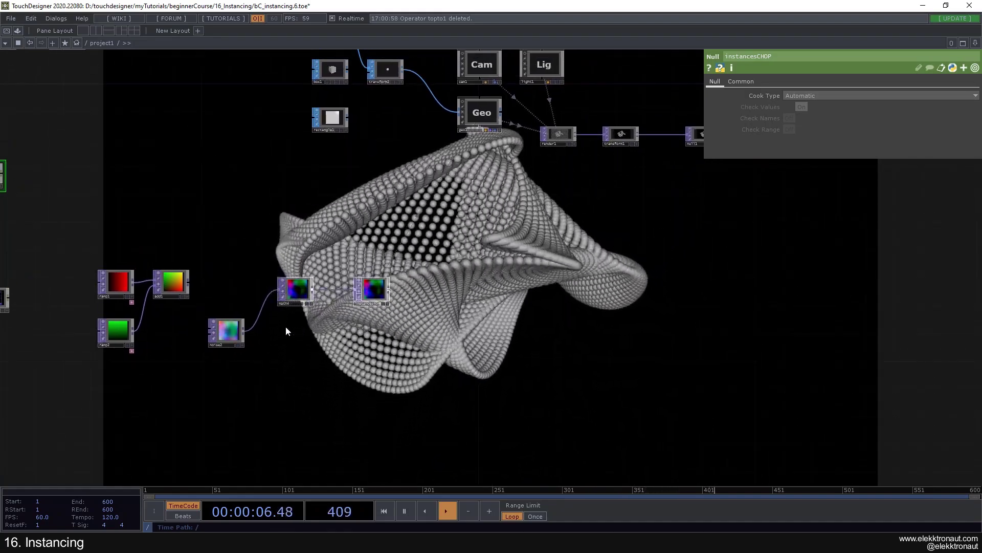
left_click_drag(358, 225, 325, 241)
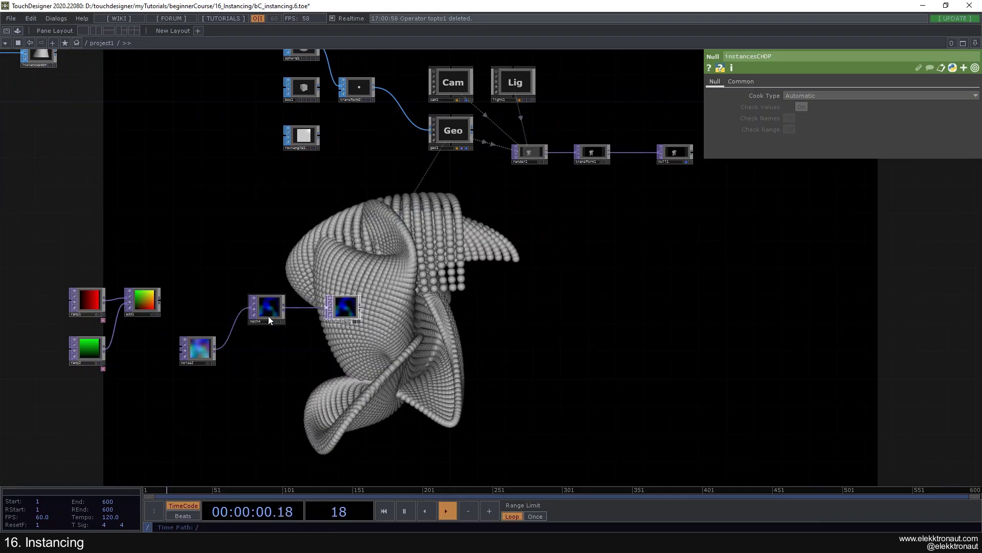
Step: Try feeding the rectangle instead of the sphere into the transform ahead of geo1, and undo the connection
left_click(197, 351)
left_click_drag(444, 215, 446, 238)
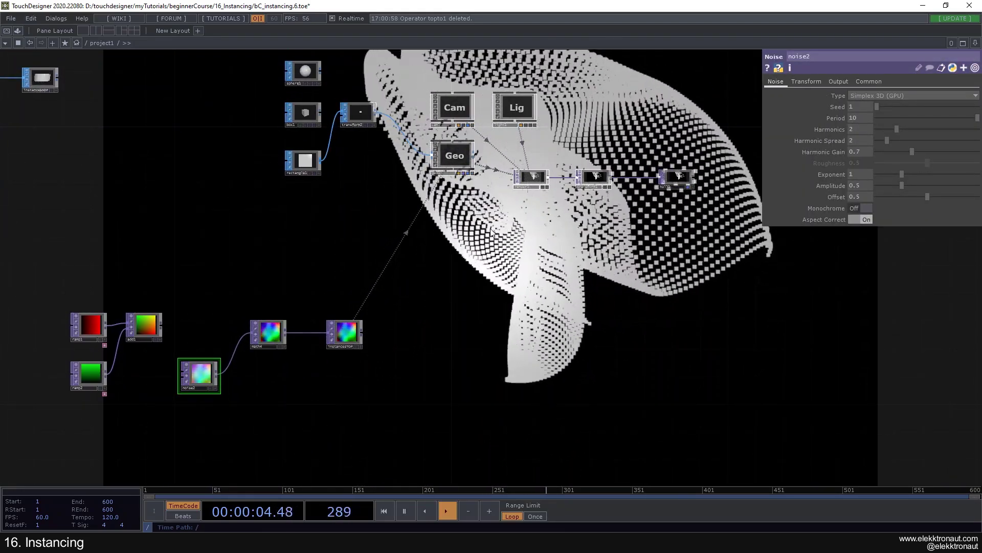
key("ctrl+z")
Step: Color geo1's instances from instancesTOP by setting the instance color R to r and G to g
left_click(456, 156)
left_click_drag(512, 267, 448, 221)
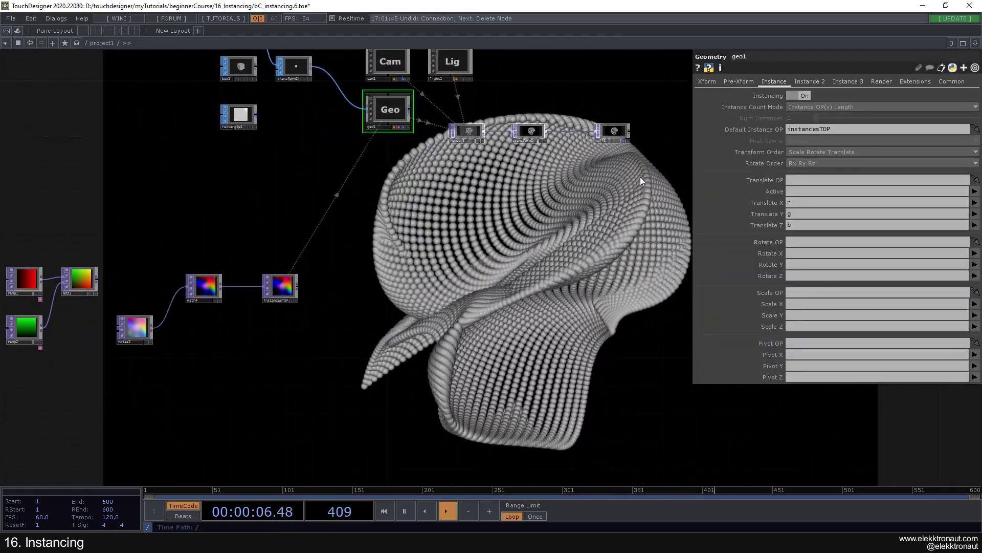
left_click(810, 81)
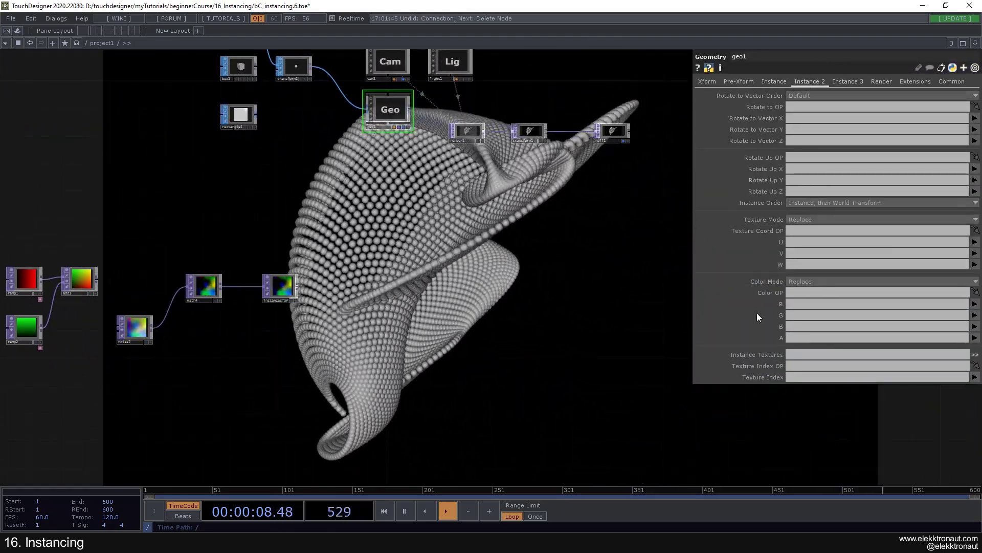
scroll(315, 317, "up", 3)
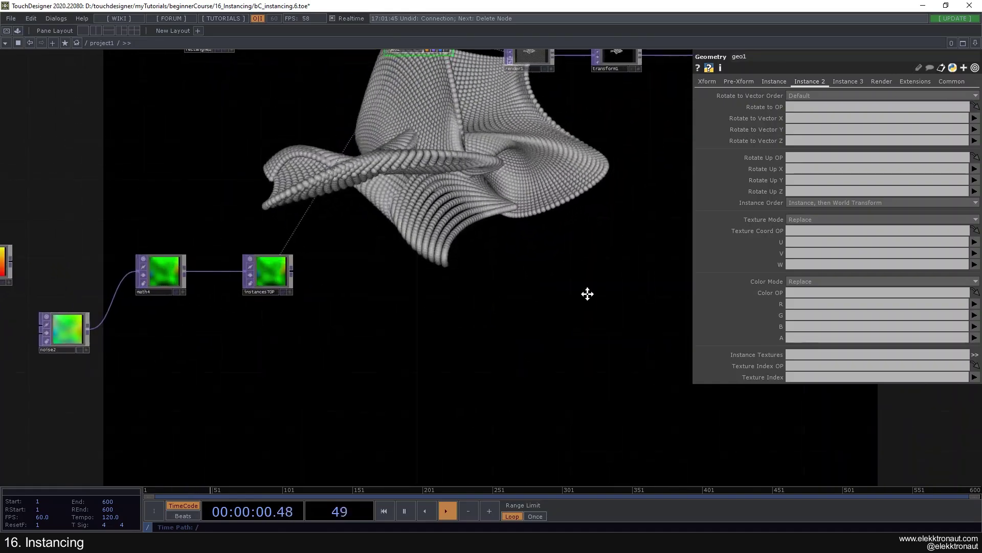
left_click_drag(588, 294, 645, 250)
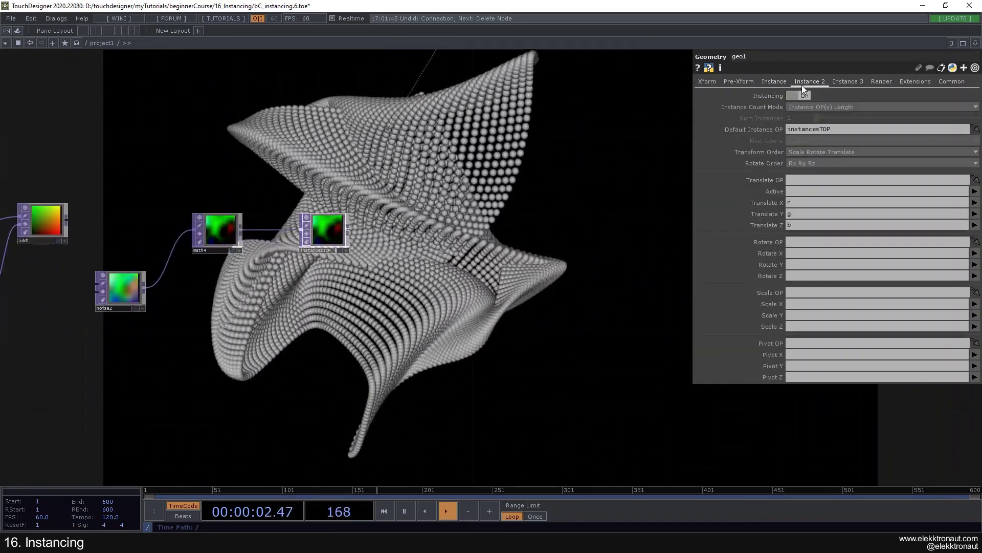
left_click(976, 307)
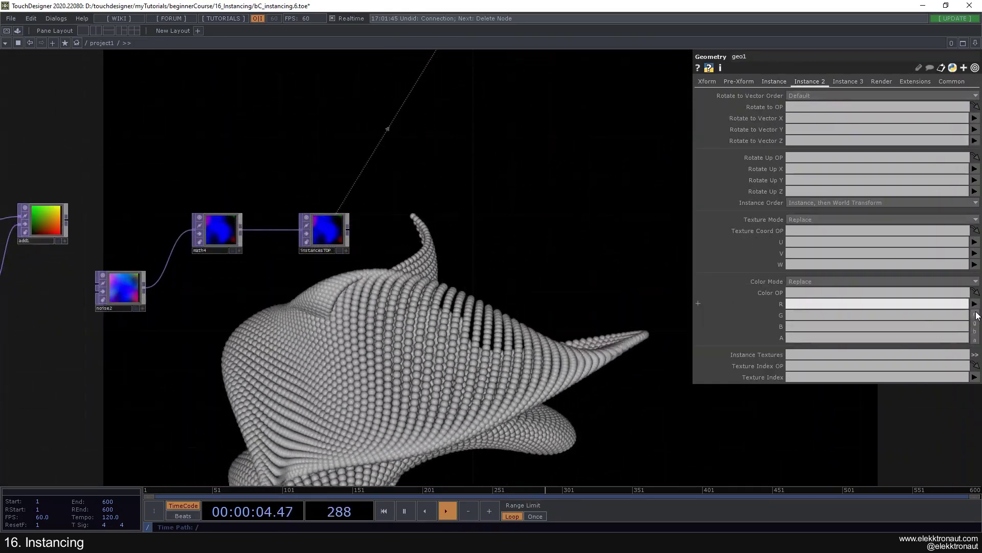
left_click(977, 314)
left_click(976, 317)
left_click(976, 335)
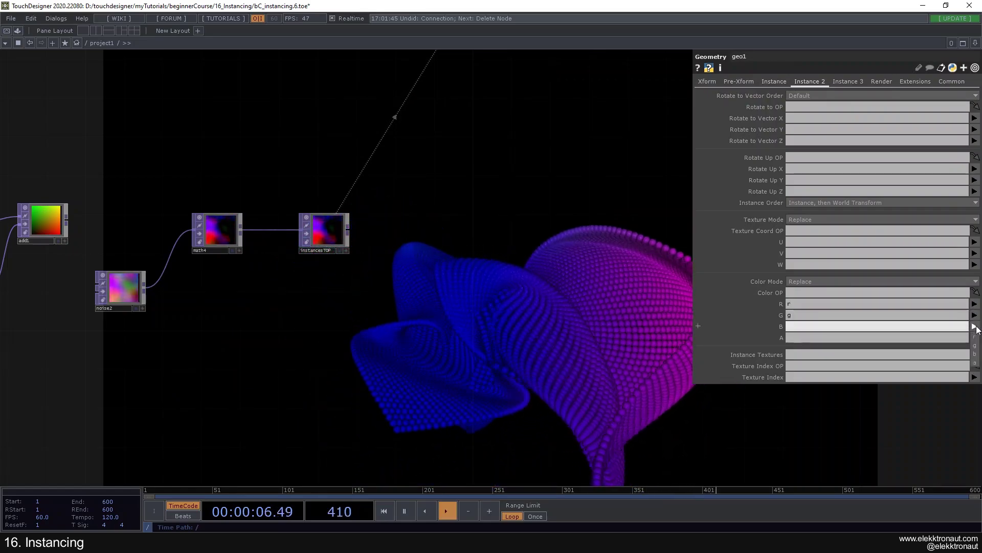
scroll(485, 313, "down", 3)
left_click_drag(470, 251, 467, 287)
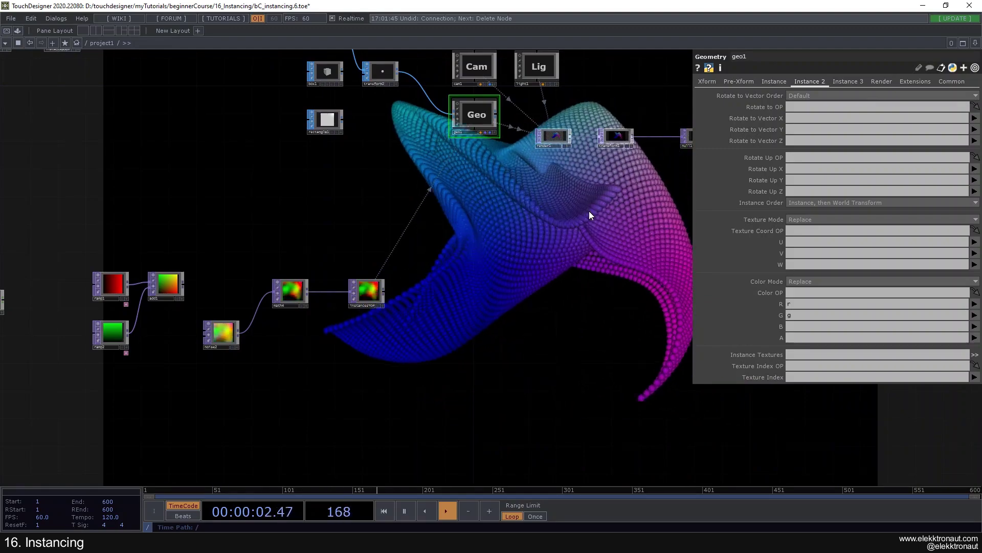
Step: Examine noise2's parameters and review how the SOP, CHOP and TOP branches of the network relate to the colored instances
left_click(226, 337)
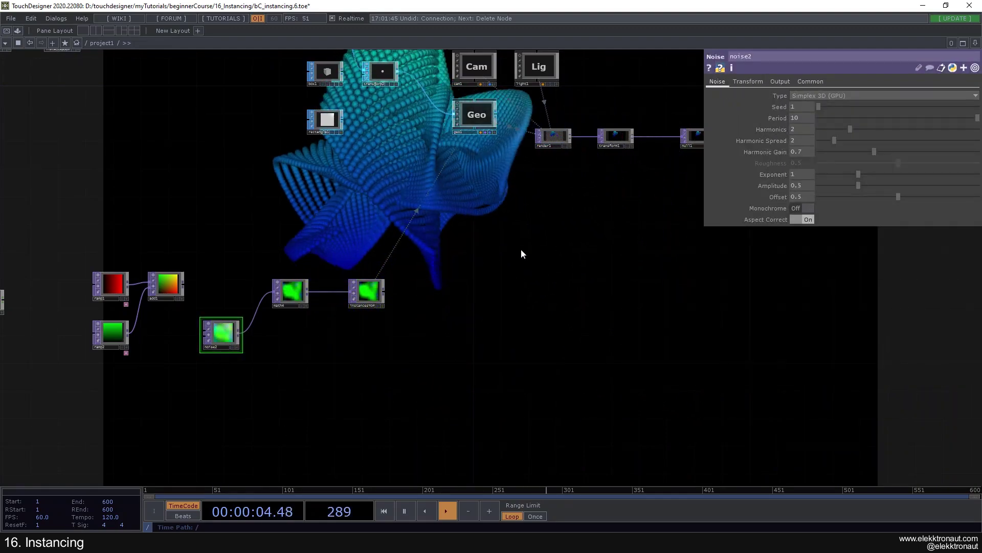
scroll(285, 208, "down", 3)
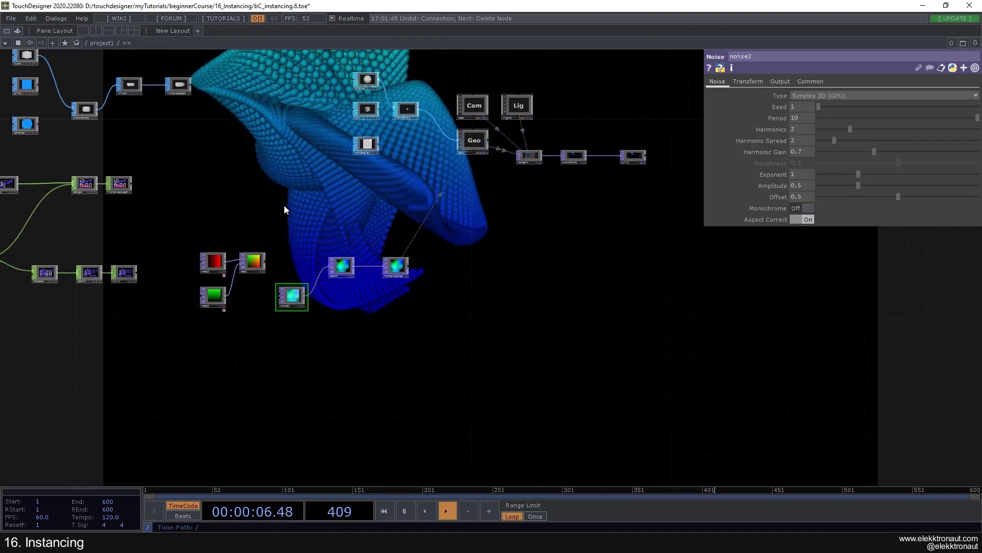
scroll(376, 207, "down", 6)
scroll(377, 206, "up", 8)
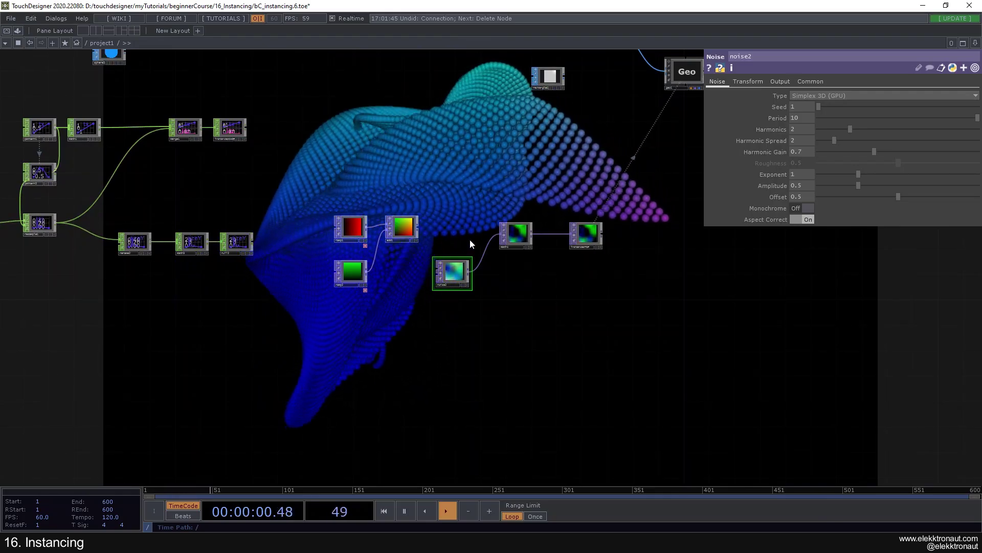
scroll(454, 225, "down", 2)
scroll(447, 142, "down", 4)
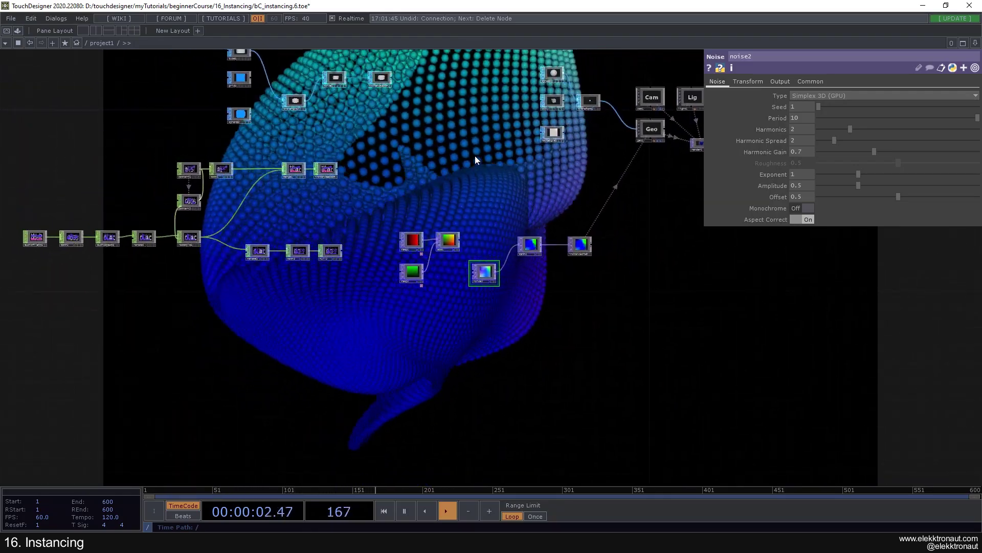
scroll(474, 160, "up", 2)
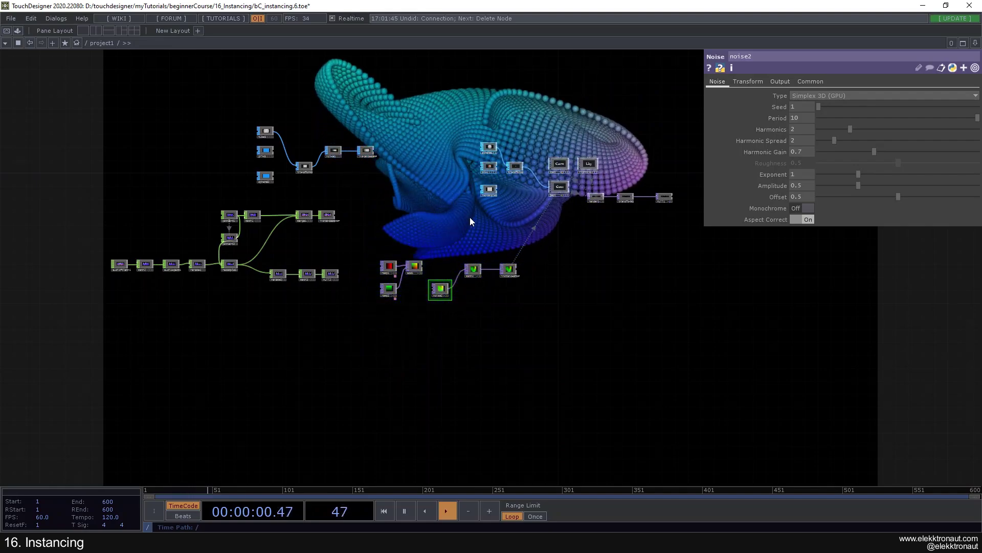
scroll(372, 208, "up", 5)
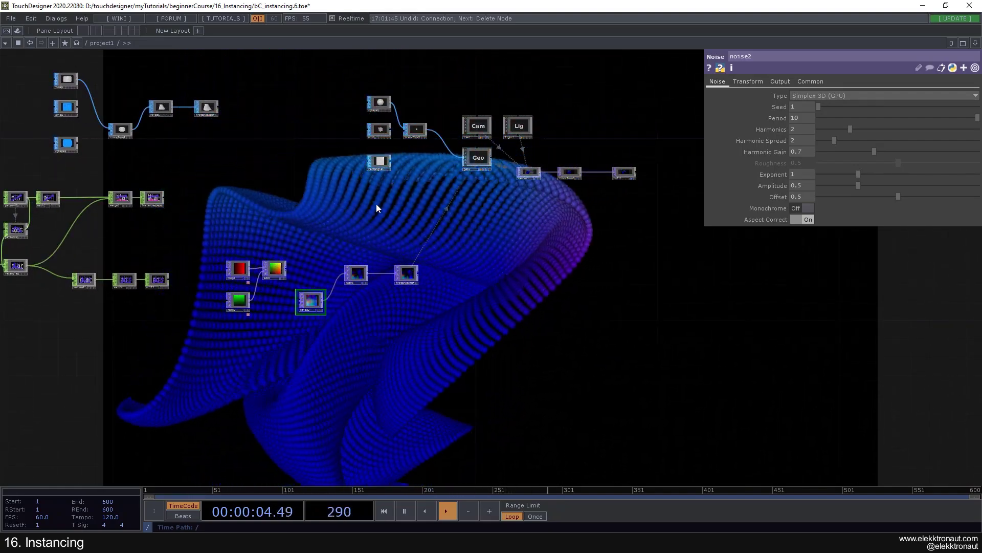
scroll(367, 255, "up", 2)
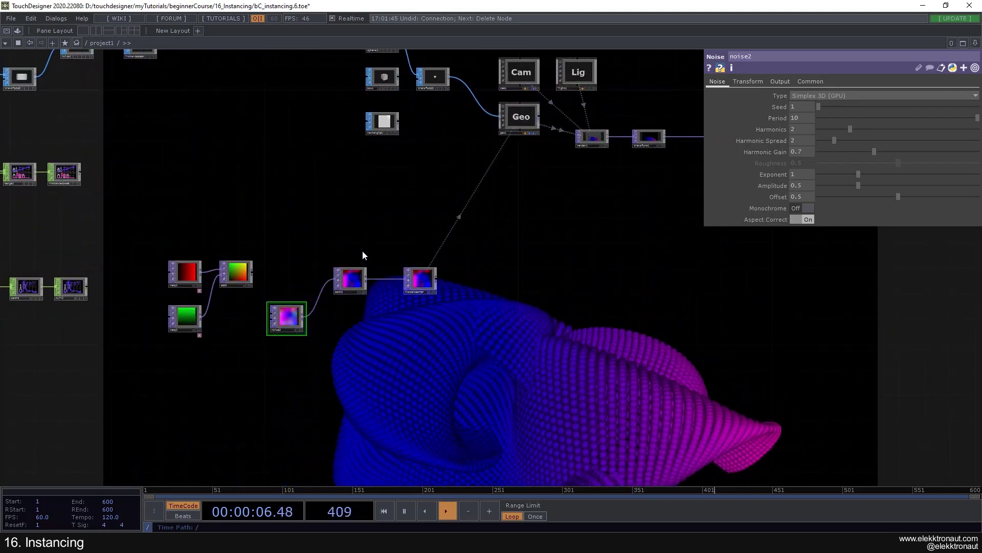
scroll(432, 233, "down", 2)
left_click_drag(429, 231, 430, 239)
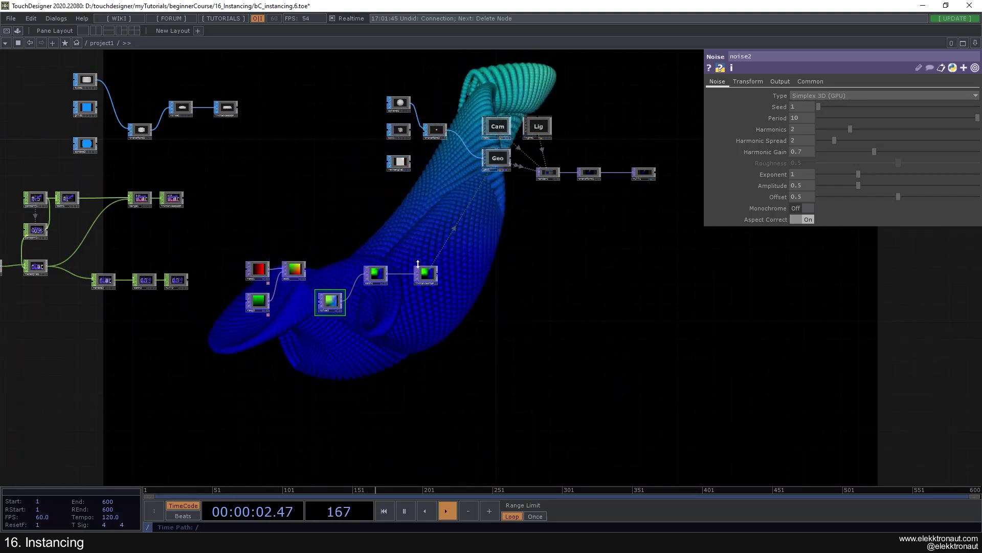
left_click_drag(420, 223, 360, 261)
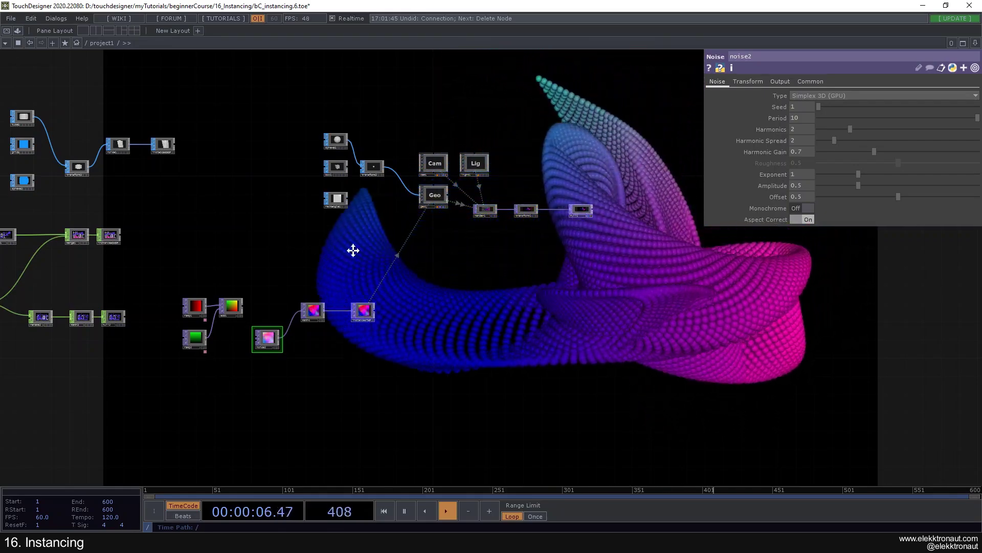
mouse_move(353, 247)
left_mouse_down()
mouse_move(443, 255)
mouse_move(317, 259)
mouse_move(344, 261)
left_mouse_up()
scroll(451, 257, "up", 3)
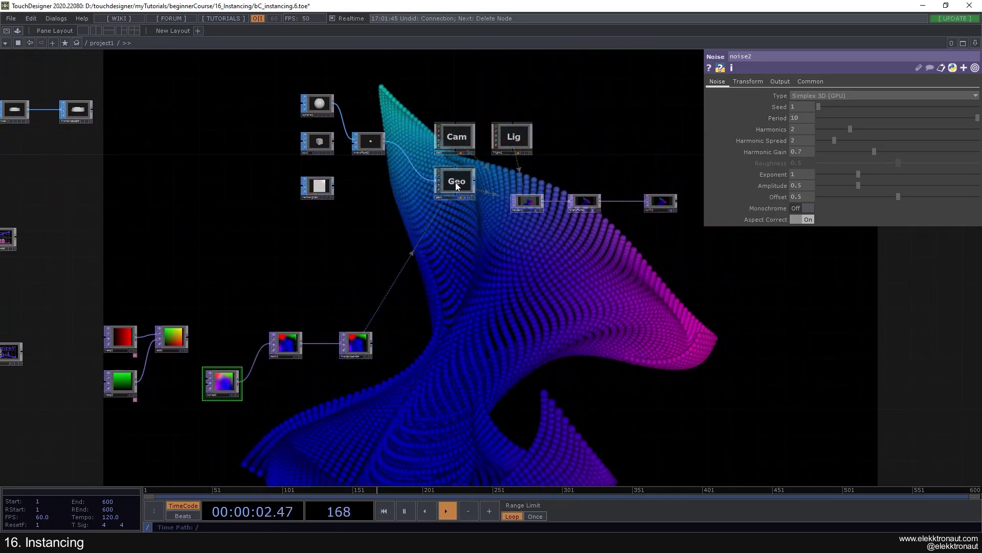
Step: Review geo1's default instance operator and translate assignments alongside the surrounding network
left_click(457, 184)
left_click_drag(520, 234, 517, 146)
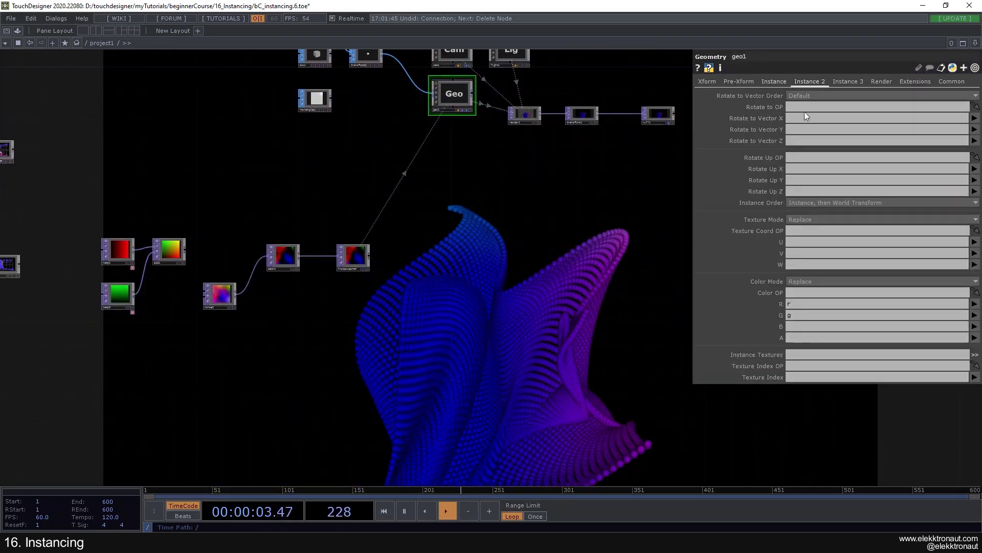
left_click(774, 81)
scroll(324, 282, "down", 2)
mouse_move(401, 314)
left_mouse_down()
mouse_move(457, 320)
mouse_move(398, 308)
left_mouse_up()
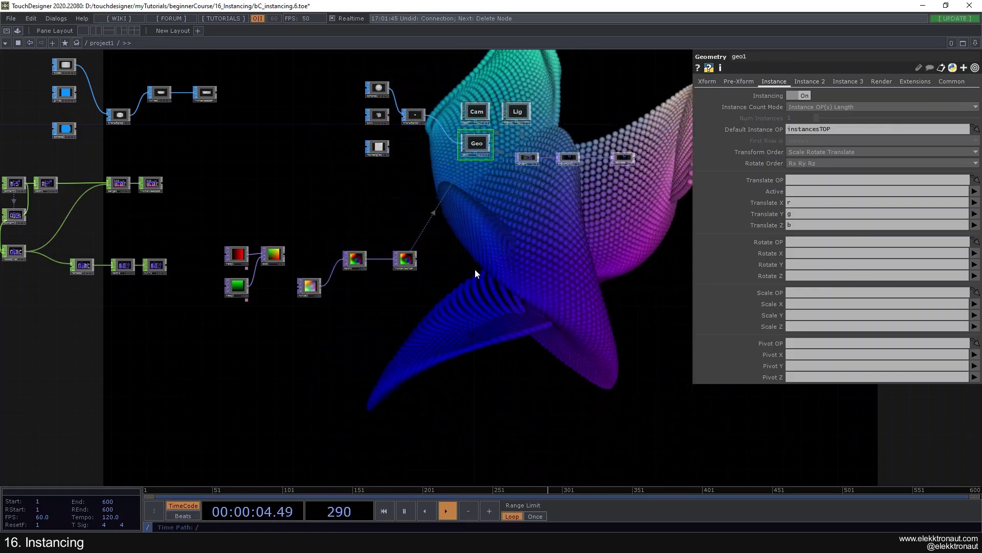
left_click_drag(475, 270, 426, 276)
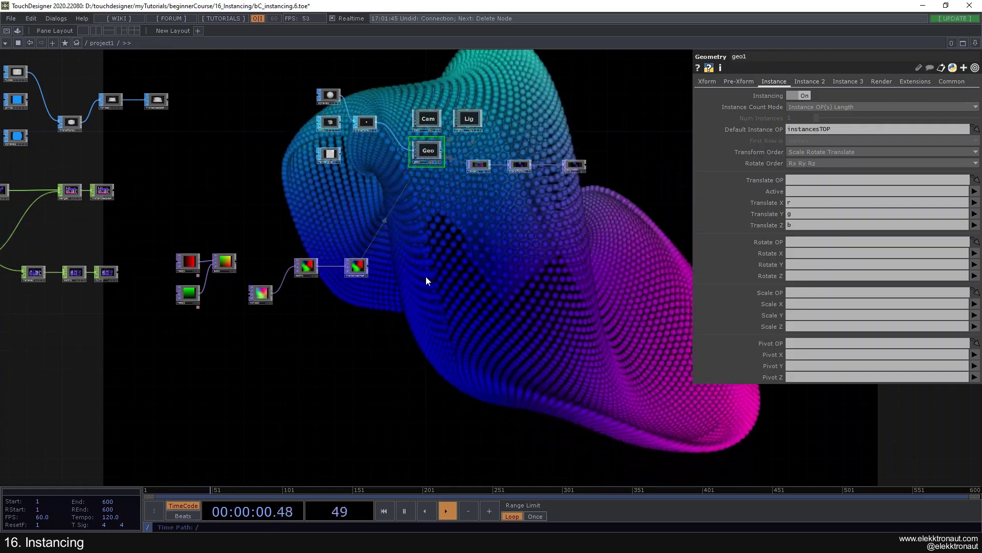
left_click_drag(426, 277, 531, 299)
left_click_drag(361, 251, 294, 207)
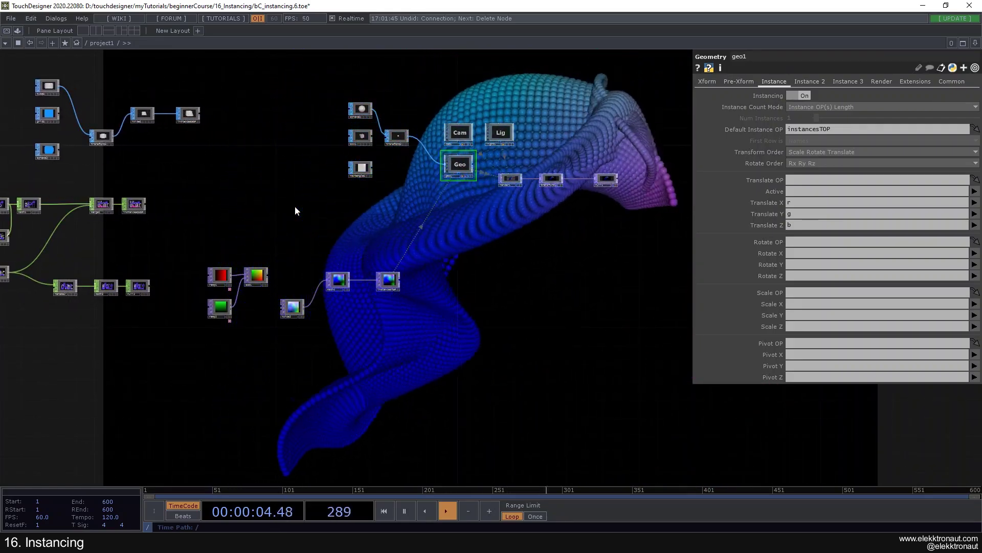